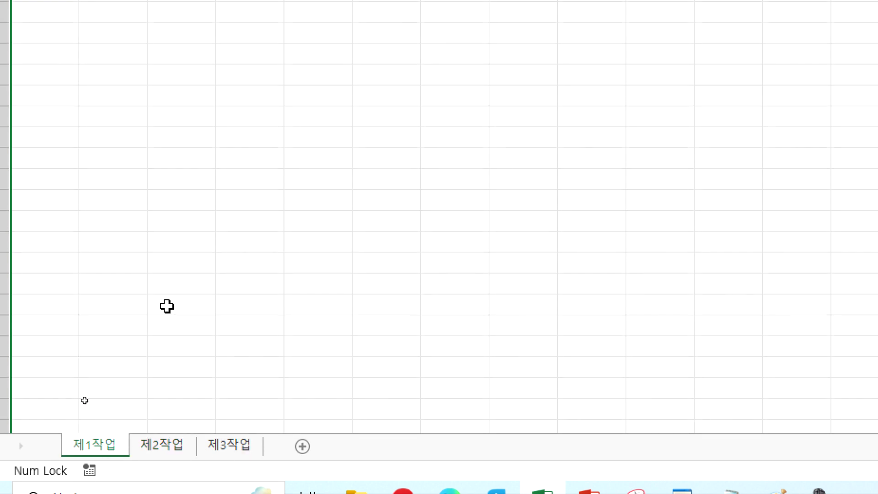
# Step: Open the 제3작업 sheet tab to show the movie box office table
pyautogui.click(236, 444)
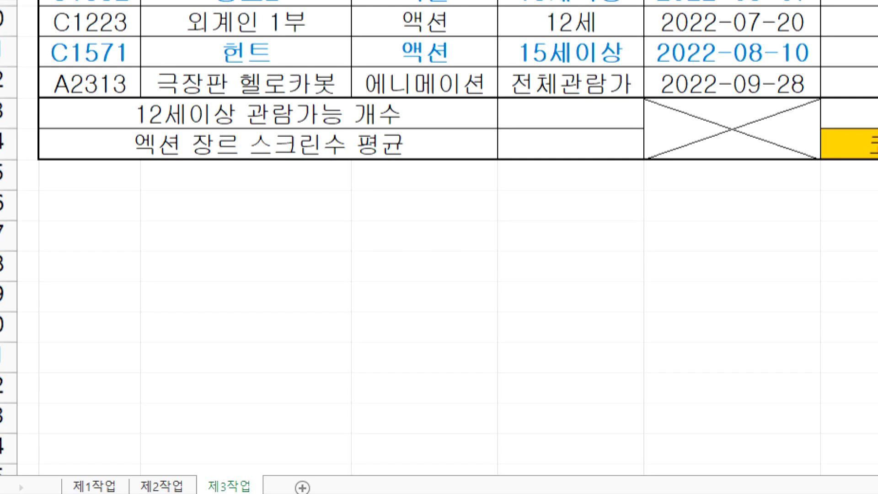
# Step: Select everything on the 제3작업 sheet and cut it
pyautogui.click(87, 486)
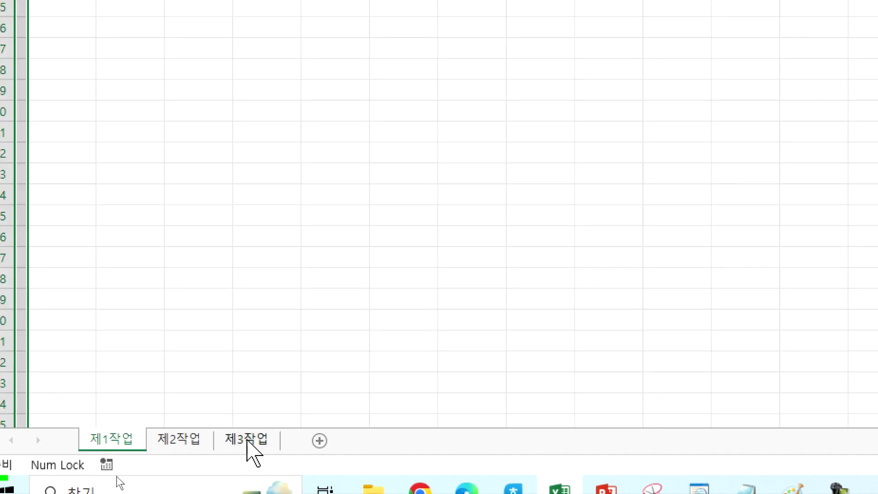
pyautogui.click(248, 441)
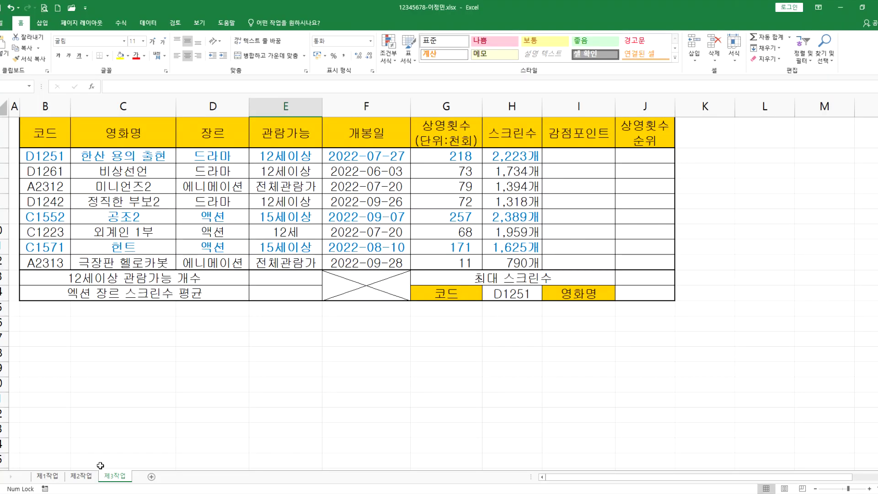
pyautogui.scroll(1, 69, 277)
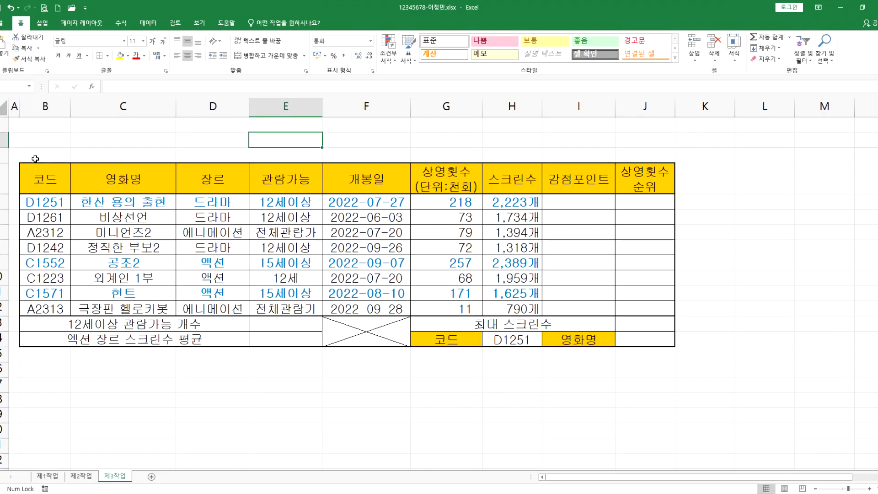
pyautogui.click(4, 107)
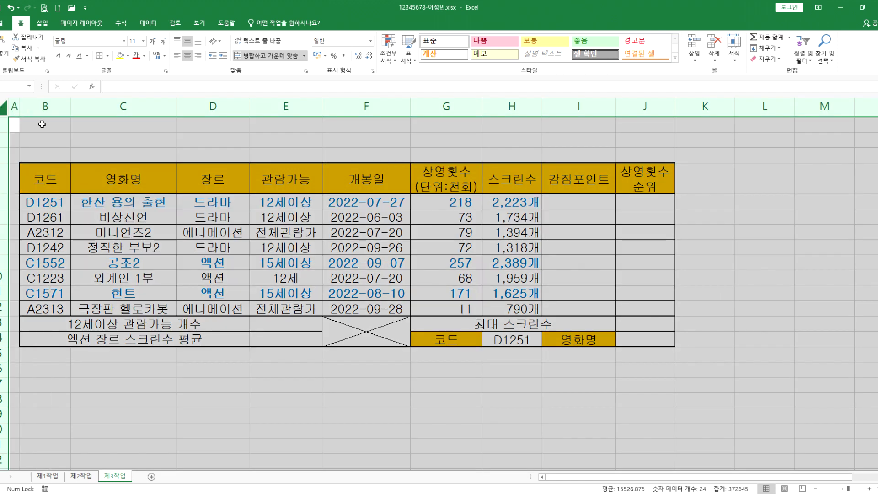
pyautogui.click(42, 135)
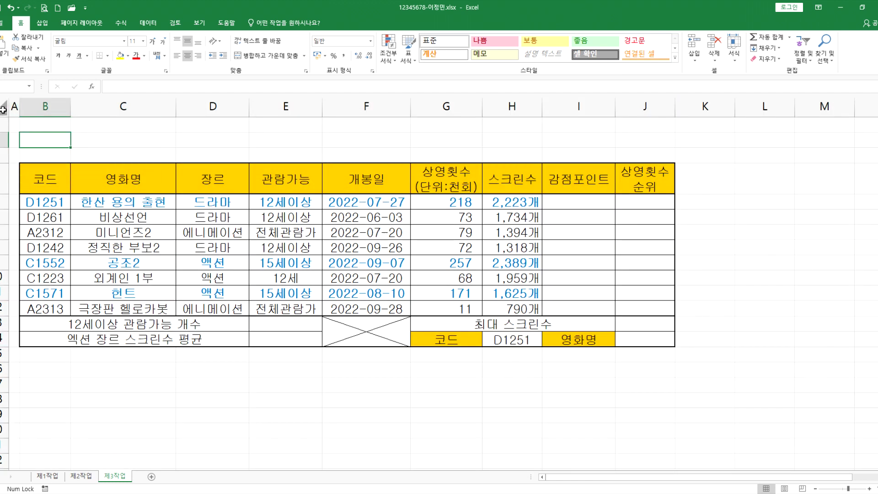
pyautogui.click(4, 111)
pyautogui.rightClick(18, 129)
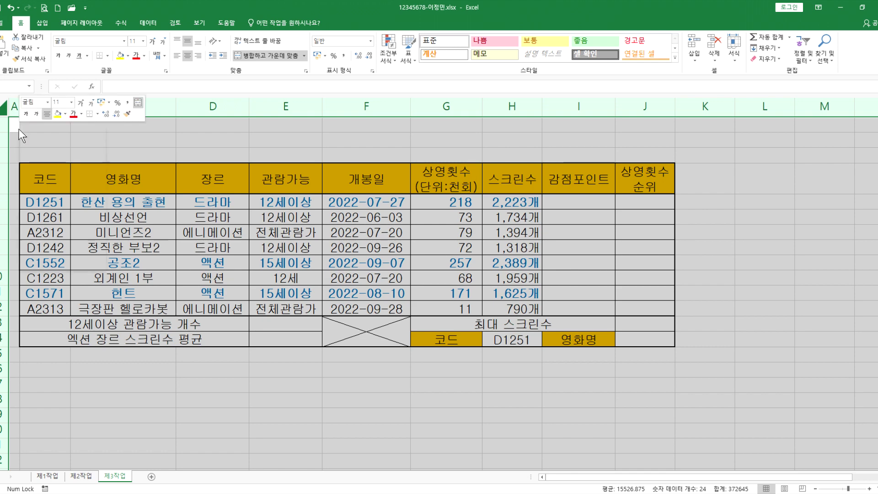
pyautogui.click(34, 136)
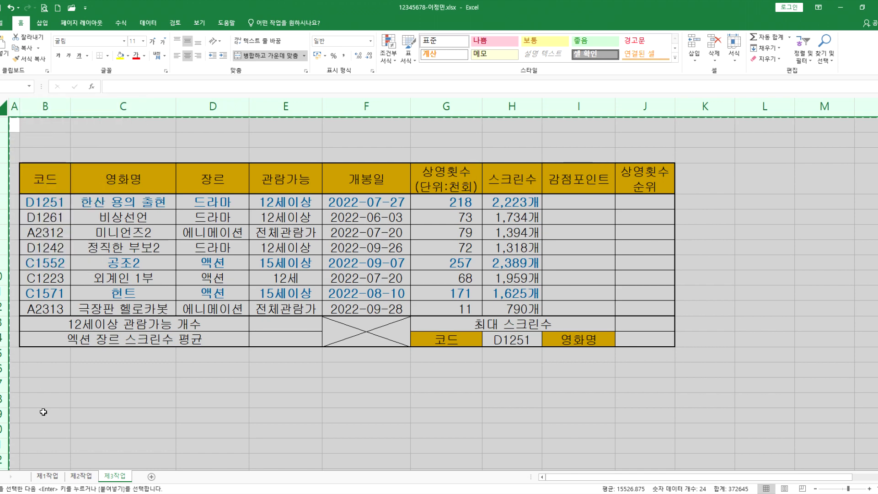
# Step: Paste the cut movie table onto the whole 제1작업 sheet and confirm the paste
pyautogui.click(47, 476)
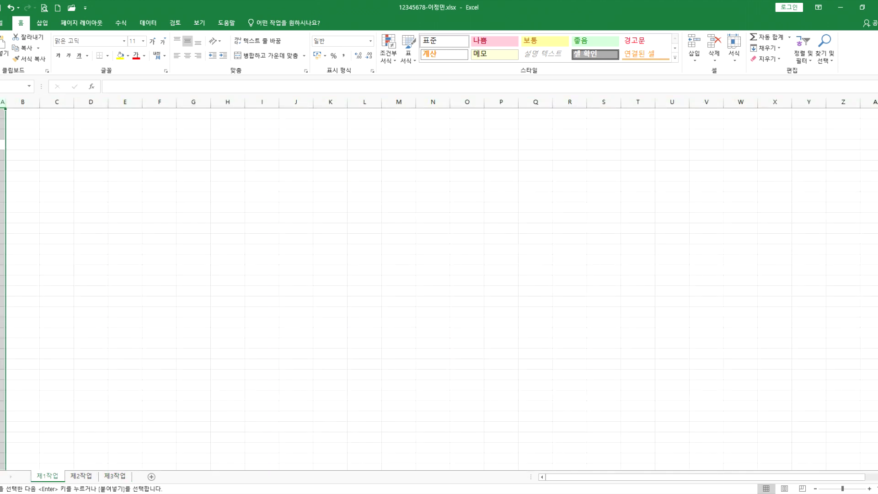
pyautogui.click(2, 101)
pyautogui.rightClick(2, 104)
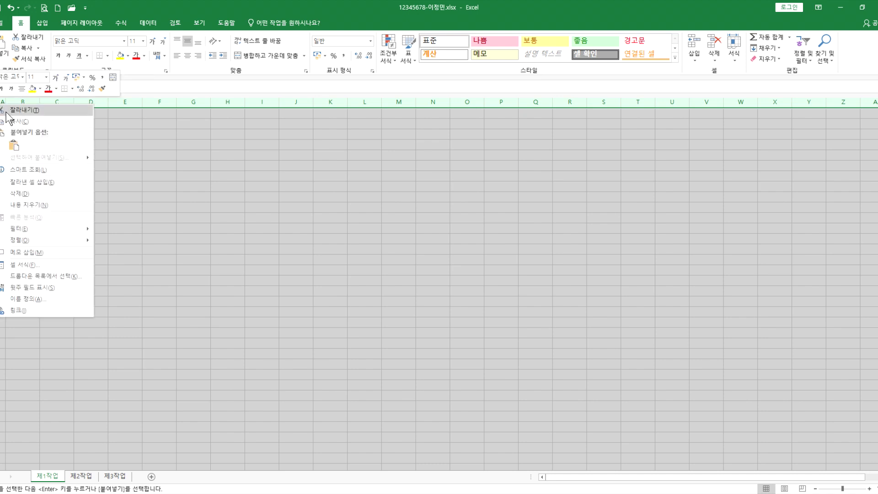
pyautogui.click(13, 145)
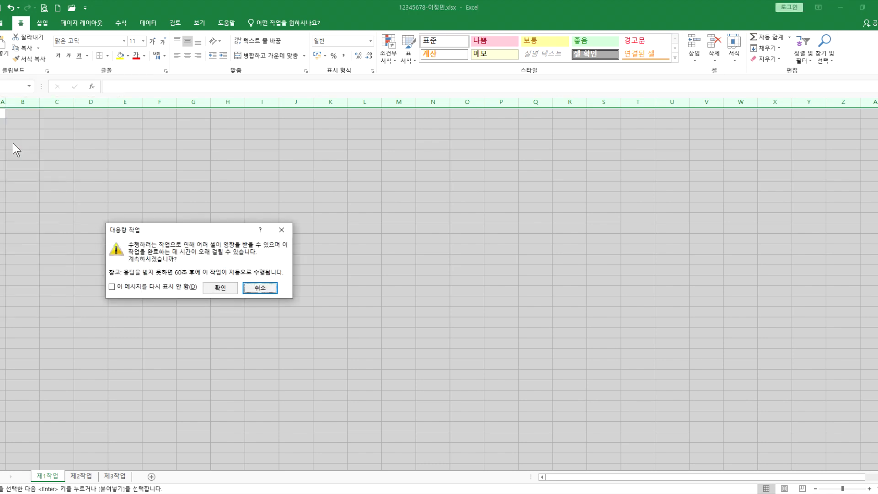
pyautogui.click(215, 288)
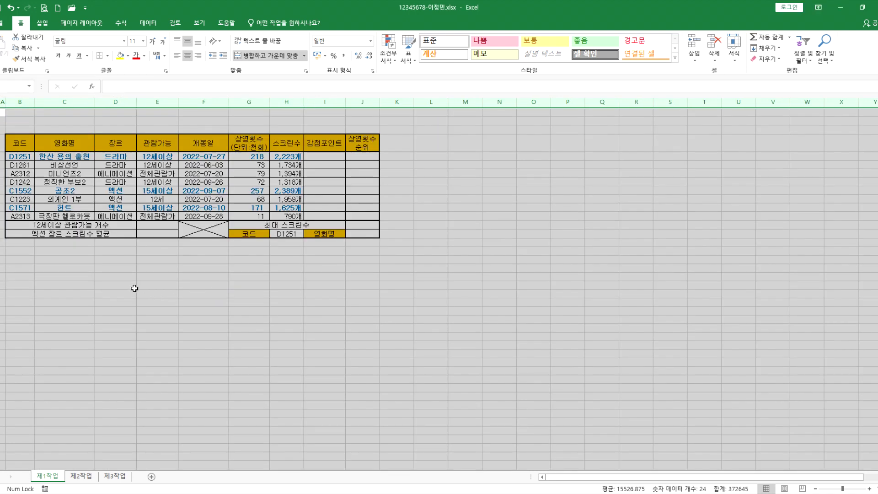
# Step: On the 제3작업 sheet, set column A's width to 1
pyautogui.click(121, 476)
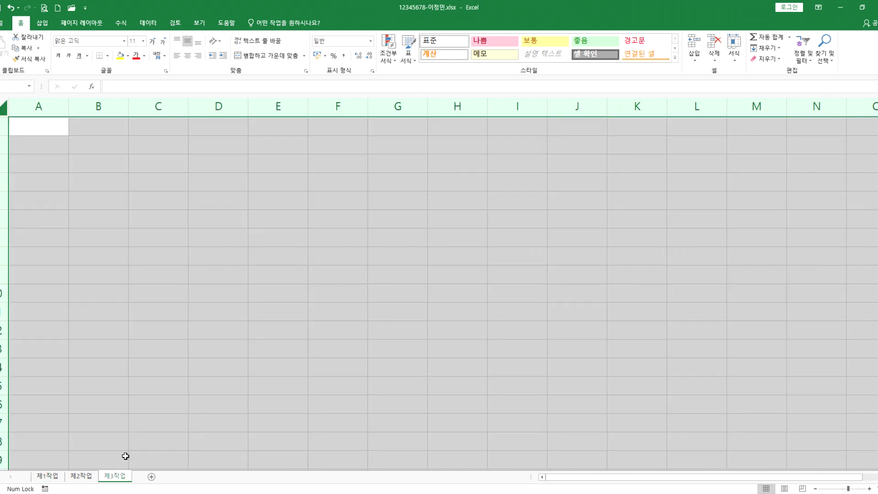
pyautogui.click(89, 209)
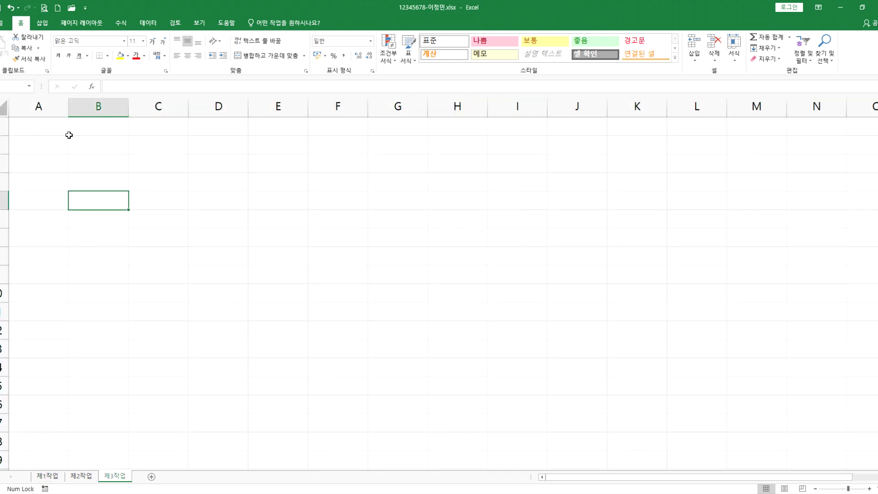
pyautogui.rightClick(50, 107)
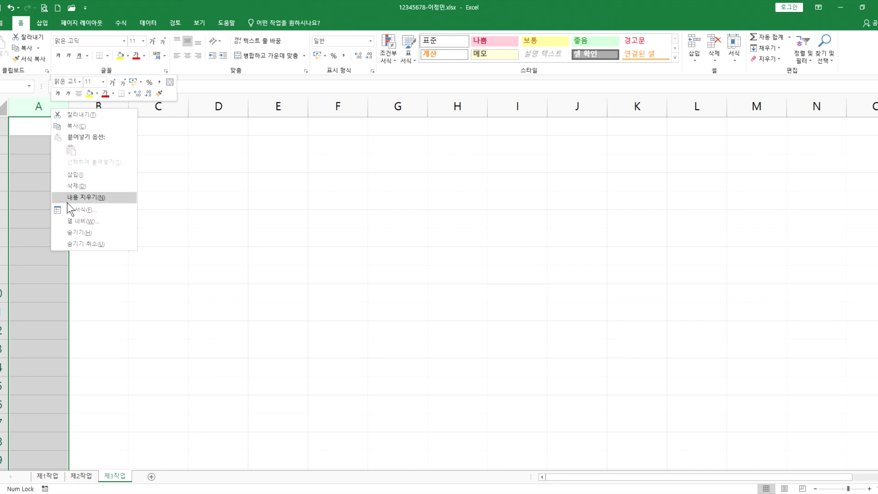
pyautogui.click(71, 220)
pyautogui.write('1')
pyautogui.click(55, 227)
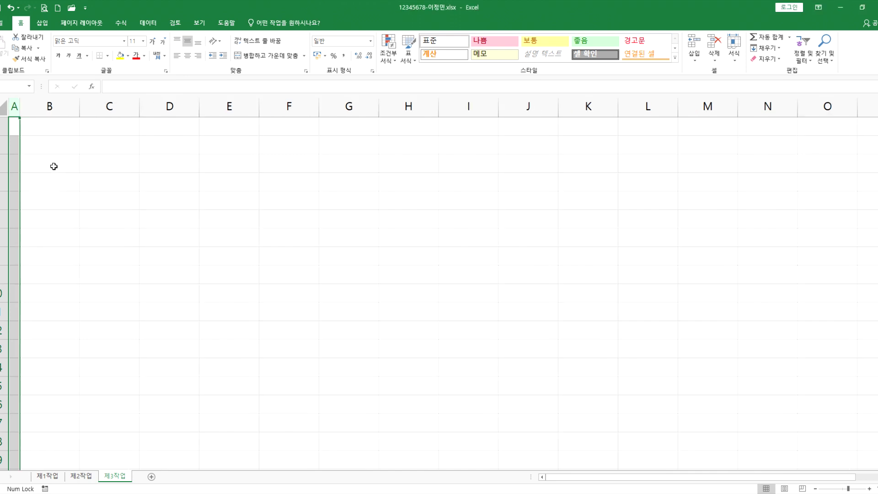
pyautogui.click(29, 143)
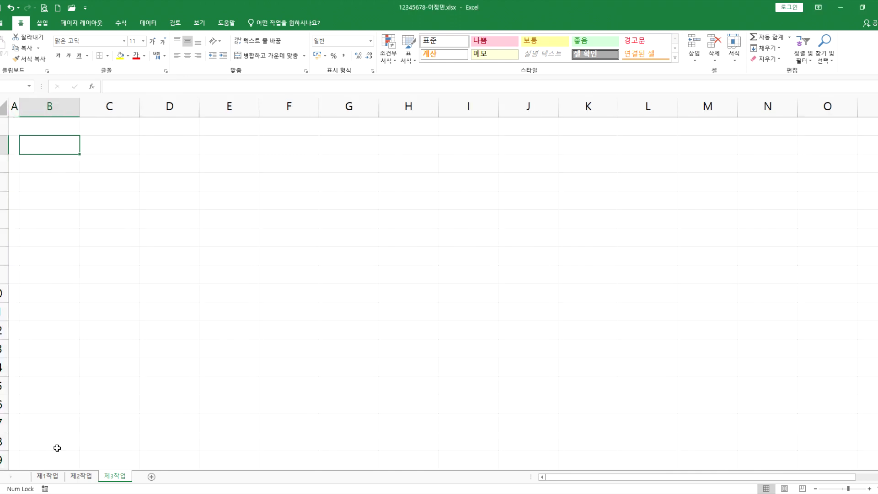
pyautogui.keyDown('ctrl'); pyautogui.scroll(-2, 169, 360); pyautogui.keyUp('ctrl')
# Step: Return to the 제1작업 sheet and deselect the pasted table
pyautogui.click(53, 476)
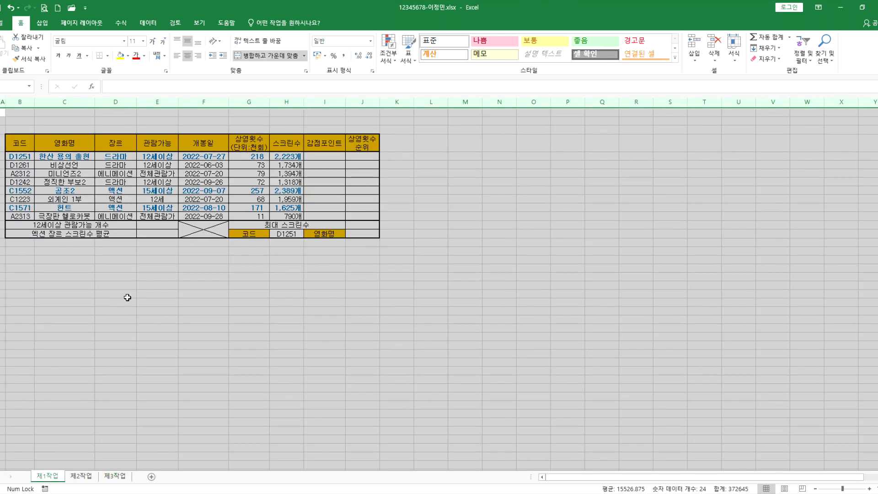
pyautogui.scroll(2, 150, 196)
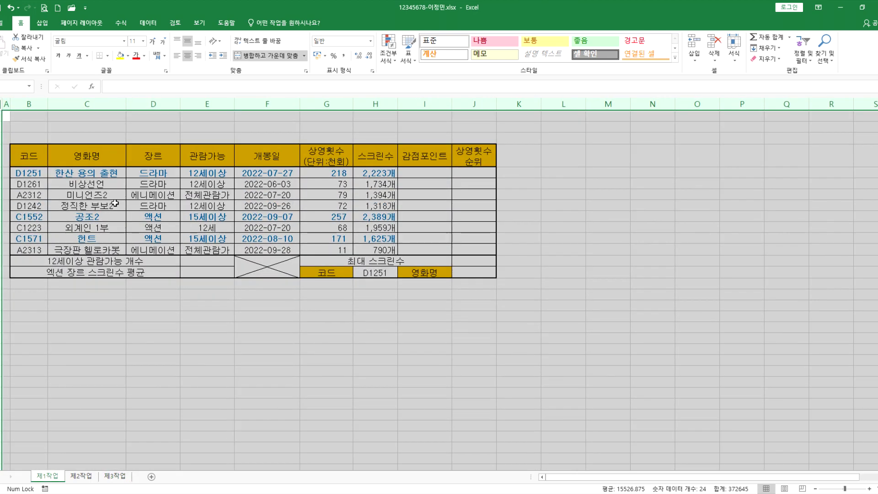
pyautogui.click(146, 289)
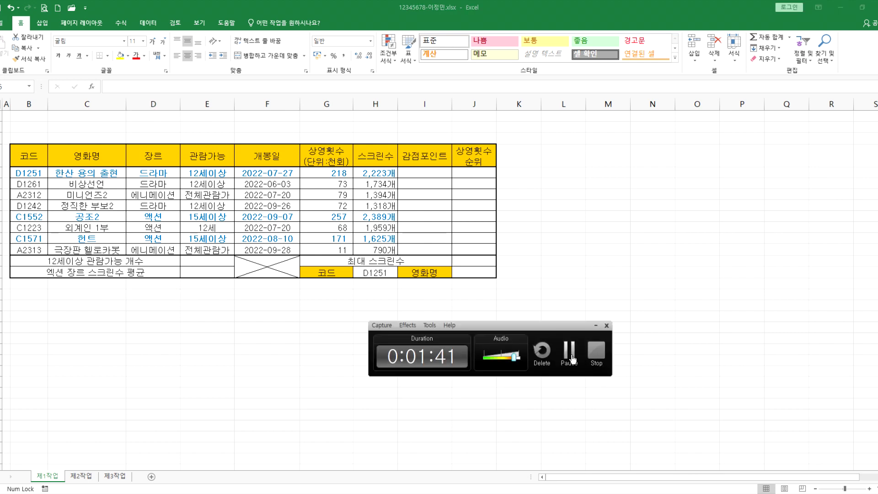
pyautogui.click(580, 359)
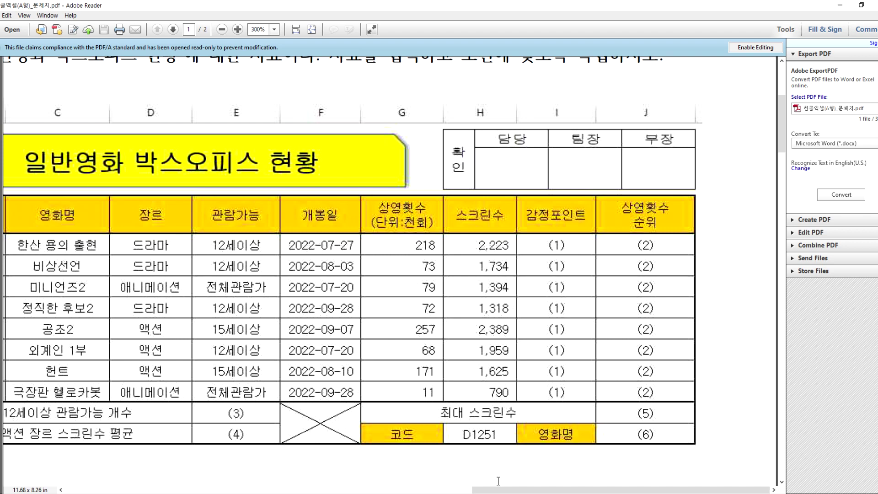
pyautogui.hscroll(-3, 498, 490)
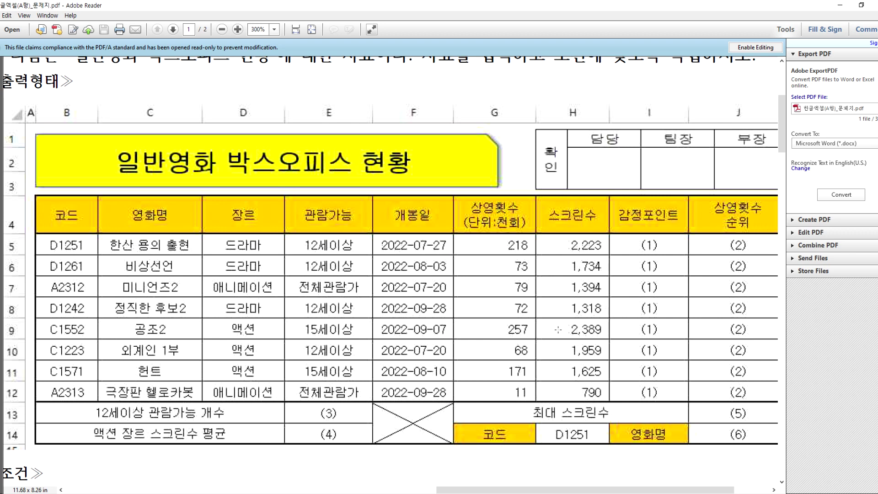
pyautogui.scroll(-4, 559, 329)
pyautogui.scroll(-4, 344, 314)
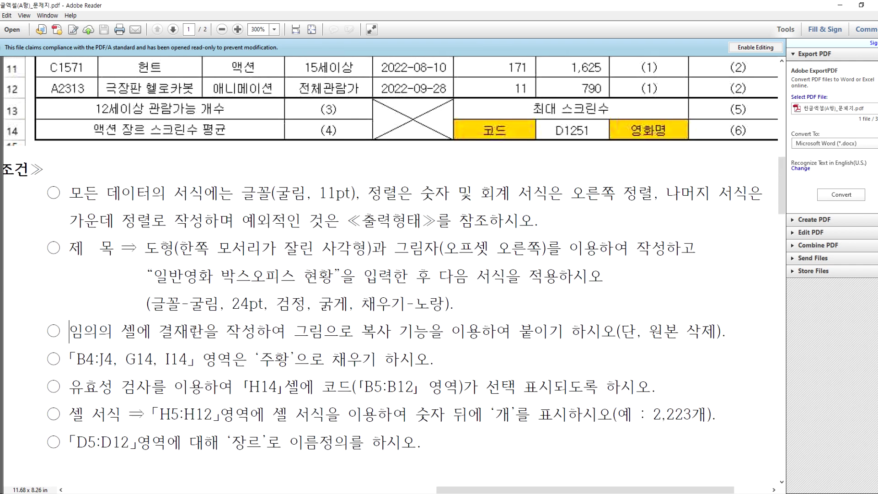
pyautogui.moveTo(69, 331); pyautogui.dragTo(616, 330)
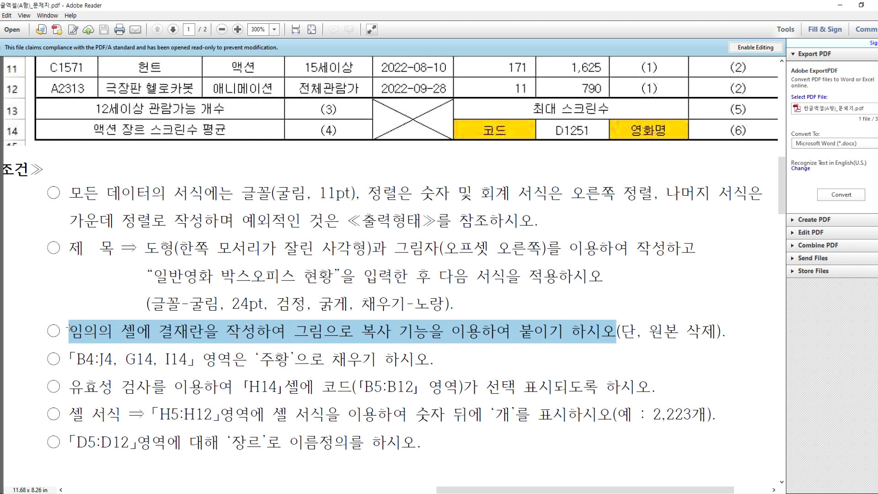
pyautogui.moveTo(616, 330); pyautogui.dragTo(726, 330)
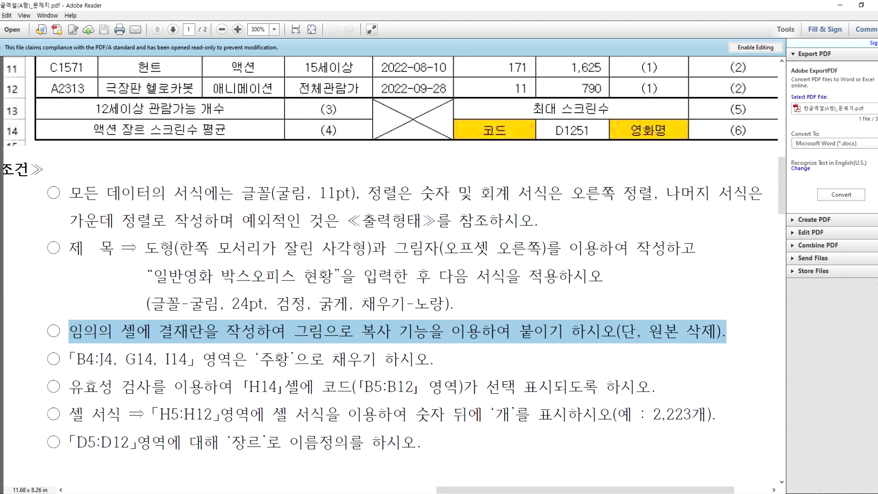
pyautogui.hotkey('alt', 'Tab')
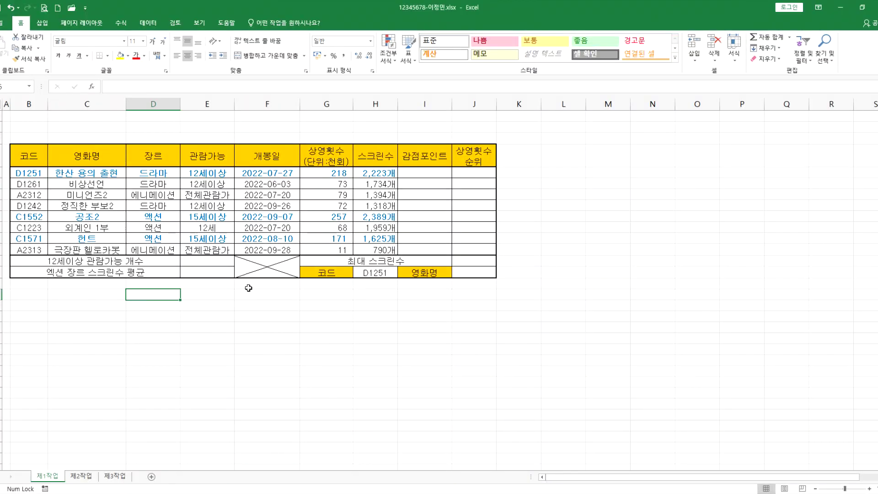
pyautogui.click(564, 139)
pyautogui.moveTo(614, 138); pyautogui.dragTo(685, 154)
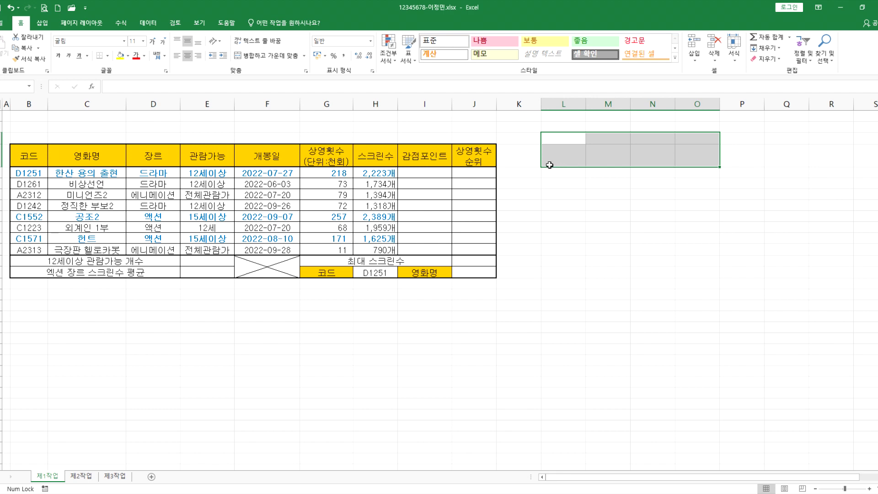
pyautogui.click(435, 493)
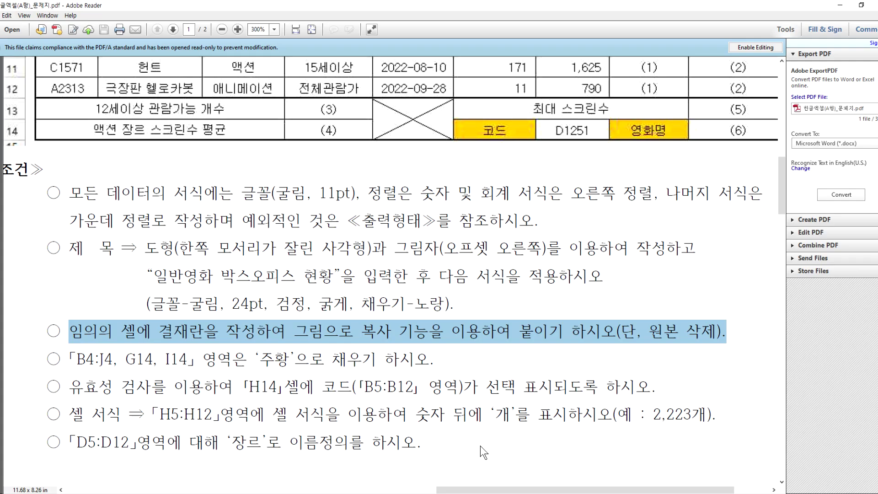
pyautogui.rightClick(434, 493)
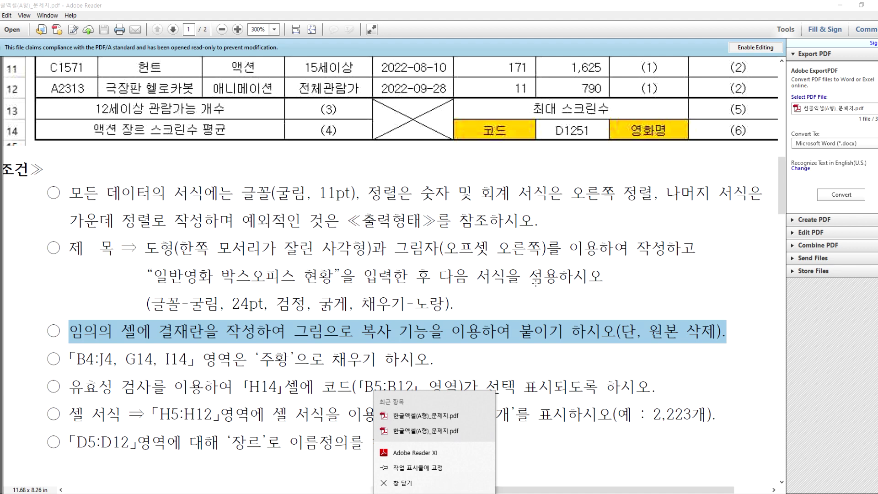
pyautogui.click(463, 338)
pyautogui.hotkey('alt', 'Tab')
pyautogui.hotkey('alt', 'Tab')
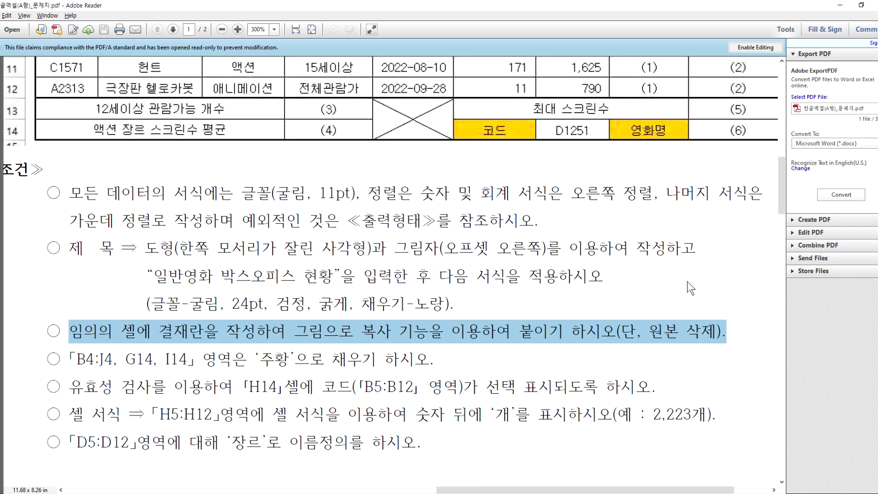
pyautogui.click(688, 281)
pyautogui.moveTo(782, 184); pyautogui.dragTo(780, 94)
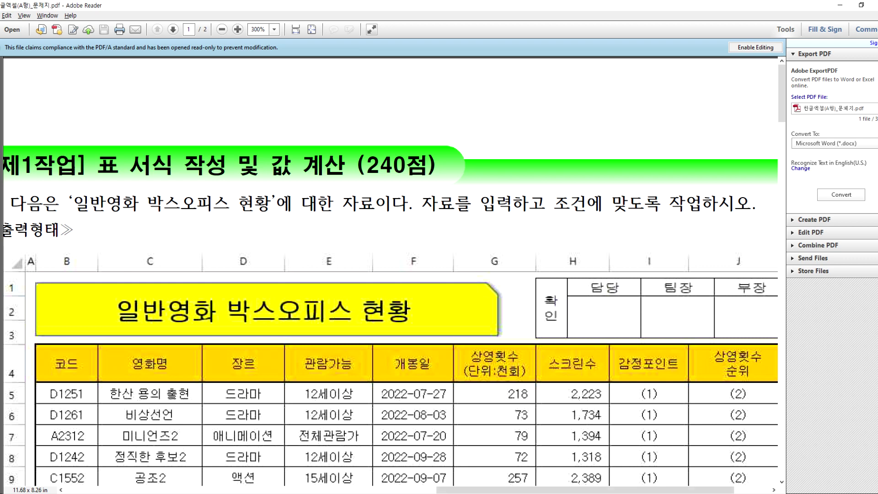
# Step: Back in Excel, make two rows below the table 26.25 points tall
pyautogui.hotkey('alt', 'Tab')
pyautogui.scroll(-2, 355, 310)
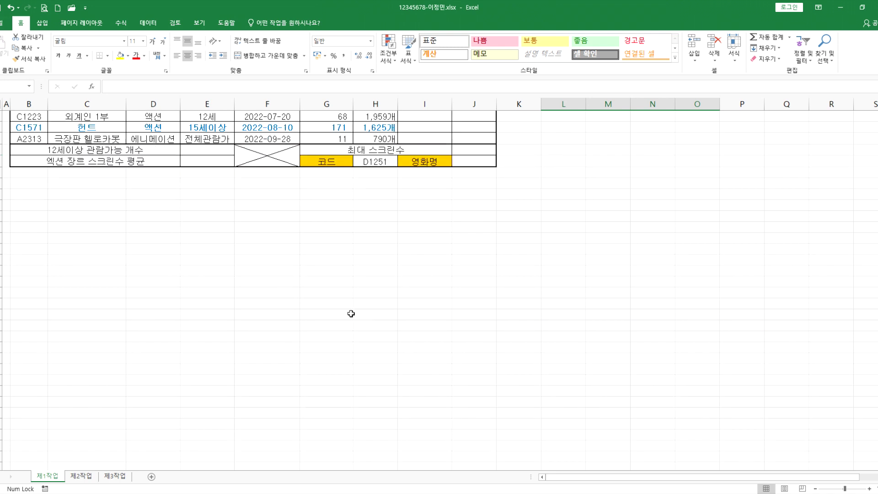
pyautogui.click(261, 213)
pyautogui.moveTo(313, 212); pyautogui.dragTo(420, 231)
pyautogui.moveTo(1, 233)
pyautogui.mouseDown()
pyautogui.moveTo(1, 242)
pyautogui.moveTo(1, 233)
pyautogui.mouseUp()
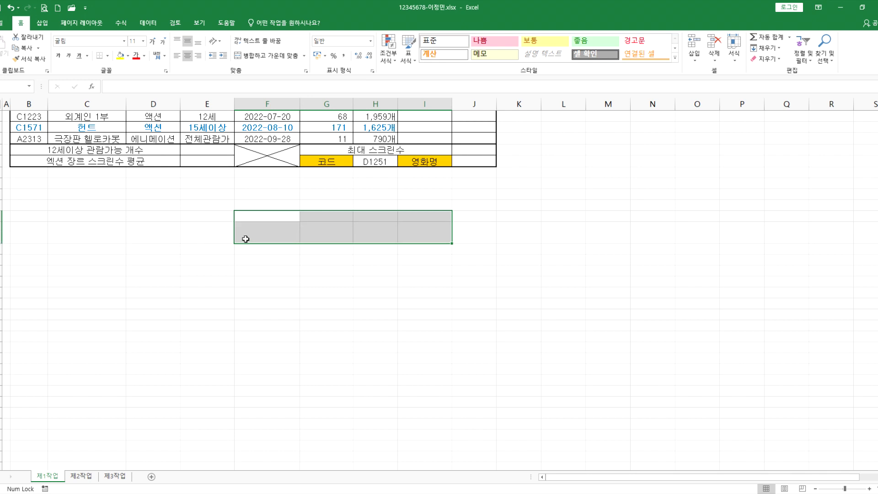
pyautogui.scroll(3, 600, 176)
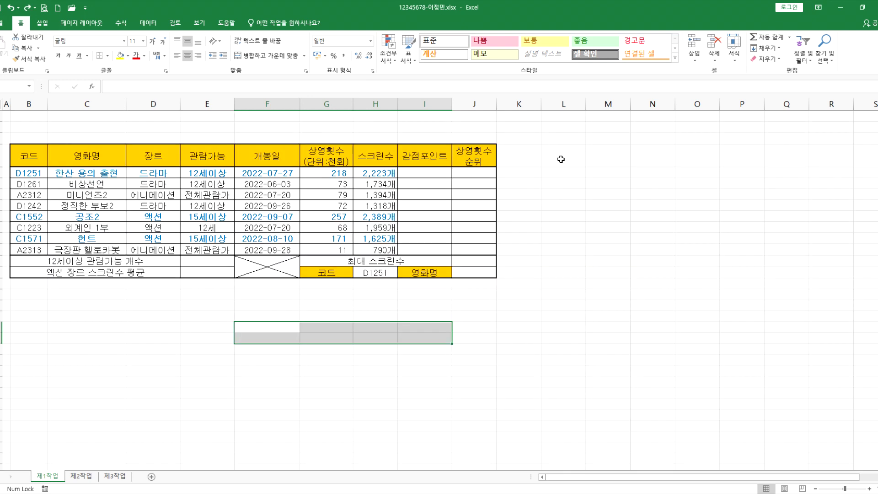
pyautogui.click(414, 157)
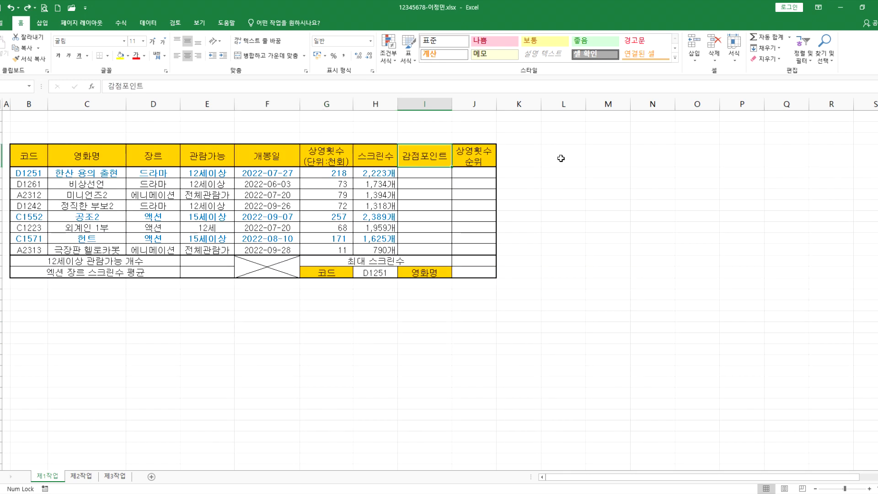
# Step: Give the approval box cells L4:O5 All Borders
pyautogui.click(525, 102)
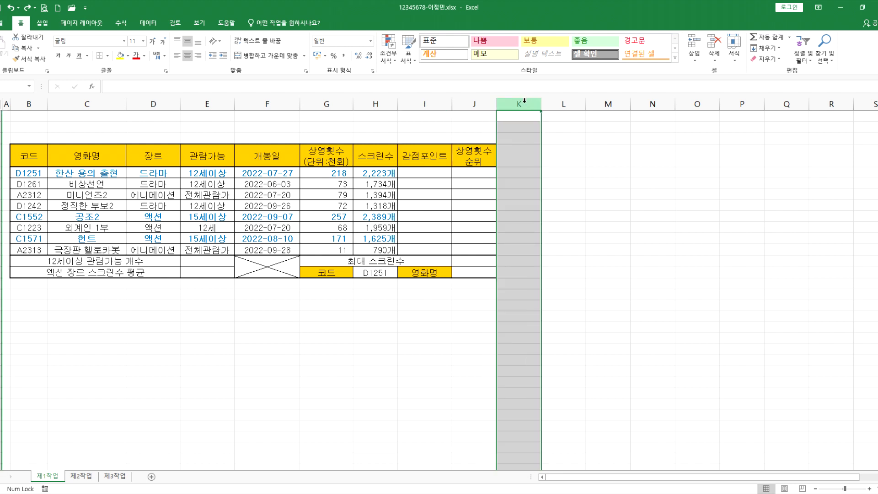
pyautogui.moveTo(558, 138); pyautogui.dragTo(671, 164)
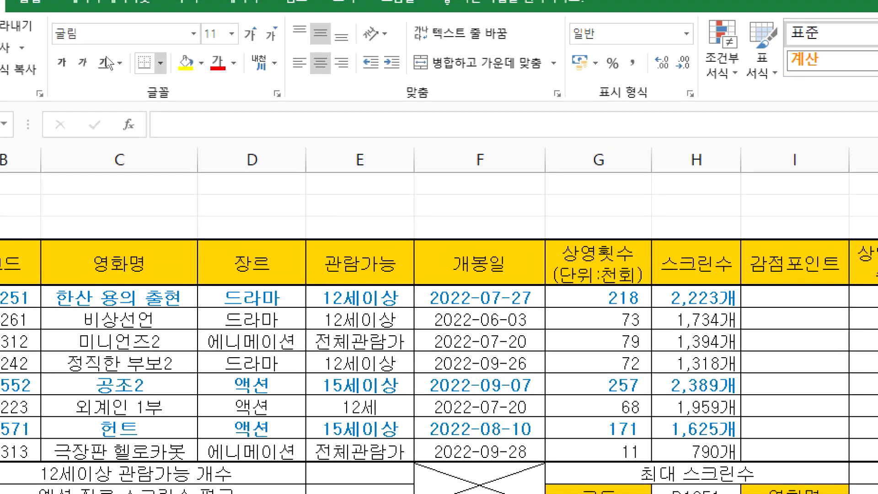
pyautogui.click(160, 63)
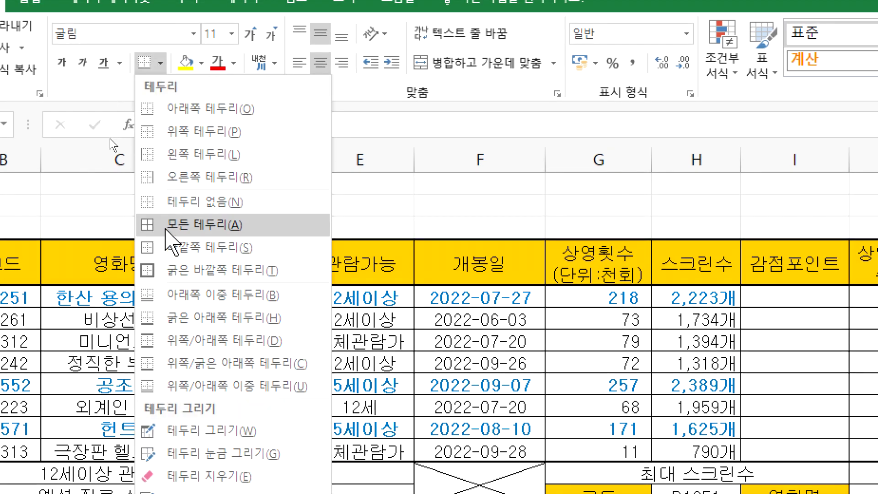
pyautogui.click(201, 224)
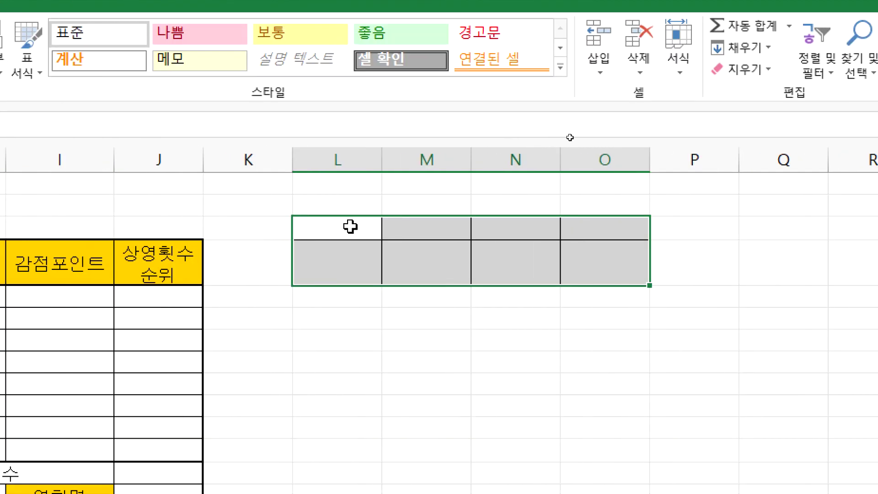
# Step: Merge L4:L5 and enter 확인 split over two lines
pyautogui.moveTo(350, 227); pyautogui.dragTo(342, 268)
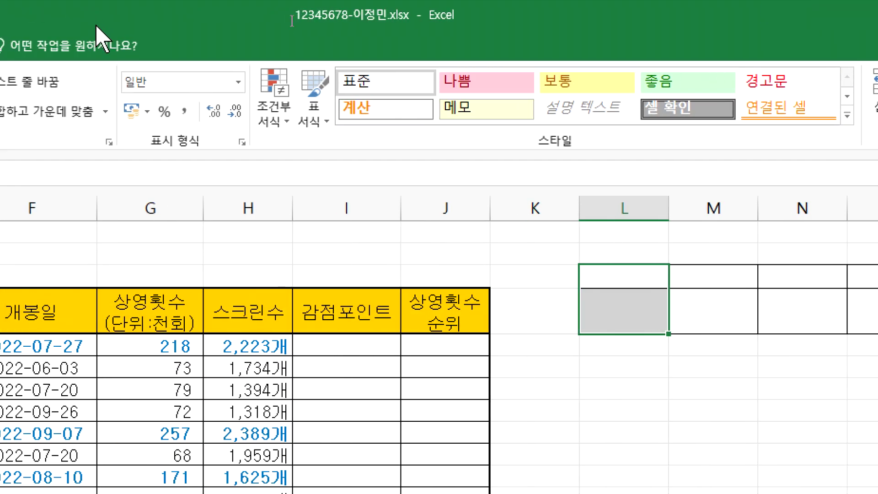
pyautogui.click(23, 111)
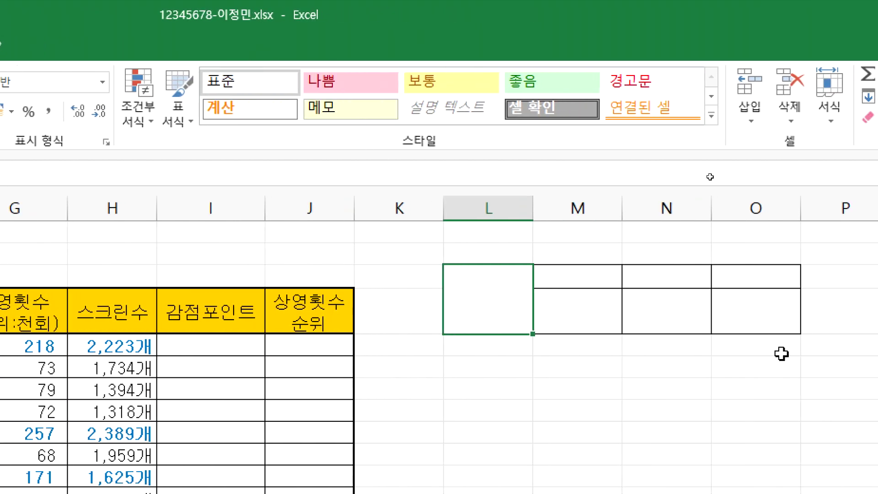
pyautogui.write('ghkr')
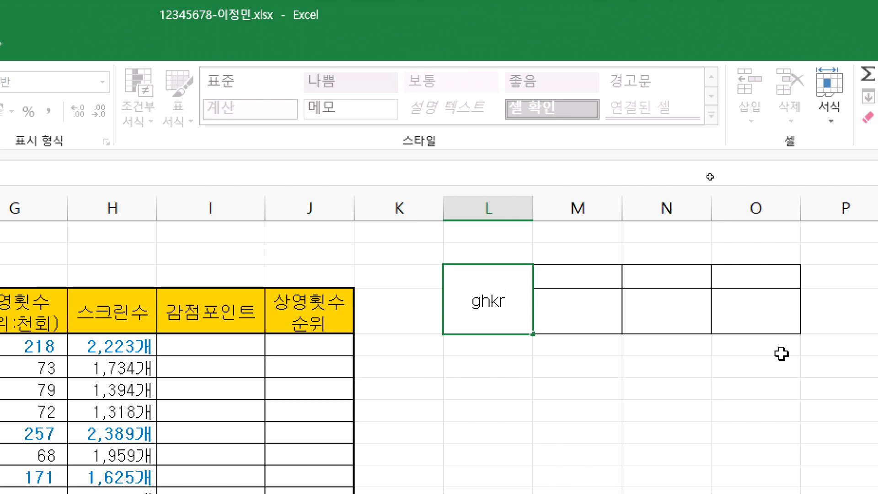
pyautogui.press('Escape')
pyautogui.write('확인')
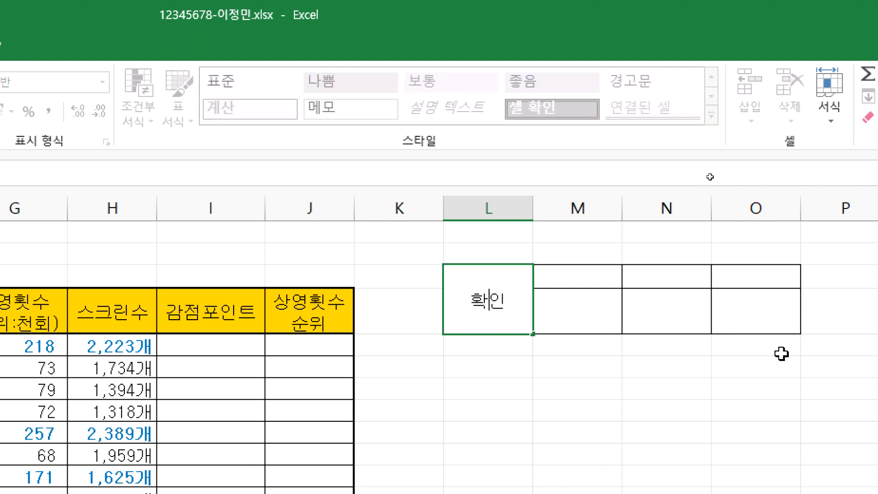
pyautogui.hotkey('alt', 'Return')
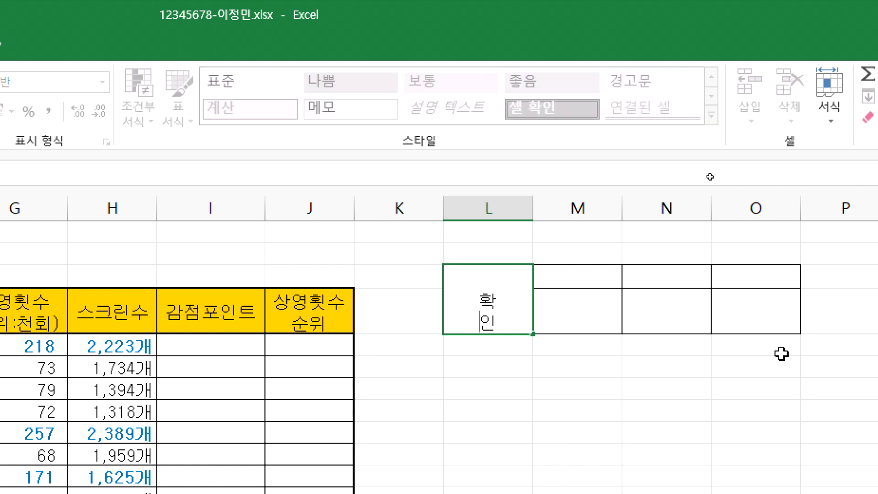
pyautogui.press('Return')
# Step: Type the headings 담당, 팀장 and 부장 across M4:O4
pyautogui.press('Right')
pyautogui.press('Up')
pyautogui.press('Up')
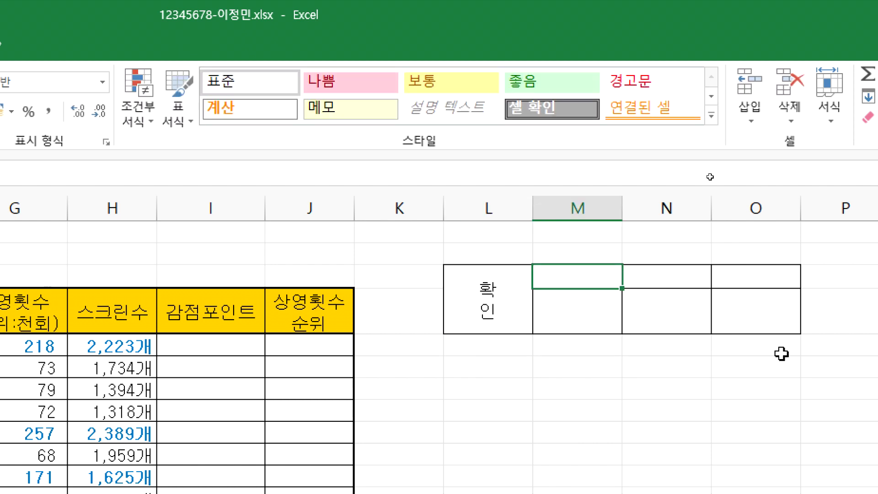
pyautogui.write('담당')
pyautogui.press('Tab')
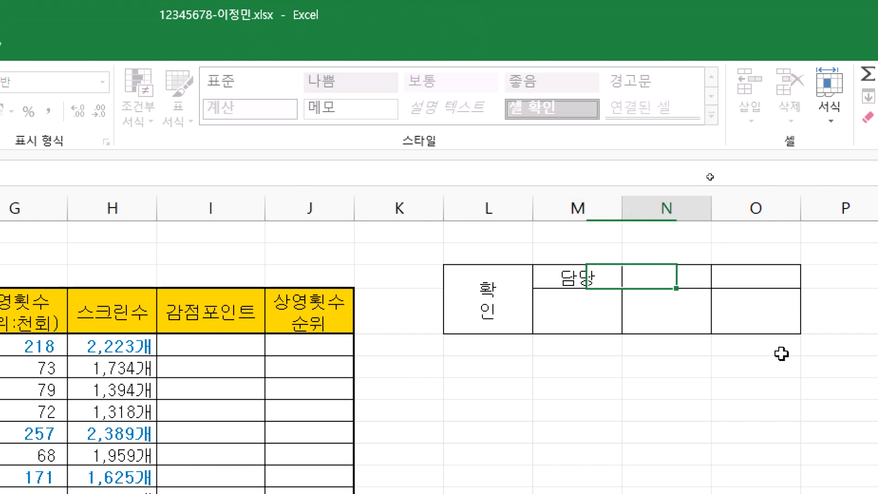
pyautogui.write('팀')
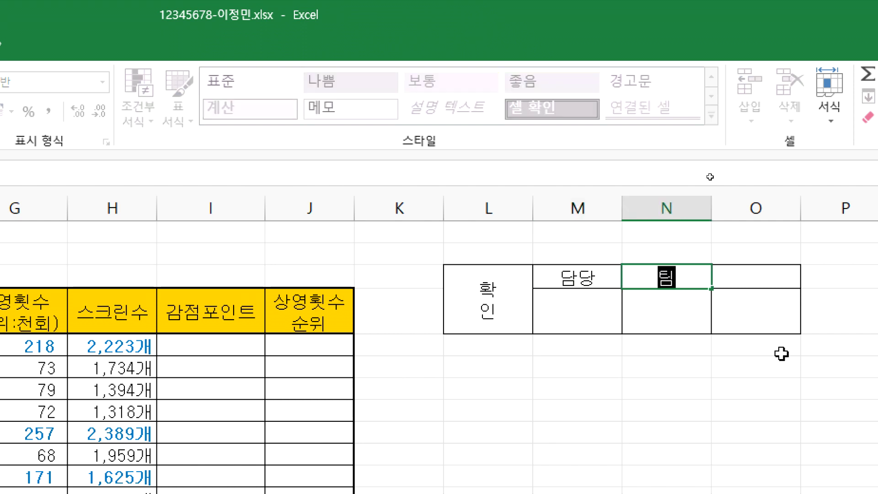
pyautogui.write('자ㅇ')
pyautogui.press('Tab')
pyautogui.write('부장')
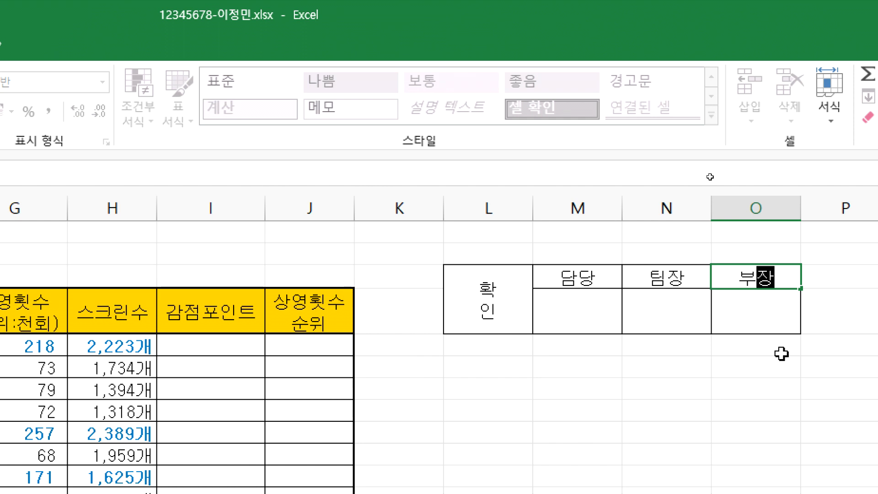
pyautogui.press('Return')
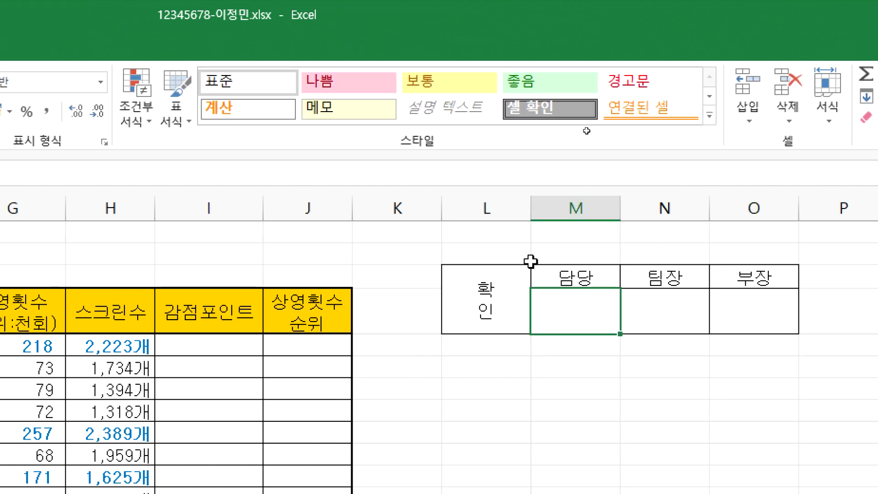
# Step: Shrink column L to about 1.63 width so the two-line 확인 label just fits
pyautogui.moveTo(531, 209); pyautogui.dragTo(474, 209)
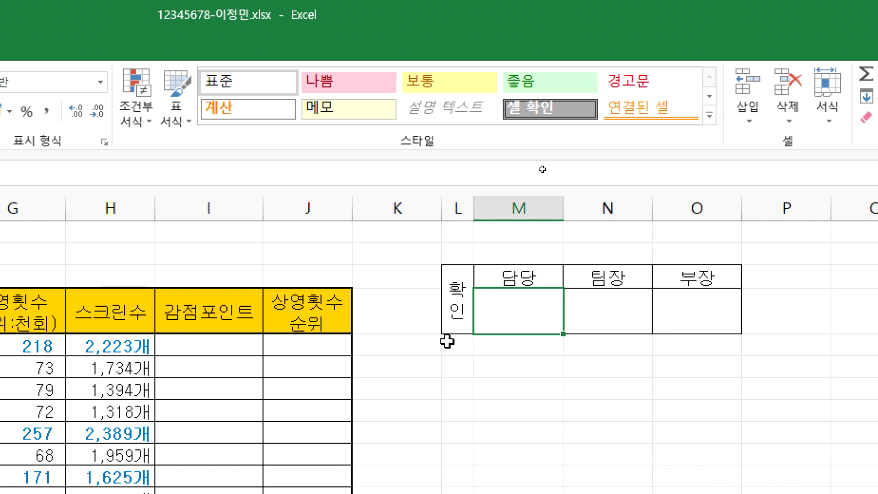
pyautogui.moveTo(473, 205); pyautogui.dragTo(457, 290)
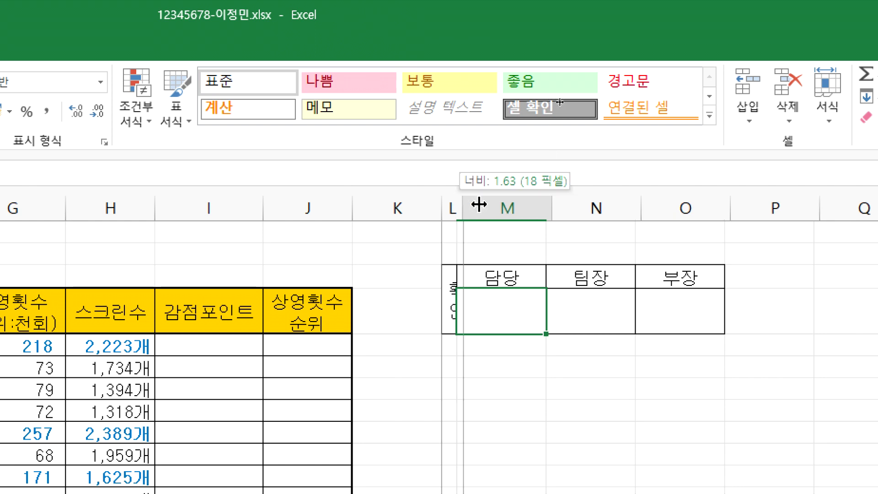
pyautogui.doubleClick(455, 202)
pyautogui.click(512, 274)
pyautogui.moveTo(469, 290); pyautogui.dragTo(695, 291)
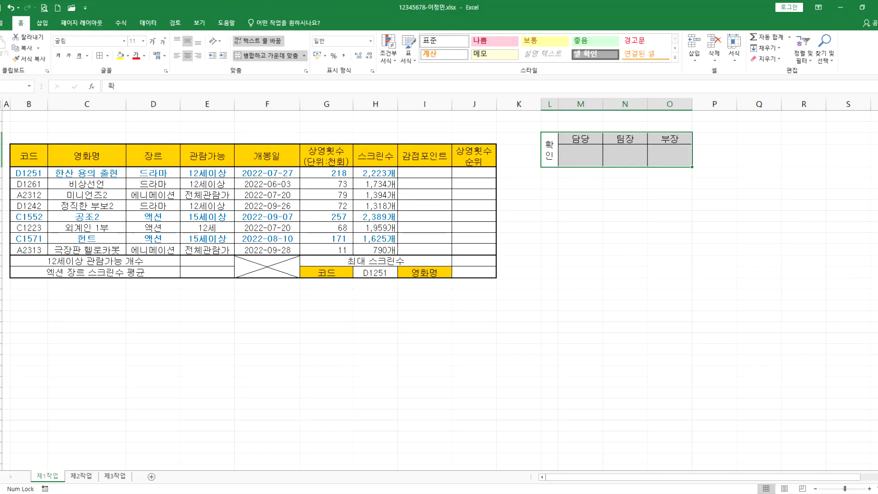
pyautogui.click(556, 493)
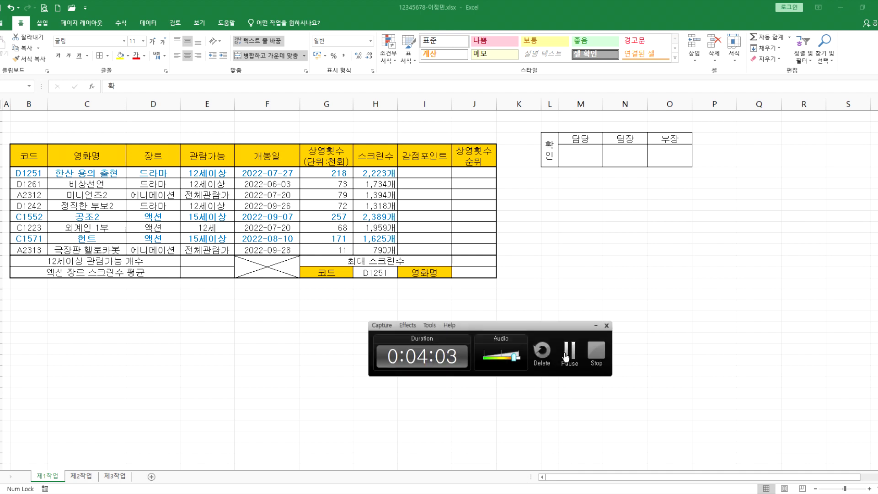
pyautogui.click(567, 355)
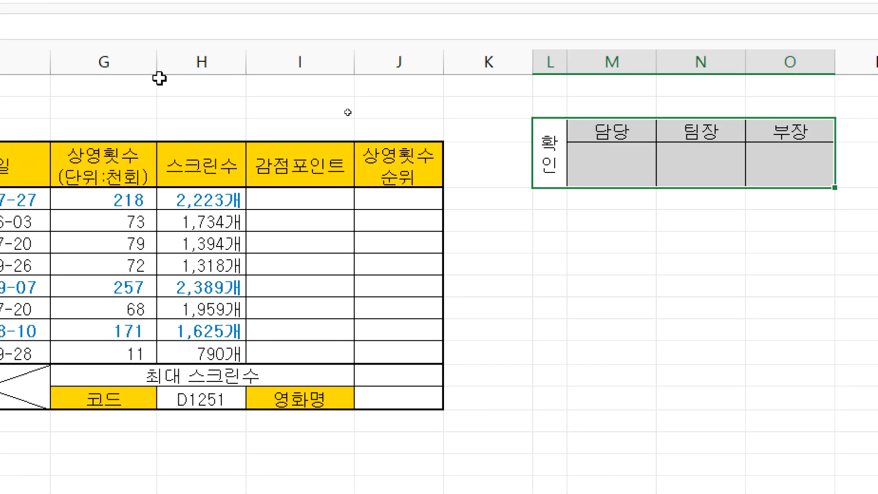
pyautogui.moveTo(124, 80); pyautogui.dragTo(387, 108)
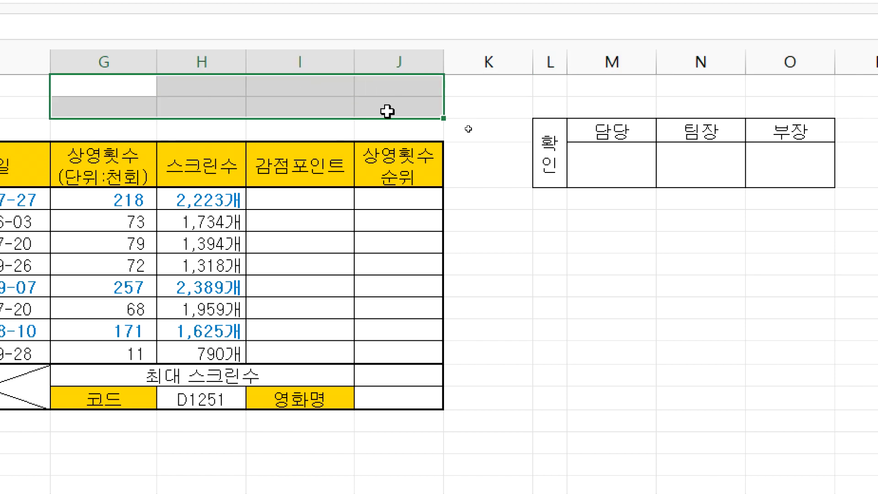
pyautogui.click(570, 242)
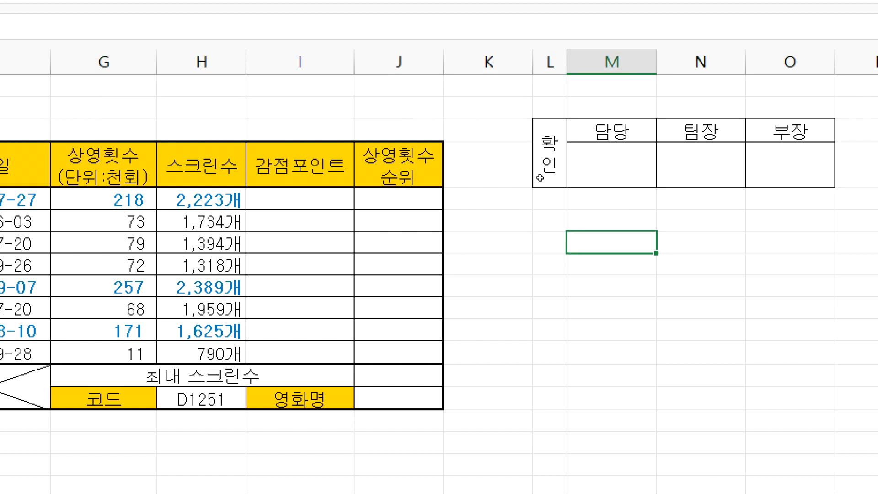
pyautogui.moveTo(548, 151); pyautogui.dragTo(779, 153)
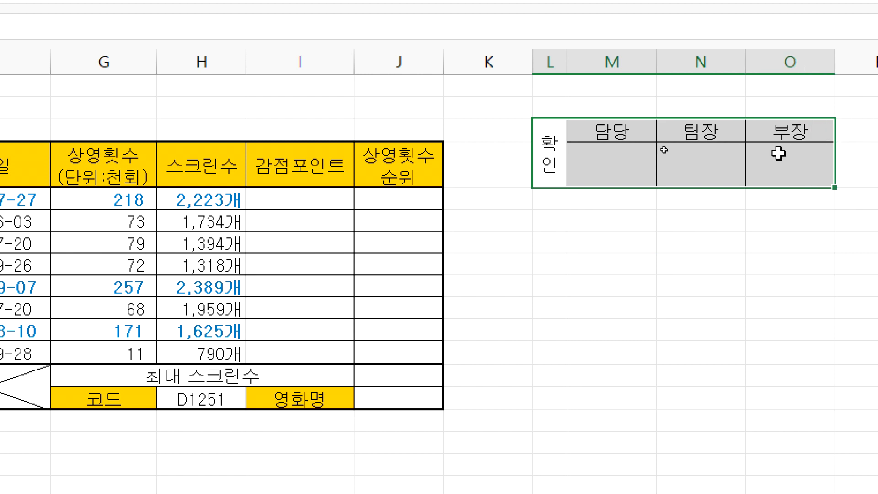
pyautogui.hotkey('ctrl', 'c')
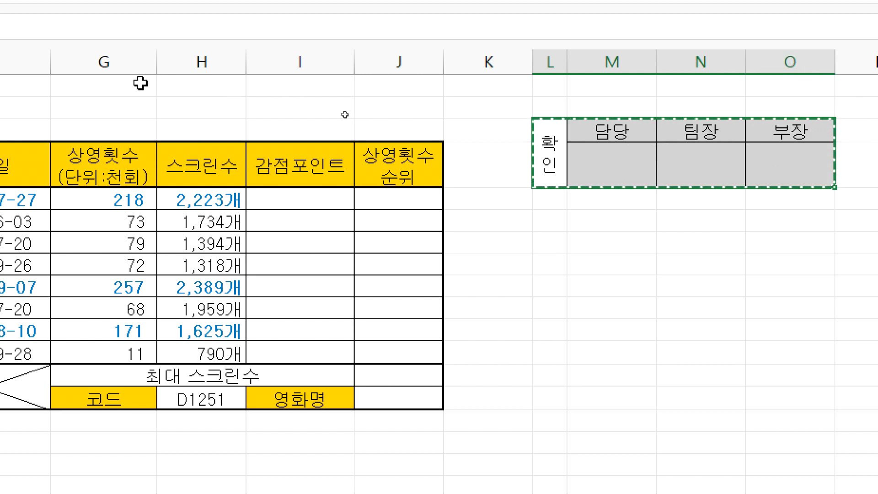
pyautogui.click(142, 84)
pyautogui.hotkey('ctrl', 'v')
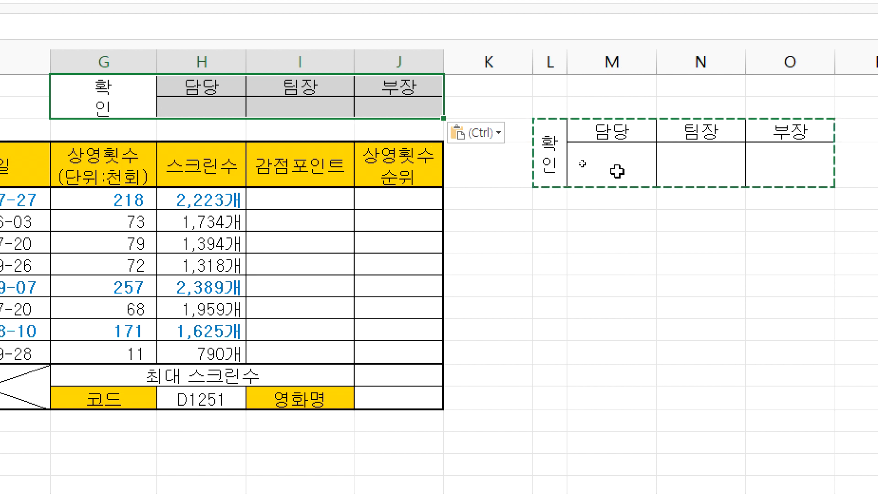
pyautogui.hotkey('ctrl', 'z')
pyautogui.click(550, 160)
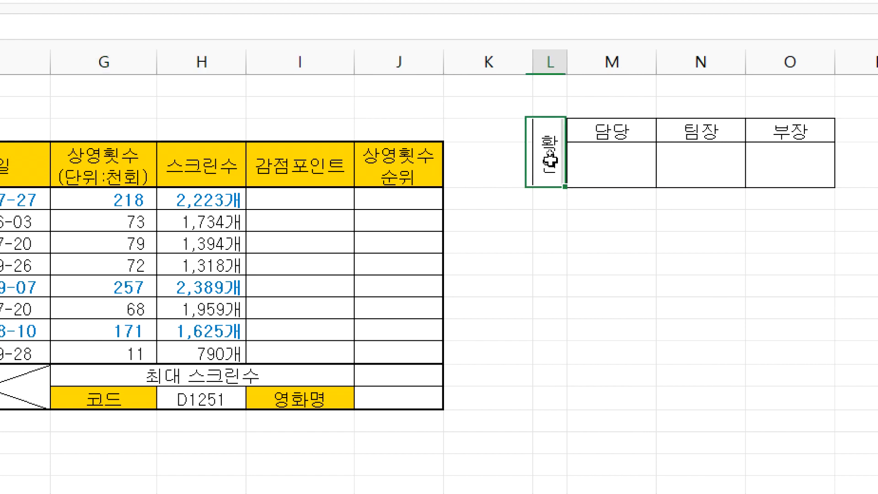
pyautogui.moveTo(550, 160); pyautogui.dragTo(784, 158)
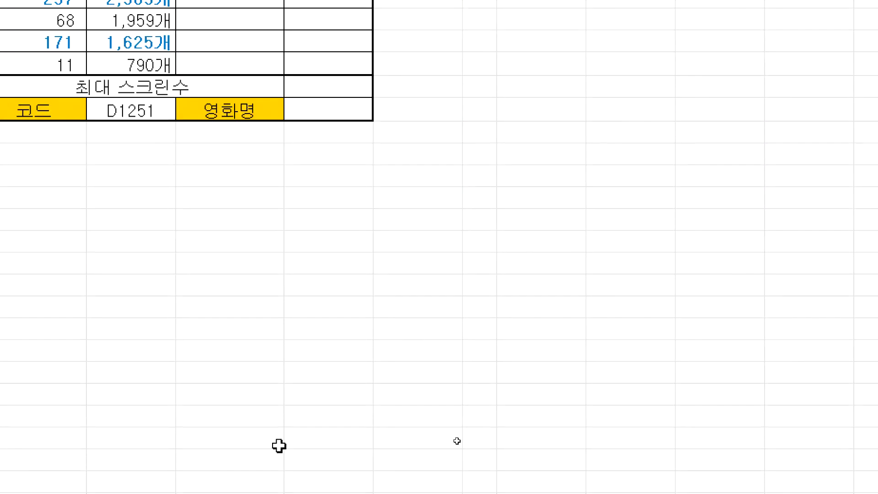
pyautogui.click(251, 488)
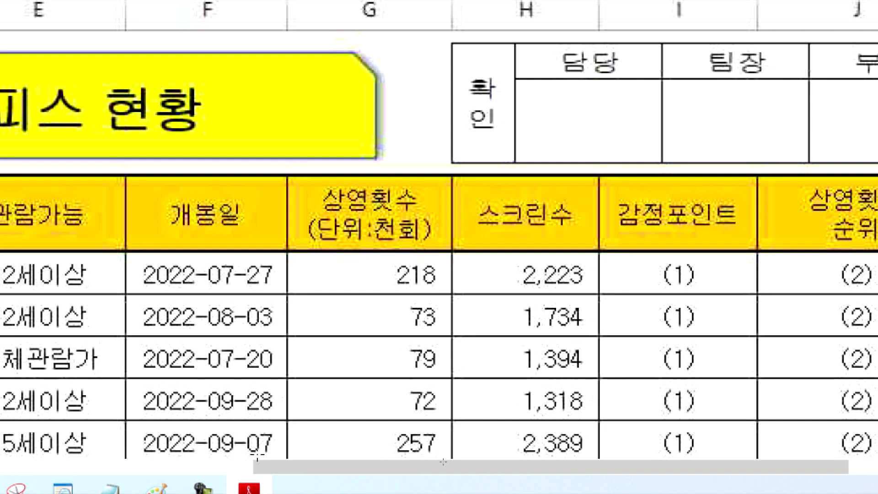
pyautogui.scroll(-3, 314, 372)
pyautogui.scroll(-15, 314, 313)
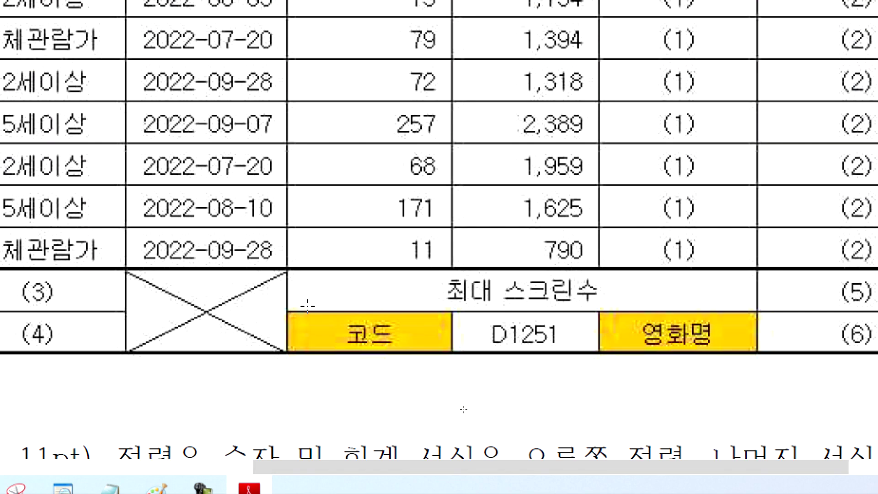
pyautogui.scroll(-14, 304, 302)
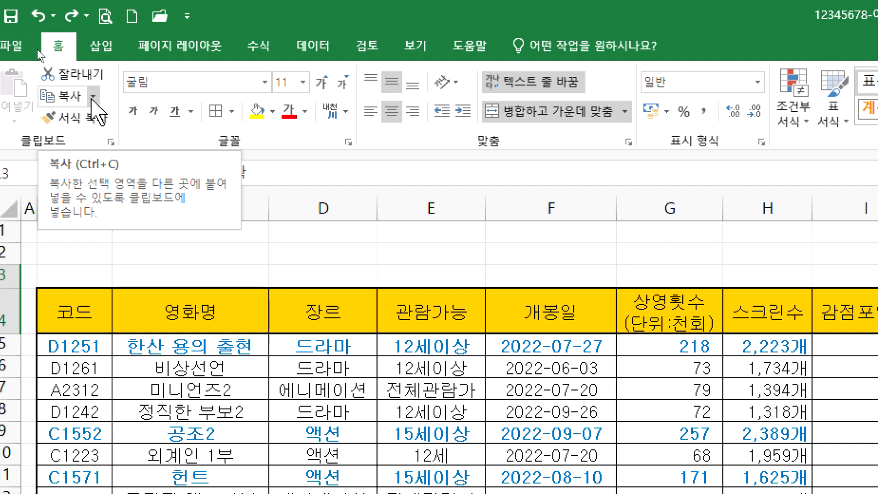
# Step: Copy the sign-off box as a picture with 'As shown on screen' and Picture format
pyautogui.click(93, 97)
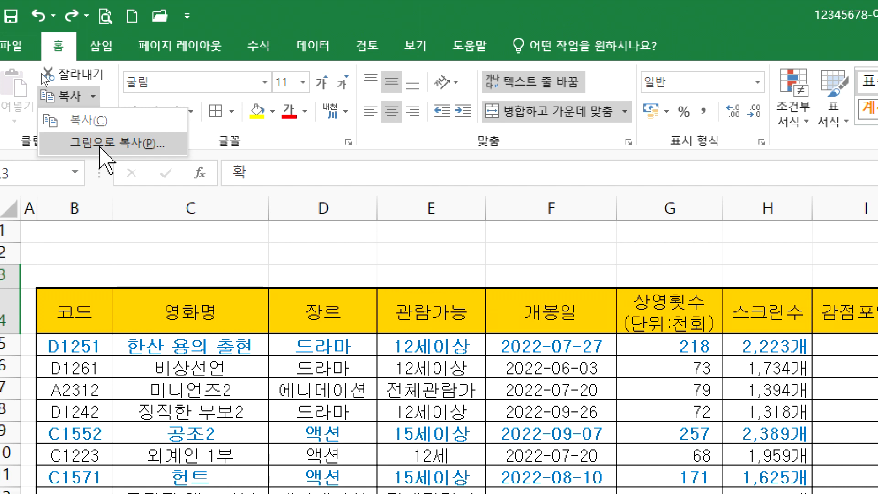
pyautogui.click(101, 144)
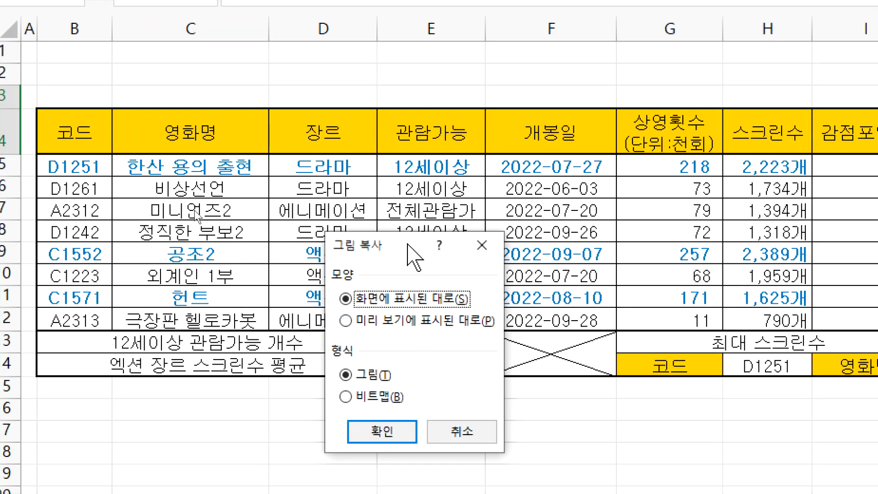
pyautogui.moveTo(411, 411); pyautogui.dragTo(583, 293)
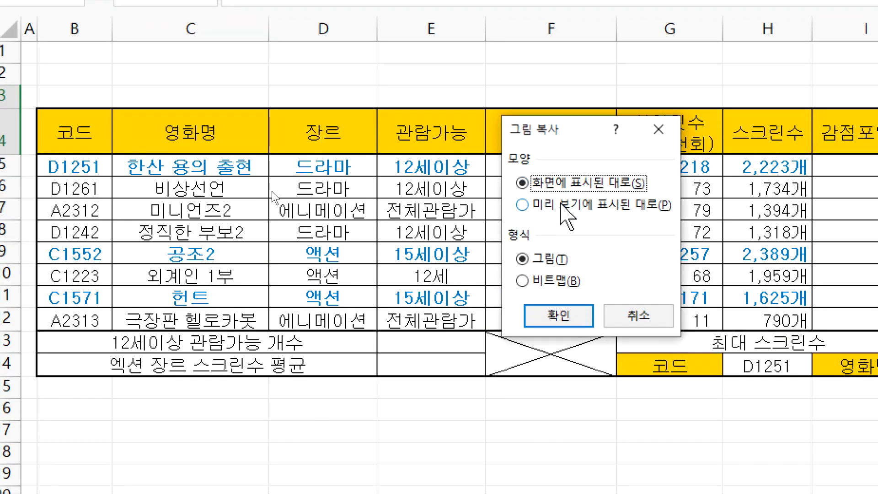
pyautogui.click(567, 204)
pyautogui.click(559, 184)
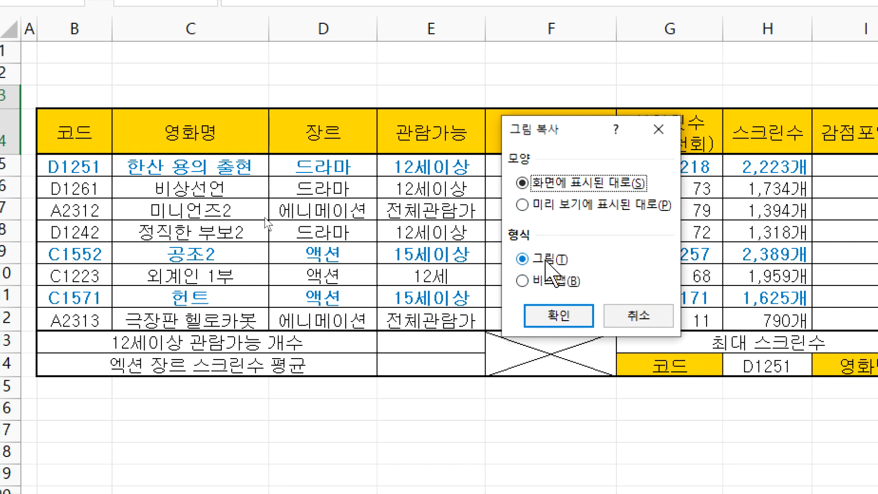
pyautogui.click(559, 315)
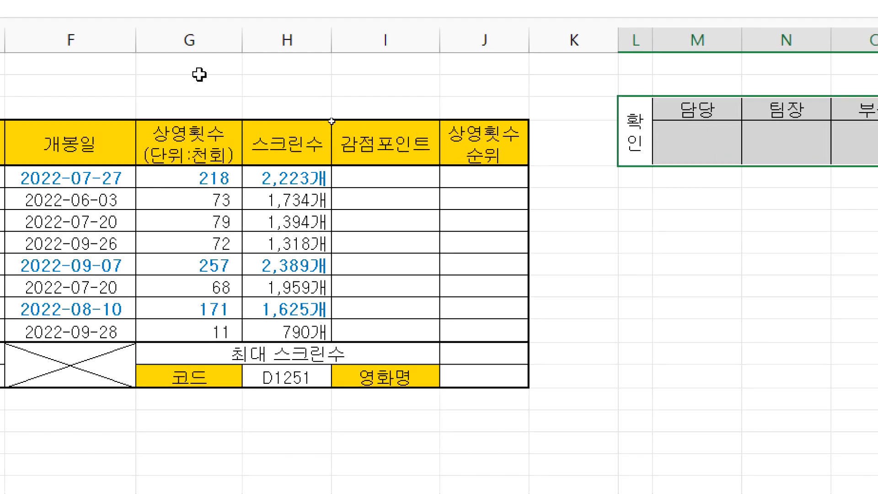
pyautogui.click(590, 246)
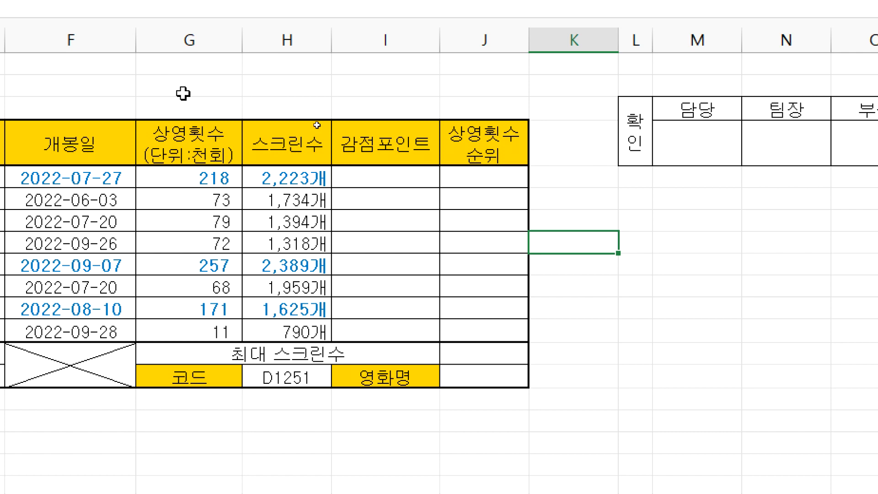
pyautogui.click(166, 71)
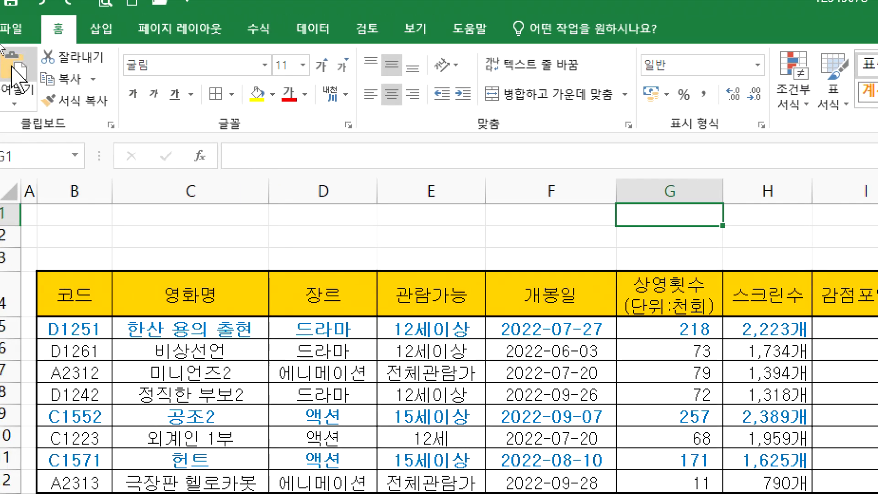
pyautogui.click(16, 69)
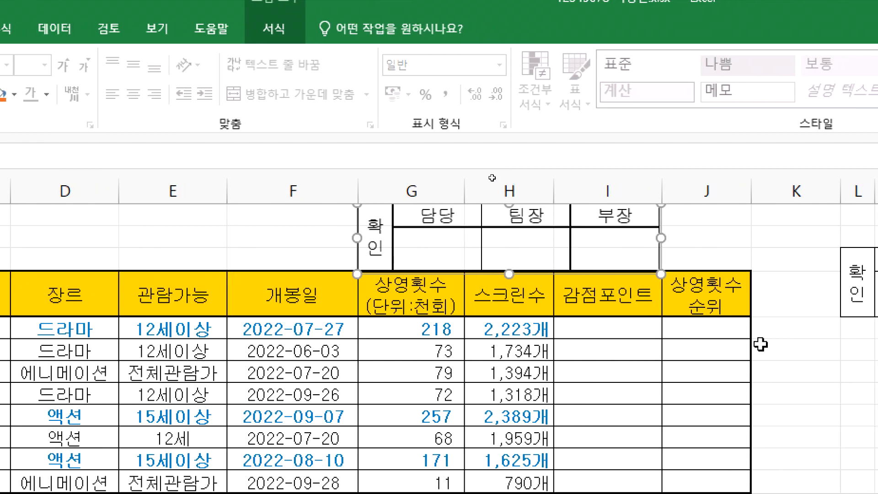
pyautogui.moveTo(545, 256); pyautogui.dragTo(637, 259)
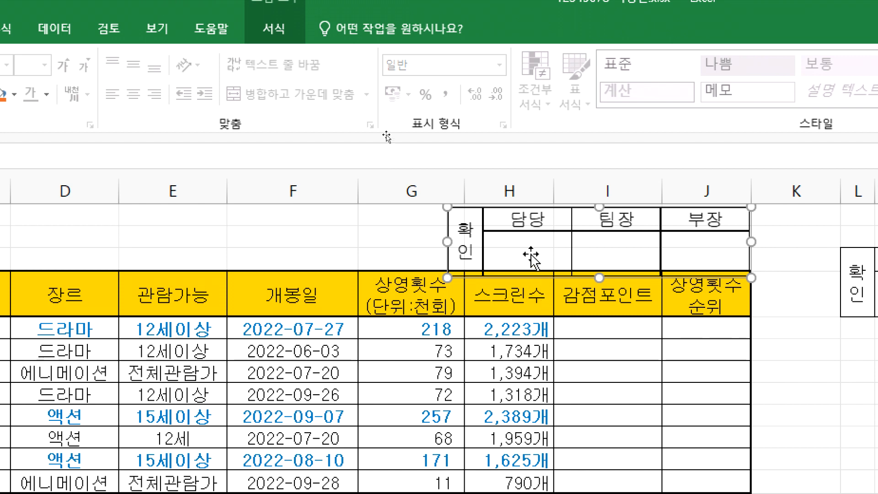
pyautogui.press('Delete')
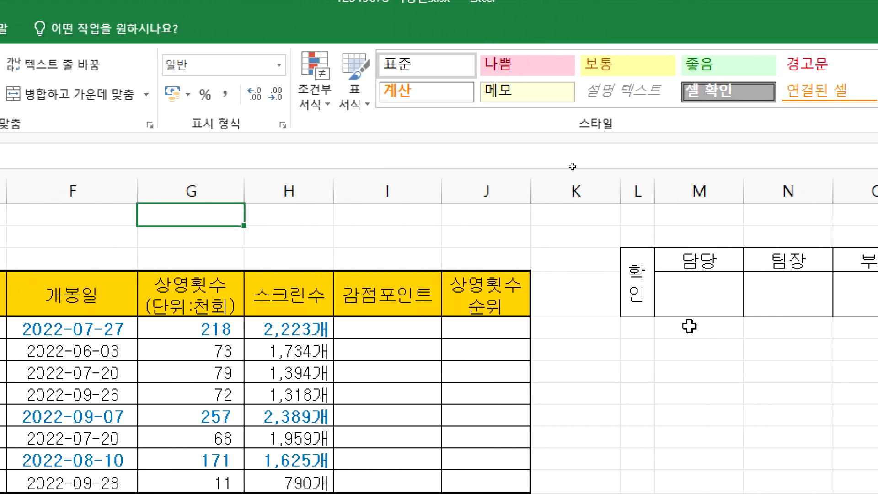
pyautogui.click(579, 385)
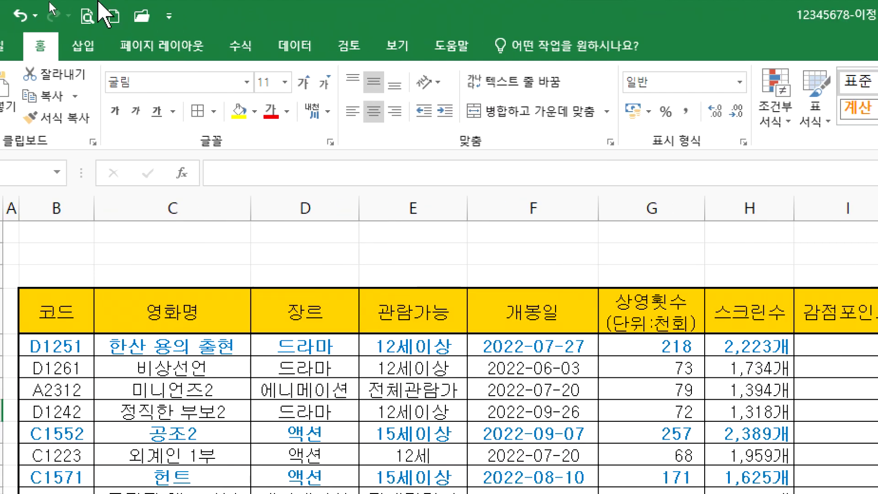
pyautogui.click(12, 81)
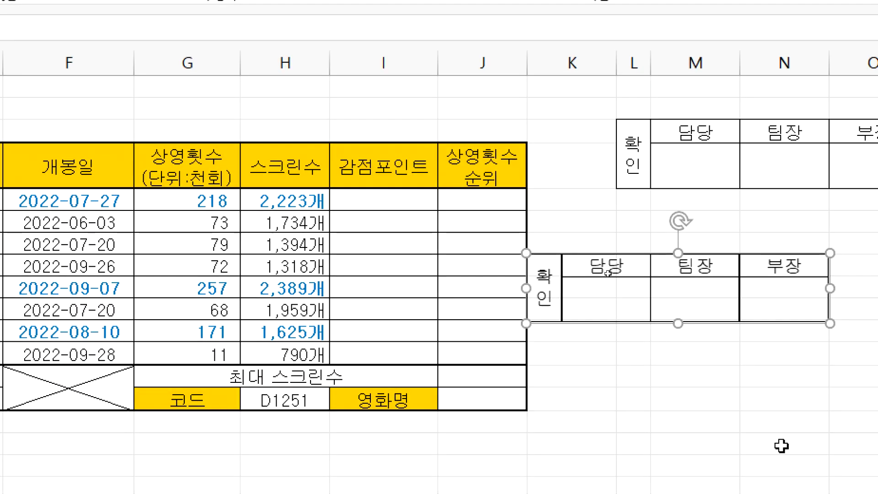
pyautogui.moveTo(688, 319); pyautogui.dragTo(741, 295)
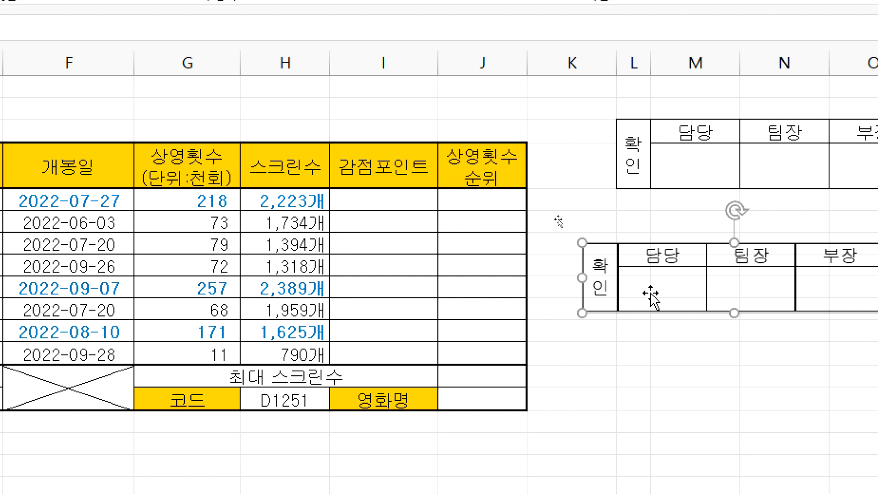
pyautogui.moveTo(656, 297); pyautogui.dragTo(288, 121)
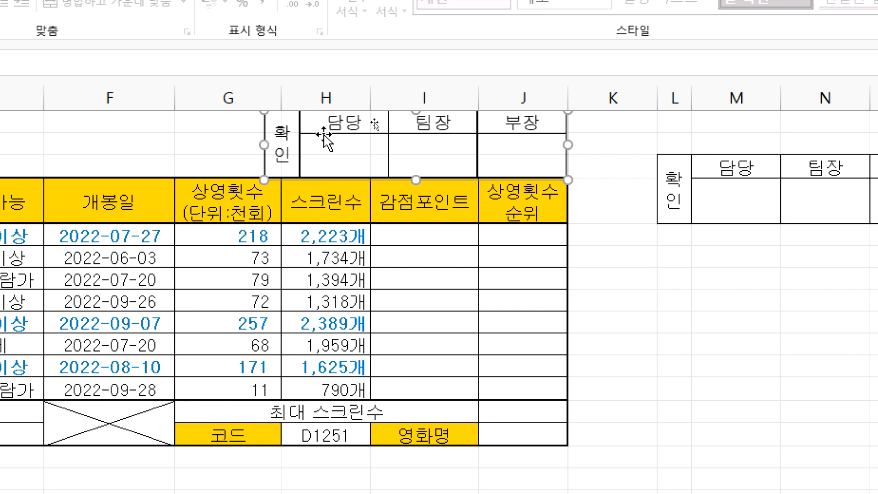
pyautogui.moveTo(323, 135); pyautogui.dragTo(340, 133)
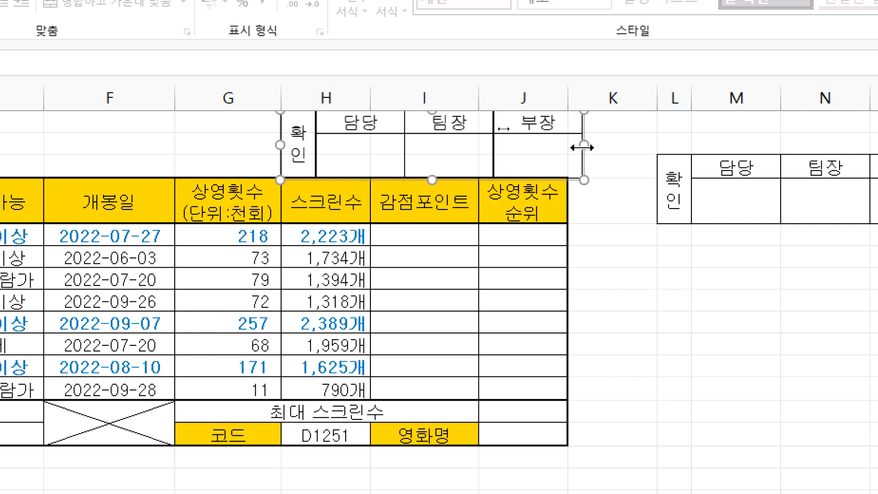
pyautogui.moveTo(580, 145); pyautogui.dragTo(566, 145)
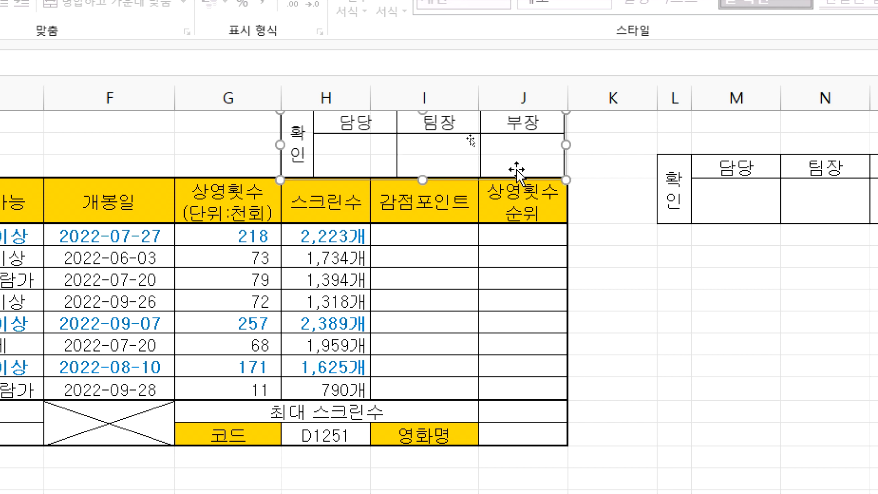
pyautogui.press('Delete')
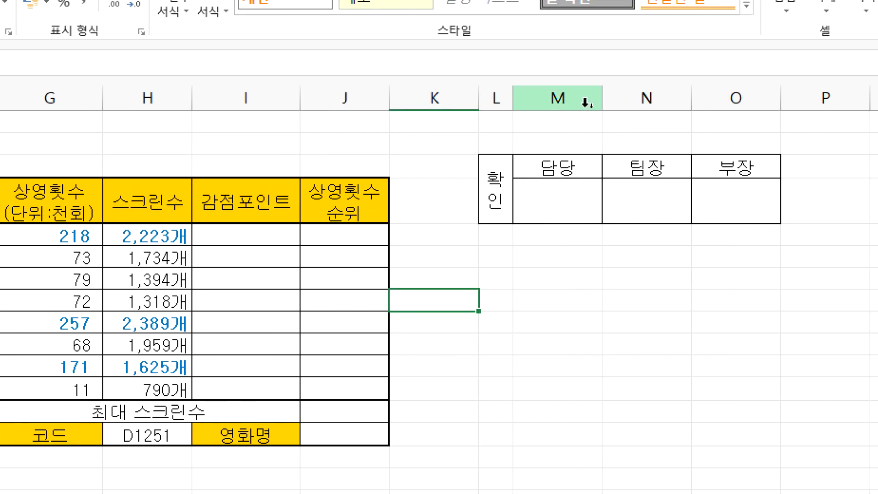
# Step: Copy the L4:O5 sign-off box as a picture
pyautogui.moveTo(572, 104)
pyautogui.mouseDown()
pyautogui.moveTo(726, 102)
pyautogui.moveTo(676, 100)
pyautogui.mouseUp()
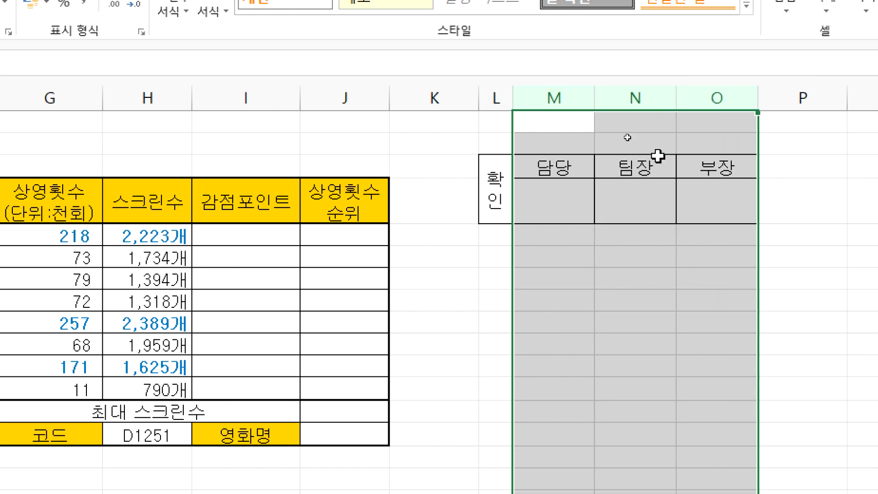
pyautogui.moveTo(495, 188); pyautogui.dragTo(700, 182)
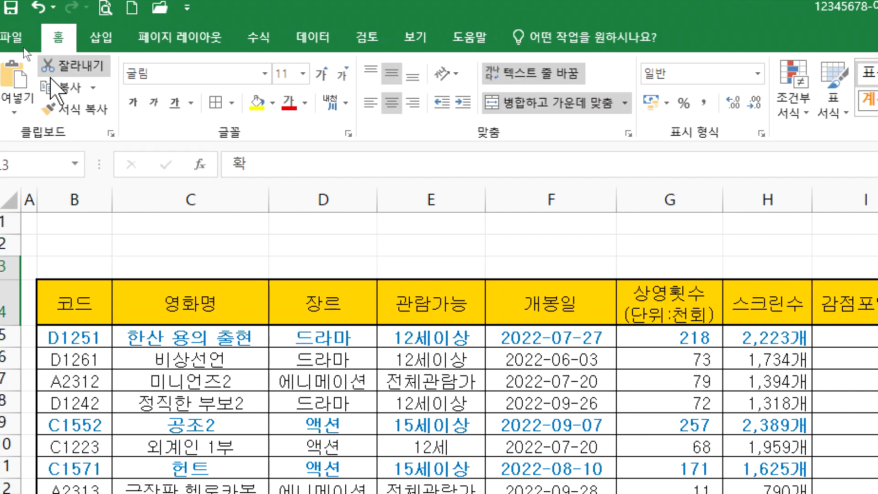
pyautogui.click(93, 87)
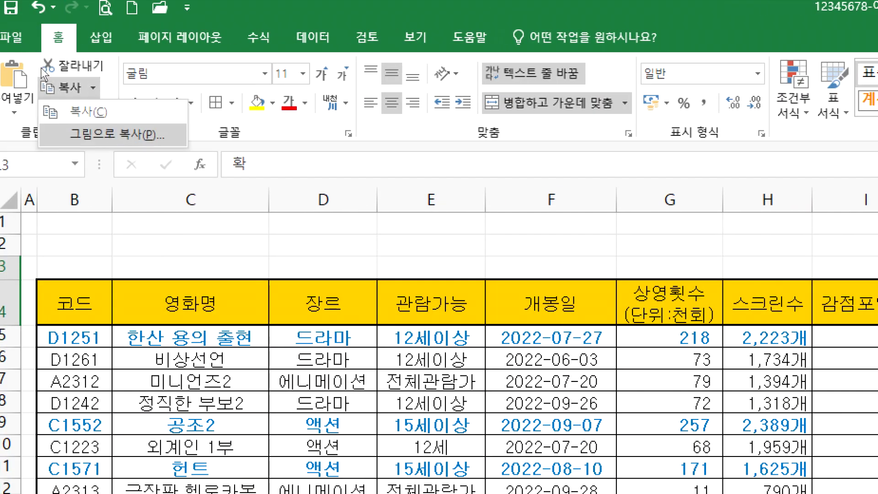
pyautogui.click(109, 134)
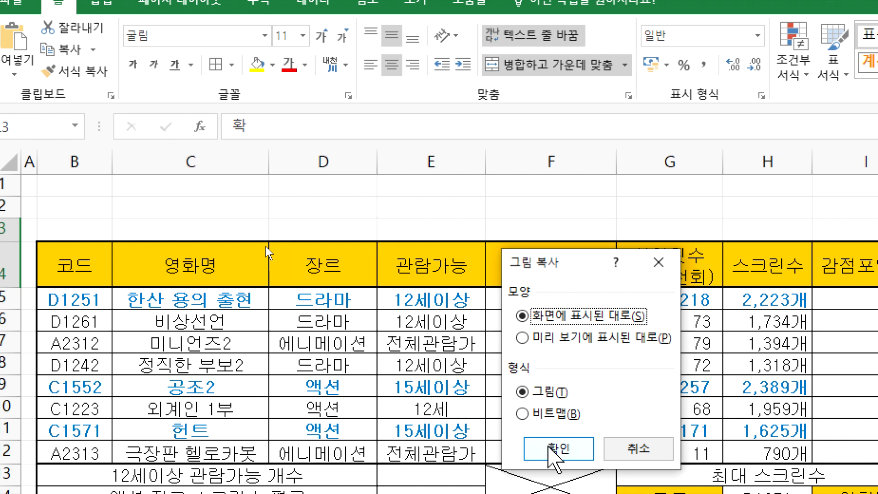
pyautogui.click(558, 482)
# Step: Paste the picture and position it over columns H–J, stretched to column J's edge
pyautogui.hotkey('ctrl', 'v')
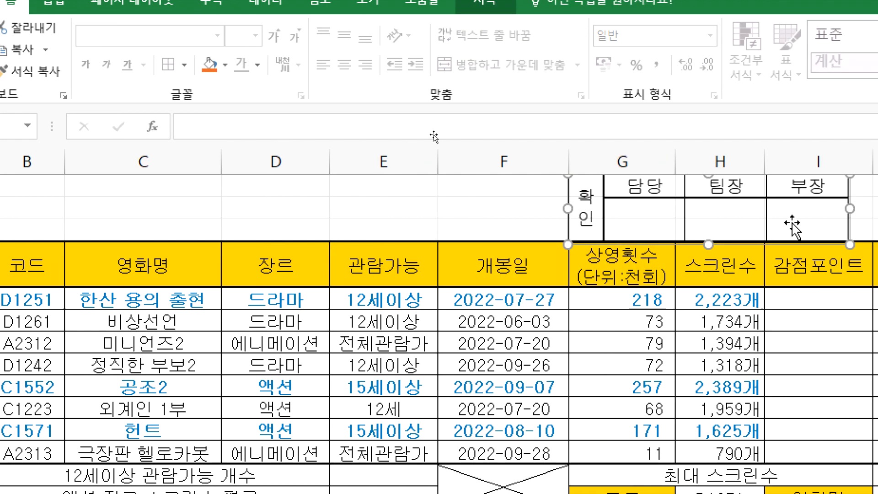
pyautogui.moveTo(656, 220); pyautogui.dragTo(740, 211)
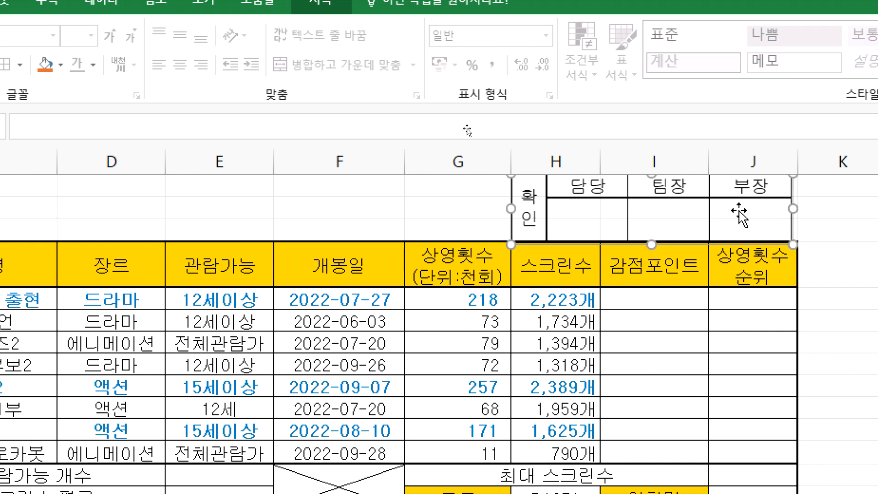
pyautogui.moveTo(776, 211); pyautogui.dragTo(780, 209)
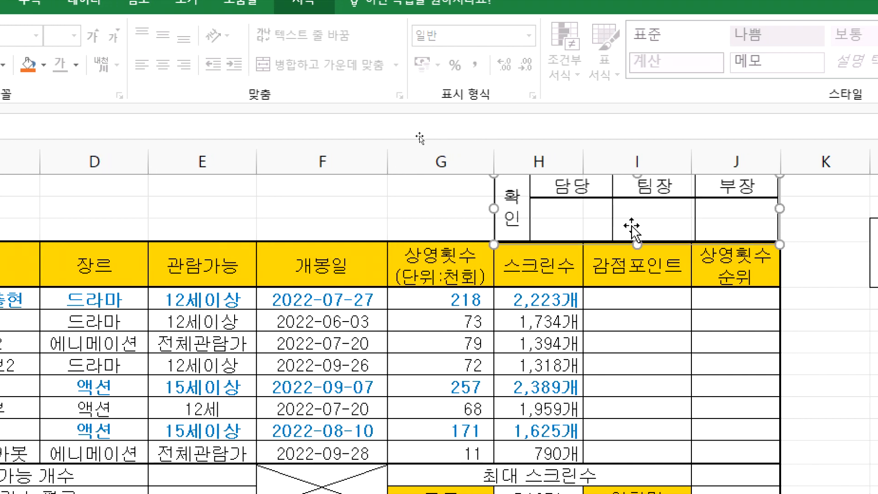
pyautogui.click(714, 326)
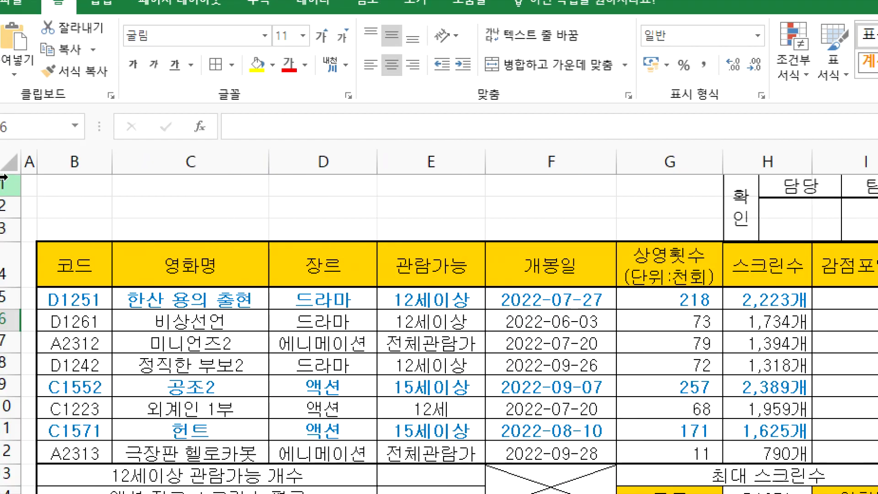
# Step: Adjust the top rows' height and check the picture's alignment above the table
pyautogui.moveTo(8, 194); pyautogui.dragTo(8, 242)
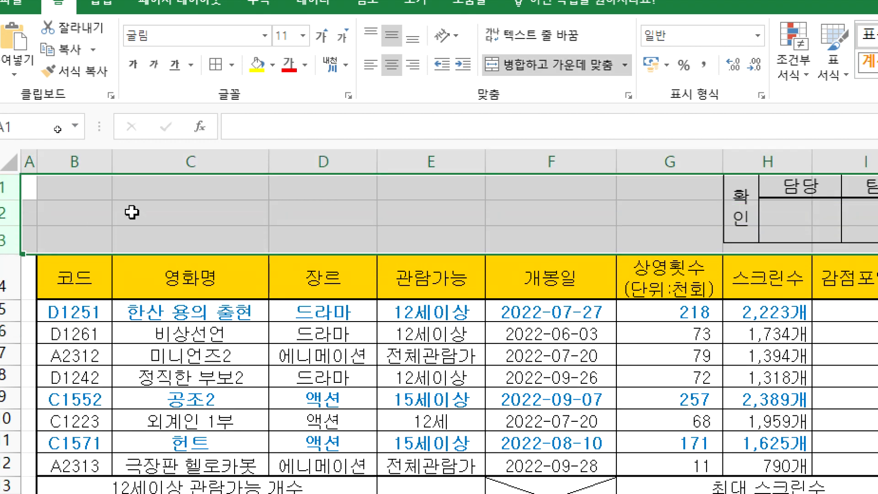
pyautogui.click(132, 212)
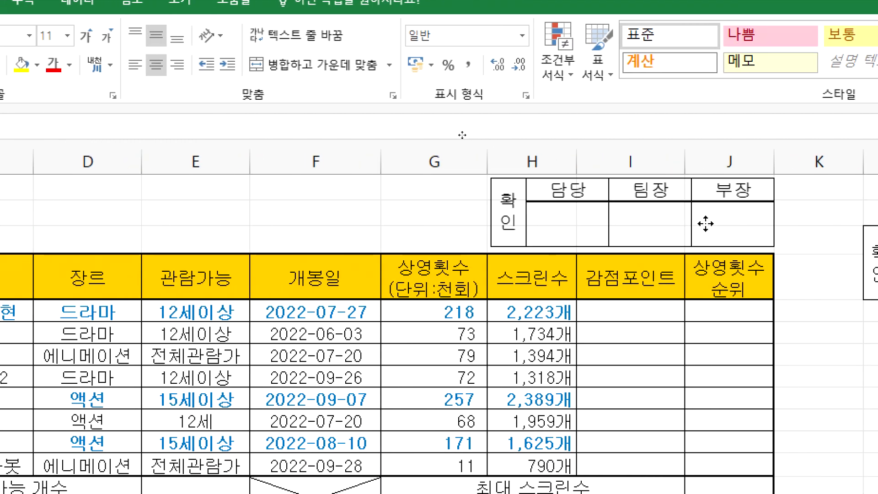
pyautogui.click(669, 230)
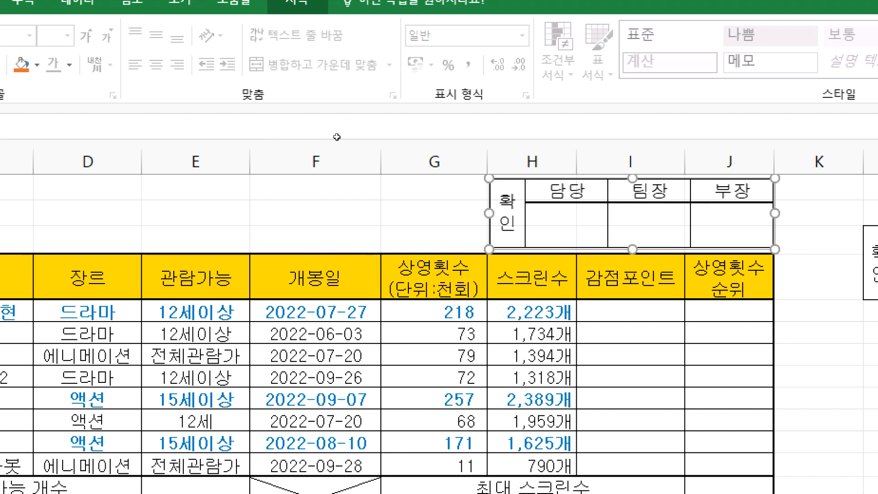
pyautogui.click(394, 245)
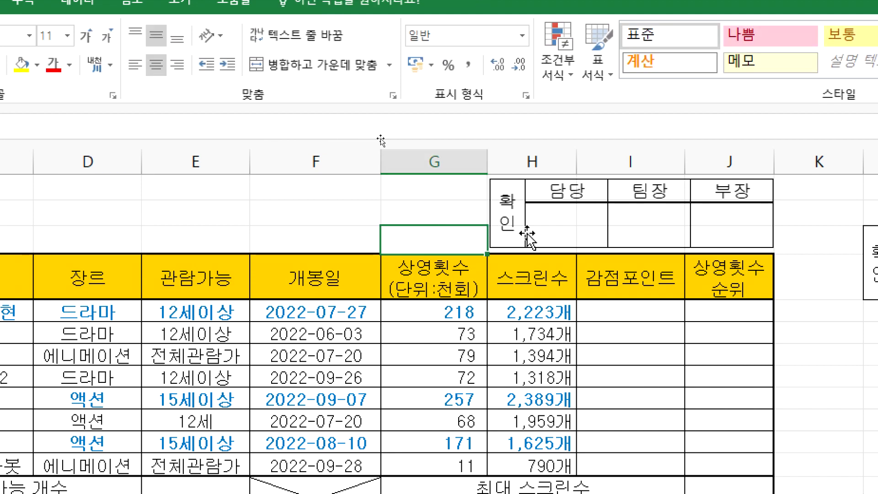
pyautogui.click(561, 231)
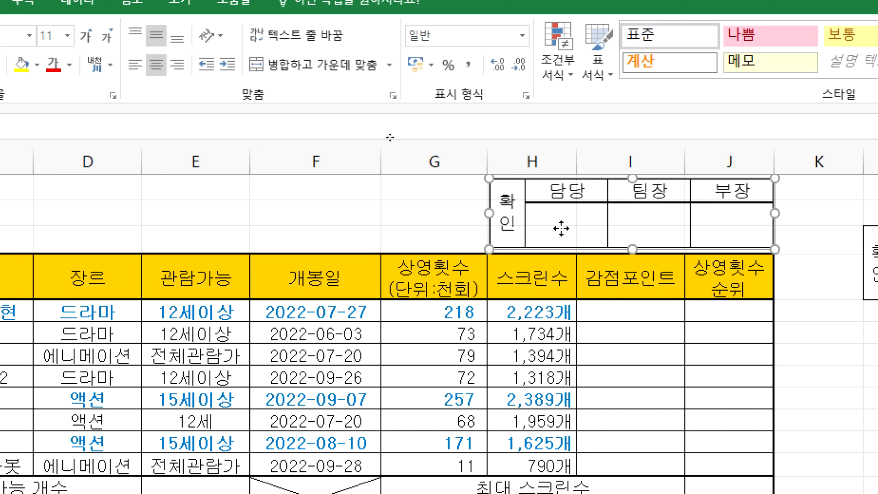
pyautogui.click(416, 229)
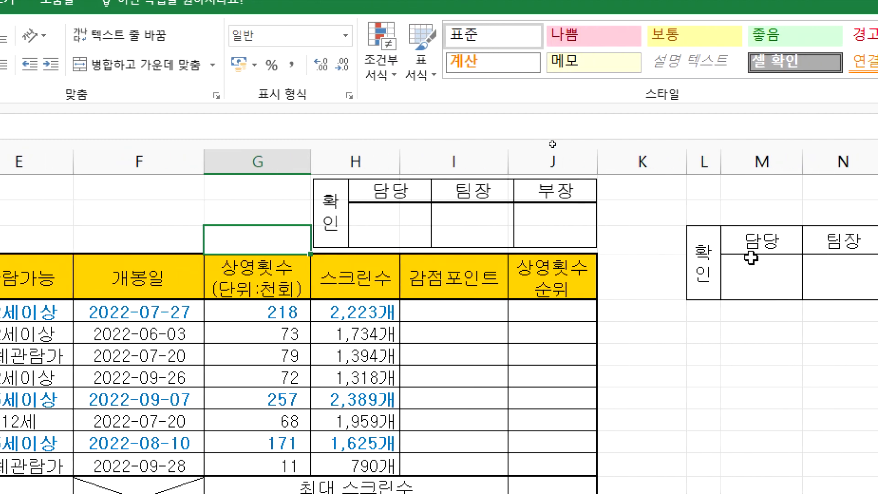
# Step: Delete columns L through O containing the original cell-based 확인 table
pyautogui.moveTo(709, 242); pyautogui.dragTo(781, 257)
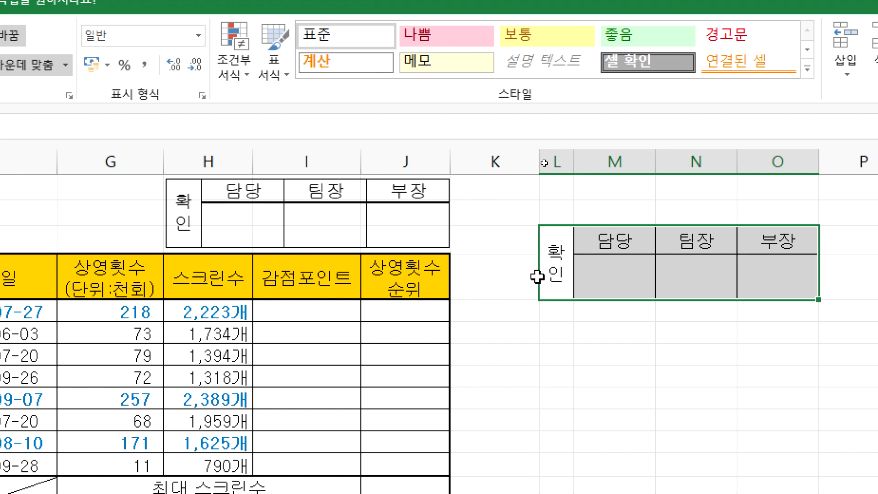
pyautogui.click(568, 332)
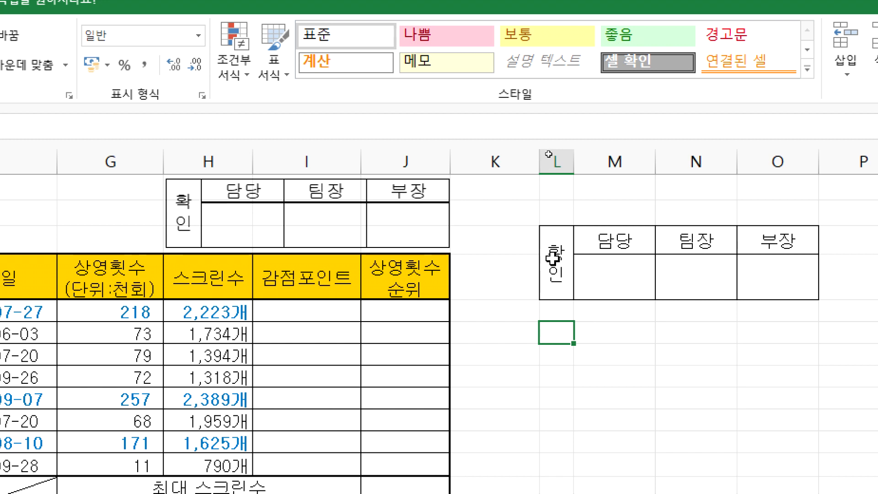
pyautogui.moveTo(555, 256)
pyautogui.mouseDown()
pyautogui.moveTo(695, 274)
pyautogui.moveTo(780, 251)
pyautogui.mouseUp()
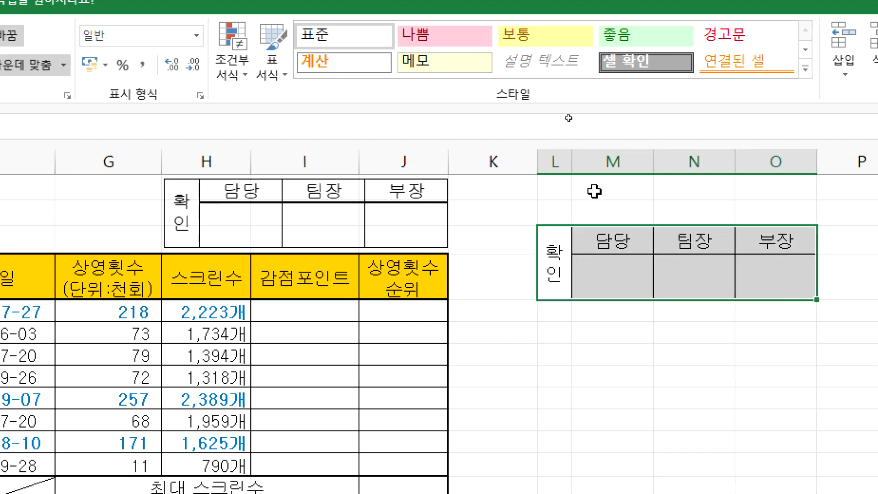
pyautogui.click(553, 164)
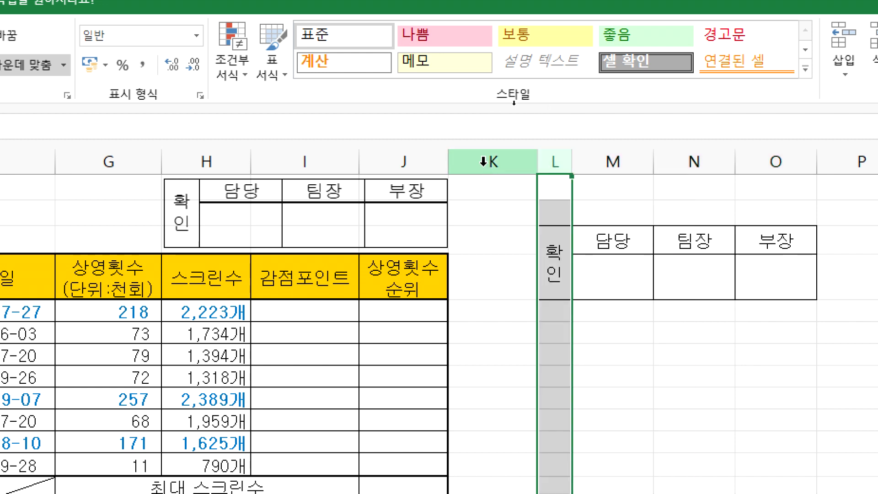
pyautogui.moveTo(562, 163); pyautogui.dragTo(753, 166)
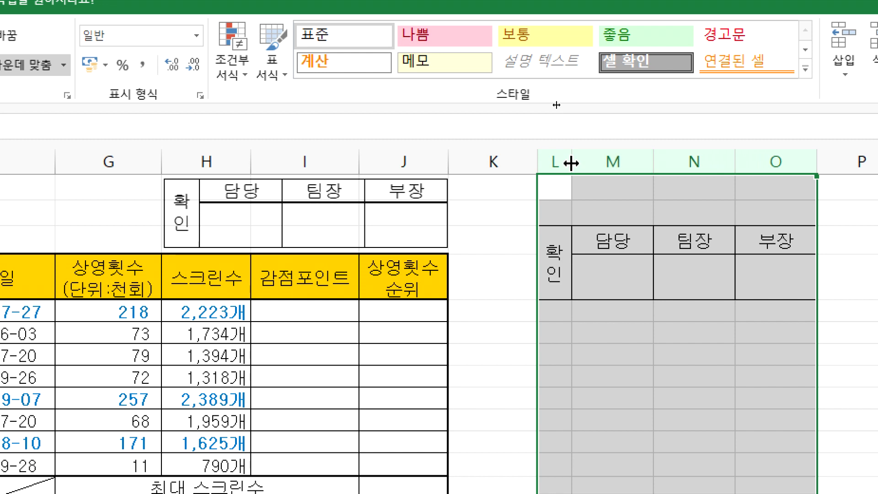
pyautogui.moveTo(559, 163); pyautogui.dragTo(778, 161)
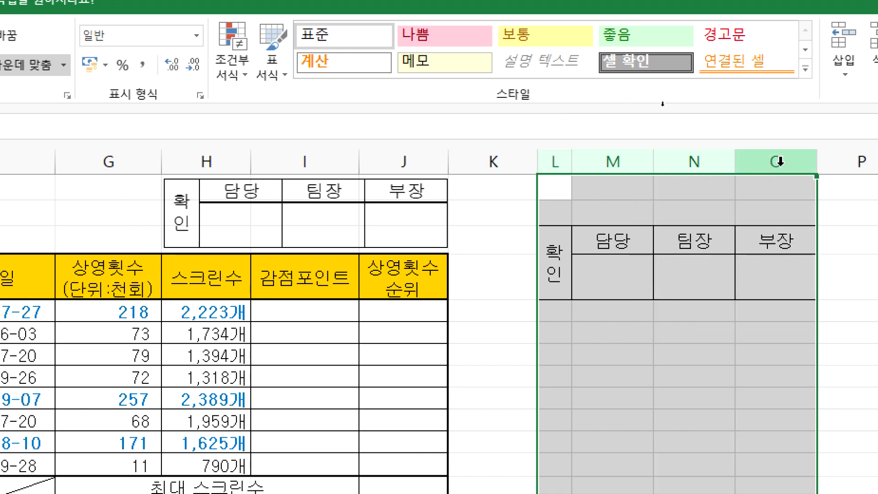
pyautogui.press('Delete')
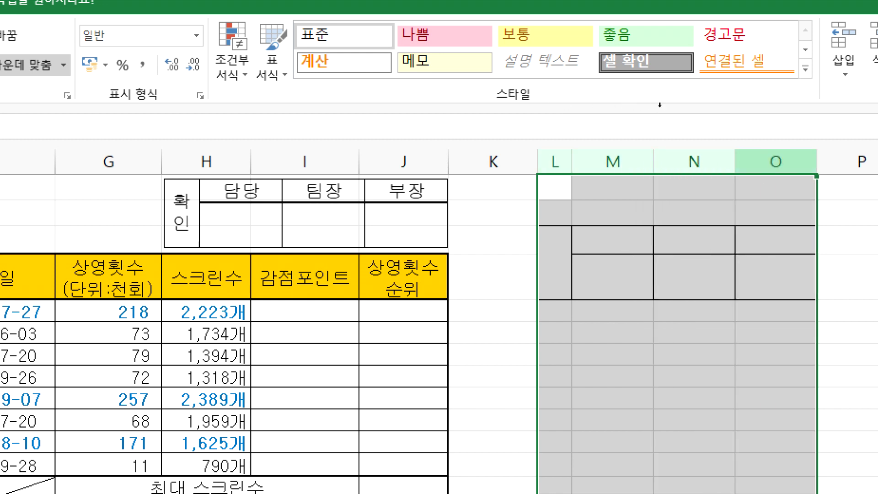
pyautogui.hotkey('ctrl', 'z')
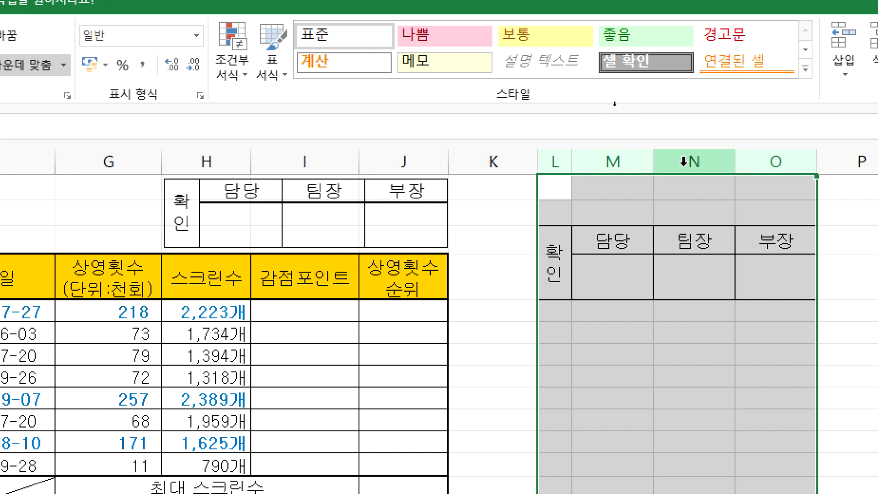
pyautogui.rightClick(690, 162)
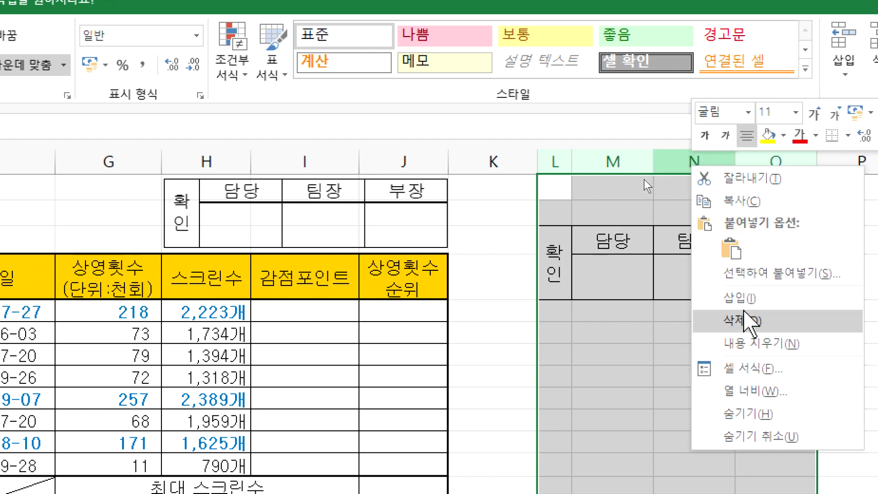
pyautogui.click(744, 320)
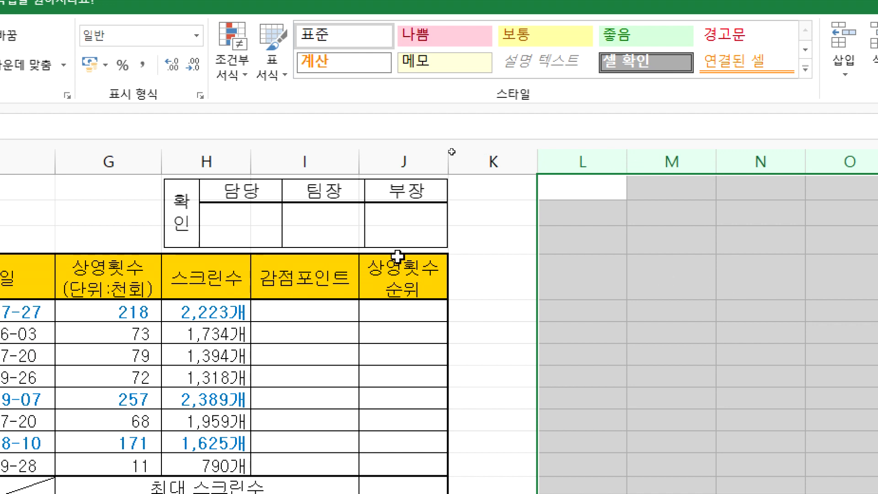
pyautogui.click(289, 220)
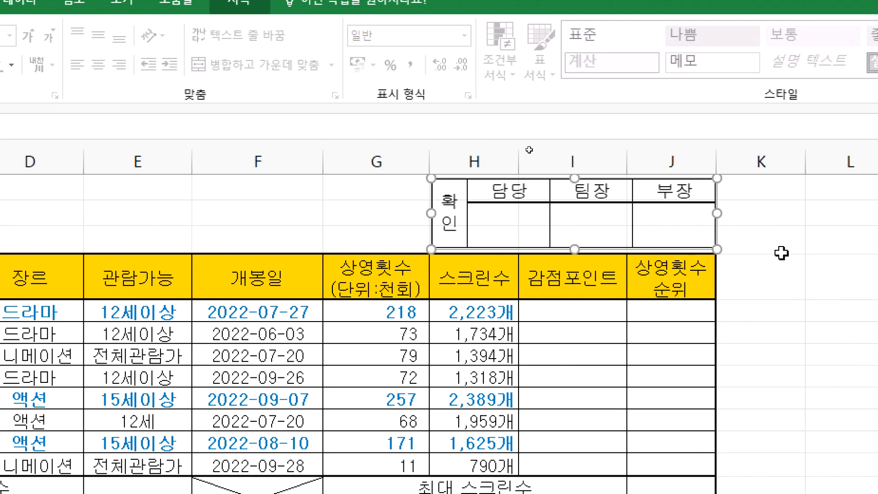
# Step: Nudge the 확인 approval picture so it sits squarely above columns H to J
pyautogui.click(782, 232)
pyautogui.moveTo(666, 228); pyautogui.dragTo(665, 226)
pyautogui.click(862, 337)
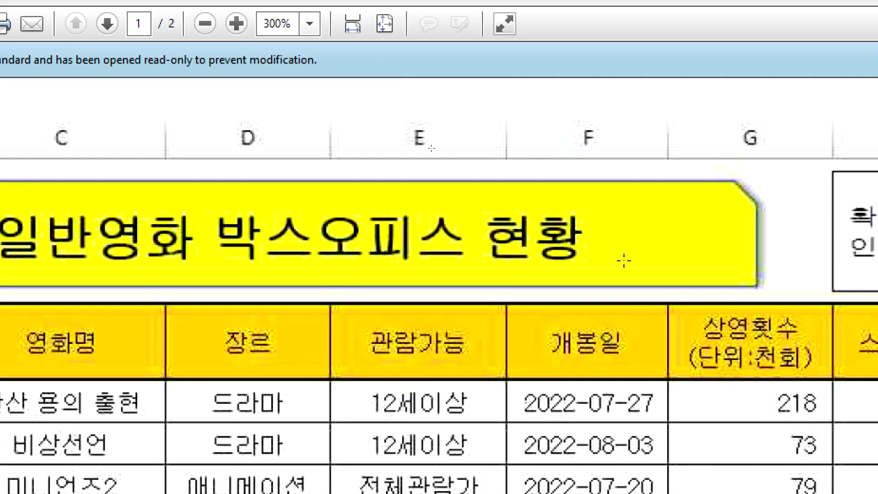
# Step: Scroll the PDF to the shape instruction and select '24pt, 검정, 굵게, 채우기-노랑'
pyautogui.scroll(-3, 608, 110)
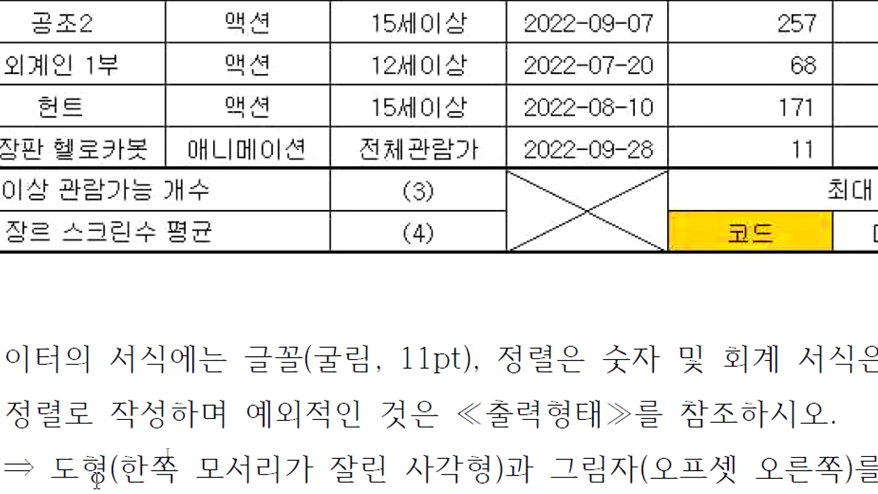
pyautogui.scroll(-2, 97, 480)
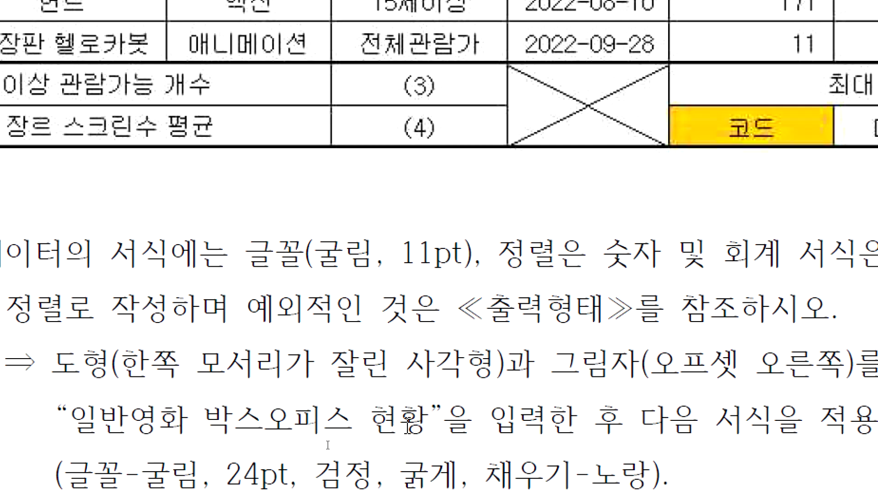
pyautogui.scroll(-2, 430, 435)
pyautogui.click(652, 443)
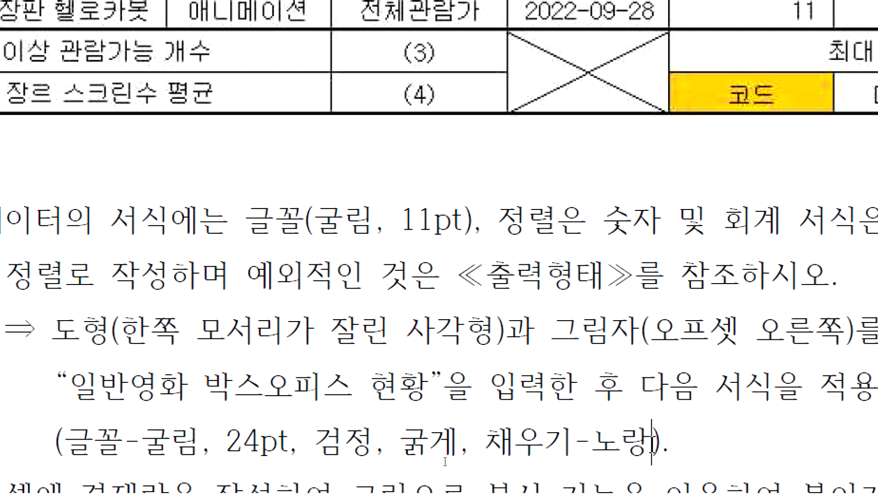
pyautogui.hotkey('shift', 'Left')
pyautogui.hotkey('shift', 'Left')
pyautogui.hotkey('shift', 'Left')
pyautogui.hotkey('shift', 'Left')
pyautogui.hotkey('shift', 'Left')
pyautogui.hotkey('shift', 'Left')
pyautogui.hotkey('shift', 'Left')
pyautogui.hotkey('shift', 'Left')
pyautogui.hotkey('shift', 'Left')
pyautogui.hotkey('shift', 'Left')
pyautogui.hotkey('shift', 'Left')
pyautogui.hotkey('shift', 'Left')
pyautogui.hotkey('shift', 'Left')
pyautogui.hotkey('shift', 'Left')
pyautogui.hotkey('shift', 'Left')
pyautogui.hotkey('shift', 'Left')
pyautogui.hotkey('shift', 'Left')
pyautogui.hotkey('shift', 'Left')
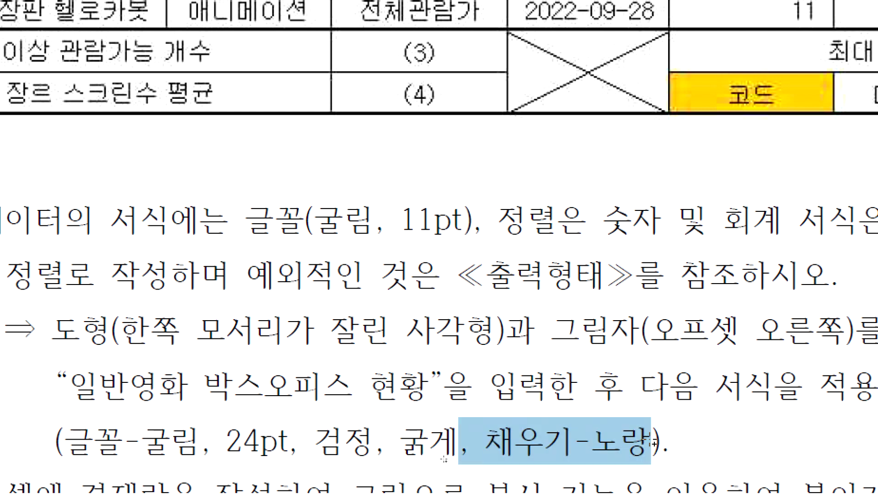
pyautogui.hotkey('shift', 'Left')
pyautogui.hotkey('shift', 'Left')
pyautogui.hotkey('shift', 'Left')
pyautogui.hotkey('shift', 'Left')
pyautogui.hotkey('shift', 'Left')
pyautogui.hotkey('shift', 'Left')
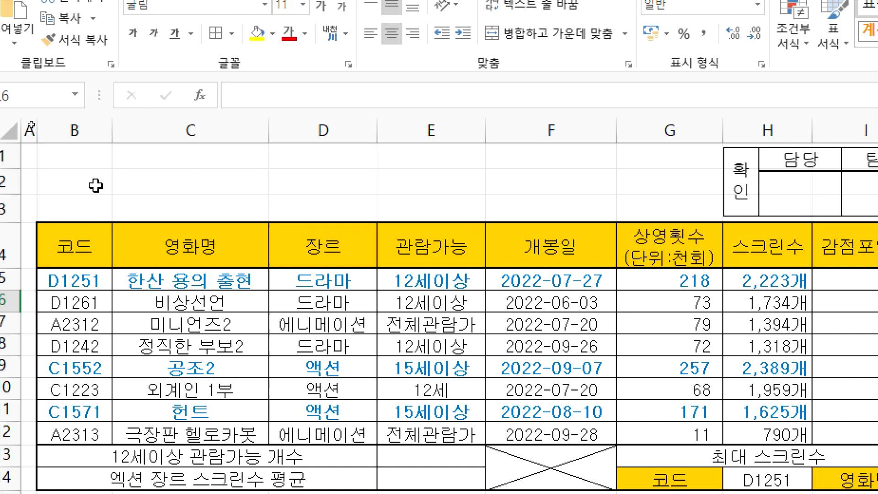
# Step: Draw a 잘린 한쪽 모서리 rectangle spanning B1 to G3 above the table
pyautogui.click(57, 157)
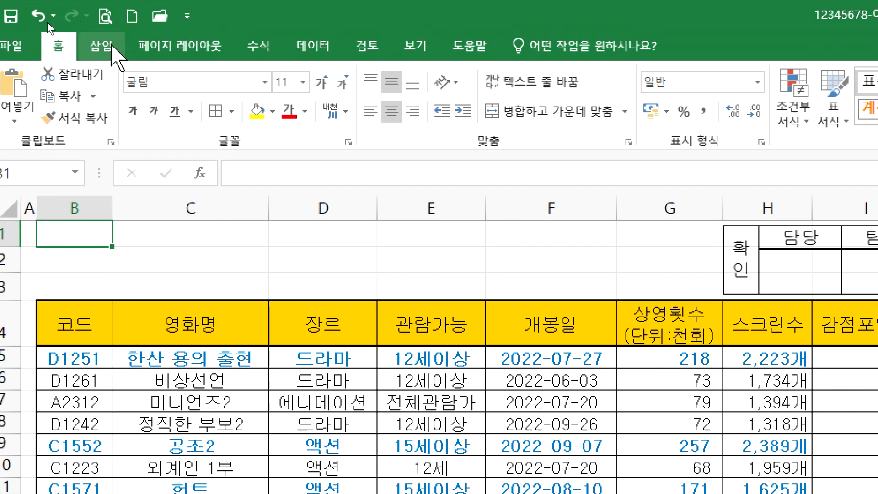
pyautogui.click(109, 46)
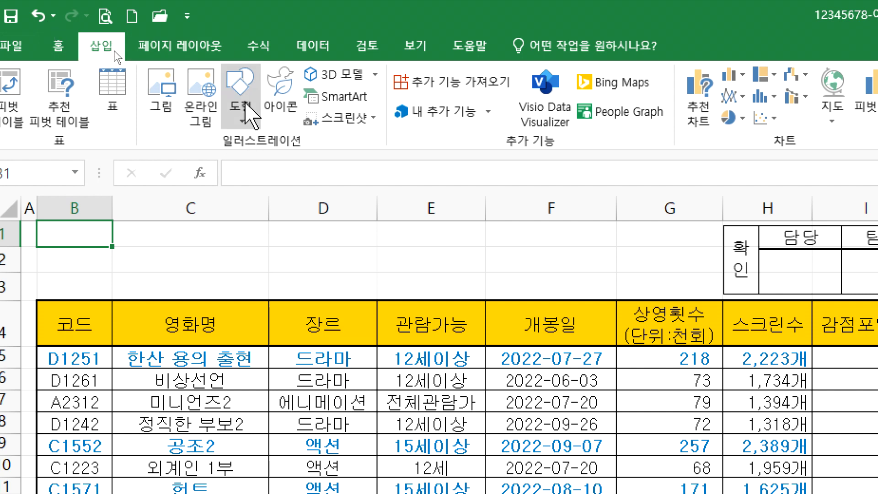
pyautogui.click(246, 103)
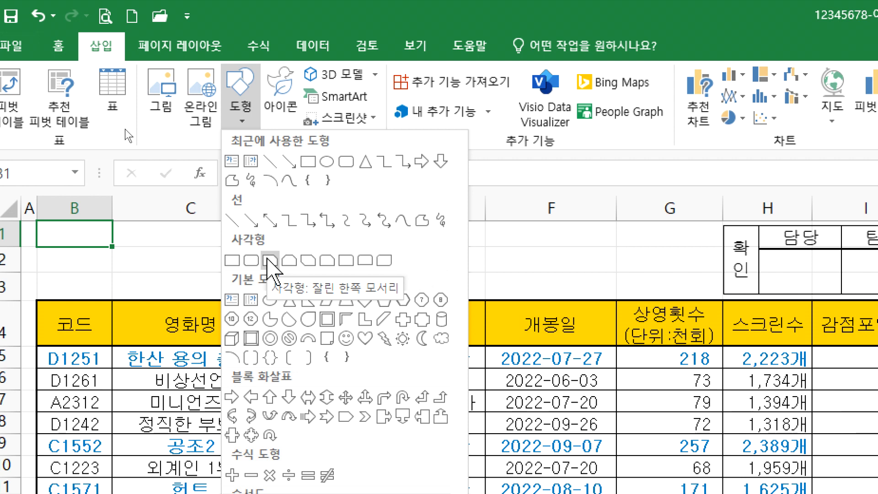
pyautogui.click(269, 260)
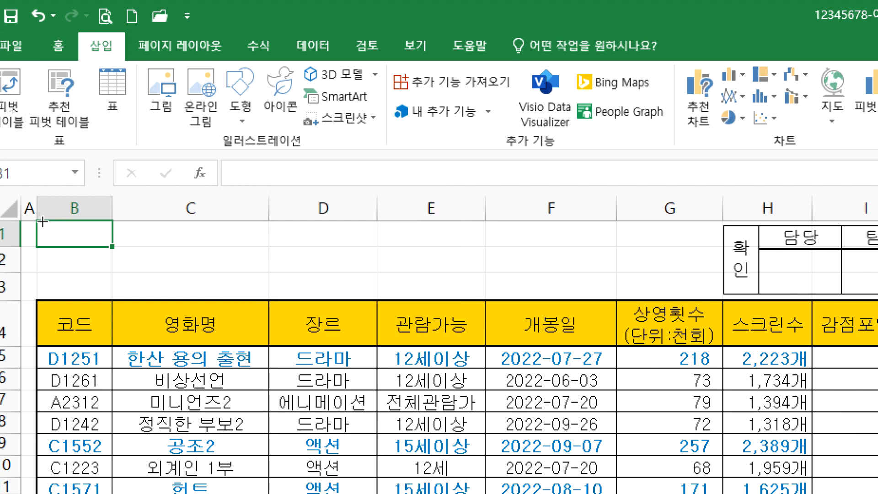
pyautogui.moveTo(37, 222); pyautogui.dragTo(672, 291)
# Step: Switch to the problem PDF and scroll up to view the target title shape
pyautogui.hotkey('alt', 'Tab')
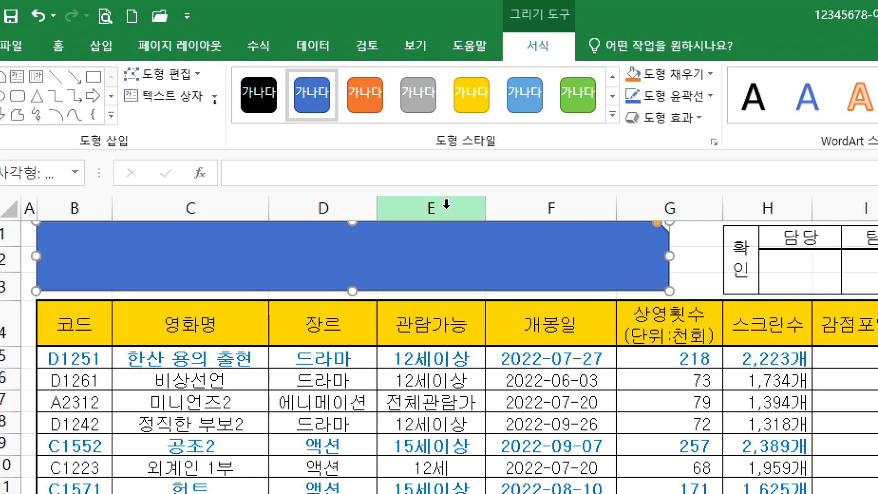
pyautogui.scroll(2, 217, 101)
pyautogui.scroll(3, 217, 101)
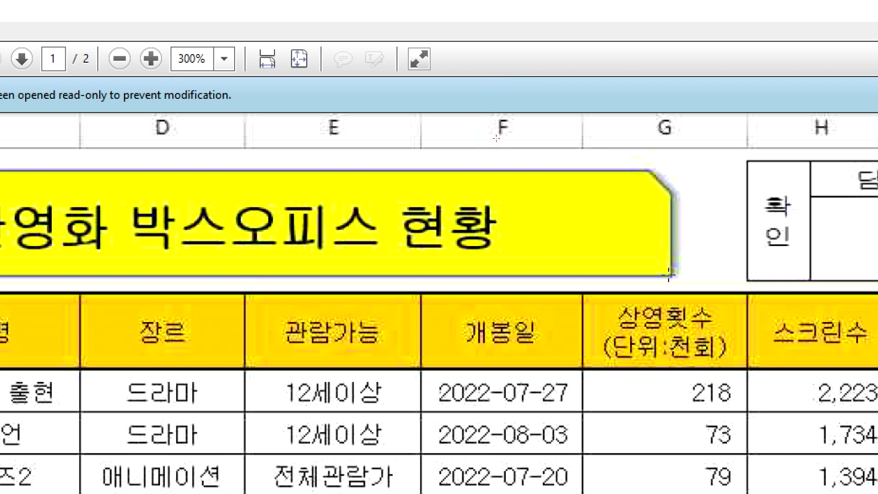
# Step: Stretch the blue snipped-corner shape over B1:G3 and type 일반영화 박스오피스 현황 into it
pyautogui.hotkey('alt', 'Tab')
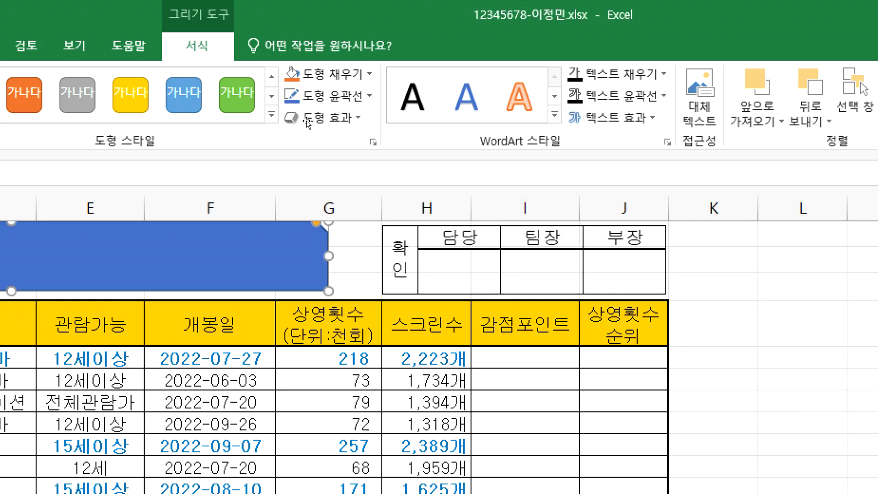
pyautogui.moveTo(328, 257)
pyautogui.mouseDown()
pyautogui.moveTo(434, 260)
pyautogui.moveTo(237, 252)
pyautogui.moveTo(337, 251)
pyautogui.mouseUp()
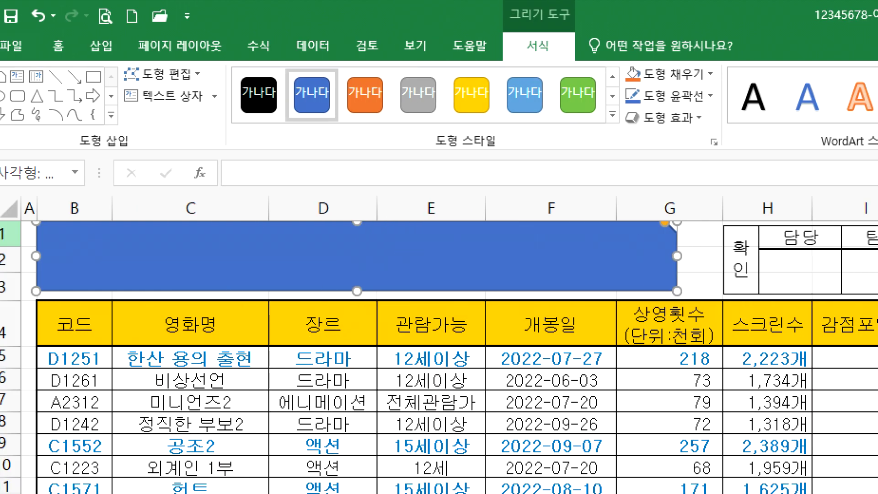
pyautogui.moveTo(88, 257); pyautogui.dragTo(90, 261)
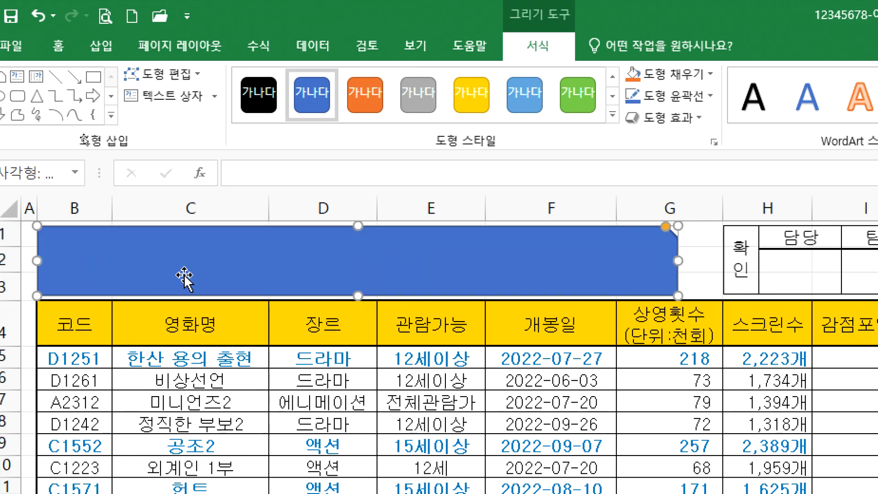
pyautogui.write('일비')
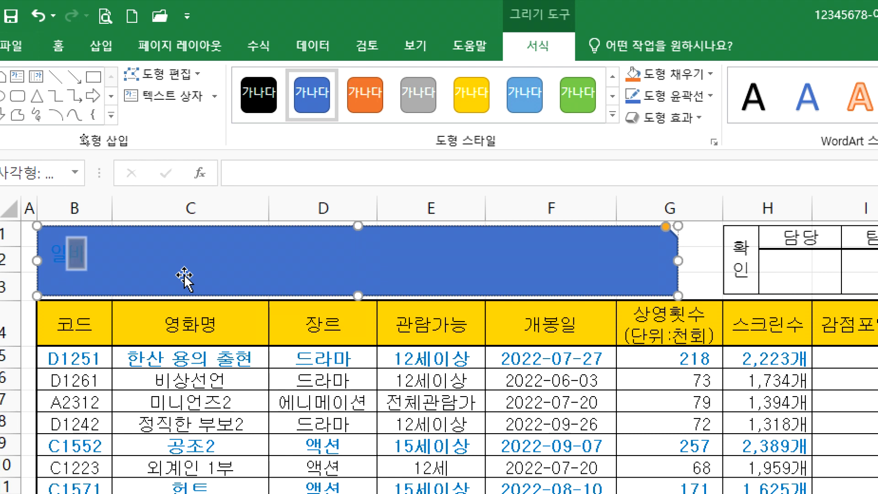
pyautogui.write('영화 박스')
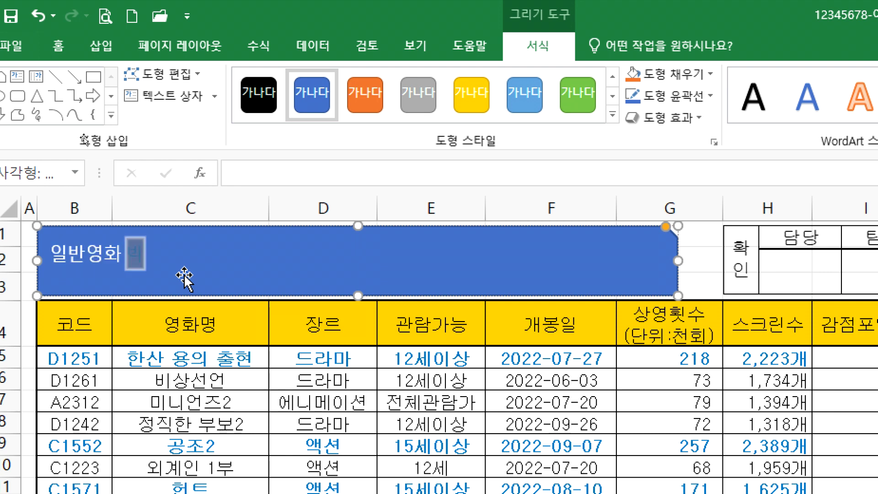
pyautogui.write('오피스 현황')
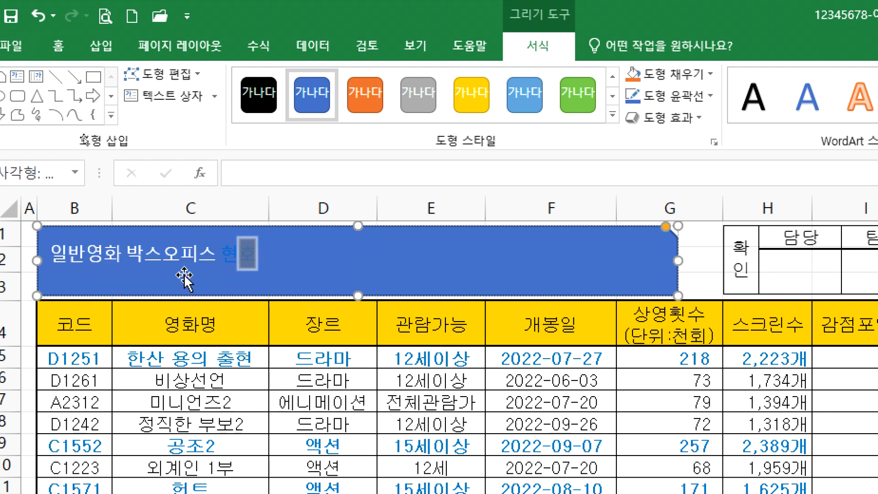
pyautogui.click(236, 264)
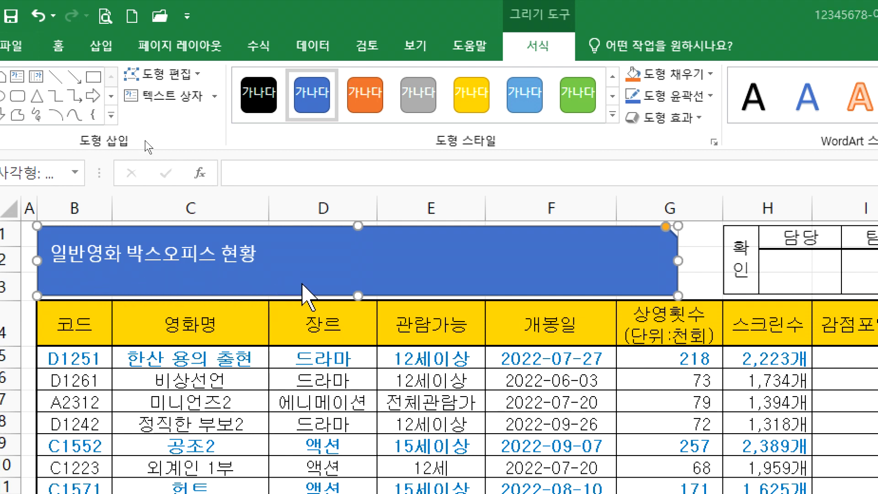
pyautogui.hotkey('alt', 'Tab')
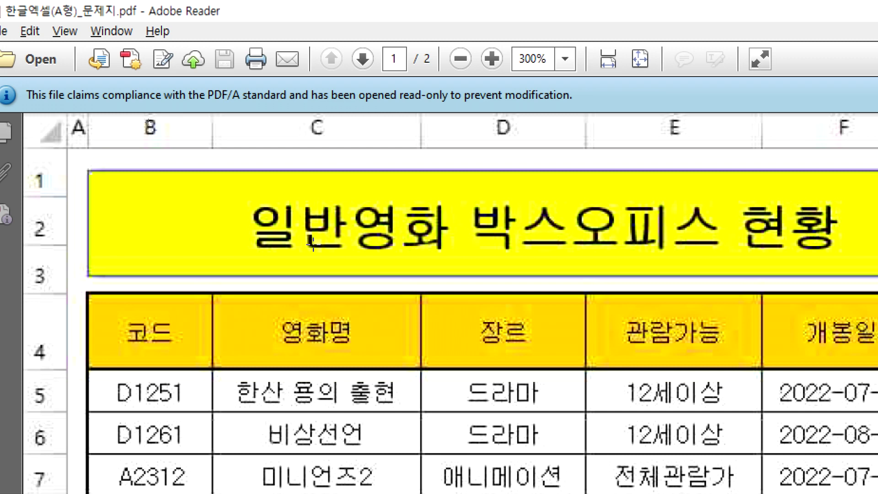
# Step: Set the title shape's font to 굴림
pyautogui.hotkey('alt', 'Tab')
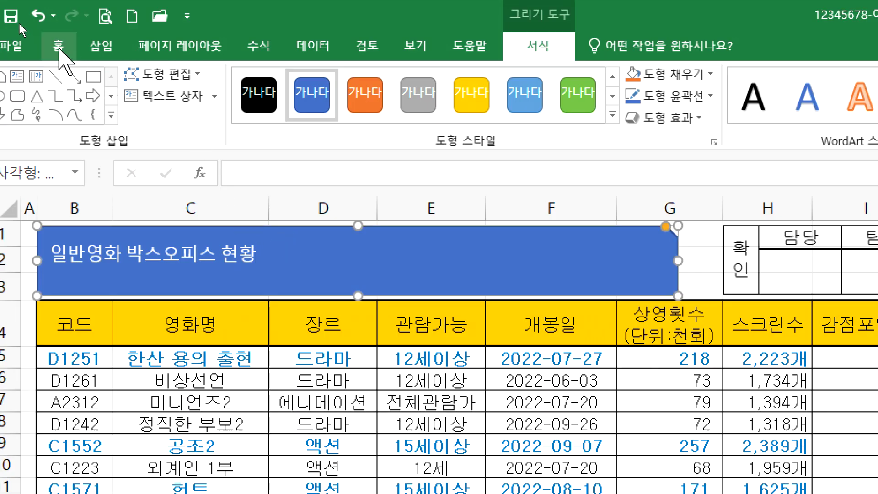
pyautogui.click(55, 47)
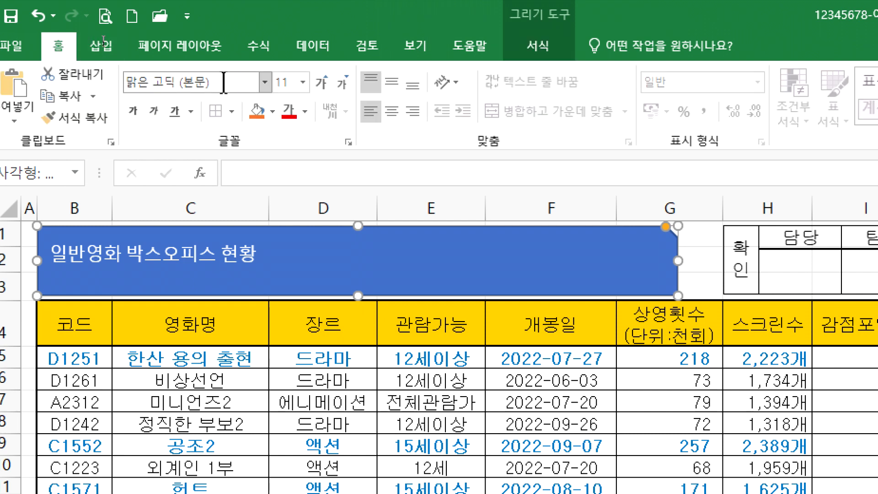
pyautogui.click(265, 83)
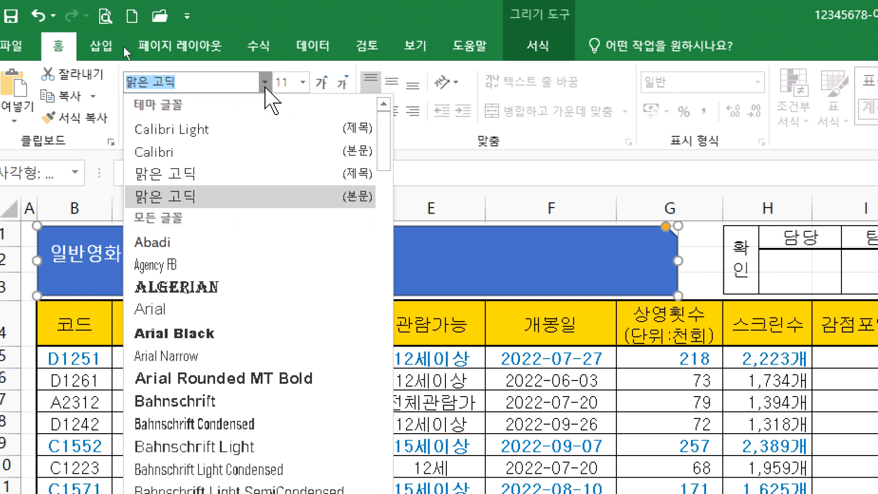
pyautogui.write('글림')
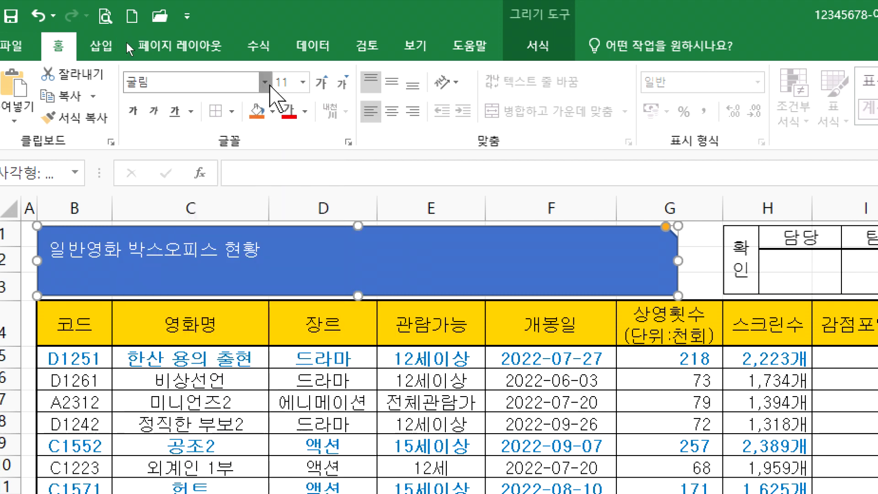
pyautogui.click(264, 82)
pyautogui.scroll(-10, 251, 226)
pyautogui.scroll(-17, 249, 439)
pyautogui.scroll(-9, 252, 409)
pyautogui.scroll(-1, 255, 455)
pyautogui.scroll(4, 249, 412)
pyautogui.scroll(-20, 250, 380)
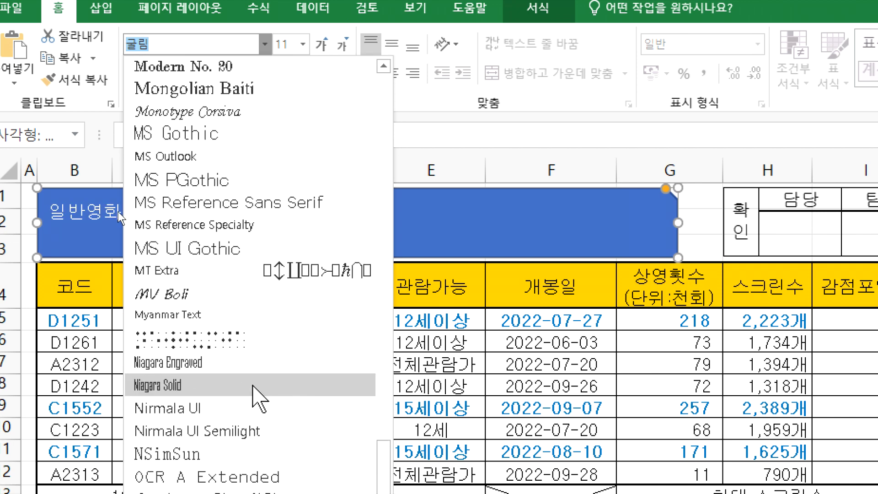
pyautogui.scroll(-20, 254, 388)
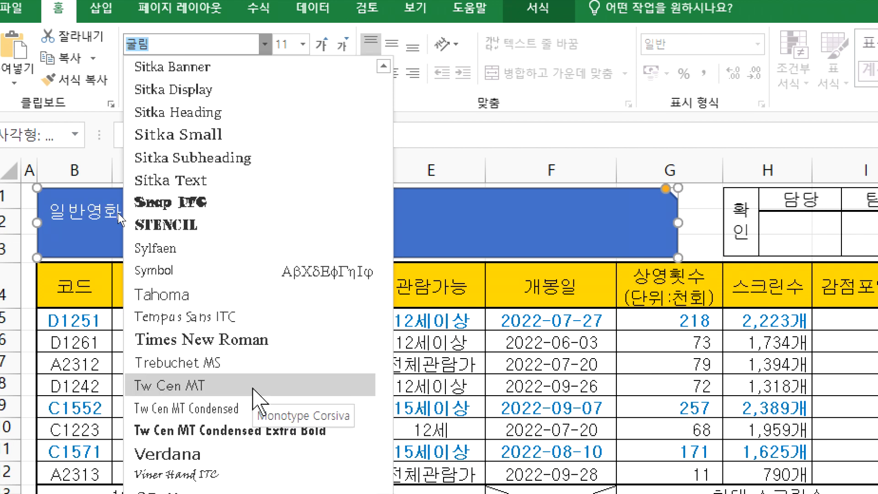
pyautogui.scroll(-20, 252, 402)
pyautogui.scroll(11, 188, 158)
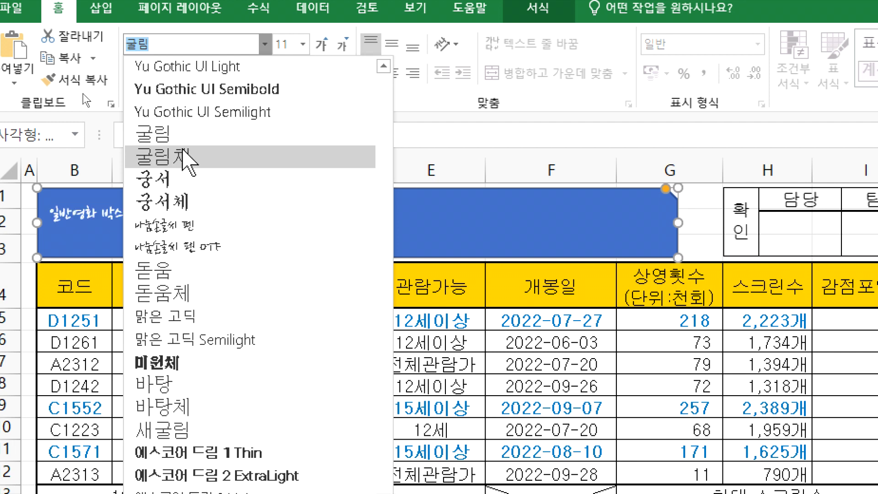
pyautogui.click(178, 134)
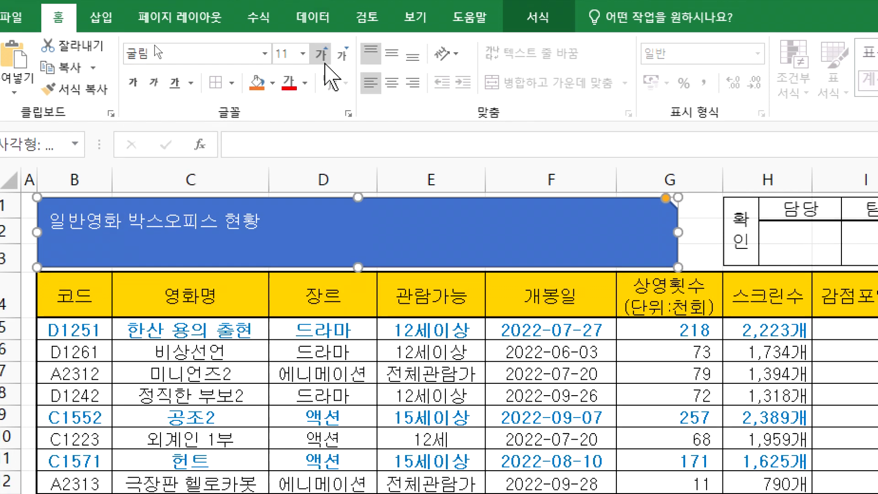
# Step: Enlarge the title text to 24 pt, make it bold and centre it horizontally
pyautogui.click(322, 50)
pyautogui.click(322, 51)
pyautogui.click(322, 50)
pyautogui.click(322, 51)
pyautogui.click(323, 64)
pyautogui.click(323, 64)
pyautogui.click(323, 64)
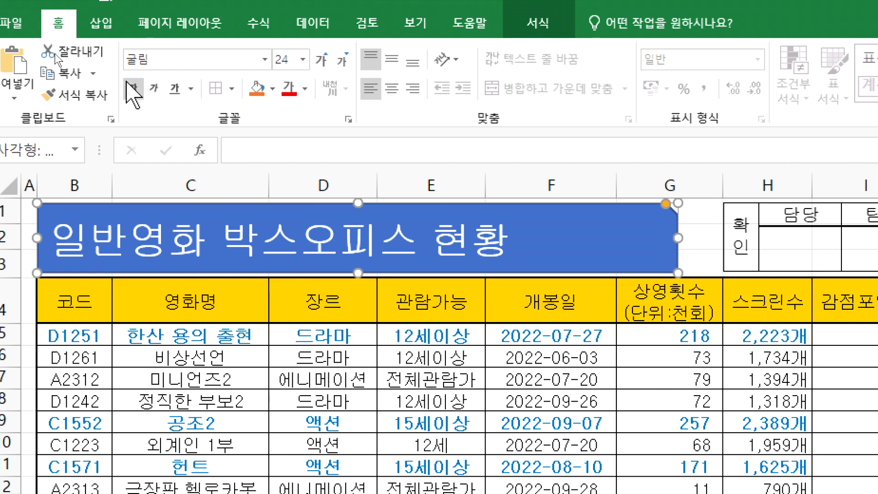
pyautogui.click(130, 88)
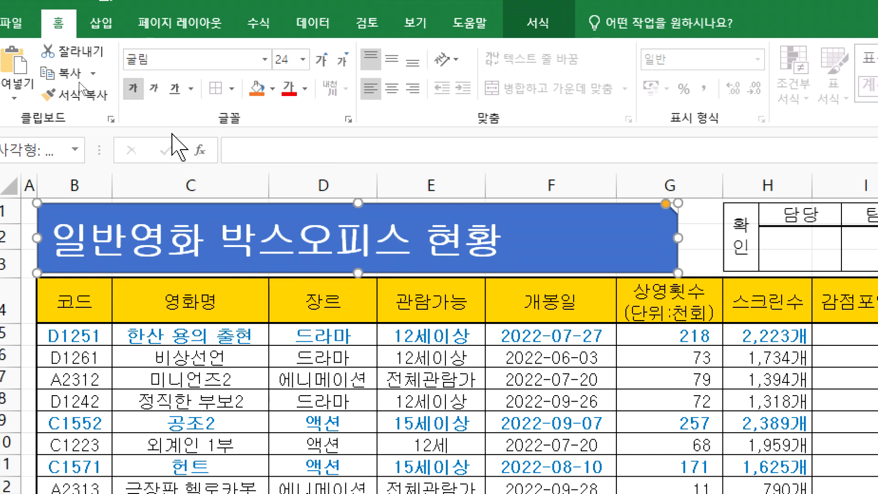
pyautogui.click(393, 96)
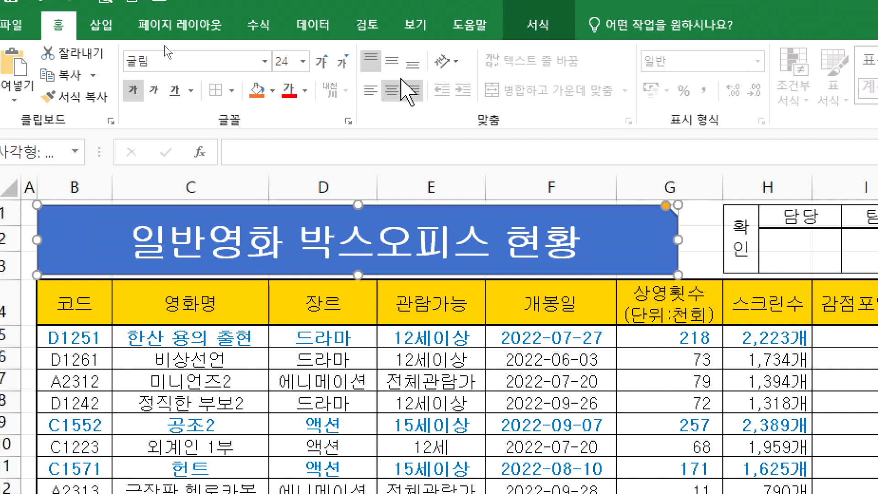
# Step: Middle-align the title text vertically, dropping its size to 11 pt and raising it back to 24 pt
pyautogui.click(344, 71)
pyautogui.click(344, 71)
pyautogui.click(344, 71)
pyautogui.click(344, 71)
pyautogui.click(344, 70)
pyautogui.click(344, 71)
pyautogui.click(344, 71)
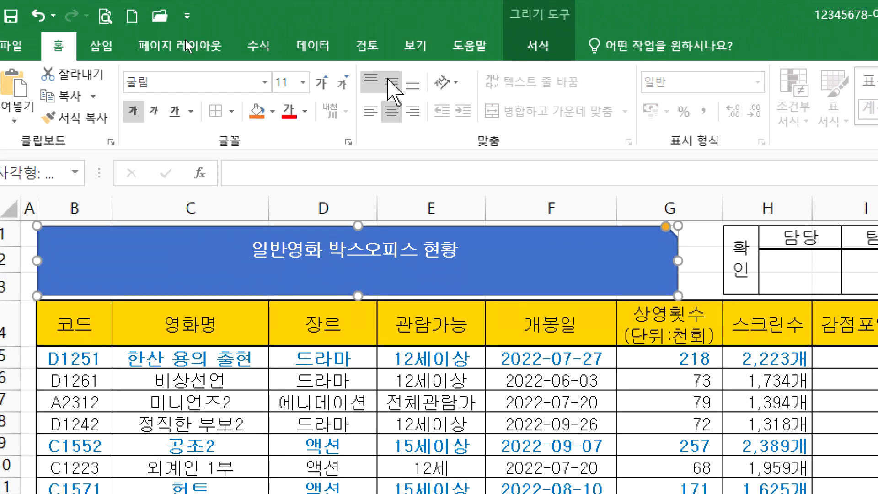
pyautogui.click(392, 71)
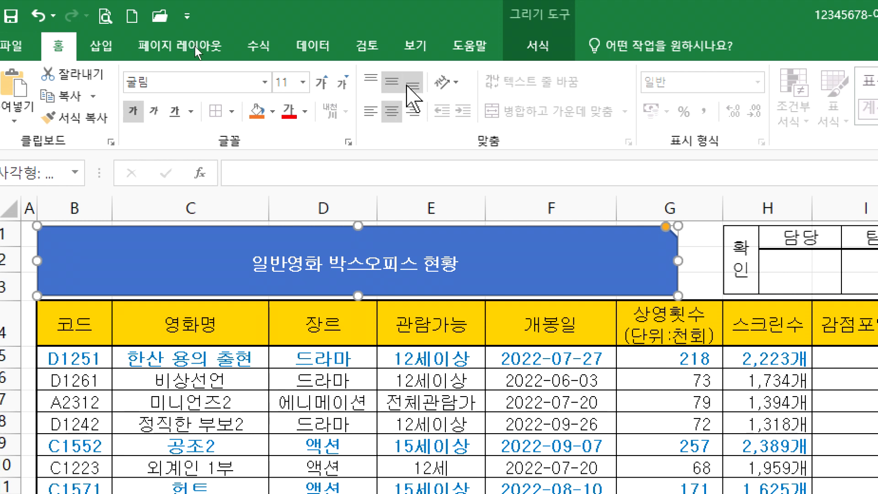
pyautogui.click(322, 82)
pyautogui.click(321, 83)
pyautogui.click(321, 83)
pyautogui.click(321, 83)
pyautogui.click(321, 83)
pyautogui.click(321, 83)
pyautogui.click(321, 83)
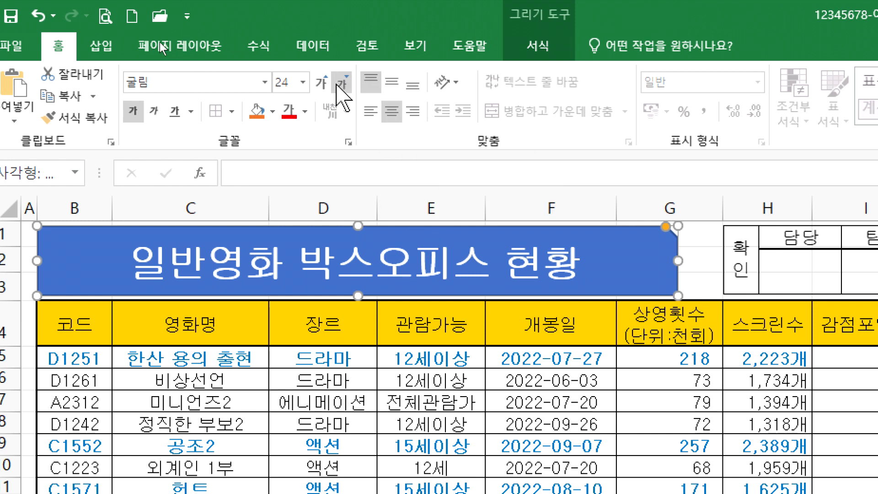
# Step: Reapply middle and centre alignment to the title, then enlarge the text back up toward 24 pt
pyautogui.click(343, 89)
pyautogui.click(343, 90)
pyautogui.click(344, 90)
pyautogui.click(344, 89)
pyautogui.click(344, 90)
pyautogui.click(344, 89)
pyautogui.click(343, 89)
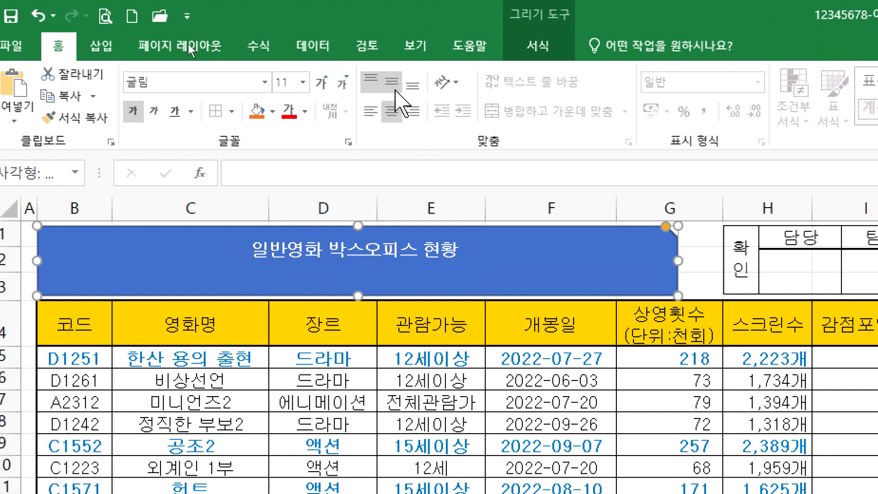
pyautogui.click(392, 83)
pyautogui.click(371, 111)
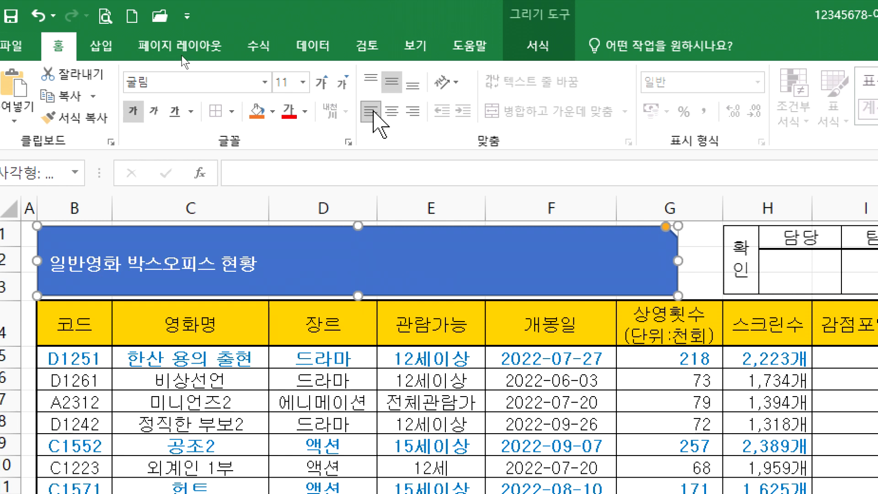
pyautogui.click(391, 111)
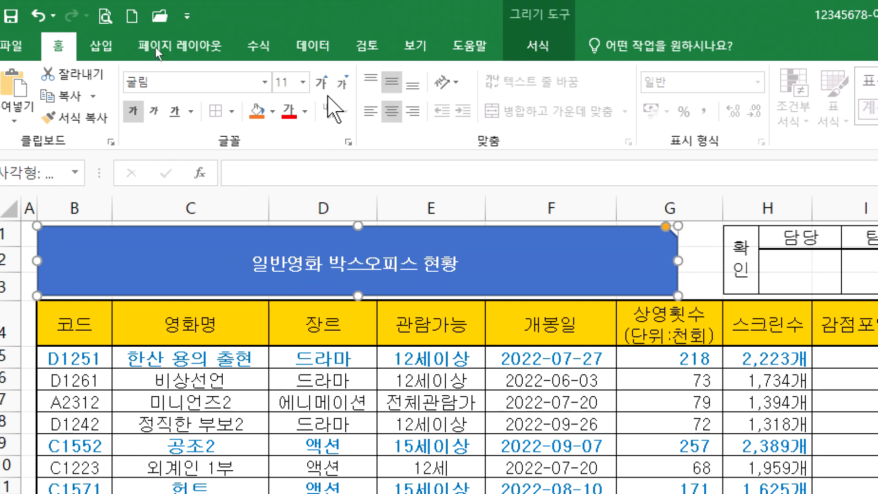
pyautogui.click(327, 89)
pyautogui.click(327, 89)
pyautogui.click(327, 88)
pyautogui.click(327, 88)
pyautogui.click(327, 88)
pyautogui.click(327, 88)
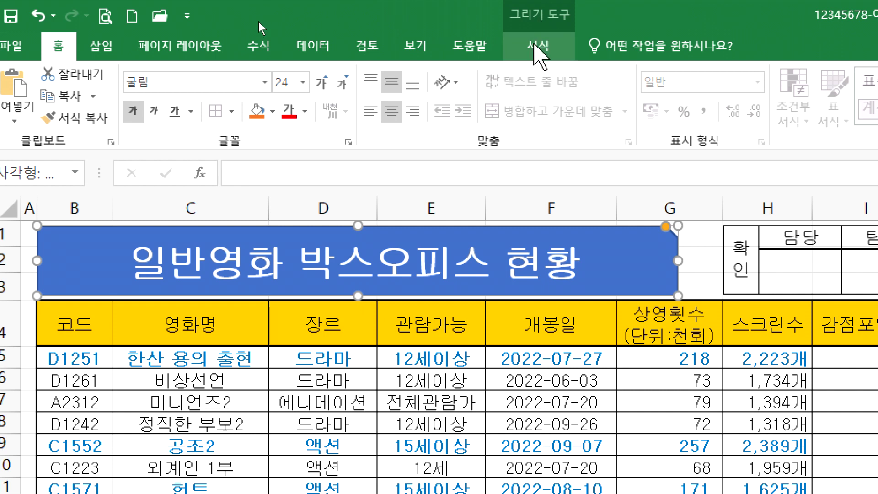
# Step: Fill the title shape with yellow
pyautogui.click(538, 45)
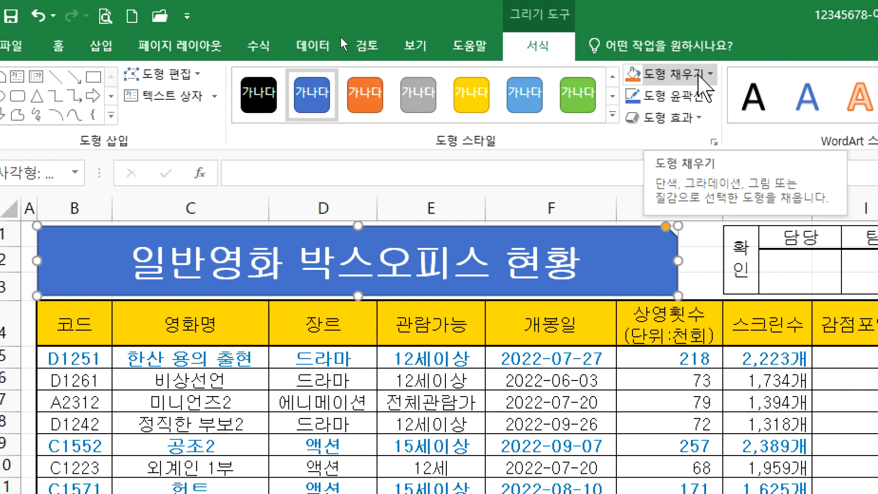
pyautogui.click(700, 76)
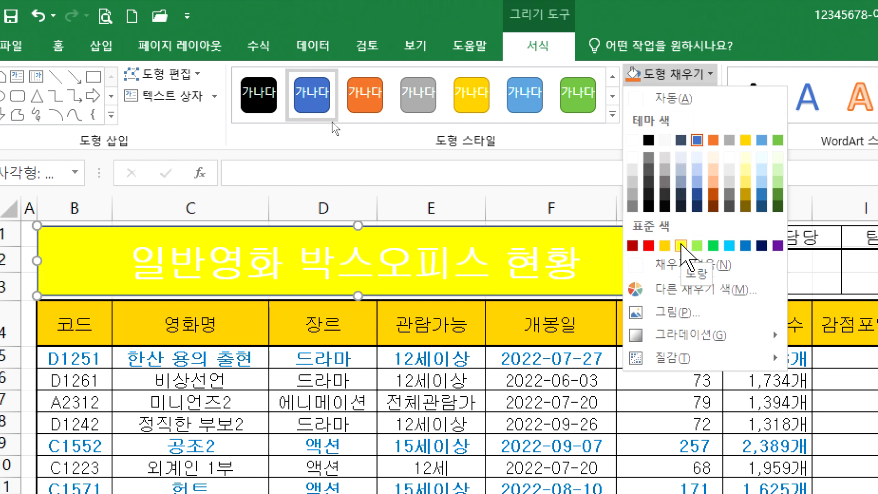
pyautogui.click(681, 246)
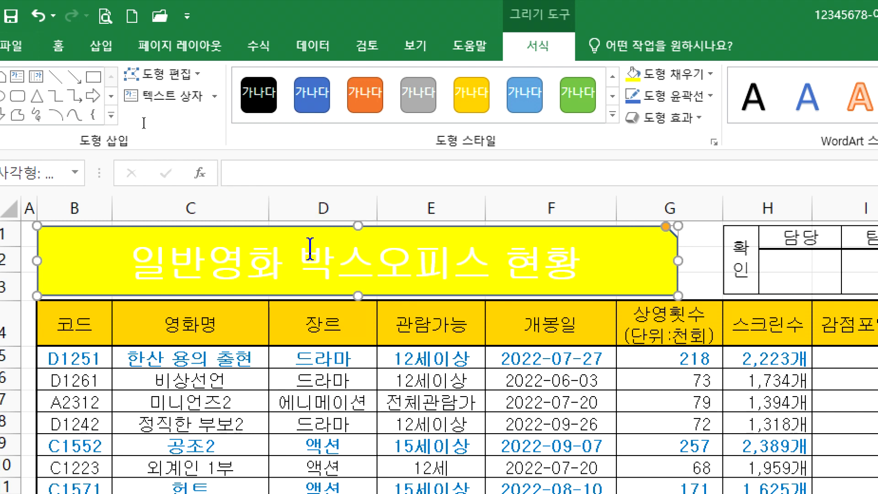
# Step: After checking the exam PDF, make the title text black
pyautogui.hotkey('alt', 'Tab')
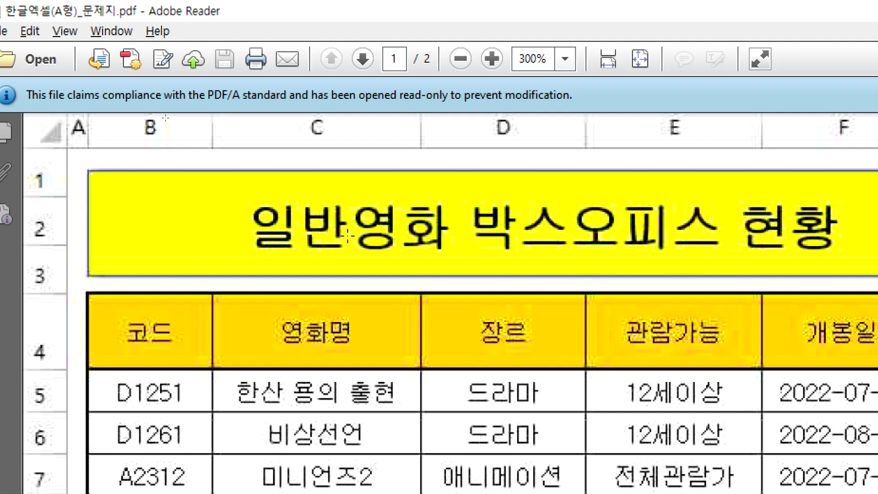
pyautogui.hotkey('alt', 'Tab')
pyautogui.click(58, 45)
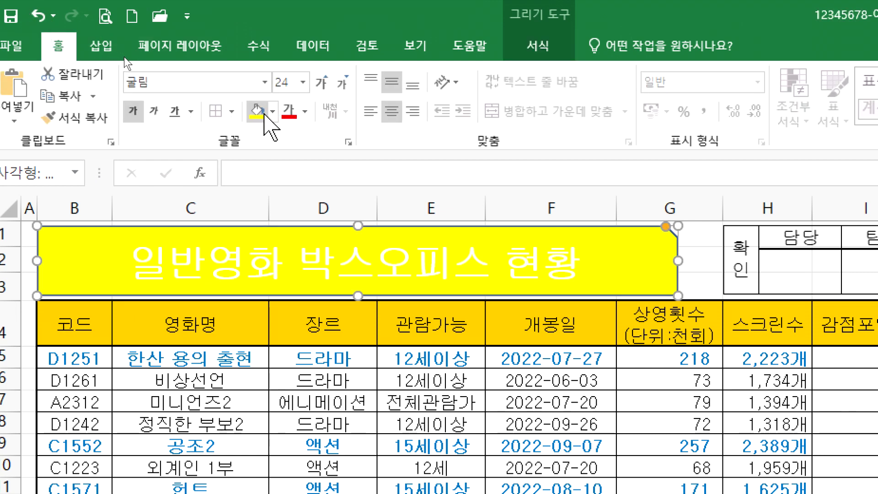
pyautogui.click(305, 111)
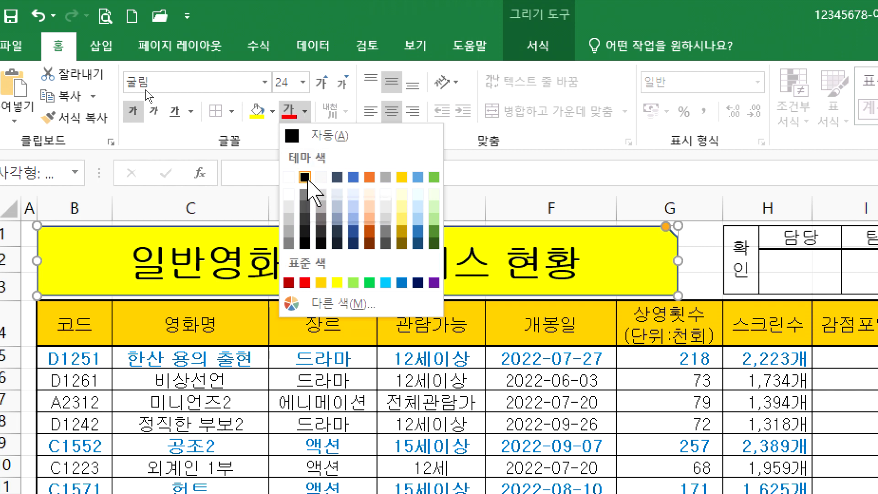
pyautogui.click(305, 177)
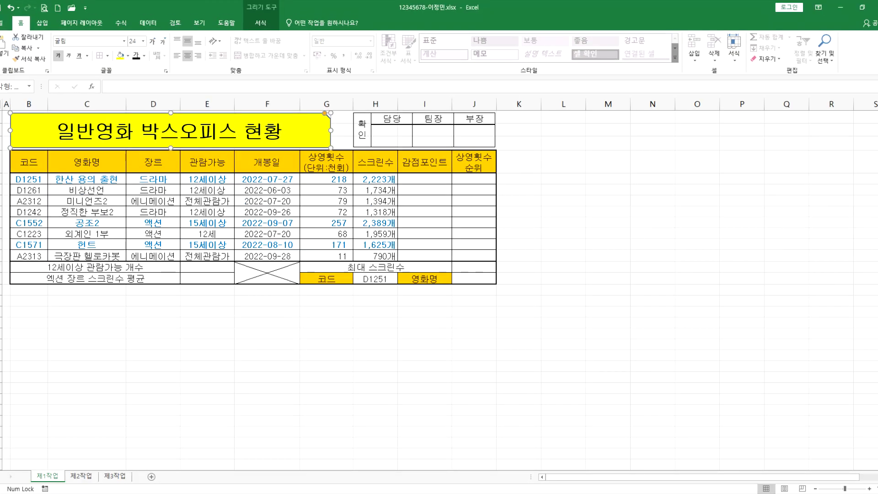
pyautogui.click(426, 493)
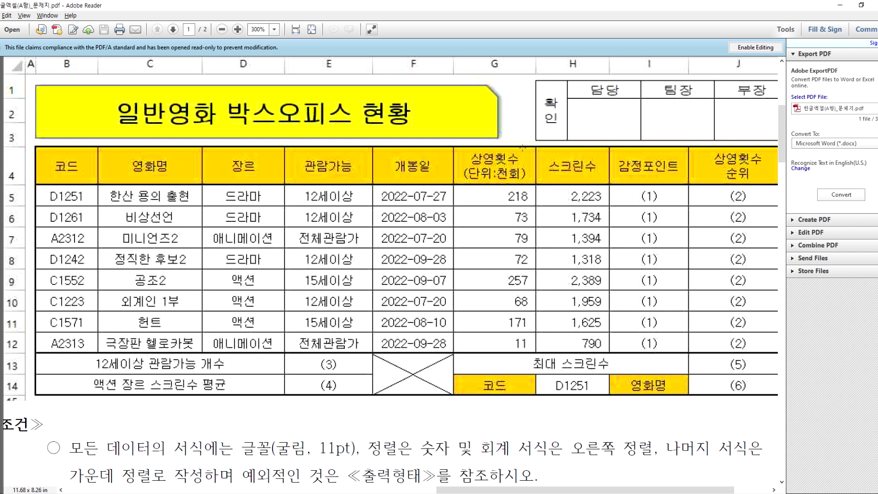
pyautogui.hotkey('alt', 'Tab')
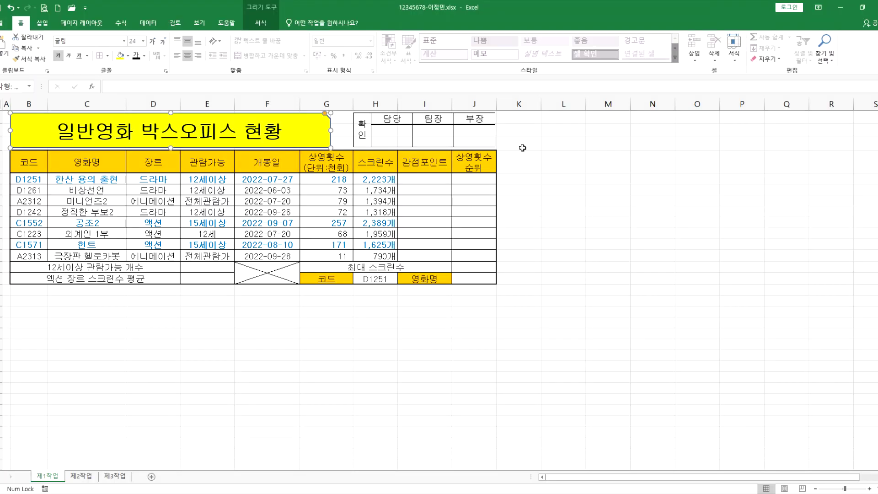
pyautogui.click(213, 326)
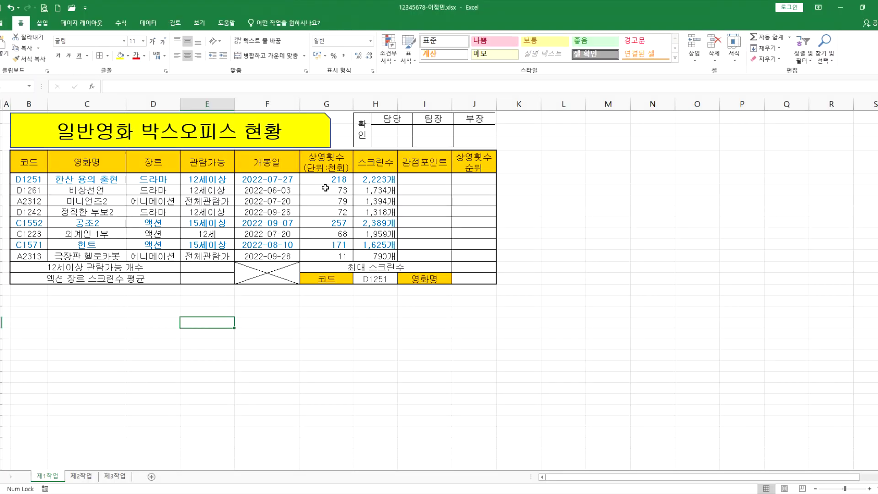
pyautogui.hotkey('alt', 'Tab')
pyautogui.scroll(-4, 393, 271)
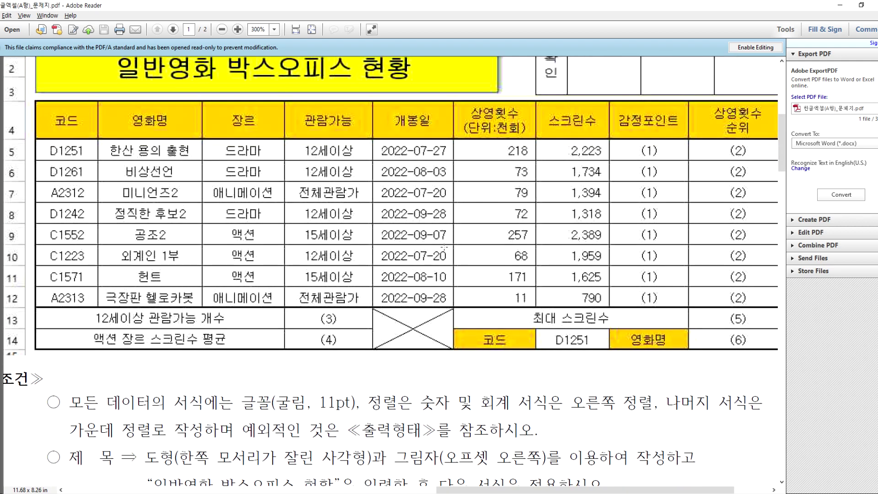
pyautogui.scroll(-3, 437, 243)
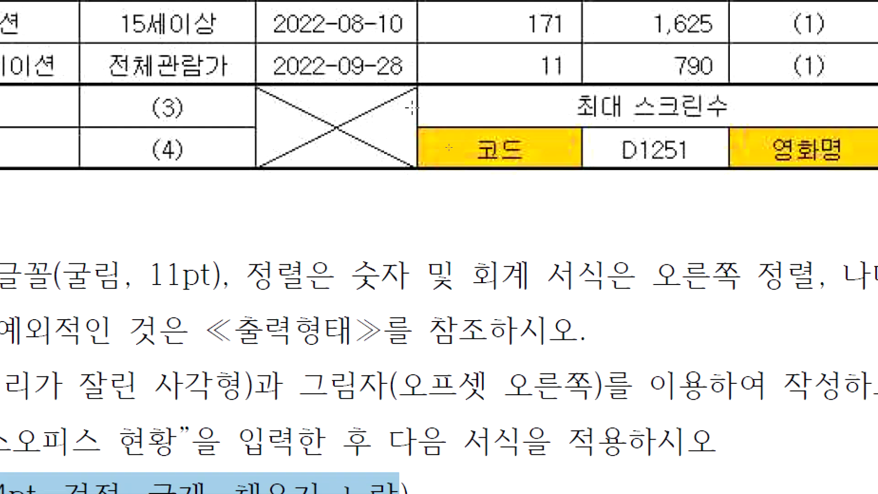
pyautogui.scroll(10, 411, 107)
pyautogui.scroll(1, 418, 75)
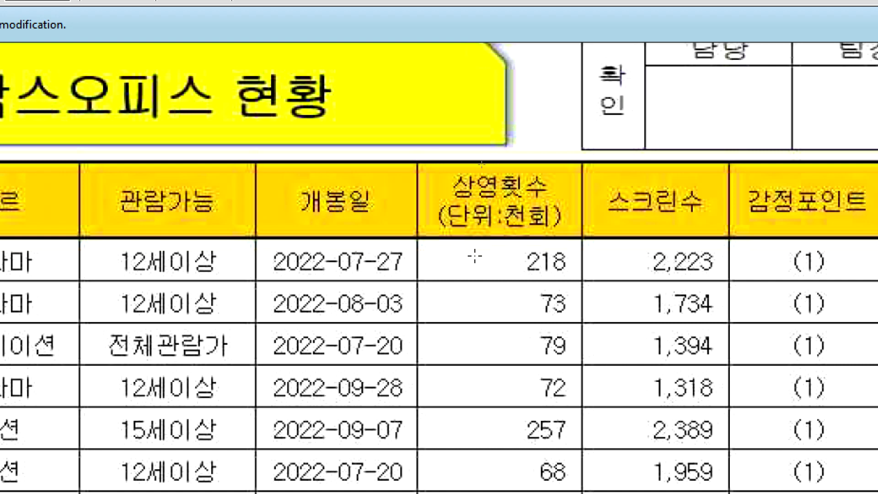
pyautogui.scroll(-8, 475, 252)
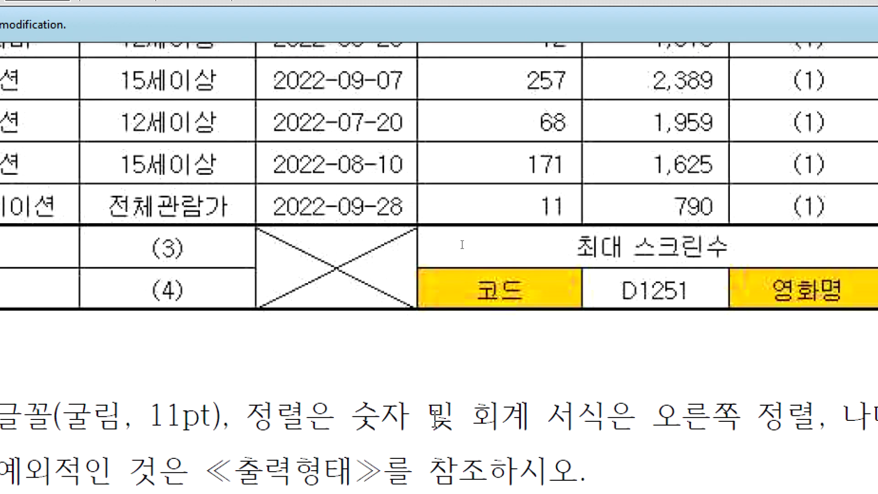
pyautogui.scroll(-3, 462, 245)
pyautogui.click(406, 385)
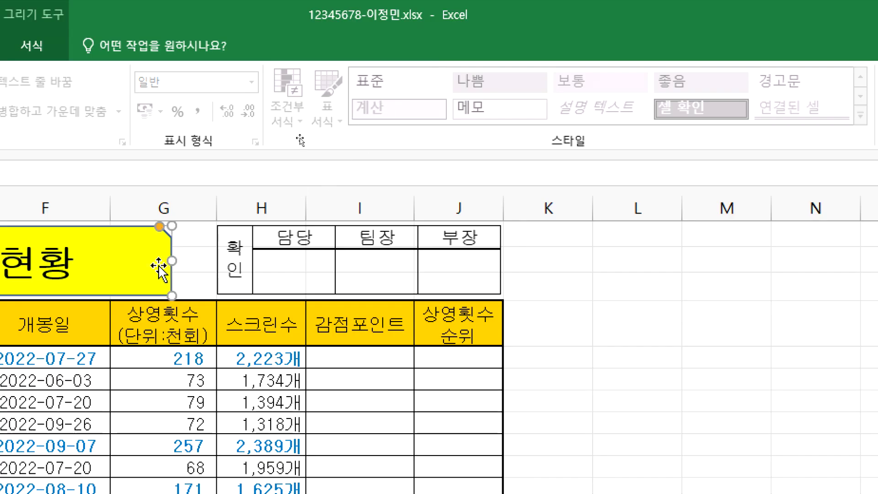
# Step: Give the yellow title shape an Outer > Offset: Right shadow
pyautogui.click(198, 267)
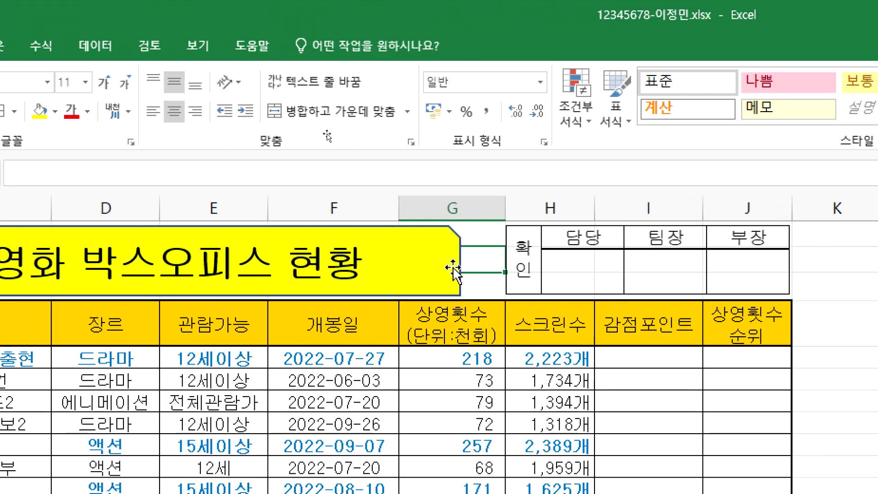
pyautogui.click(453, 270)
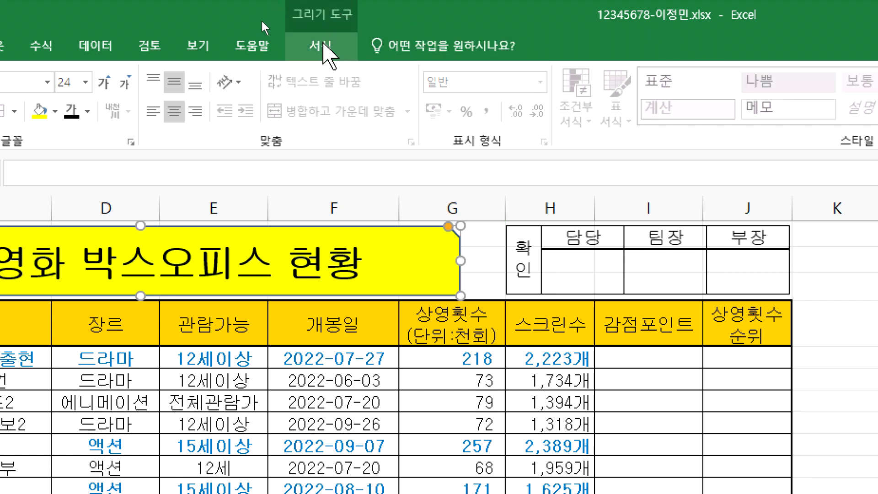
pyautogui.click(324, 42)
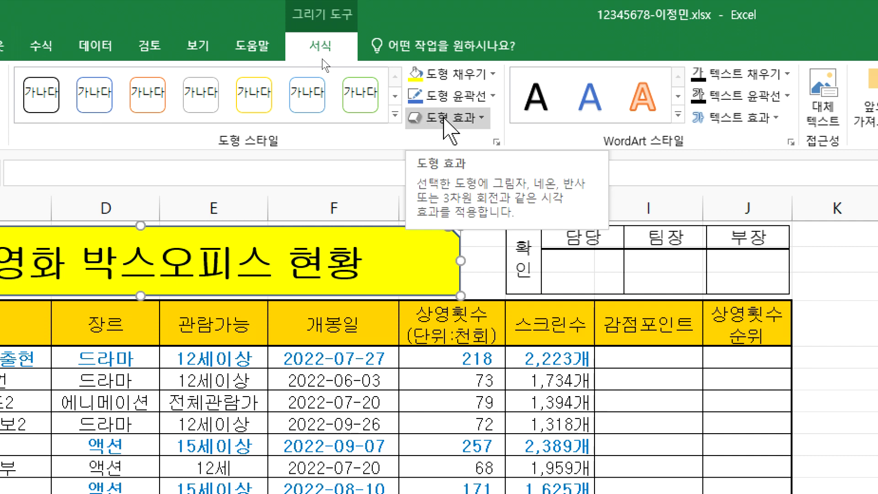
pyautogui.click(446, 120)
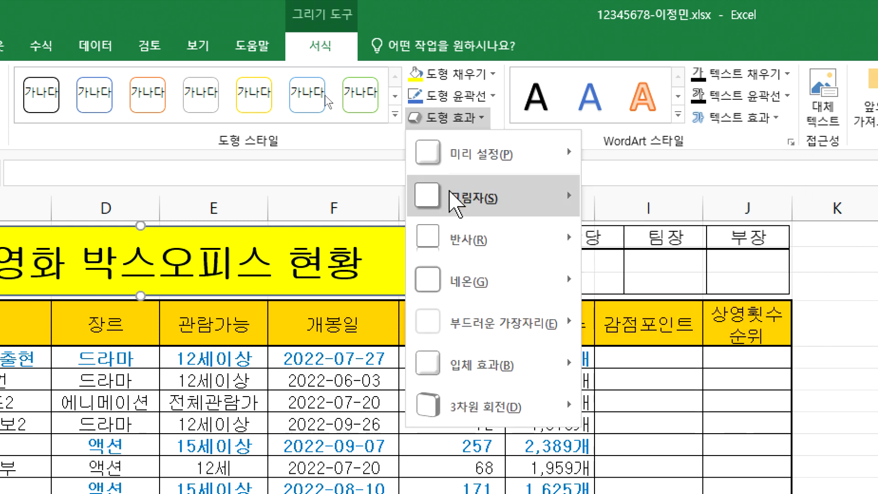
pyautogui.moveTo(450, 193)
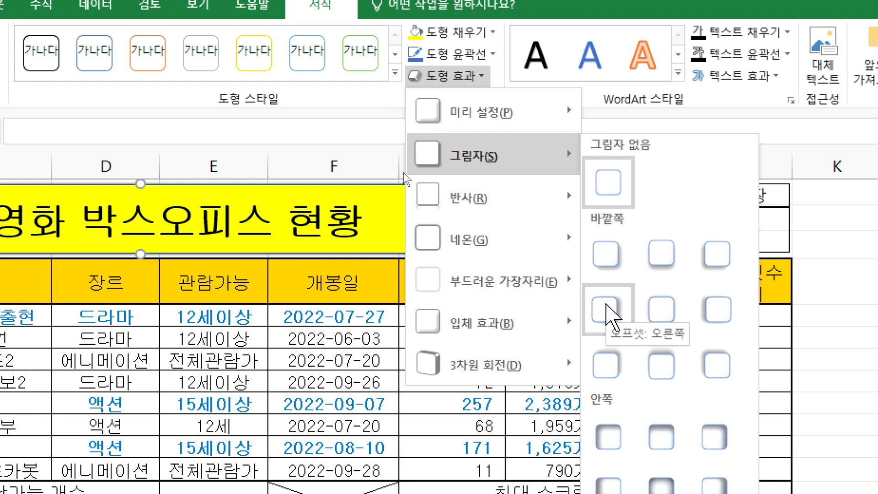
pyautogui.click(611, 315)
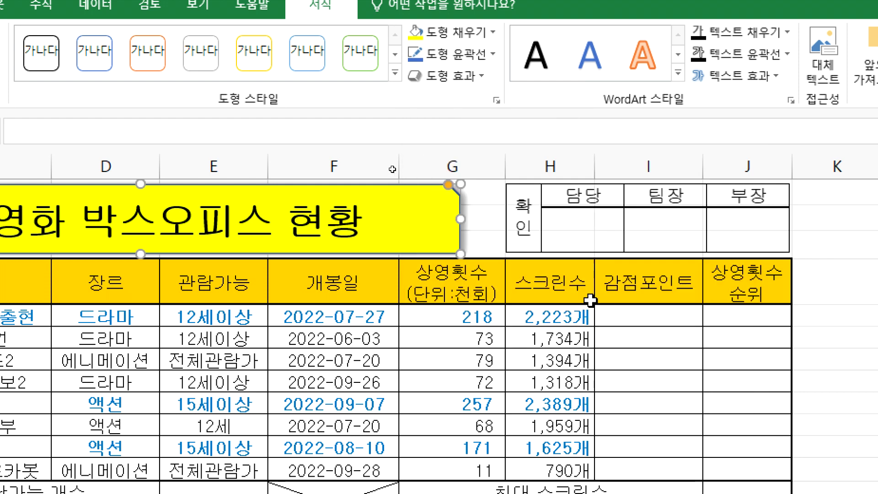
pyautogui.click(501, 251)
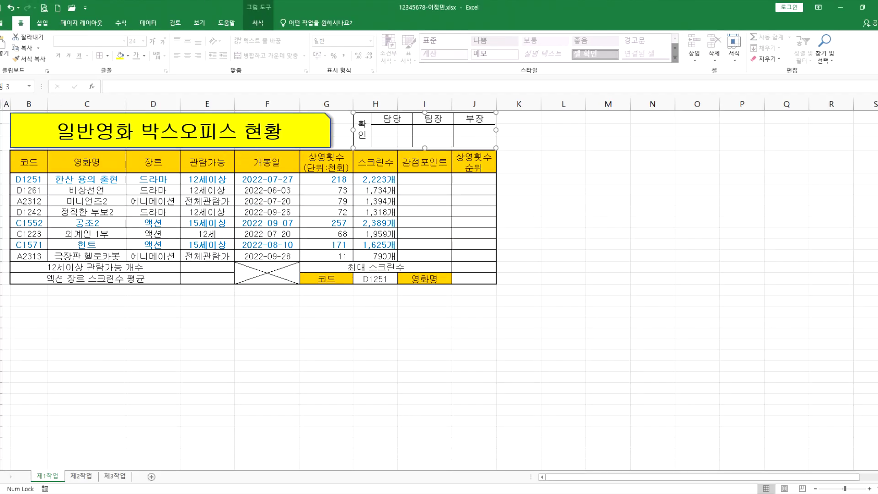
pyautogui.hotkey('alt', 'Tab')
pyautogui.scroll(-3, 182, 203)
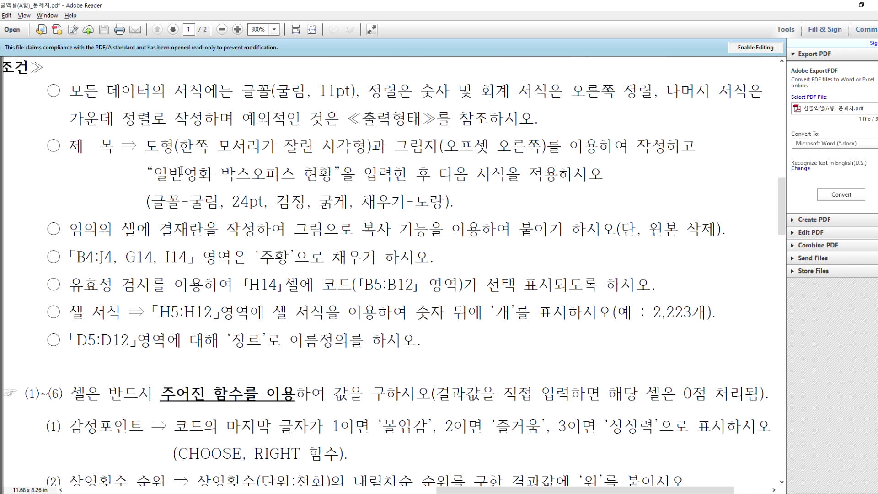
pyautogui.scroll(-5, 181, 204)
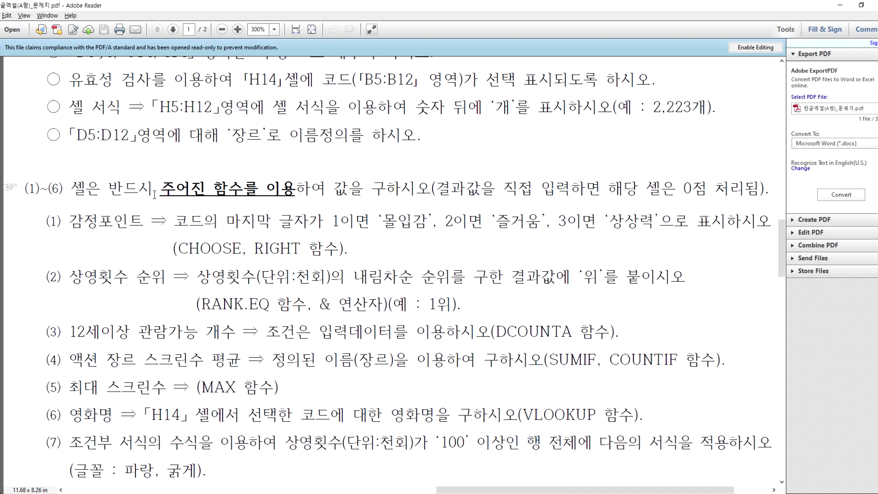
pyautogui.hotkey('alt', 'Tab')
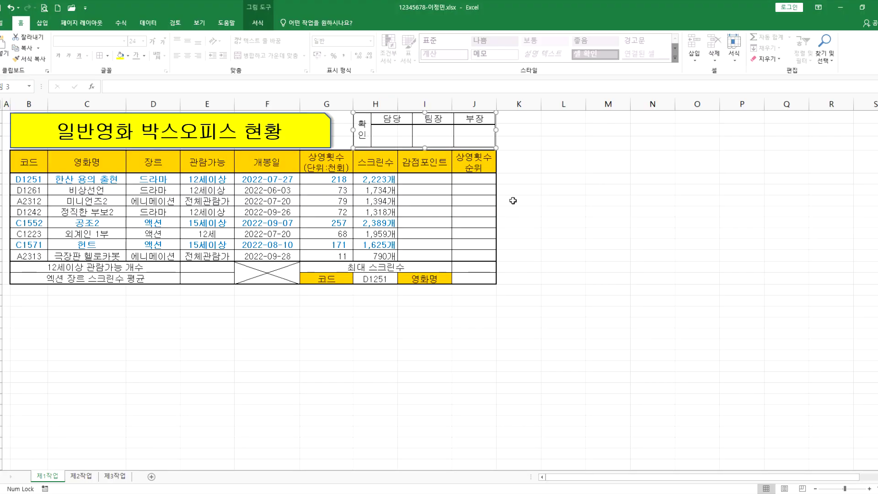
pyautogui.click(562, 200)
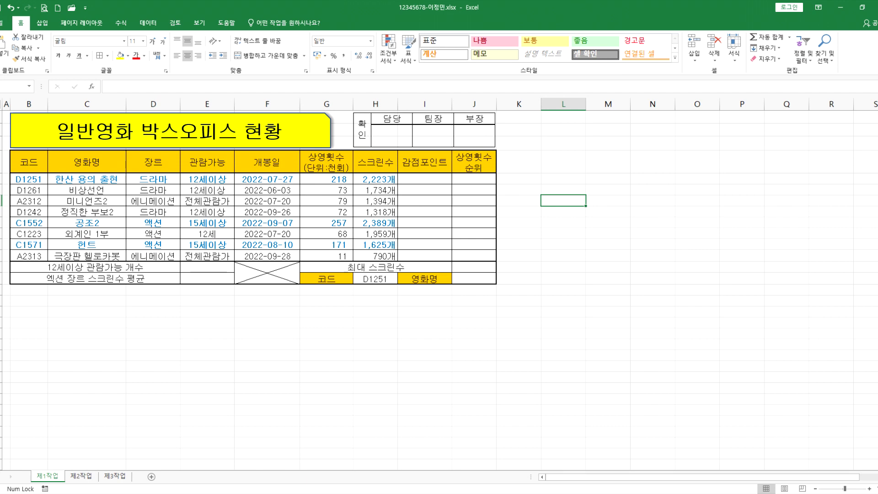
# Step: In Notepad, add a '시험 절차' heading line above 1일차
pyautogui.click(204, 493)
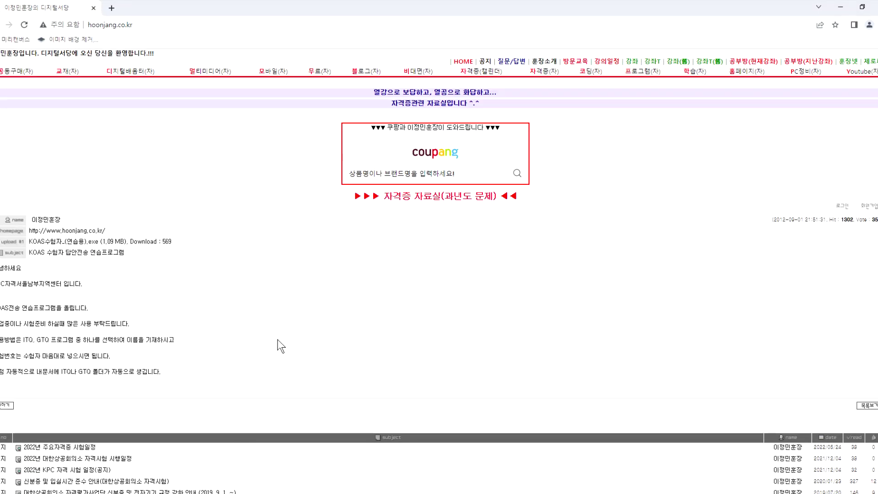
pyautogui.click(309, 493)
pyautogui.scroll(-3, 229, 389)
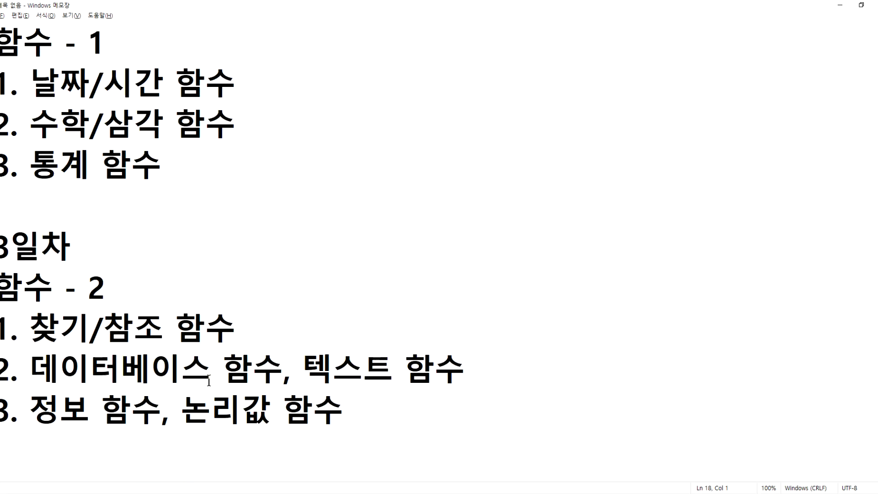
pyautogui.scroll(3, 209, 380)
pyautogui.click(104, 51)
pyautogui.press('Home')
pyautogui.press('Return')
pyautogui.press('Return')
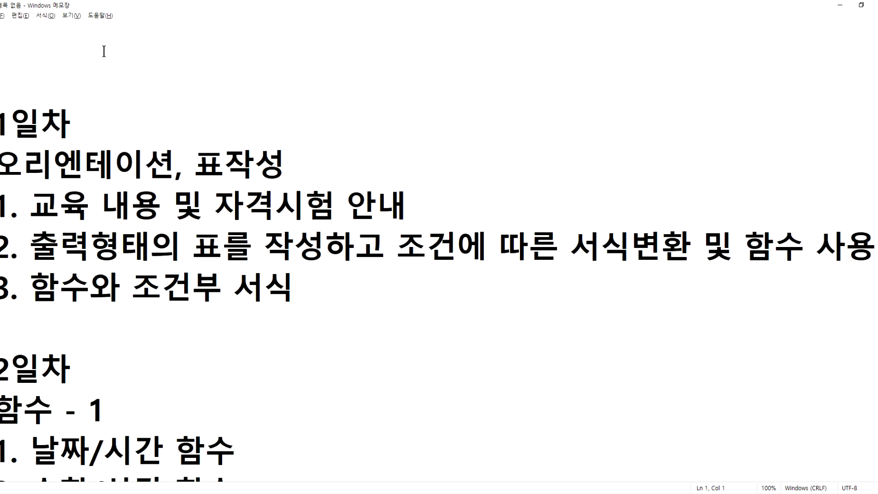
pyautogui.write('* tlgj')
pyautogui.press('BackSpace')
pyautogui.press('BackSpace')
pyautogui.press('BackSpace')
pyautogui.press('BackSpace')
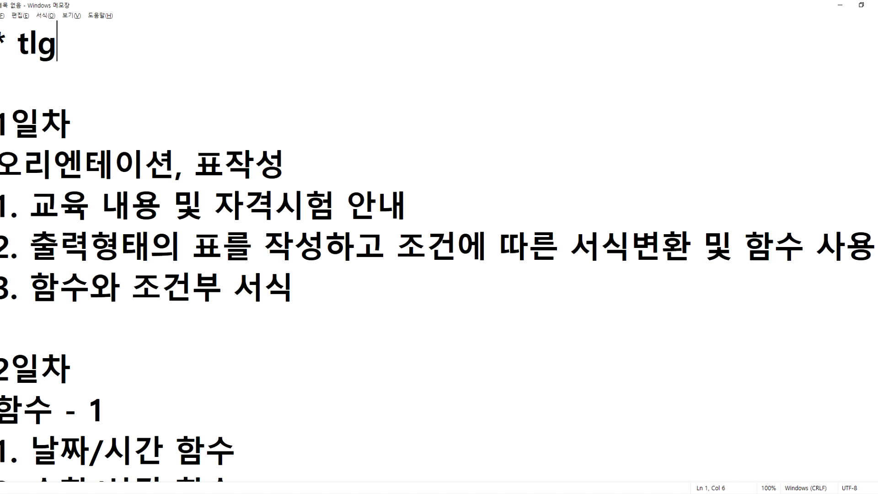
pyautogui.write('시험 절')
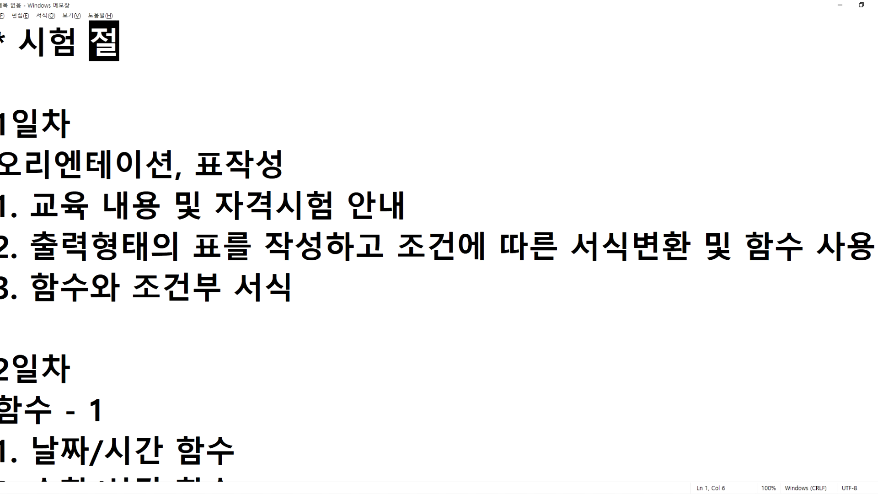
pyautogui.write('차')
pyautogui.press('Return')
# Step: List the four steps: 답안 먼저 저장, 답안 무작정 전송, 답안 작성, 저장 후에 반드시 전송 반복
pyautogui.write('1. ')
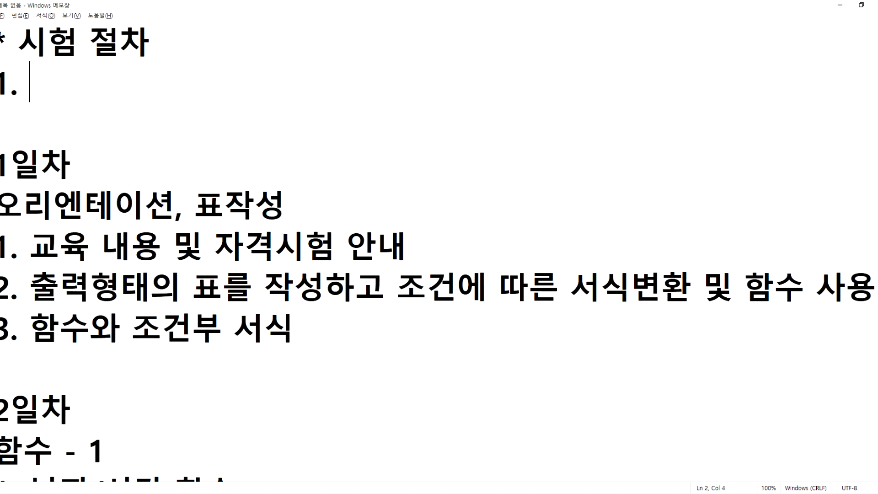
pyautogui.write('답안 ')
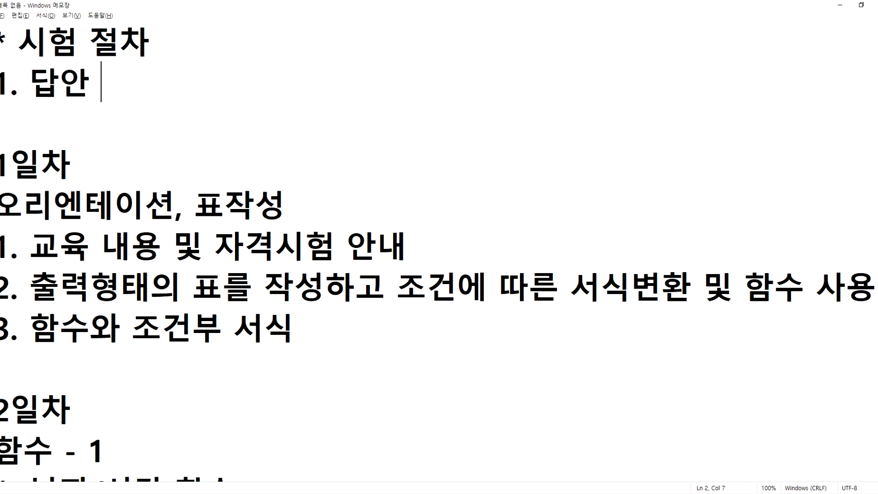
pyautogui.write('먼저 저장')
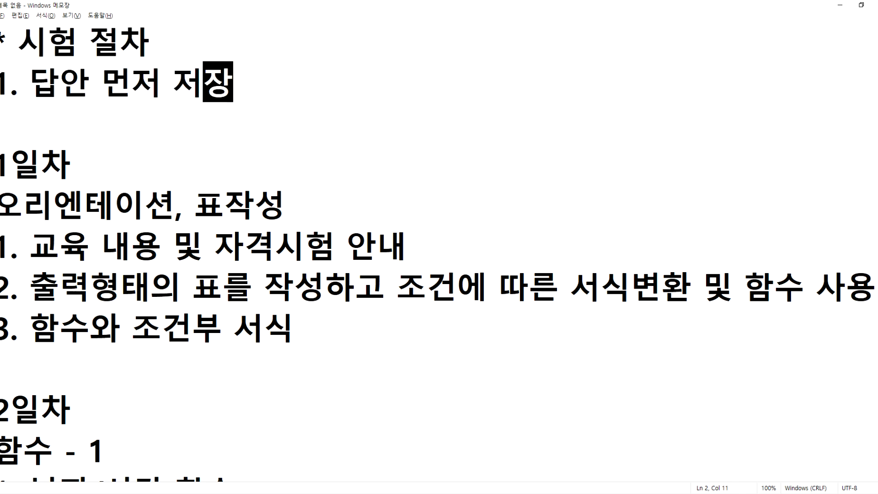
pyautogui.press('Return')
pyautogui.write('2. 답')
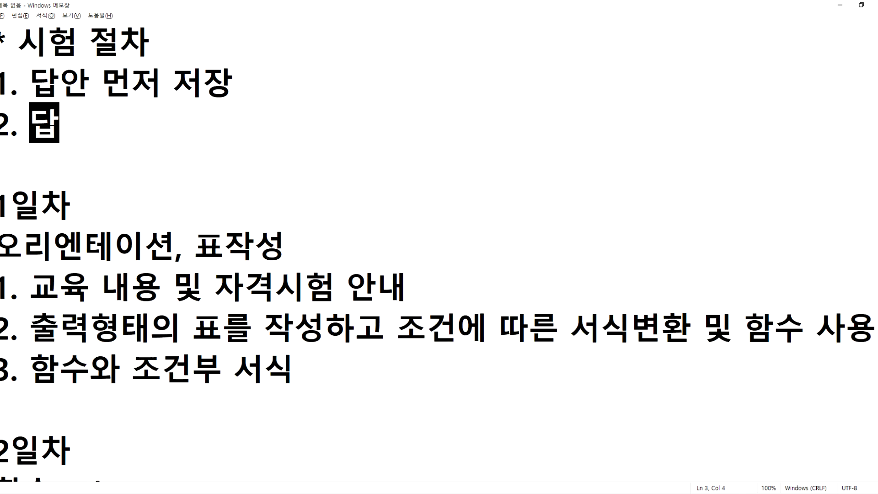
pyautogui.write('안 무작정 저')
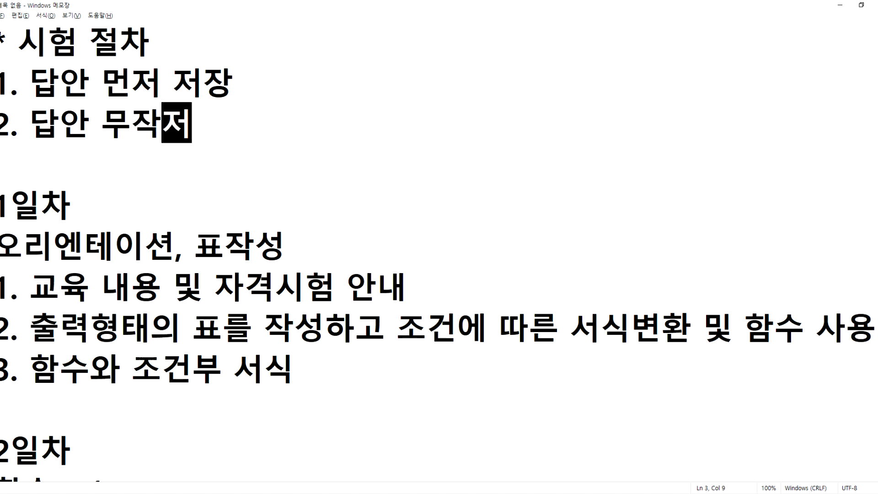
pyautogui.write('ㄴ송')
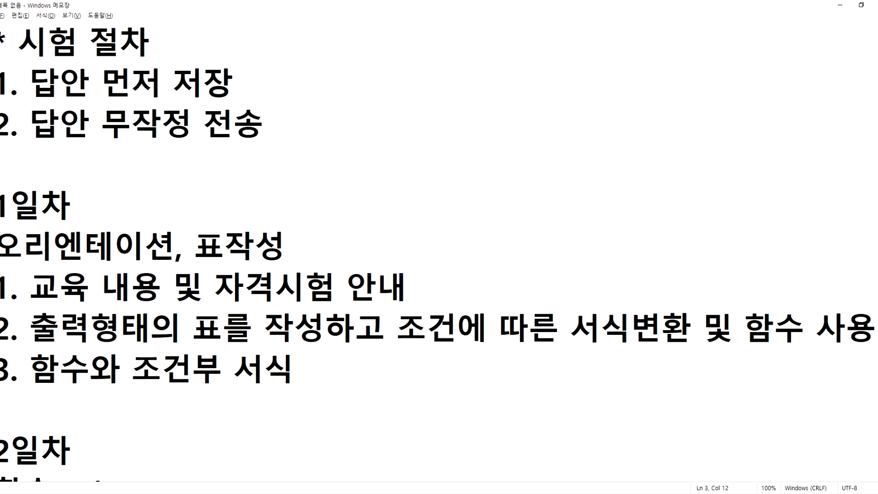
pyautogui.press('Return')
pyautogui.write('3. ')
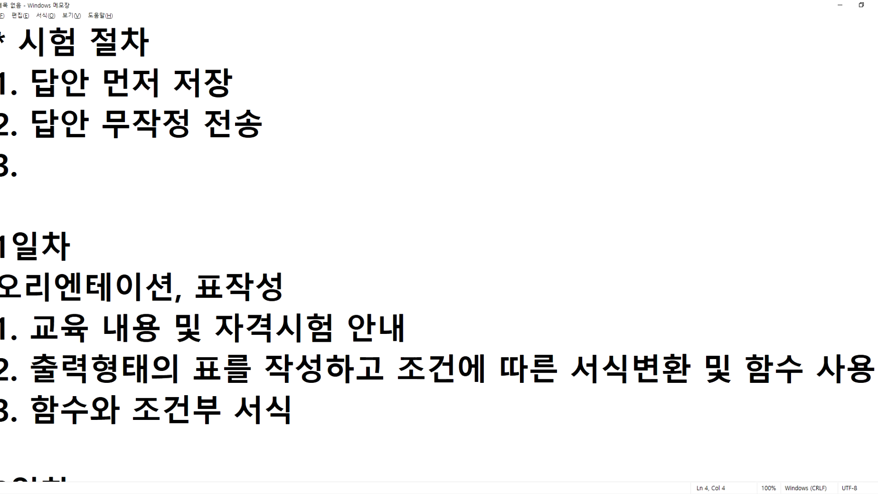
pyautogui.write('답안 작성')
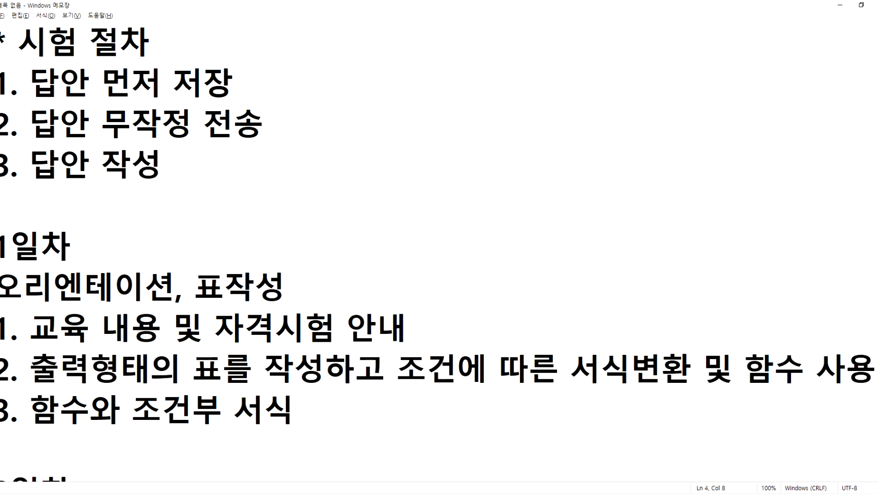
pyautogui.press('Return')
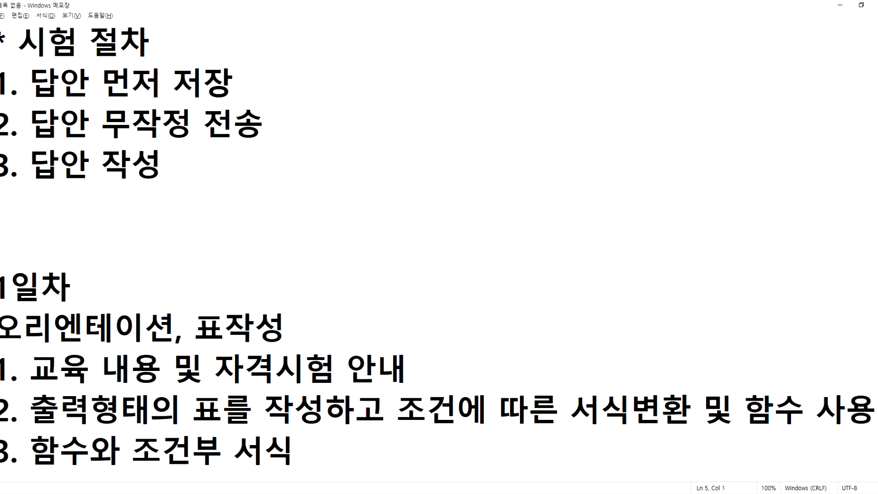
pyautogui.write('4. 저장 후')
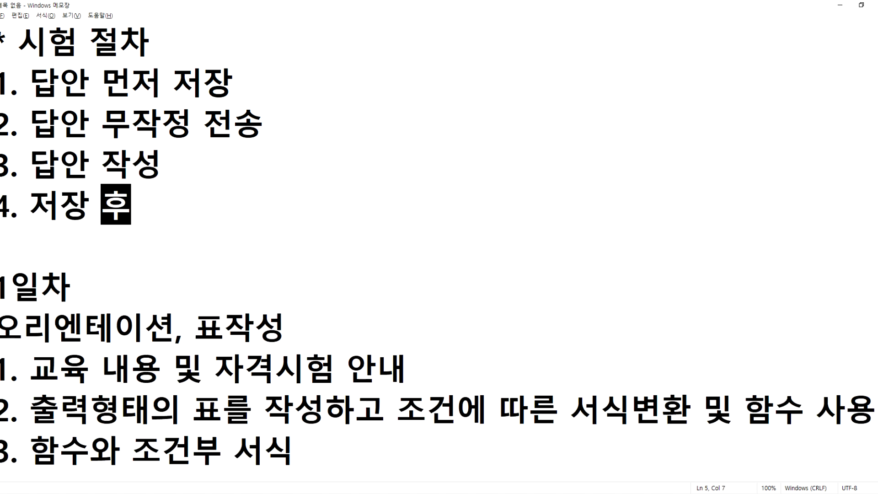
pyautogui.write('에 반드시 전송')
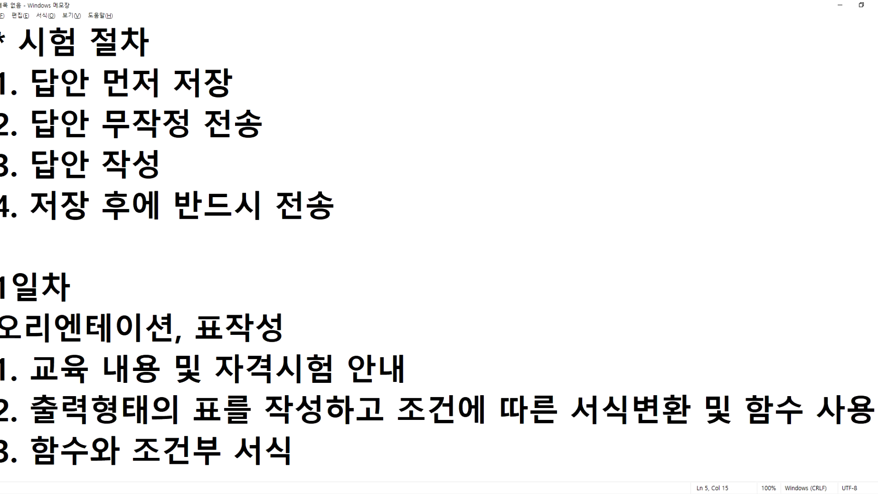
pyautogui.write(' 반ㅂㅗㄱ')
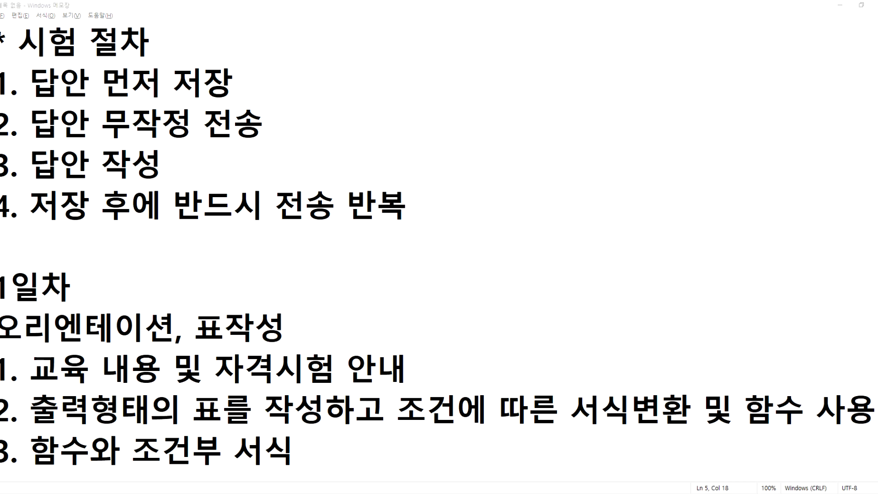
pyautogui.hotkey('alt', 'Tab')
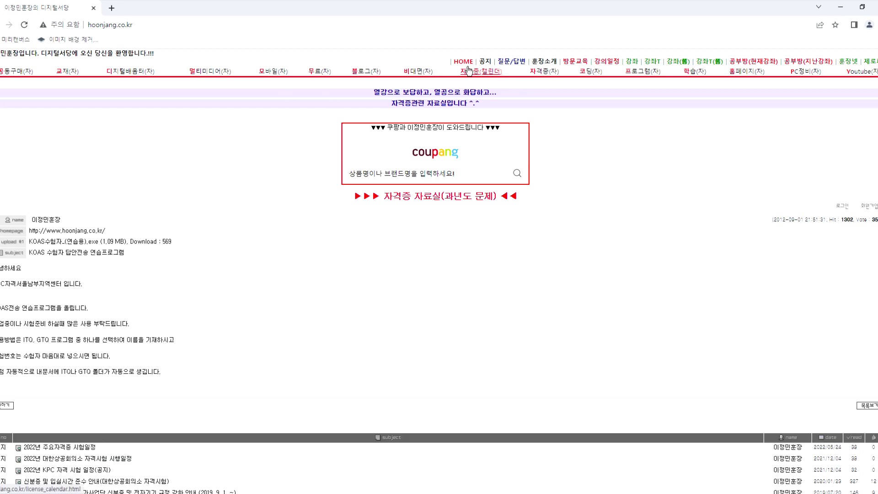
# Step: Open the KOAS answer-transmission practice post on the certification board and download KOAS수험자_(연습용).exe
pyautogui.click(471, 65)
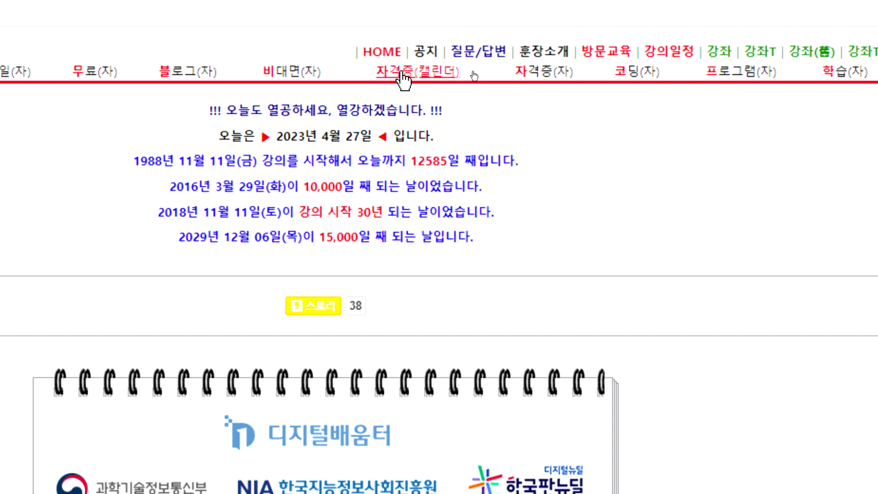
pyautogui.click(532, 76)
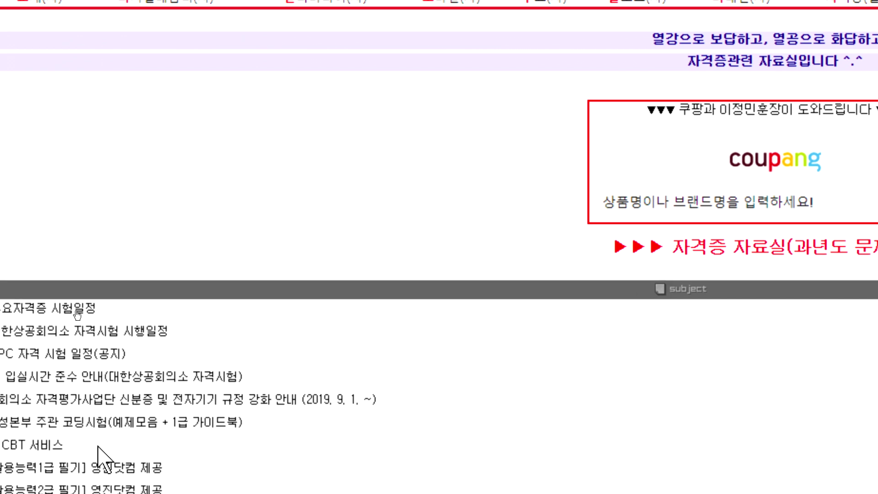
pyautogui.scroll(-10, 28, 366)
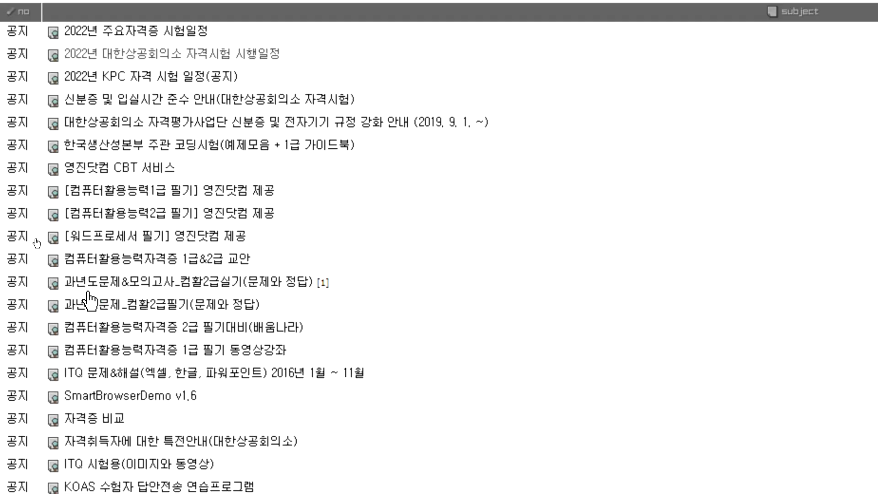
pyautogui.moveTo(108, 340)
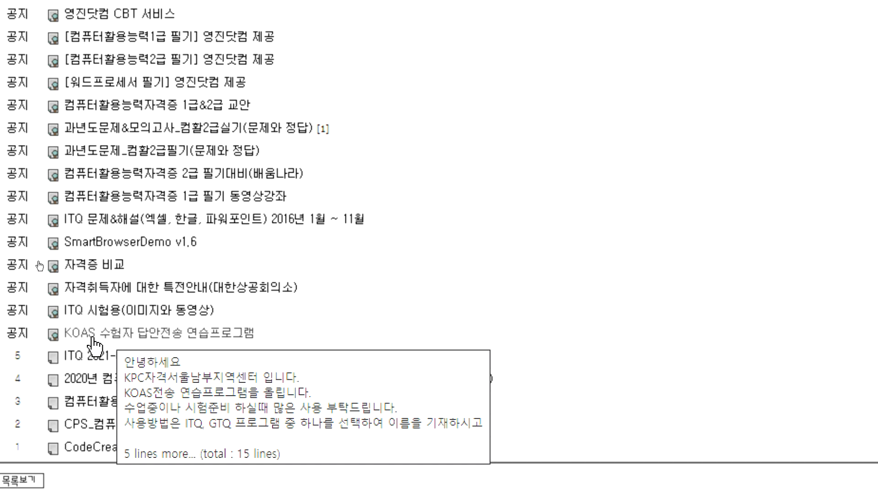
pyautogui.click(157, 342)
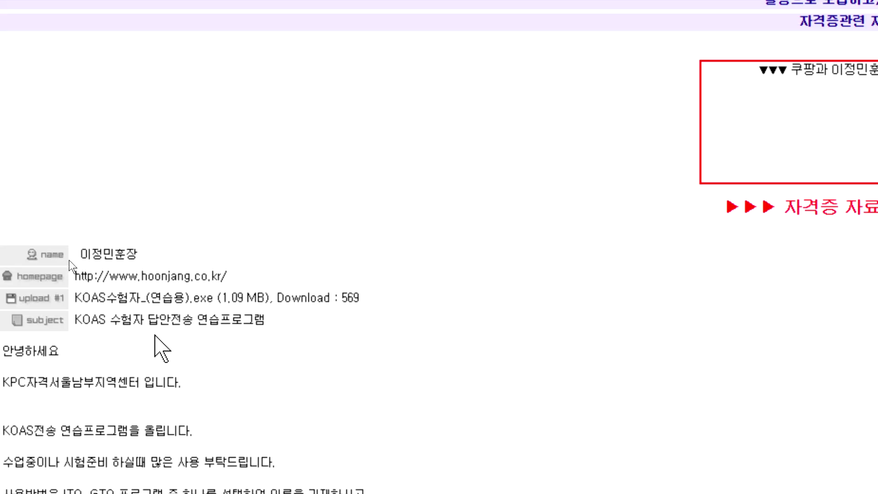
pyautogui.scroll(-1, 151, 316)
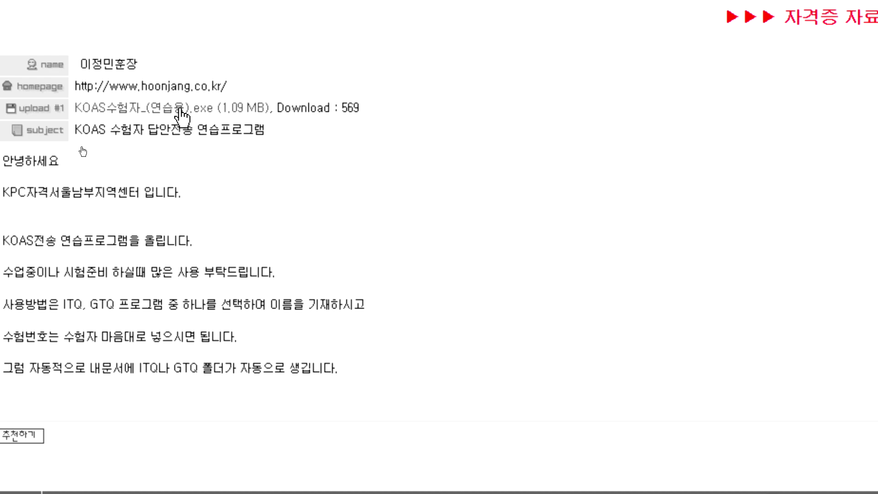
pyautogui.click(181, 110)
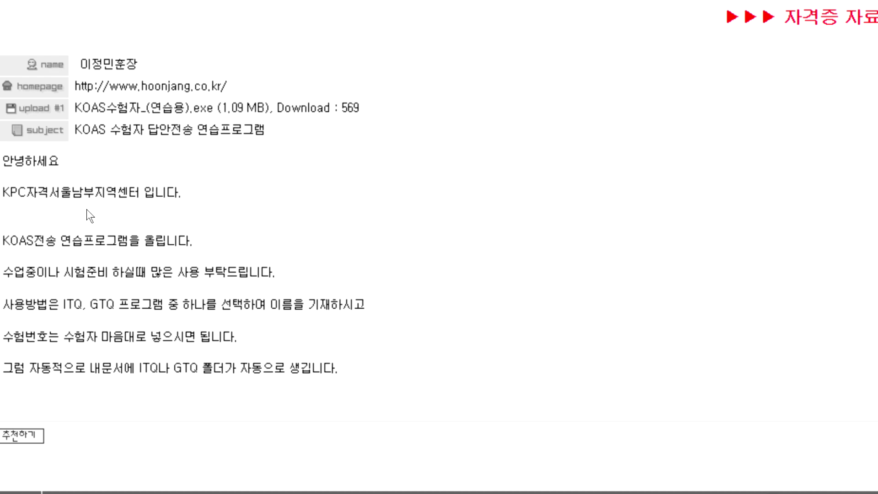
pyautogui.scroll(-7, 87, 161)
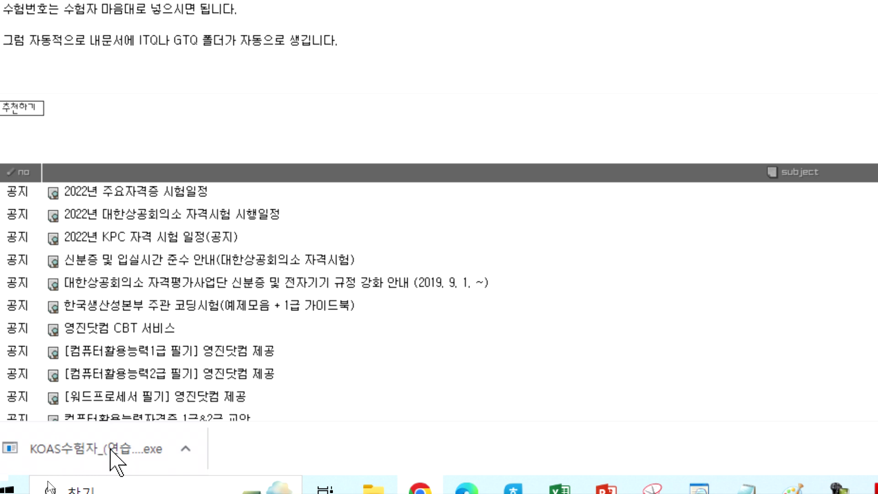
# Step: Run the downloaded KOAS practice program and minimize Chrome, Excel, Acrobat and File Explorer
pyautogui.click(116, 450)
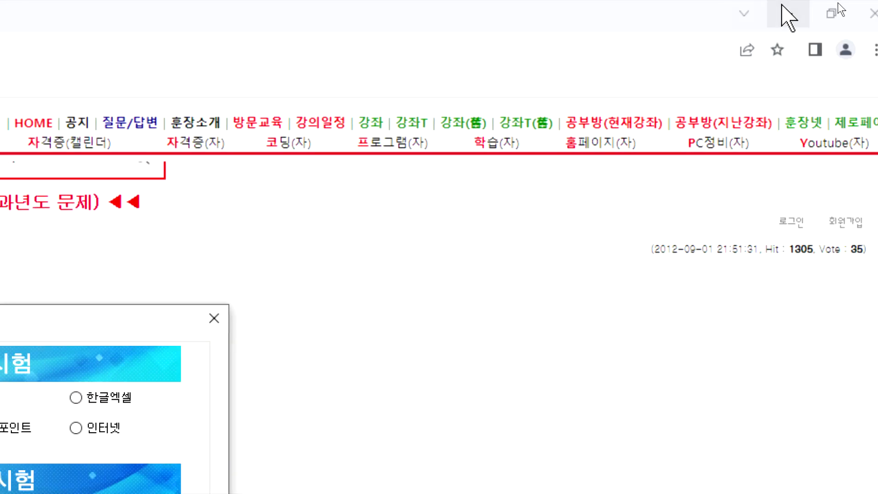
pyautogui.click(782, 6)
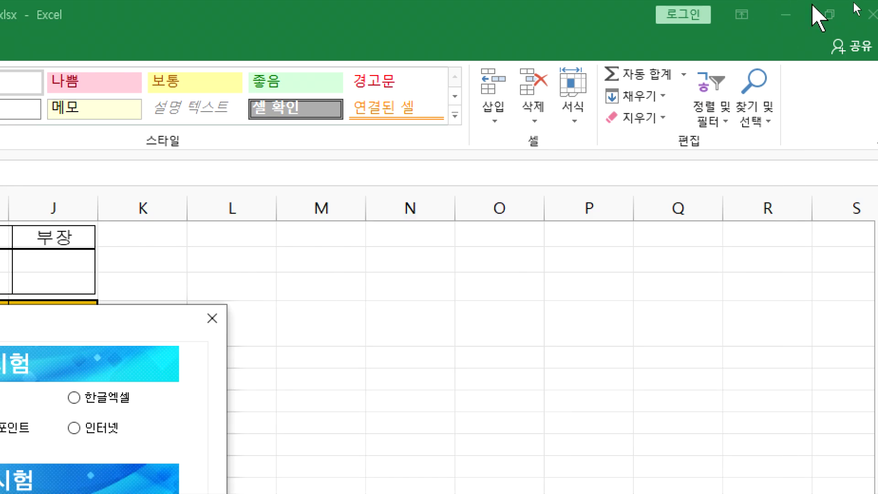
pyautogui.click(787, 15)
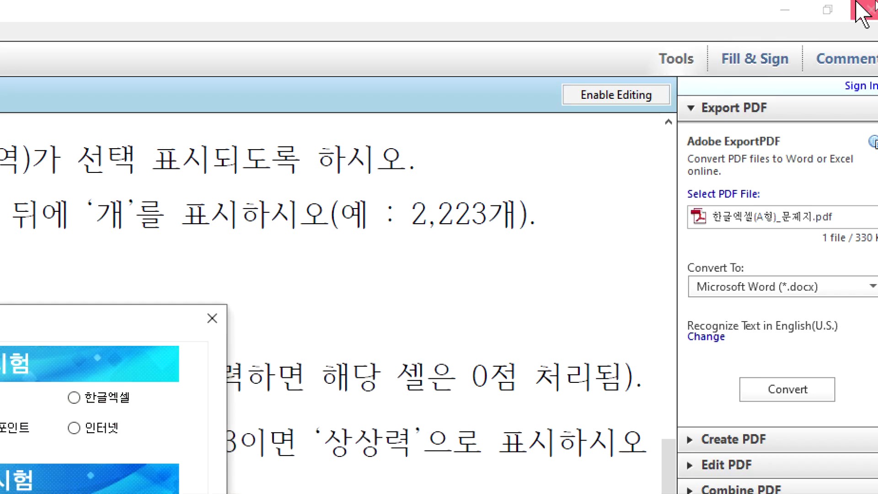
pyautogui.click(786, 10)
pyautogui.click(788, 7)
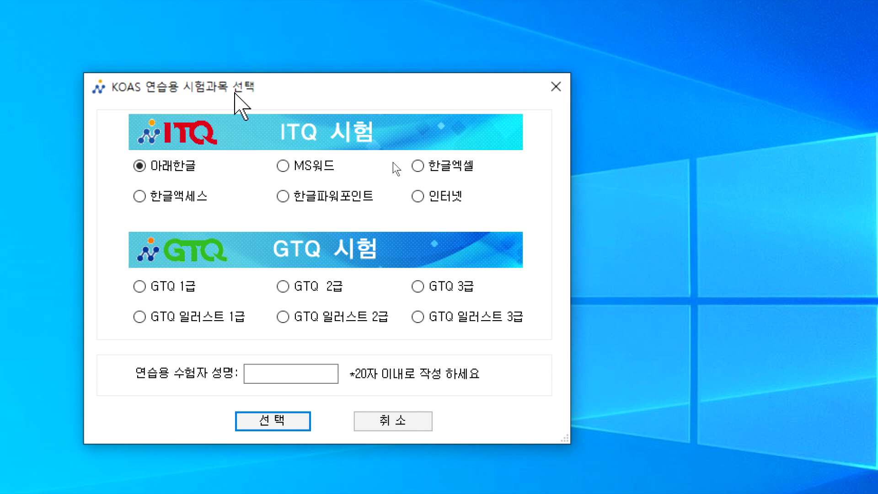
# Step: Choose the ITQ 한글엑셀 subject, enter the examinee's name in 성명, and confirm with 선택
pyautogui.moveTo(239, 87); pyautogui.dragTo(328, 65)
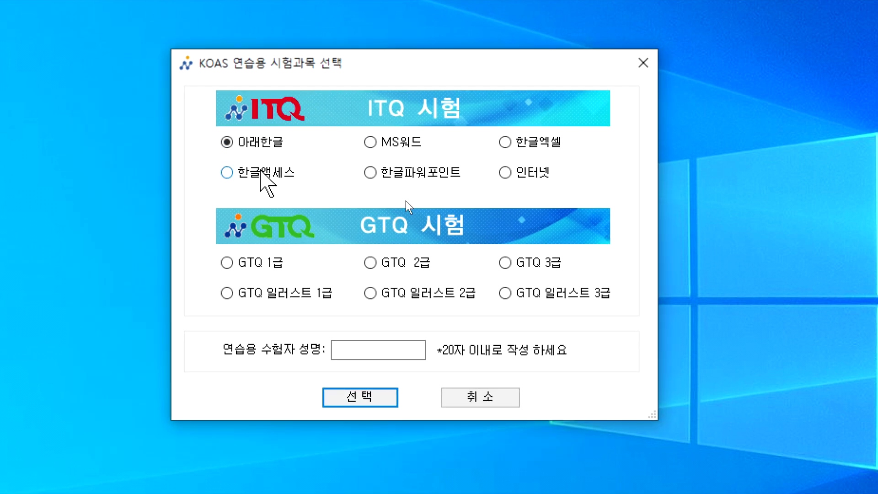
pyautogui.click(522, 144)
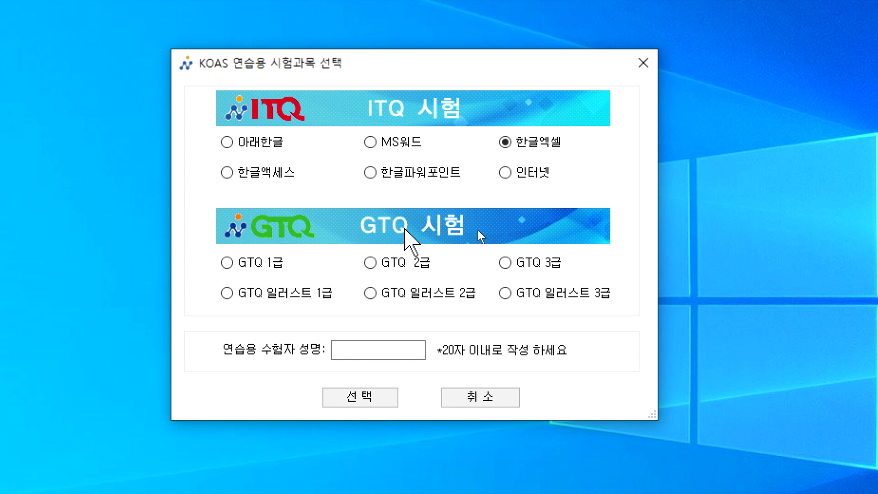
pyautogui.click(338, 350)
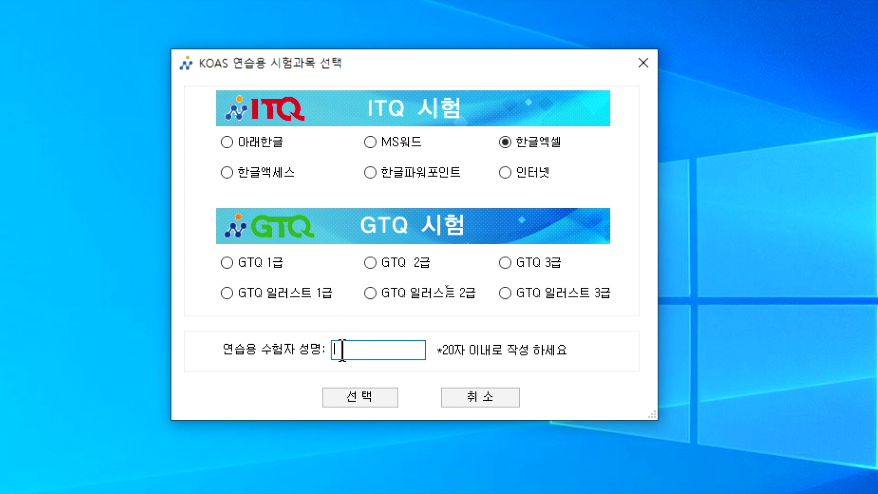
pyautogui.write('dl')
pyautogui.press('BackSpace')
pyautogui.press('BackSpace')
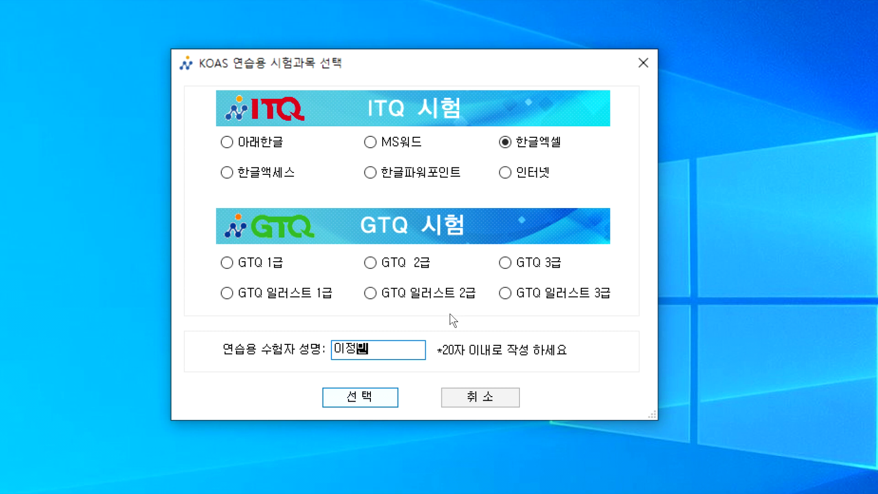
pyautogui.click(349, 398)
pyautogui.moveTo(284, 146); pyautogui.dragTo(448, 101)
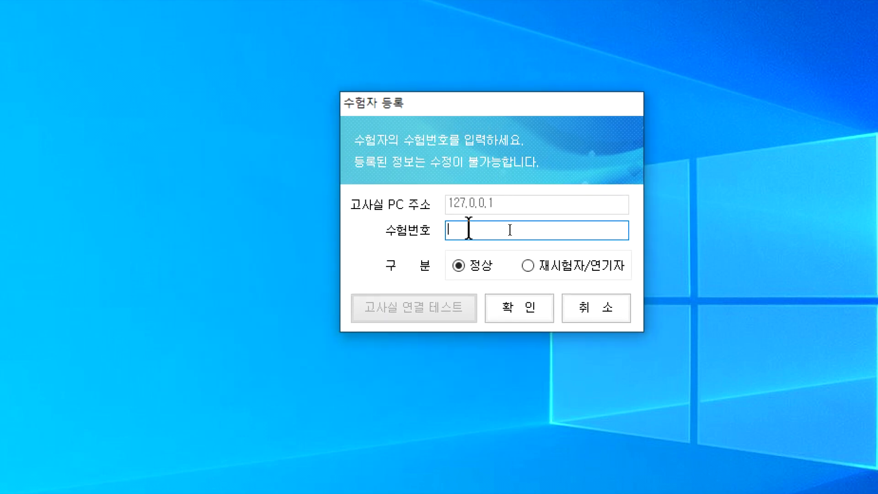
# Step: Register the examinee number as a 정상 candidate and confirm it in the 수험번호 확인 box
pyautogui.write('12345678')
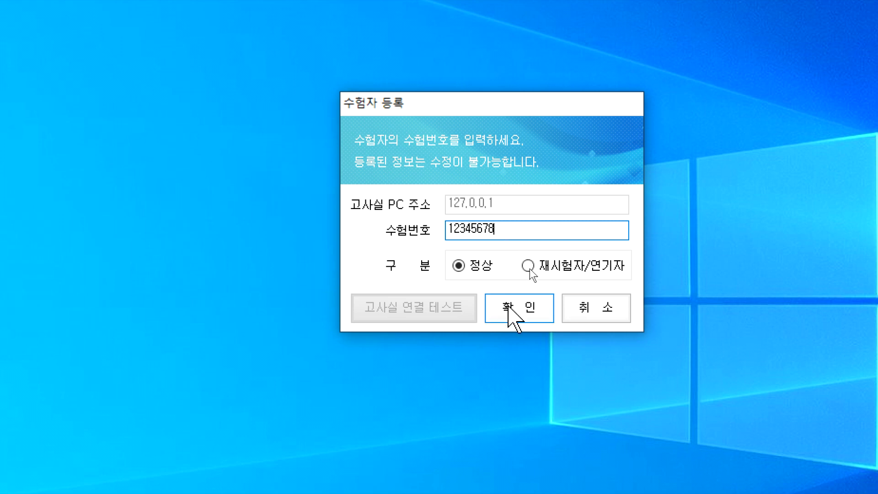
pyautogui.click(508, 307)
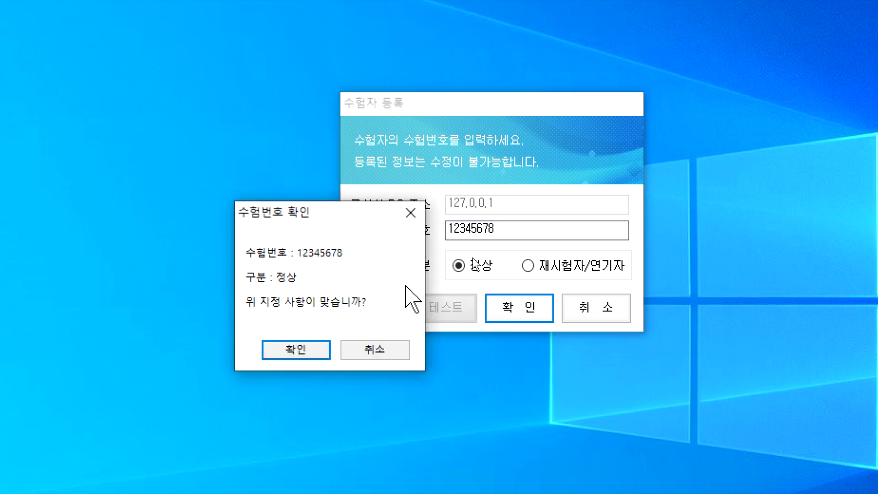
pyautogui.moveTo(324, 214); pyautogui.dragTo(378, 158)
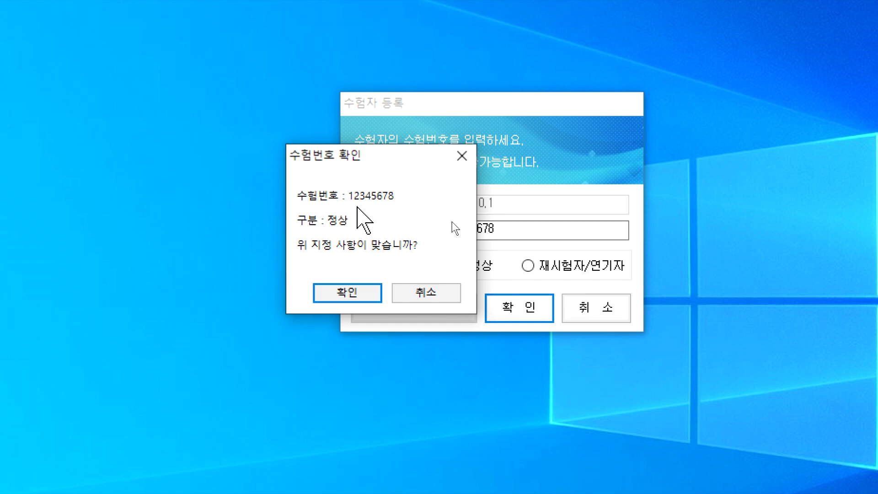
pyautogui.click(347, 292)
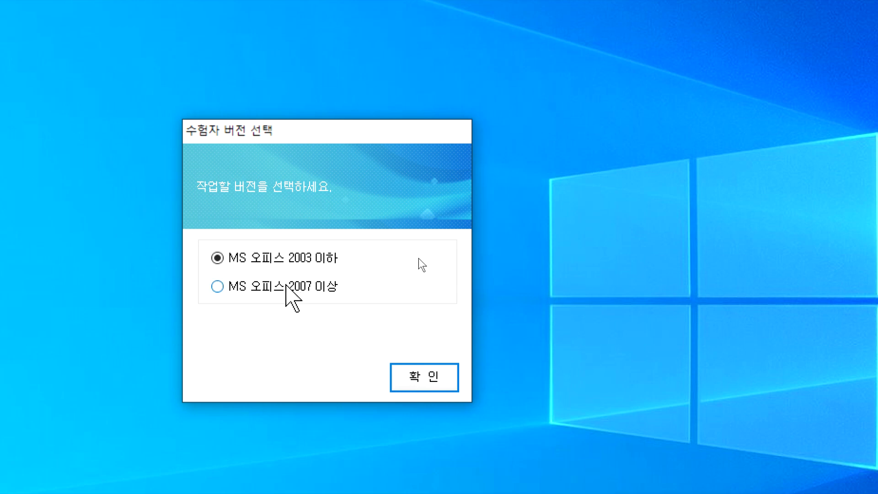
# Step: Register in KOAS with the MS 오피스 2007 이상 version and accept the displayed candidate details
pyautogui.click(285, 286)
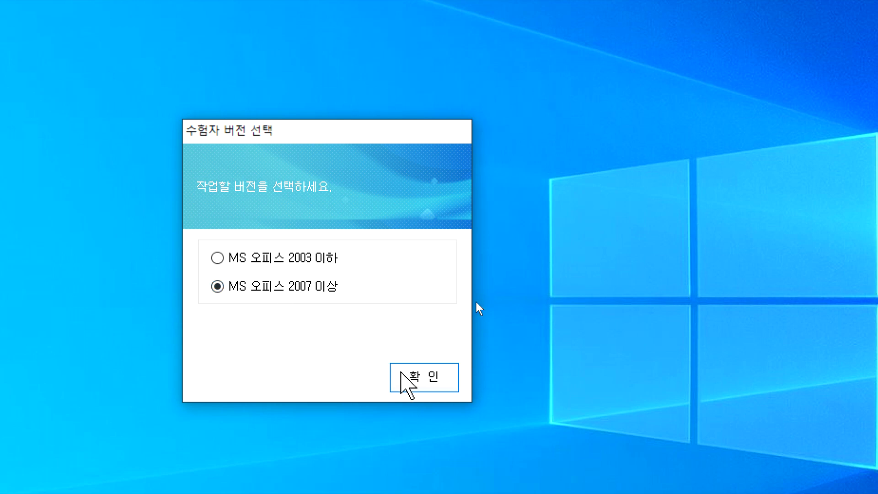
pyautogui.click(402, 377)
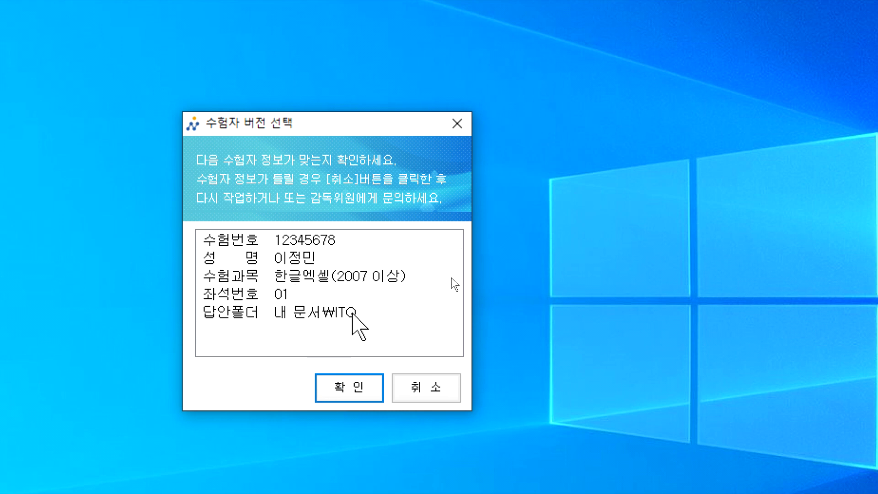
pyautogui.click(346, 384)
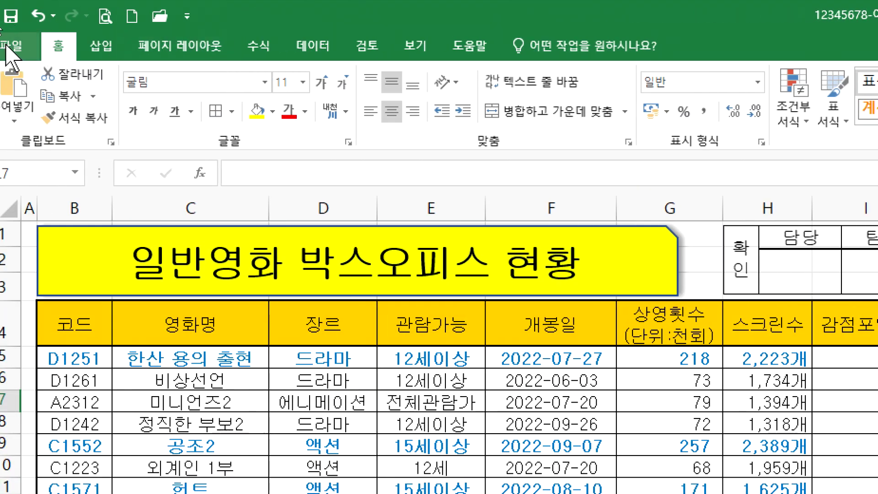
# Step: Save the workbook as .xlsx in Documents\ITQ, keeping the examinee-number file name
pyautogui.click(10, 47)
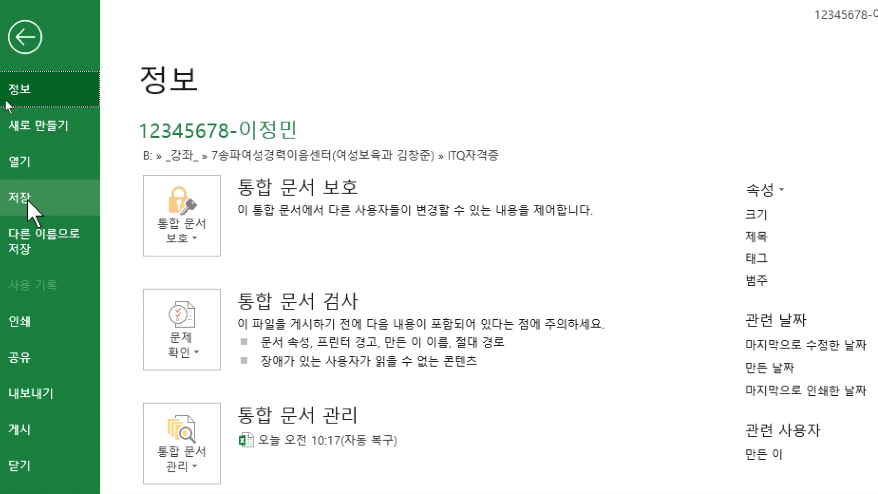
pyautogui.click(41, 244)
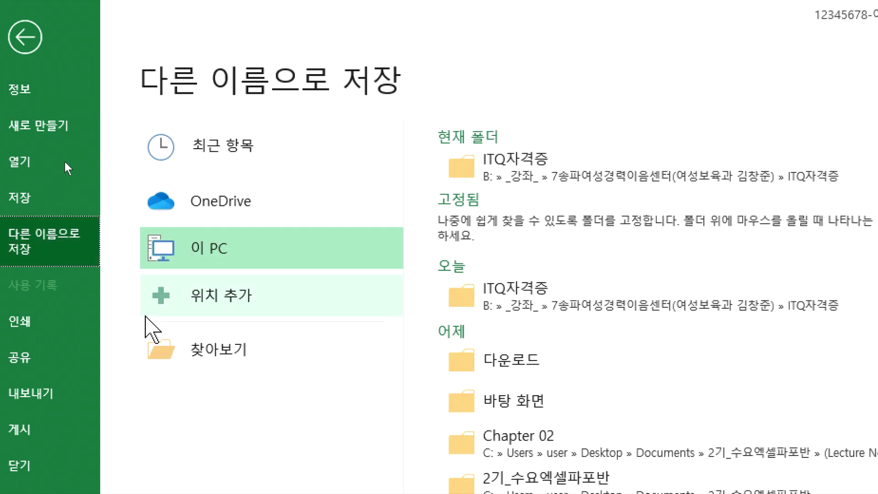
pyautogui.click(211, 355)
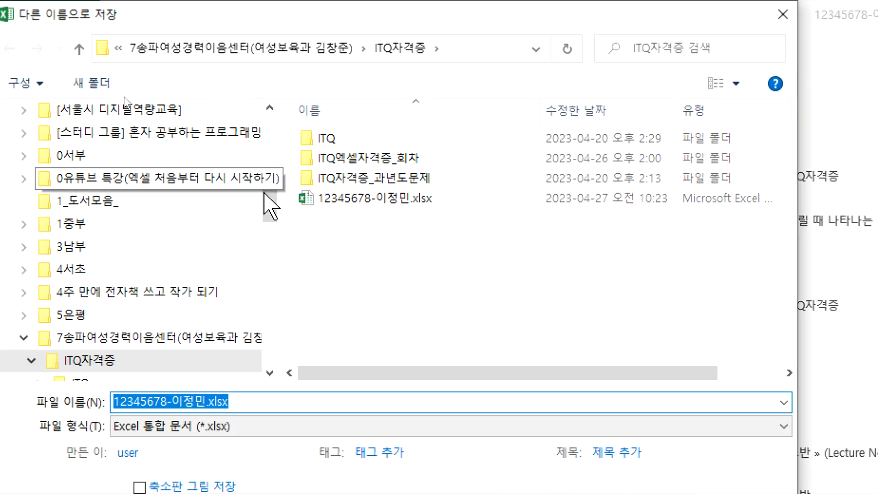
pyautogui.moveTo(270, 204); pyautogui.dragTo(275, 133)
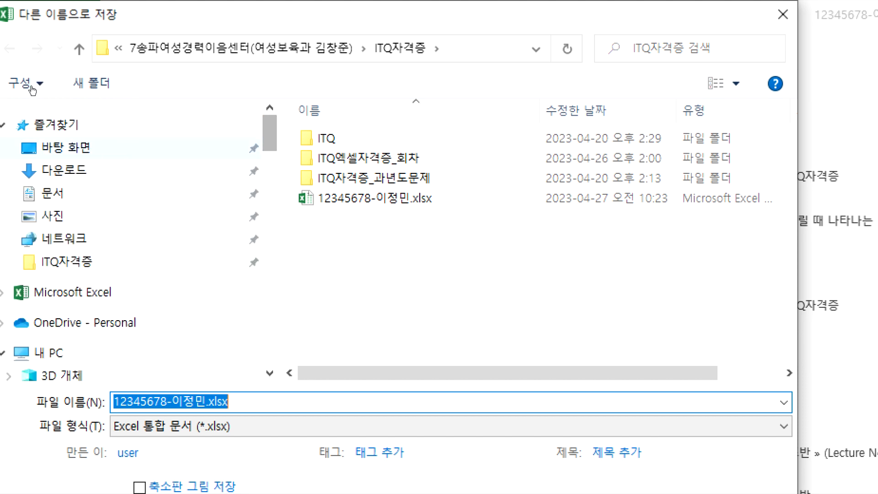
pyautogui.click(60, 196)
pyautogui.click(346, 298)
pyautogui.scroll(-2, 380, 297)
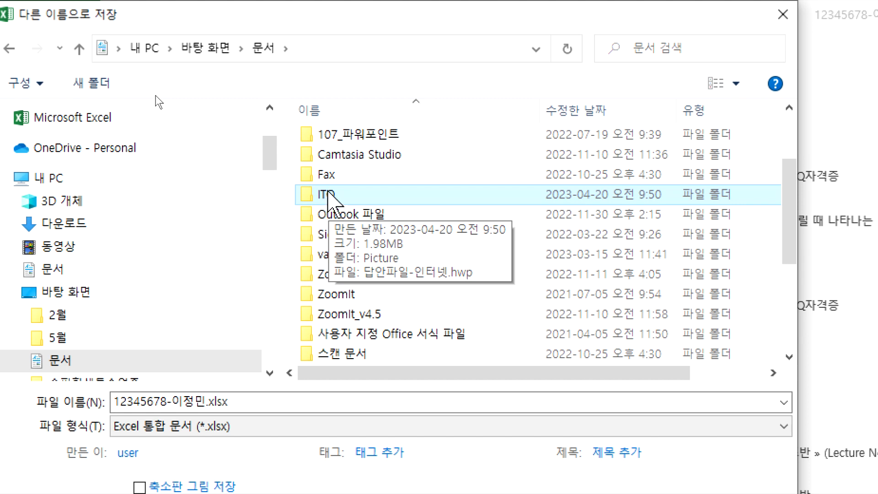
pyautogui.doubleClick(327, 194)
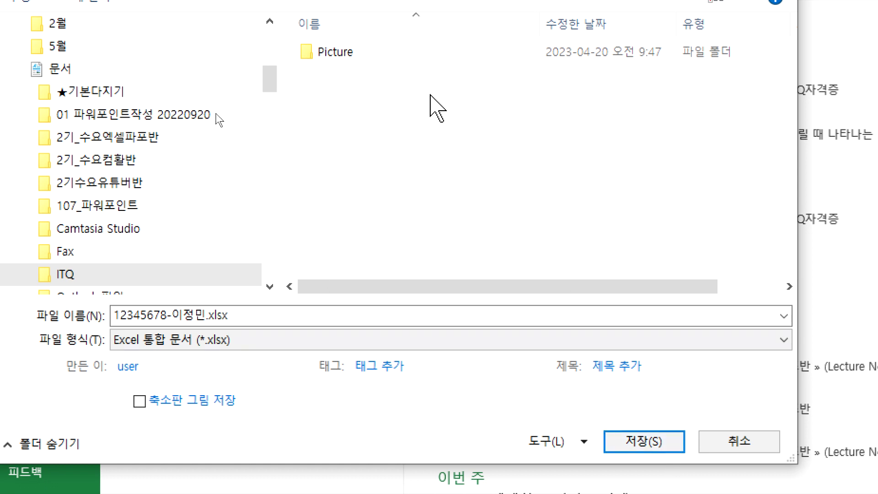
pyautogui.click(640, 443)
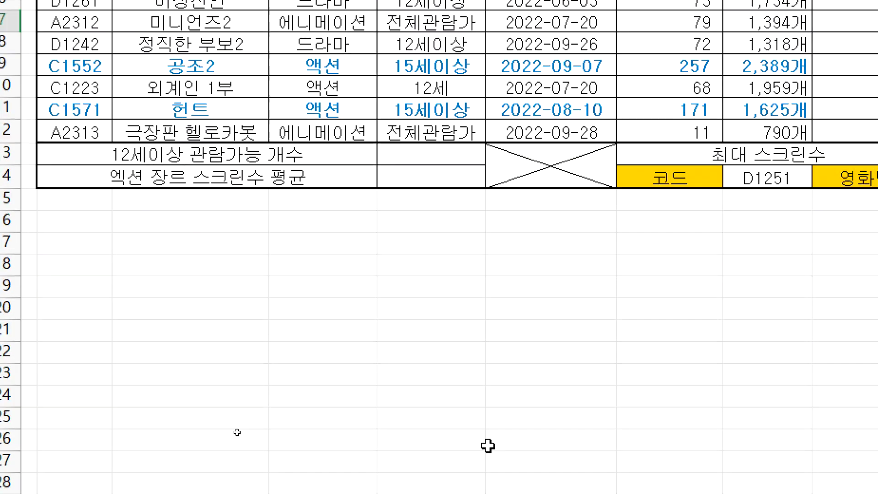
pyautogui.click(827, 490)
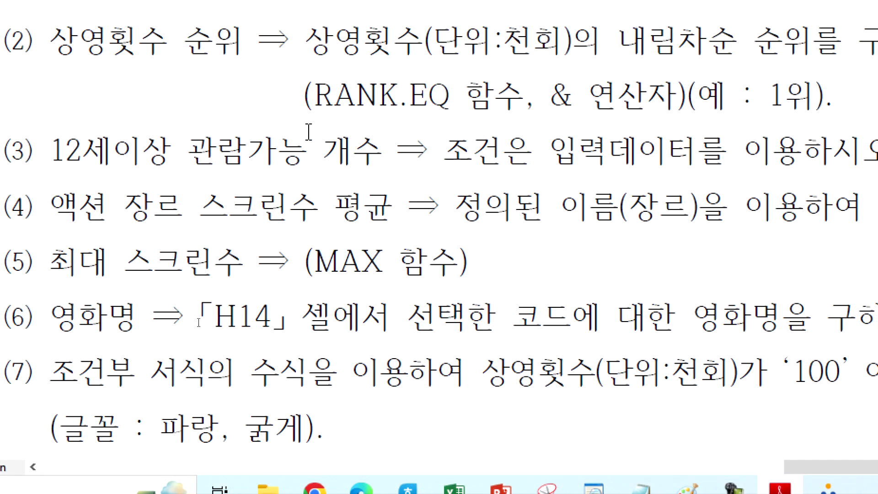
# Step: Review the PDF's table and answer-file naming rule, then return to the Excel workbook
pyautogui.scroll(1, 309, 132)
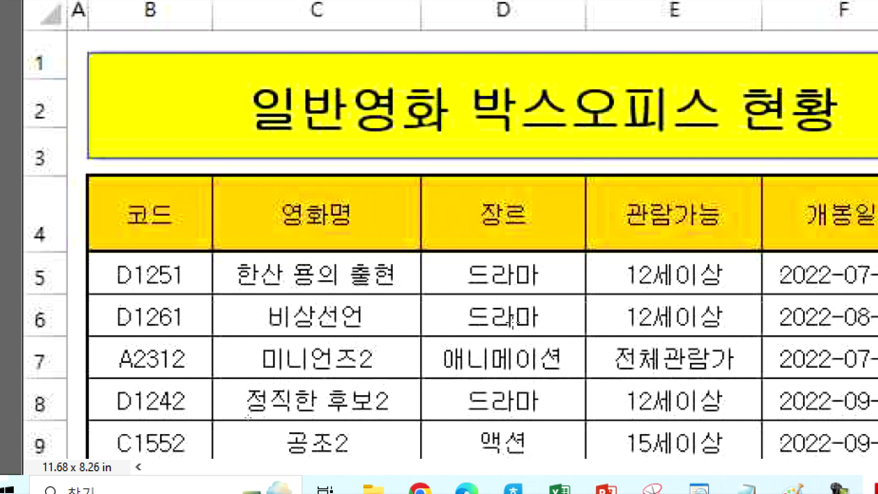
pyautogui.scroll(-2, 230, 433)
pyautogui.scroll(-1, 230, 433)
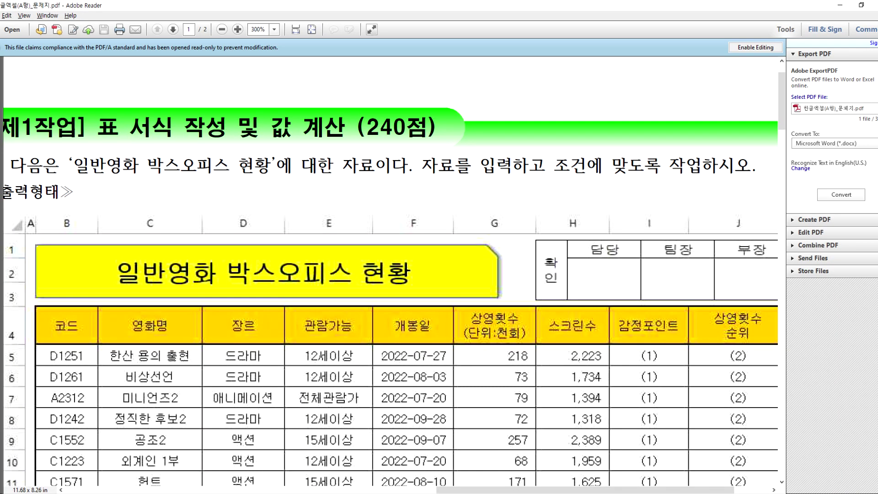
pyautogui.moveTo(440, 490); pyautogui.dragTo(89, 473)
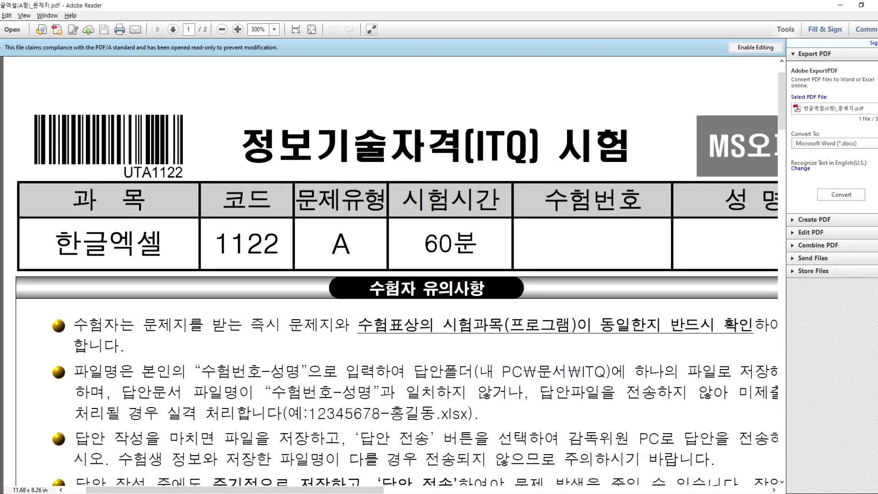
pyautogui.hotkey('alt', 'Tab')
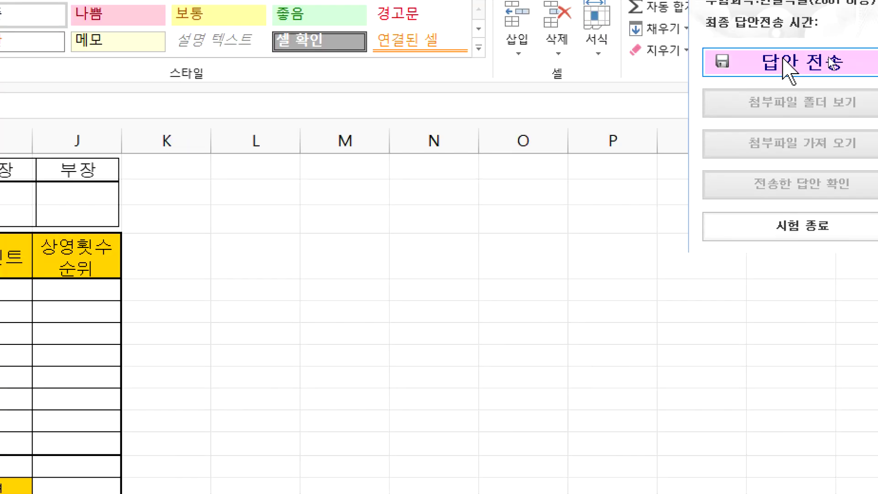
# Step: Transmit the saved .xlsx answer file to the exam-room PC and close the window after 성공
pyautogui.click(785, 64)
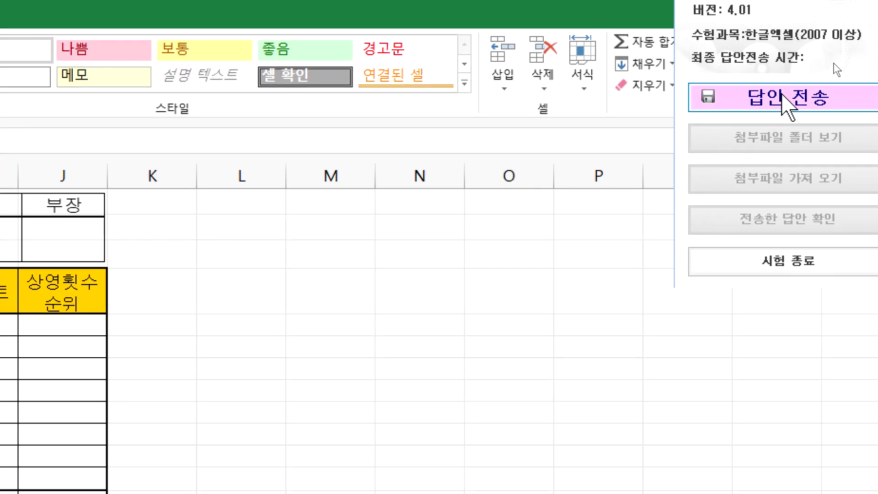
pyautogui.moveTo(30, 430); pyautogui.dragTo(353, 259)
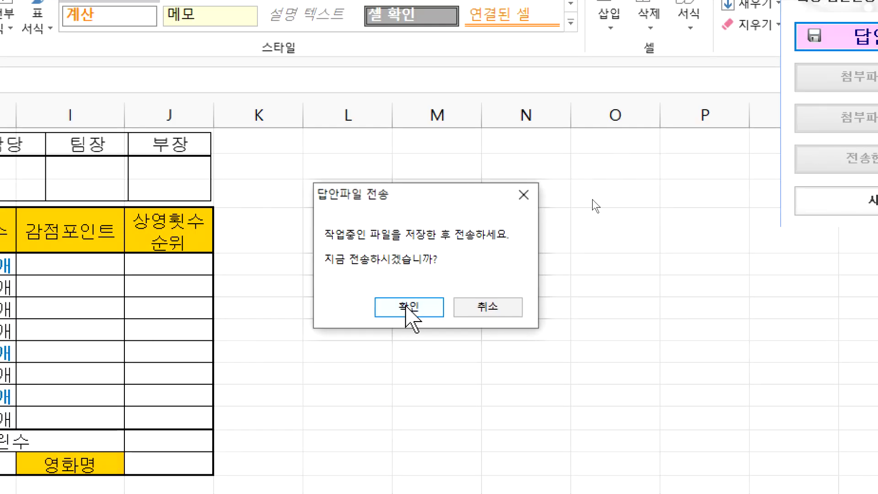
pyautogui.click(409, 307)
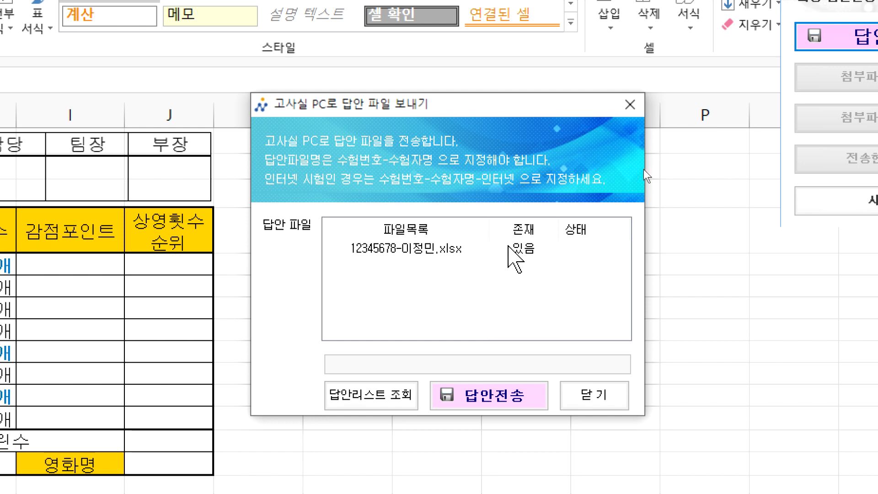
pyautogui.click(492, 393)
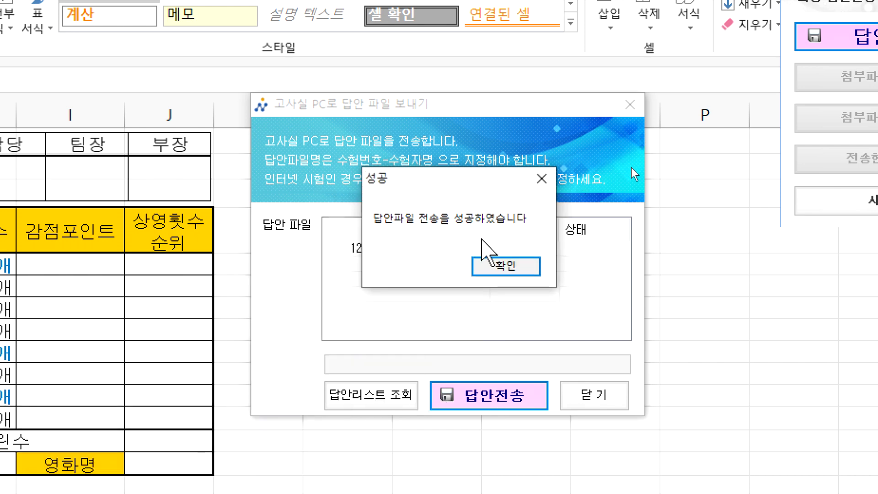
pyautogui.click(503, 266)
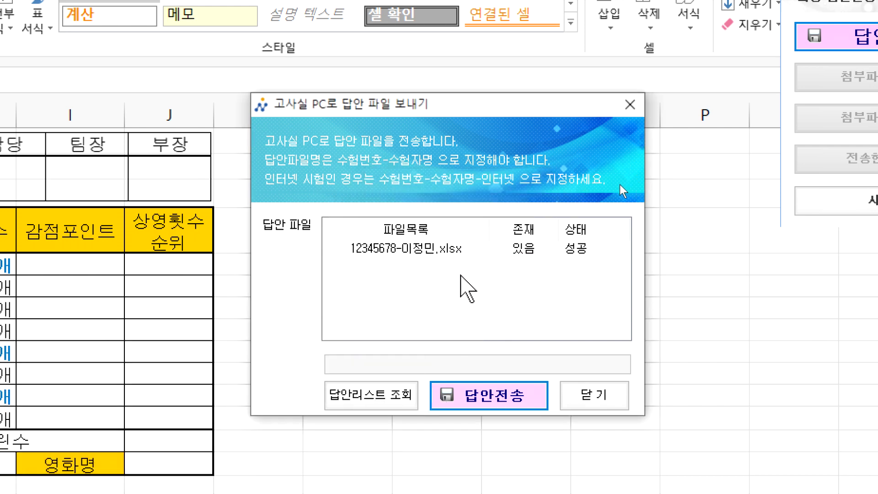
pyautogui.click(622, 394)
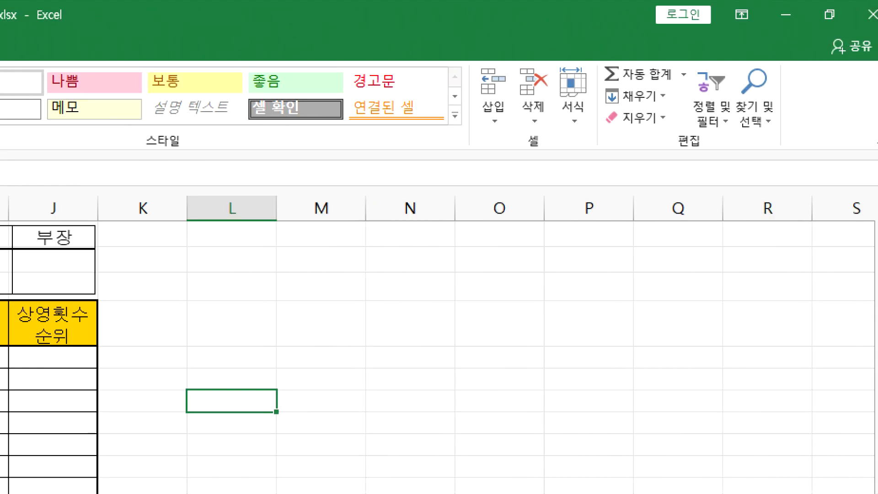
# Step: Resend the answer file, sending anyway past the 이전 파일 용량과 동일함 warning, then close the window
pyautogui.hotkey('alt', 'Tab')
pyautogui.click(814, 133)
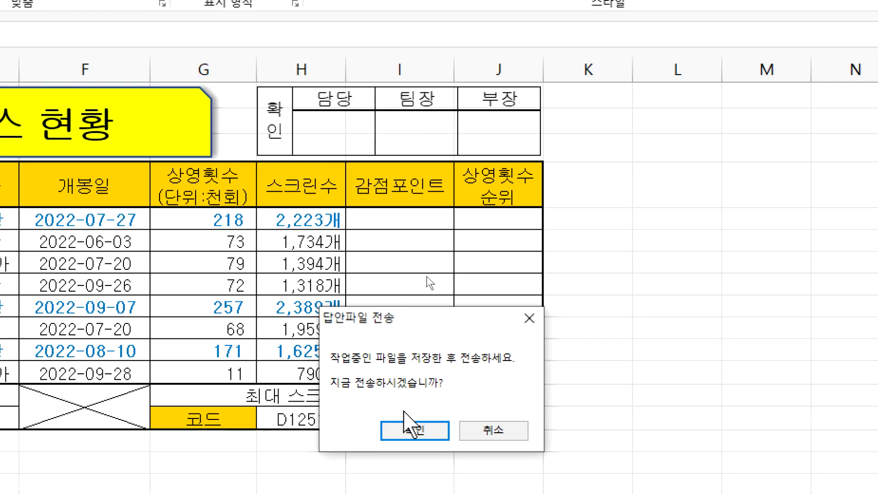
pyautogui.click(409, 426)
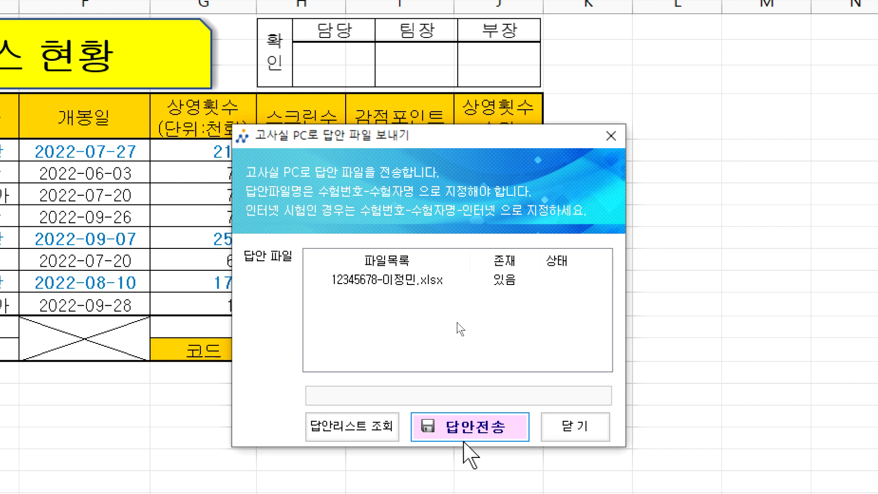
pyautogui.click(467, 436)
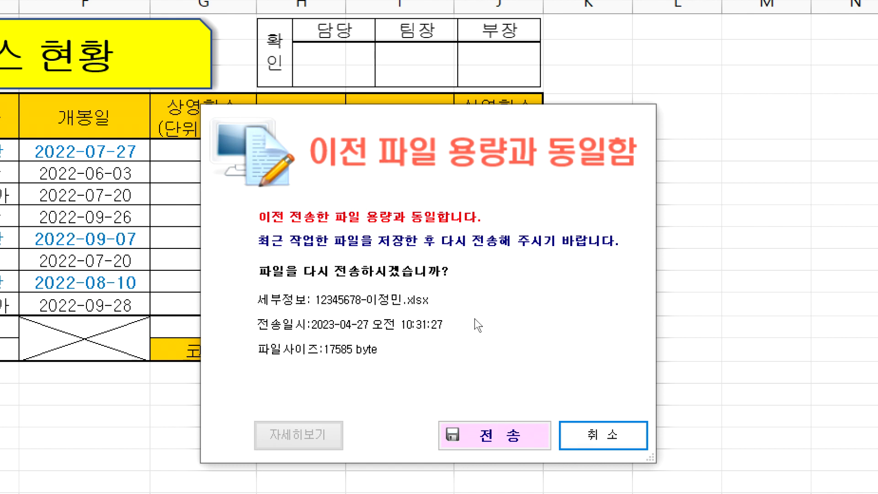
pyautogui.click(508, 442)
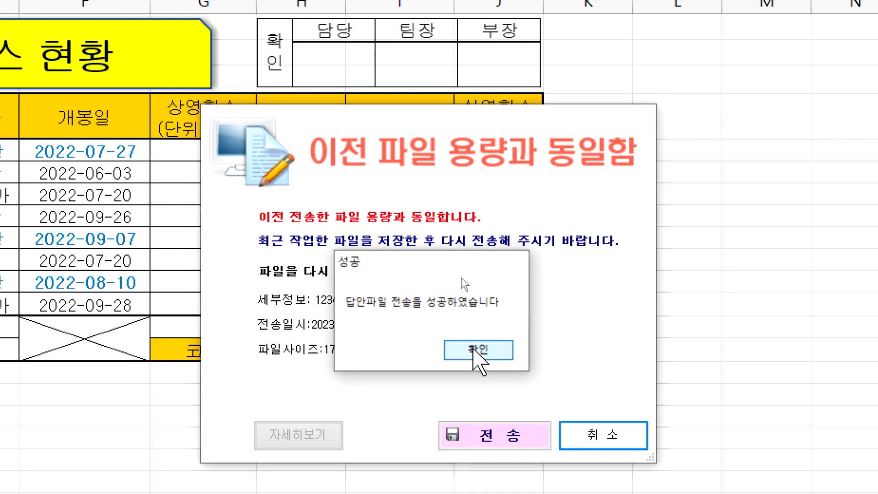
pyautogui.click(476, 351)
pyautogui.click(540, 419)
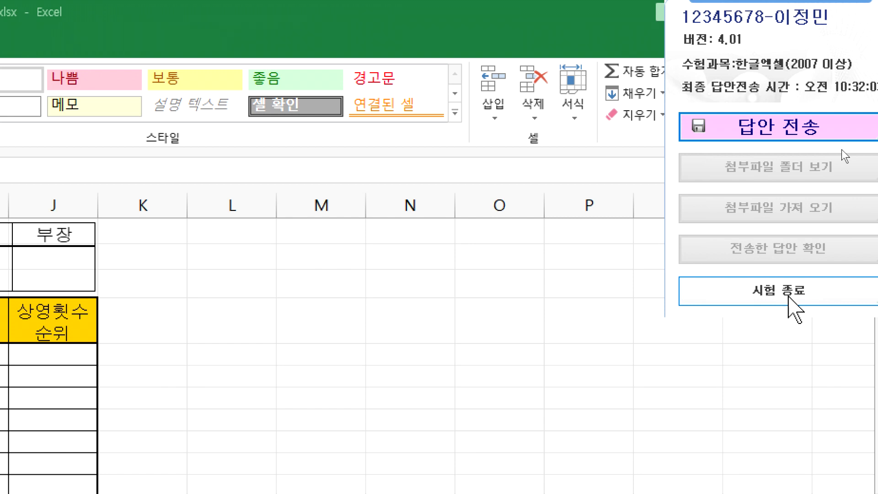
# Step: End the KOAS exam session, select an empty cell in column L, and minimize Excel
pyautogui.click(788, 296)
pyautogui.click(232, 398)
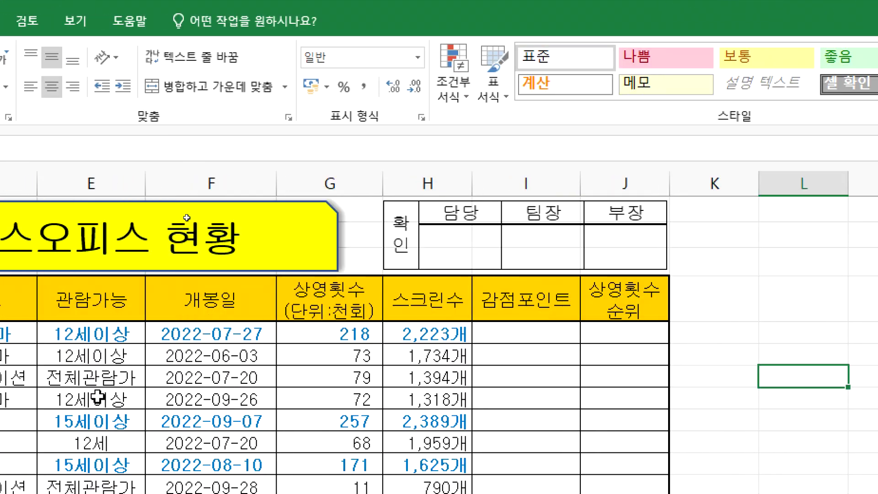
pyautogui.click(778, 332)
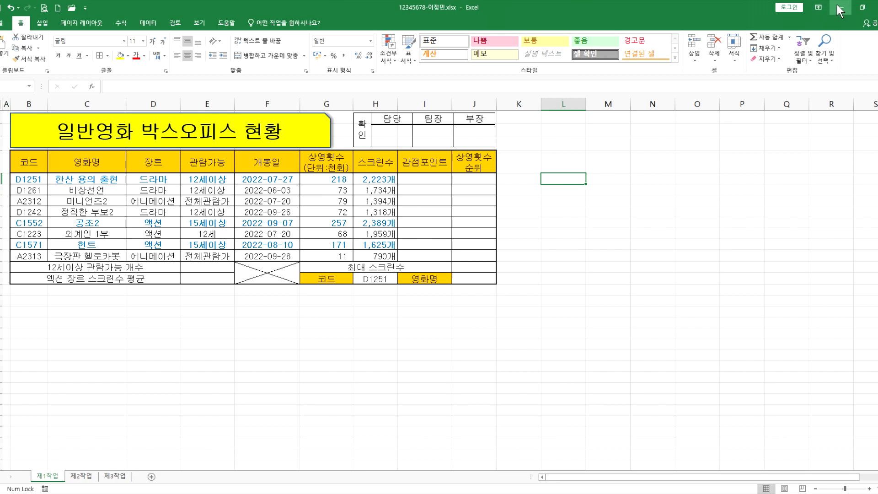
pyautogui.click(840, 8)
# Step: Download and launch the KOAS practice program, close its exam-selection window, and minimize Chrome
pyautogui.hotkey('alt', 'Tab')
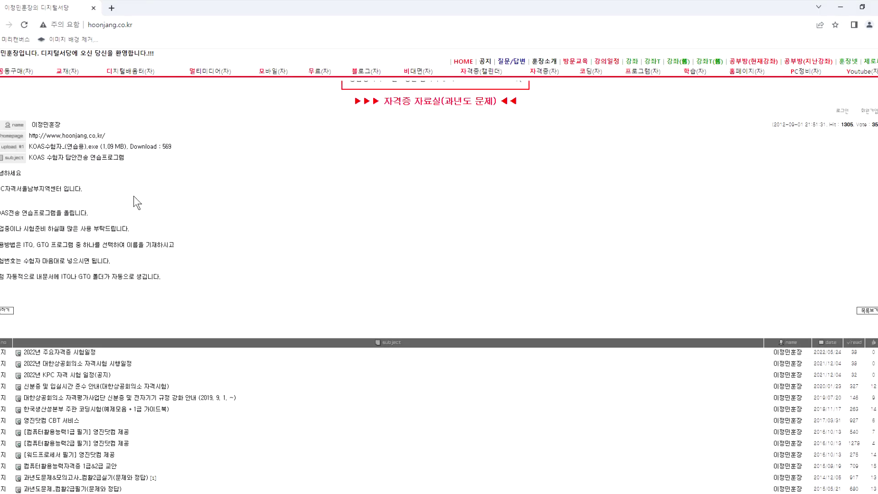
pyautogui.click(76, 151)
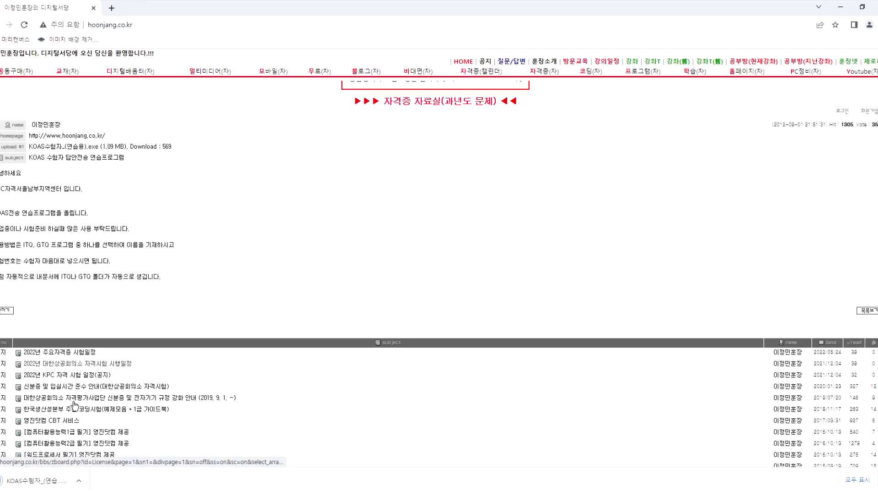
pyautogui.click(64, 482)
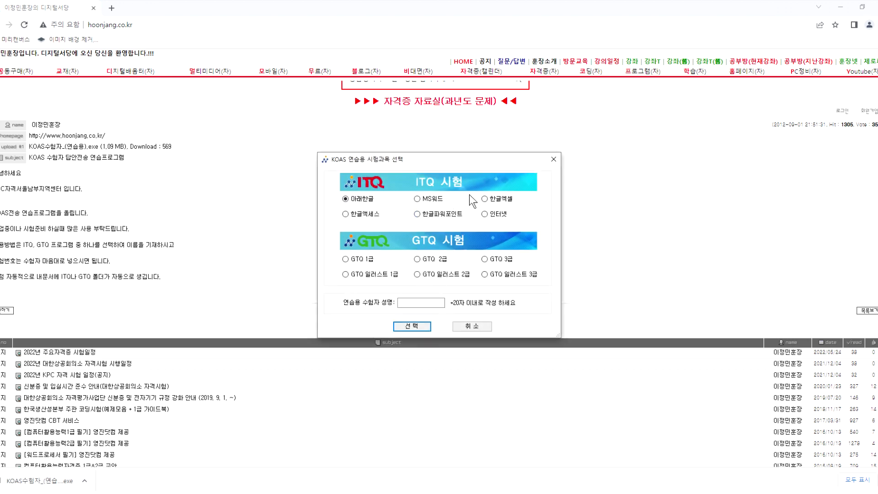
pyautogui.click(486, 200)
pyautogui.click(413, 303)
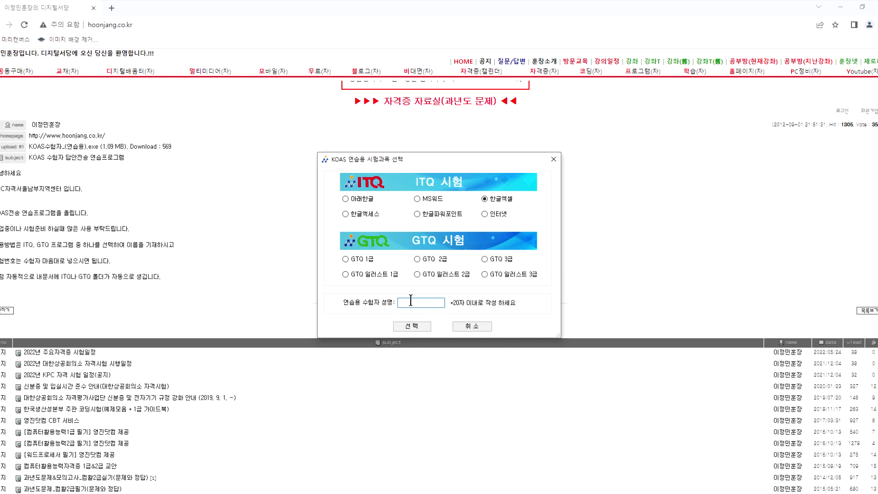
pyautogui.click(554, 159)
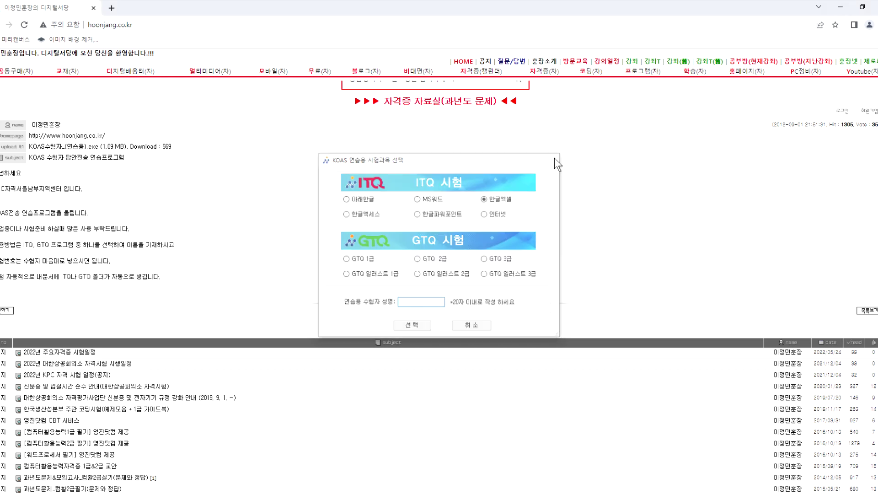
pyautogui.click(841, 7)
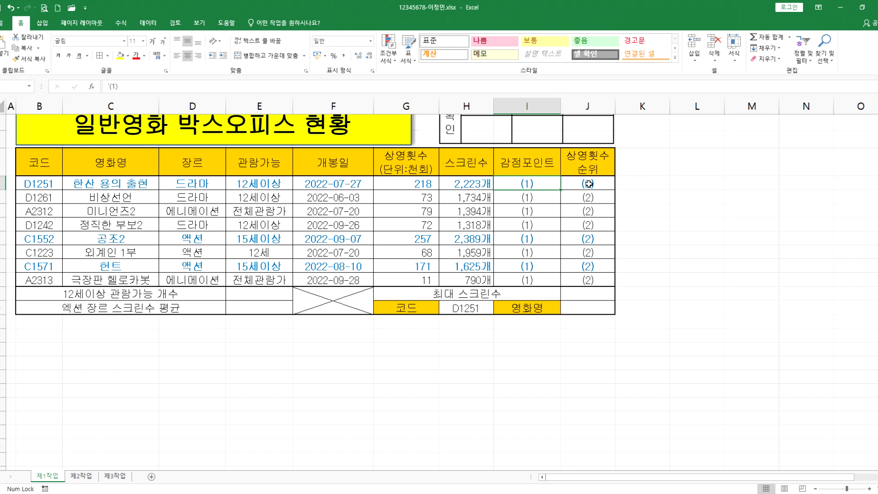
pyautogui.moveTo(529, 184); pyautogui.dragTo(578, 280)
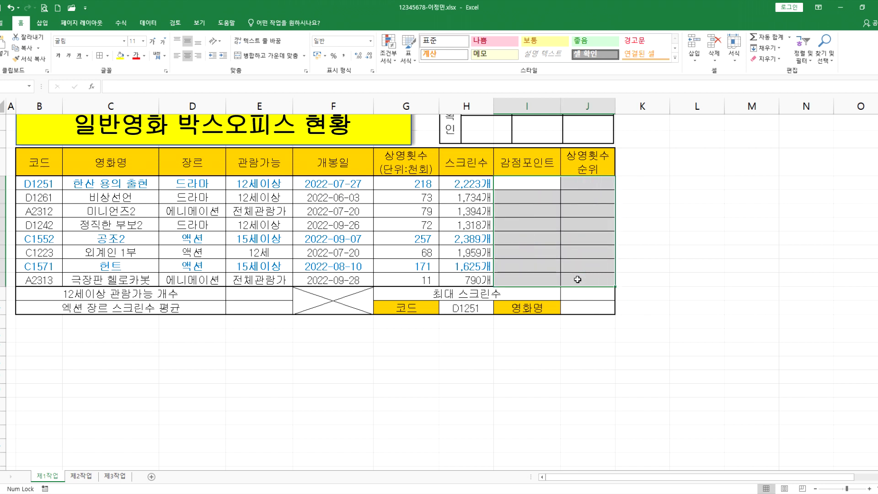
pyautogui.press('Delete')
pyautogui.write('(1)')
pyautogui.press('Return')
pyautogui.press('Up')
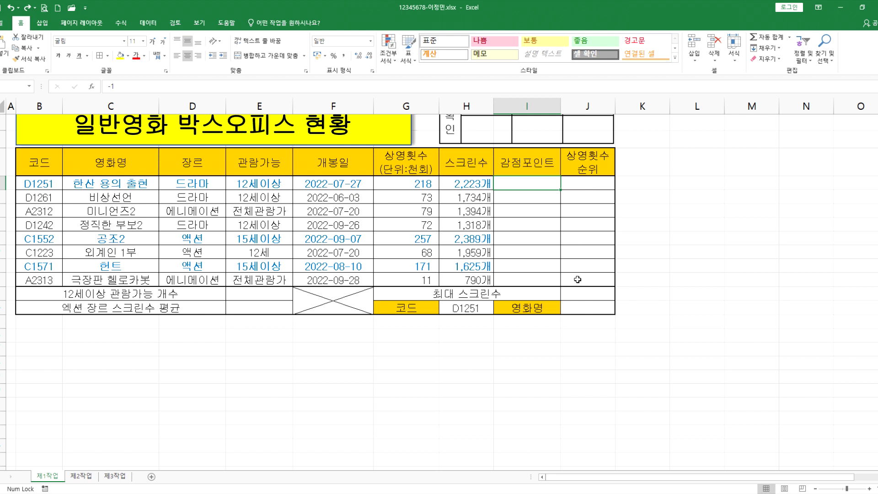
pyautogui.hotkey('ctrl', 'z')
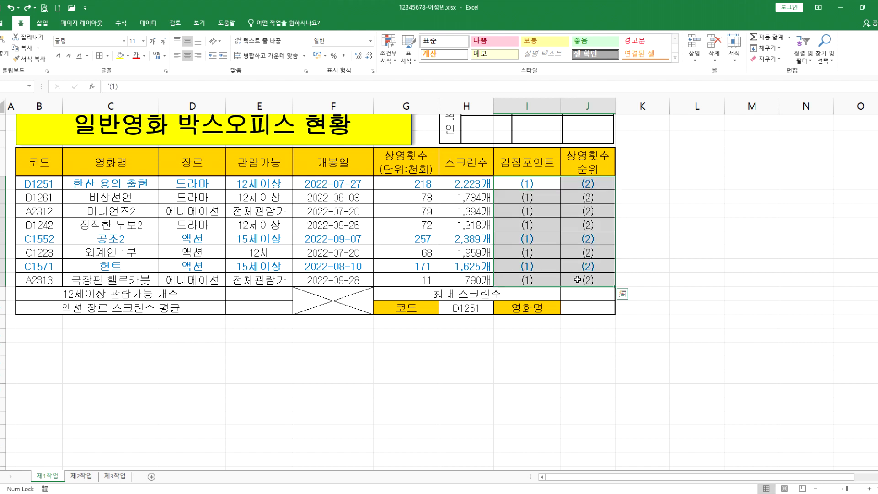
pyautogui.press('Right')
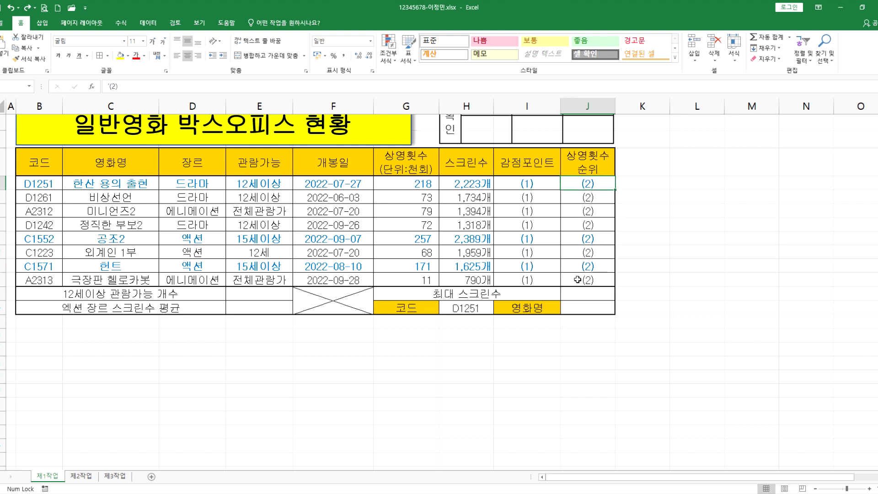
pyautogui.moveTo(535, 185); pyautogui.dragTo(582, 277)
pyautogui.press('Delete')
pyautogui.click(535, 184)
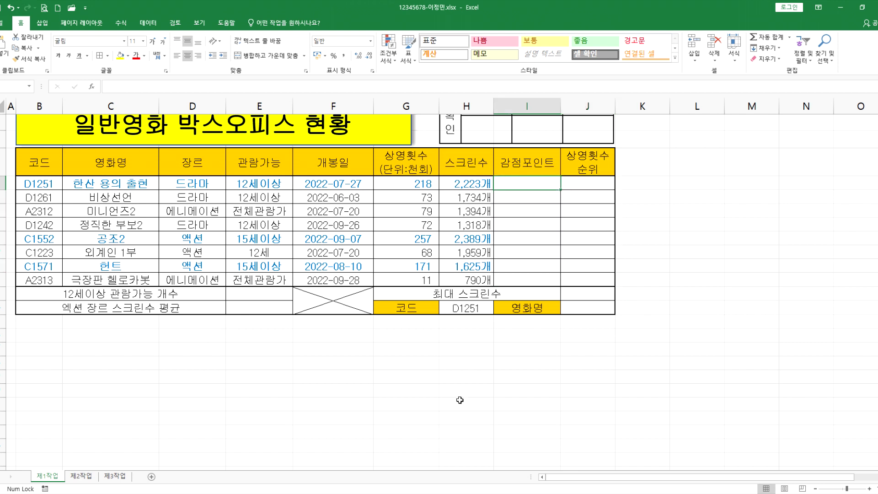
pyautogui.click(365, 492)
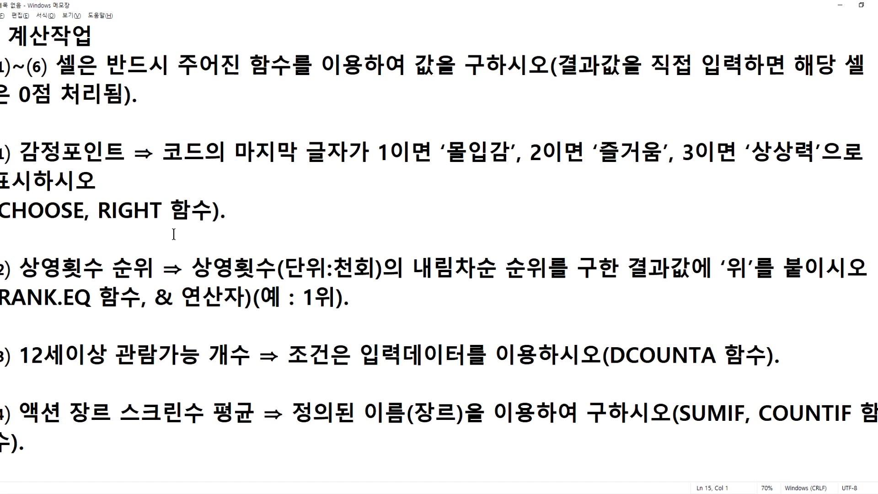
# Step: Inspect cell B4's code D1251 in the spreadsheet, then return to the instructions
pyautogui.hotkey('ctrl', '2')
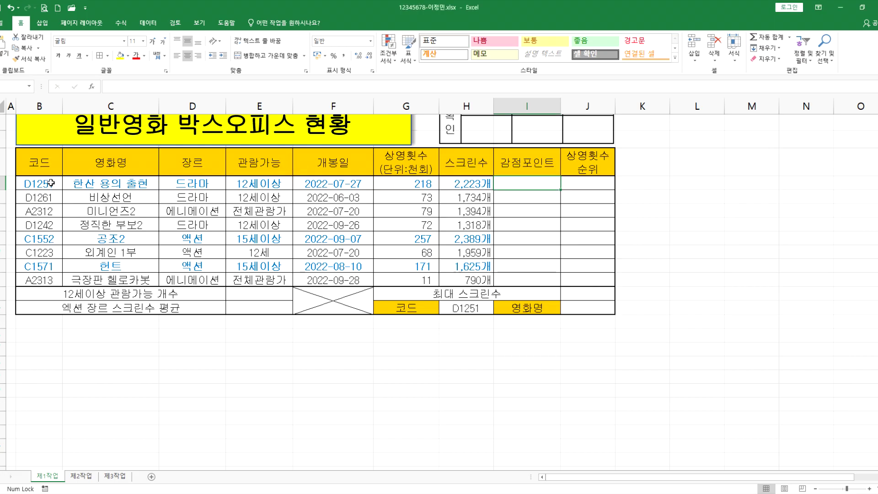
pyautogui.click(49, 183)
pyautogui.doubleClick(49, 183)
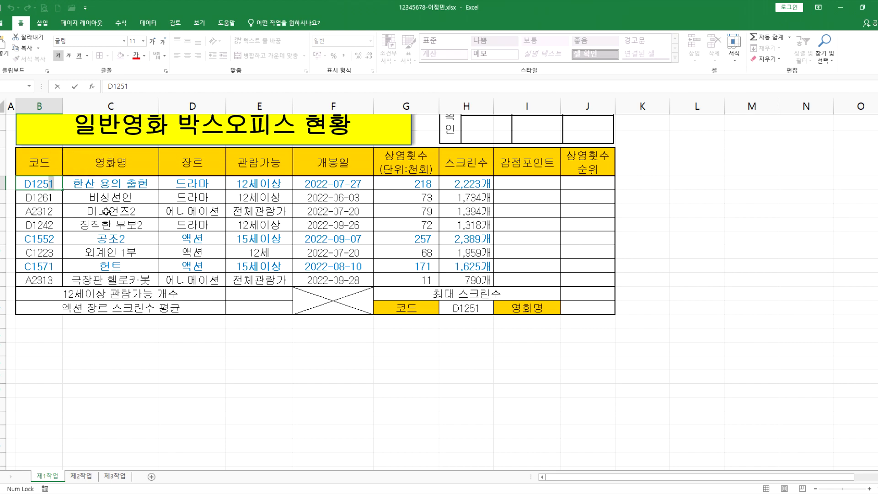
pyautogui.hotkey('alt', 'Tab')
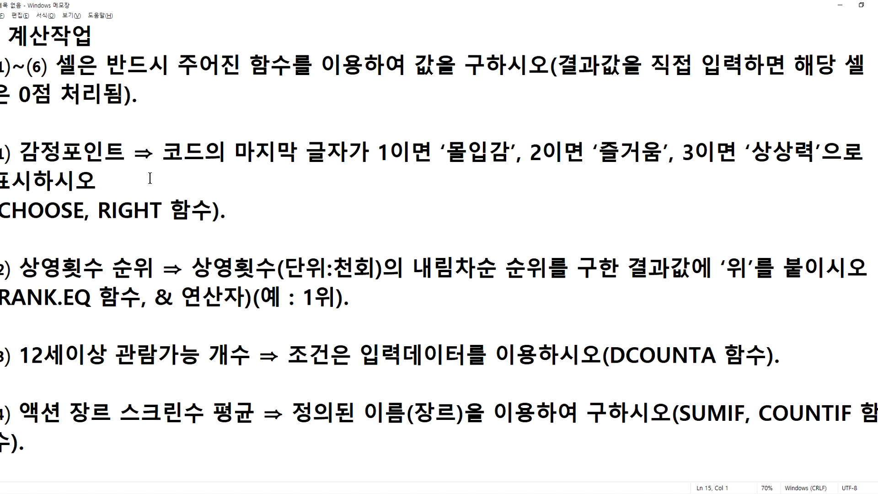
# Step: Highlight the CHOOSE, RIGHT hint, then insert blank lines after the general 계산작업 instruction
pyautogui.moveTo(2, 208); pyautogui.dragTo(210, 213)
pyautogui.click(210, 213)
pyautogui.scroll(2, 192, 204)
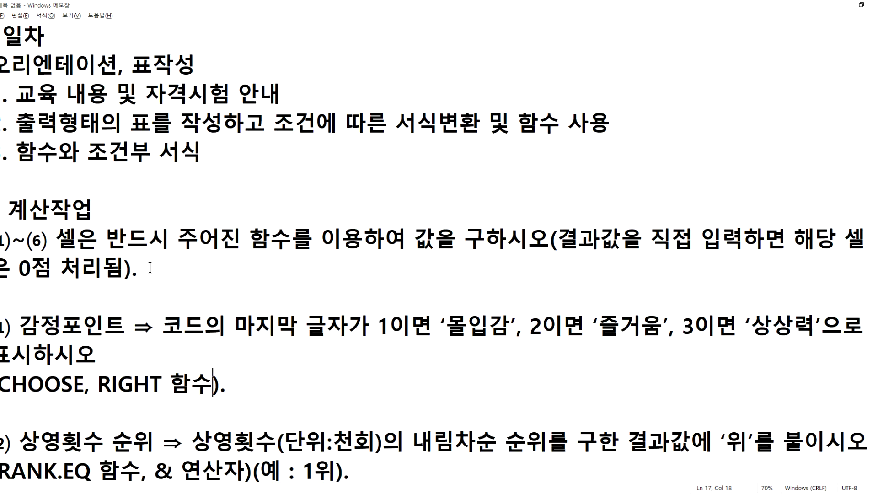
pyautogui.click(160, 280)
pyautogui.press('Return')
pyautogui.press('Return')
pyautogui.press('Return')
pyautogui.press('Return')
pyautogui.press('Return')
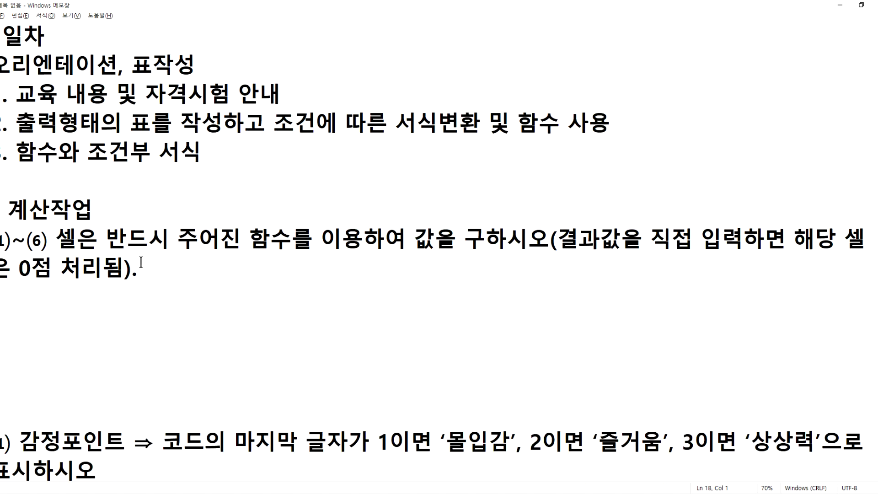
pyautogui.scroll(-2, 135, 204)
pyautogui.click(31, 136)
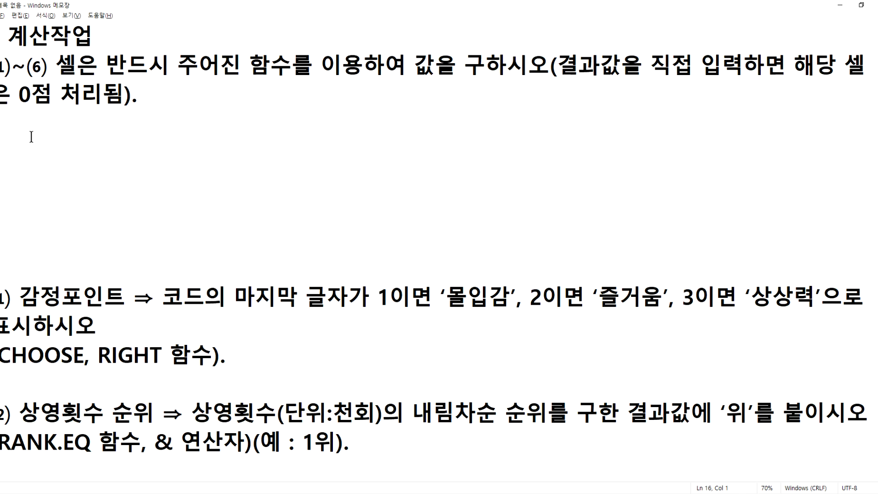
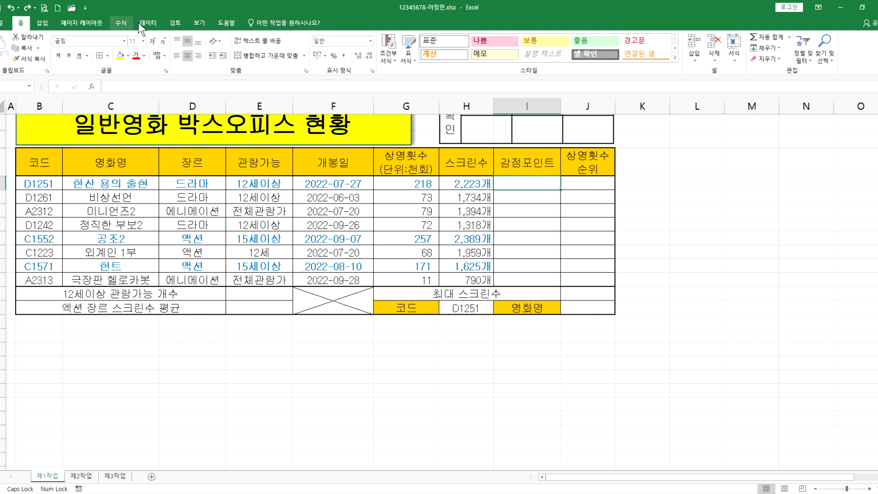
# Step: Browse the 재무, 논리, 텍스트, 날짜 및 시간, 찾기/참조, 수학/삼각 and more-functions lists on the 수식 tab
pyautogui.click(123, 23)
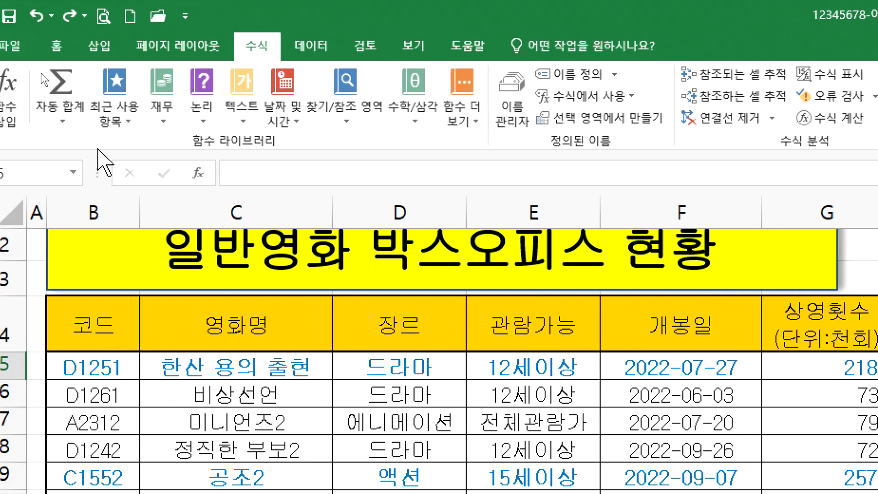
pyautogui.click(161, 120)
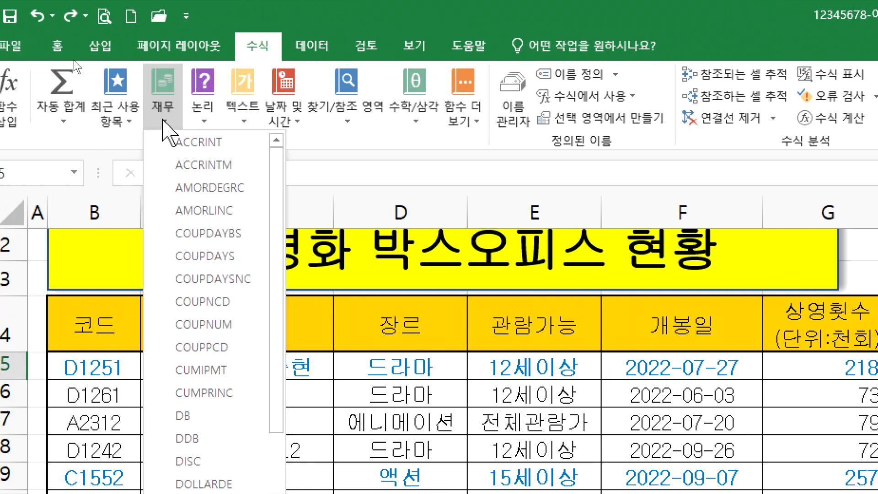
pyautogui.click(202, 120)
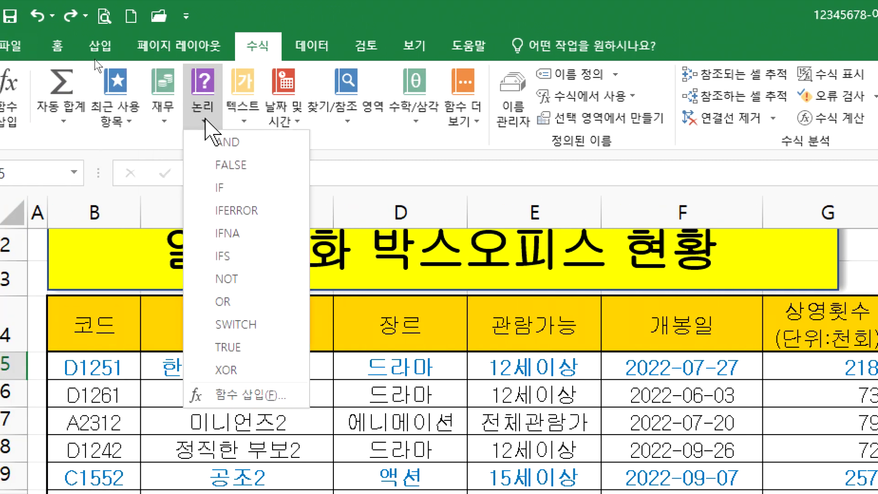
pyautogui.click(247, 120)
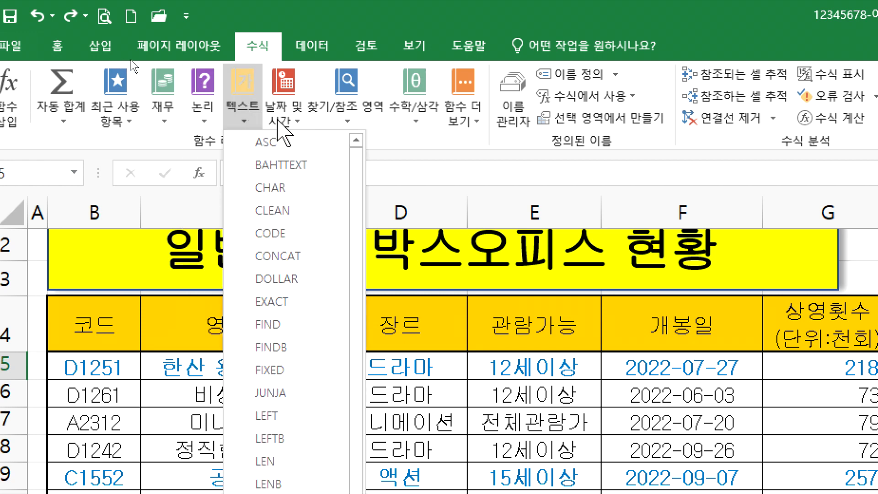
pyautogui.click(281, 121)
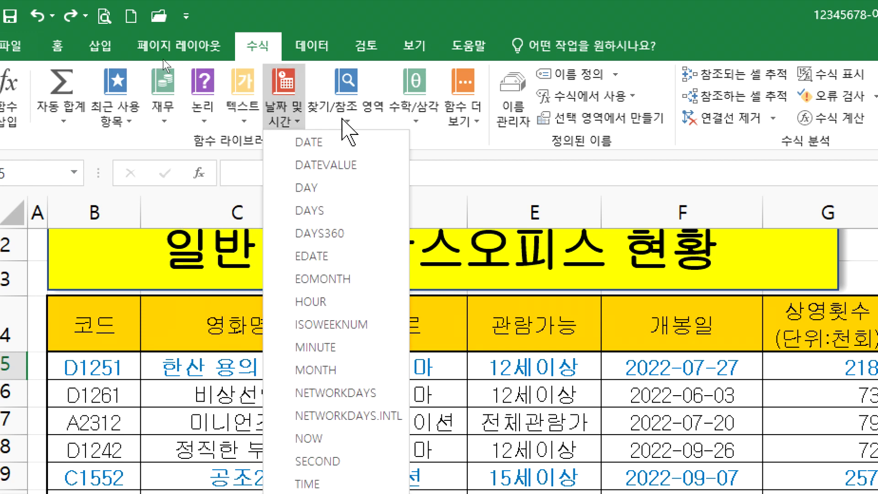
pyautogui.click(341, 120)
pyautogui.click(418, 118)
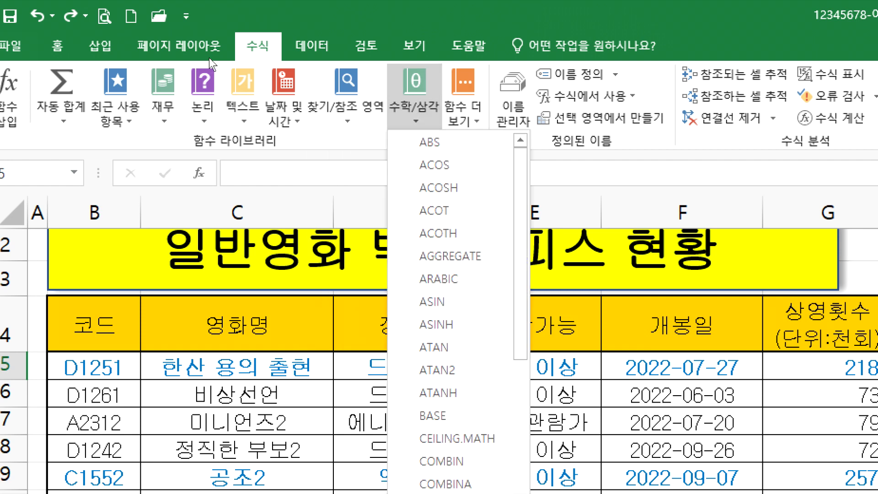
pyautogui.click(460, 117)
pyautogui.moveTo(485, 142)
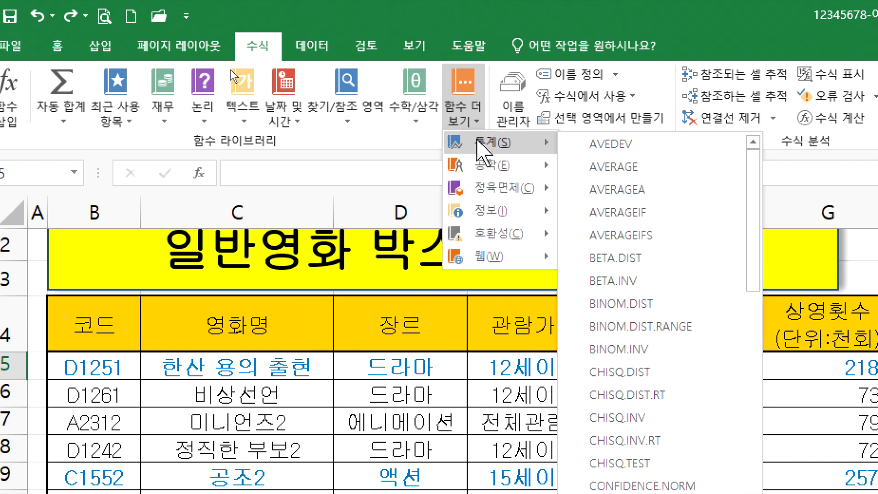
# Step: Revisit the 재무 and 논리 function lists, then close the function list
pyautogui.click(166, 120)
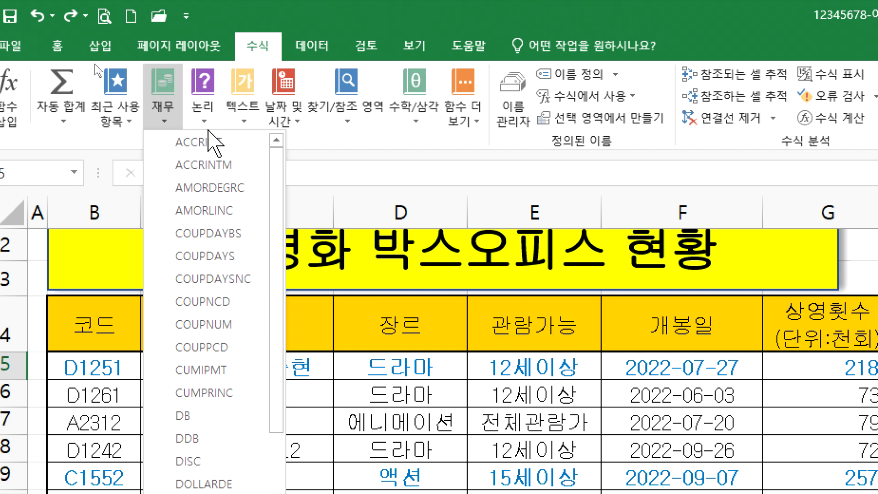
pyautogui.click(203, 120)
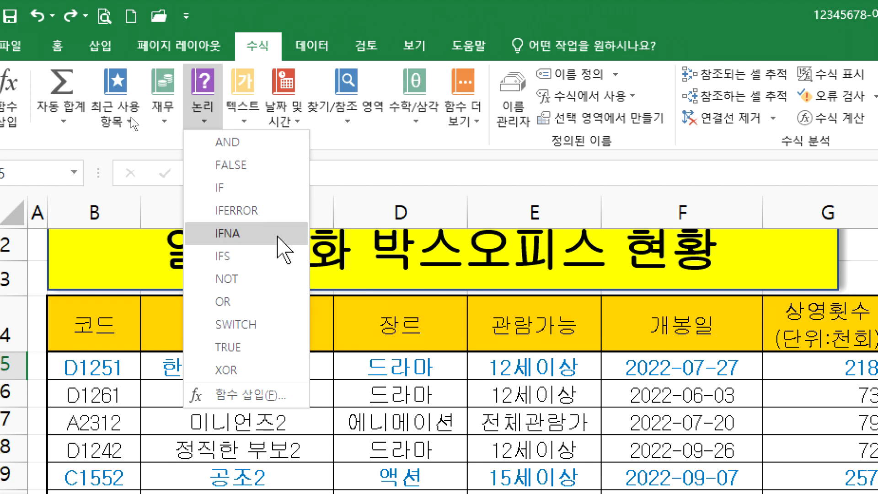
pyautogui.click(392, 339)
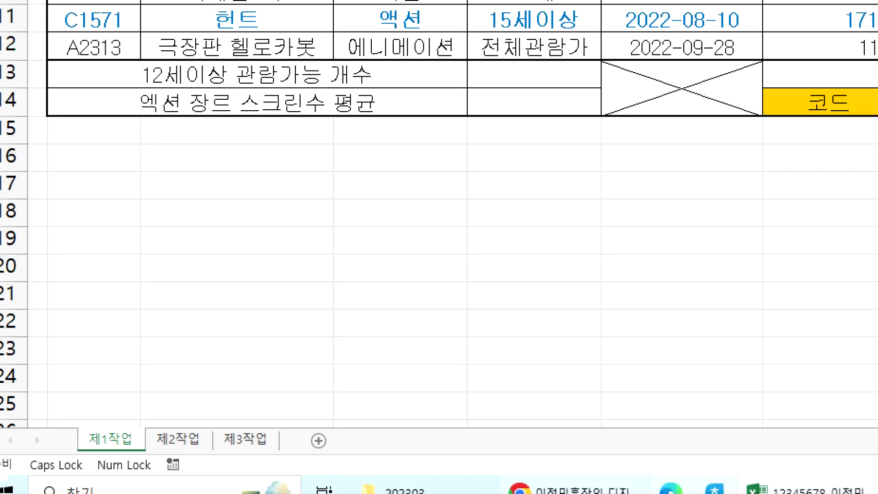
pyautogui.click(812, 490)
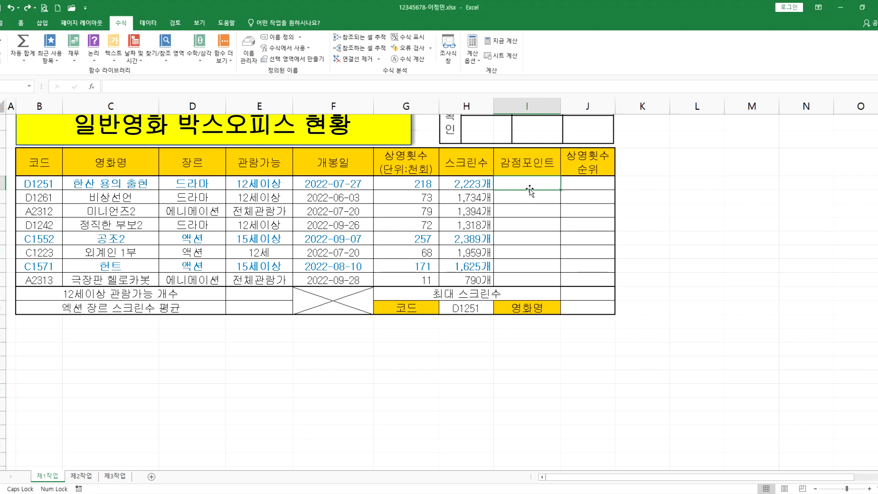
# Step: Copy the =CHOOSE(RIGHT(B5, 1), "몰입감", "즐거움", "상상력") line from Notepad, then return to Excel
pyautogui.hotkey('alt', 'Tab')
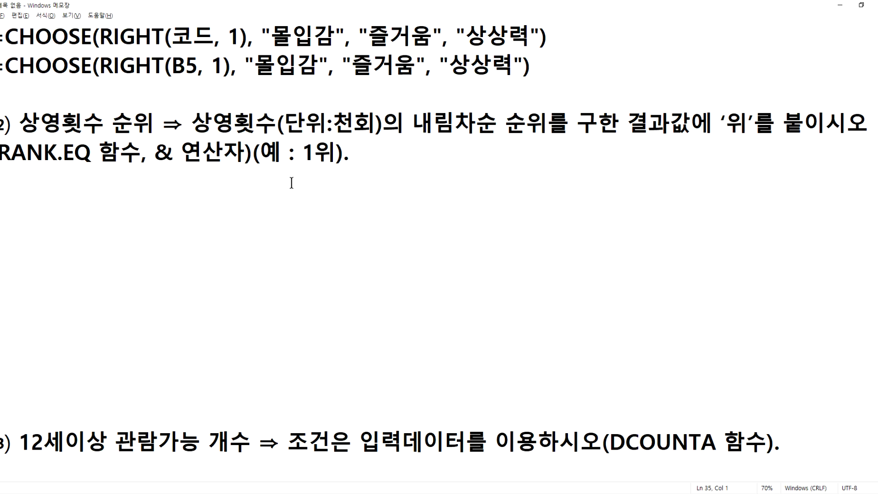
pyautogui.scroll(1, 121, 160)
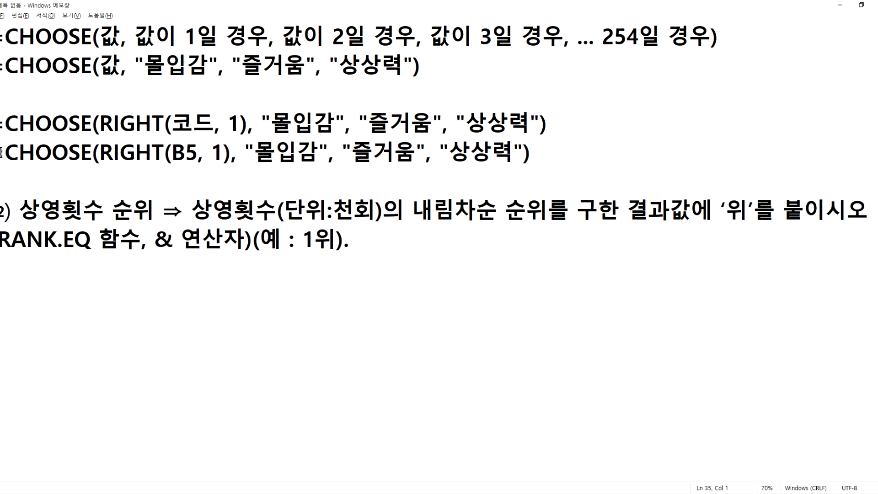
pyautogui.moveTo(1, 152); pyautogui.dragTo(536, 152)
pyautogui.hotkey('ctrl', 'c')
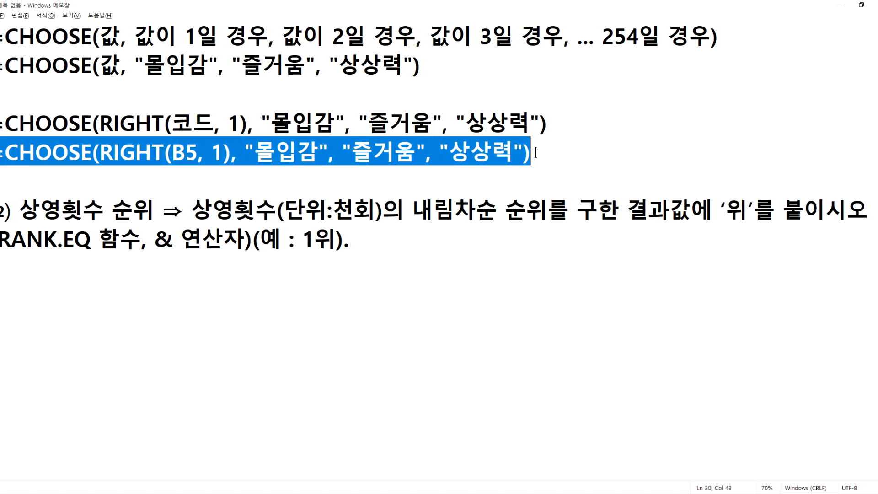
pyautogui.hotkey('alt', 'Tab')
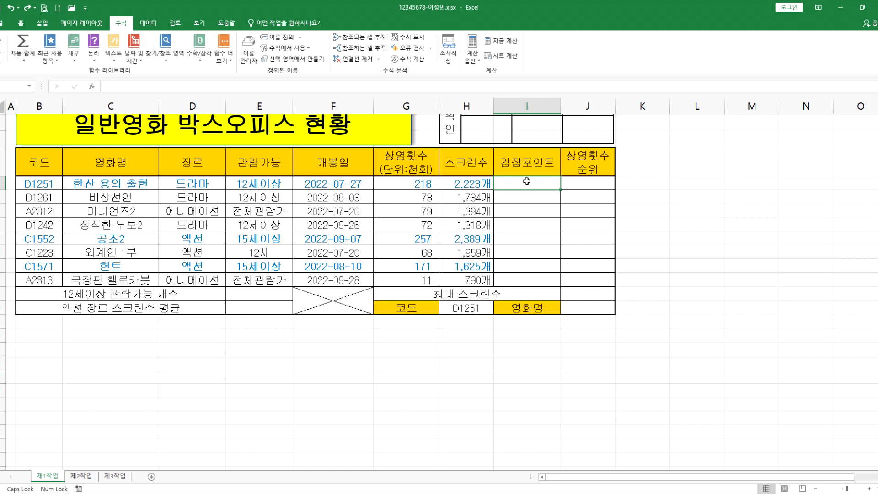
# Step: Enter =CHOOSE(RIGHT(B5,1),"몰입감","즐거움","상상력") in I5, removing the pasted duplicate start
pyautogui.write('=초ㅗ')
pyautogui.press('BackSpace')
pyautogui.press('BackSpace')
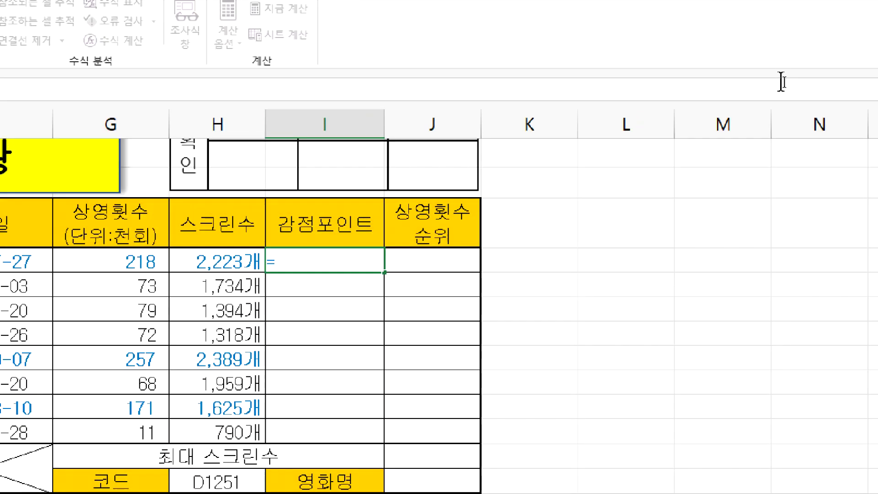
pyautogui.write('CHOOSE(')
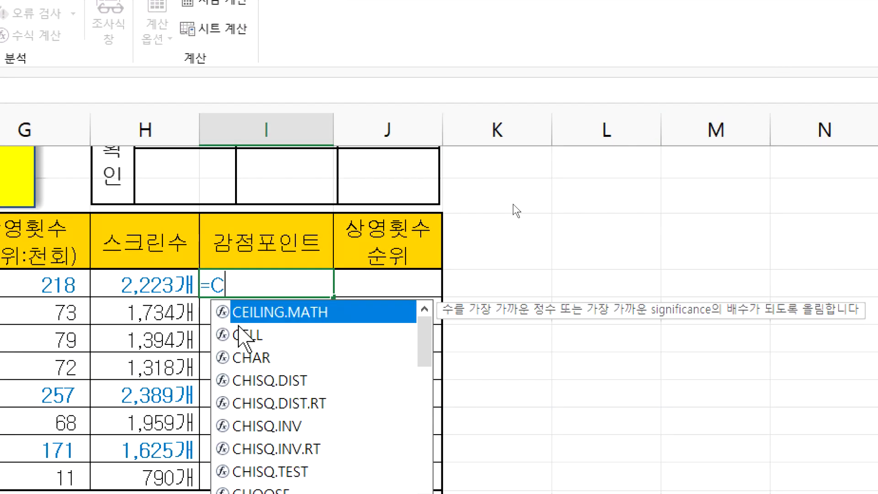
pyautogui.write('RIGHT(')
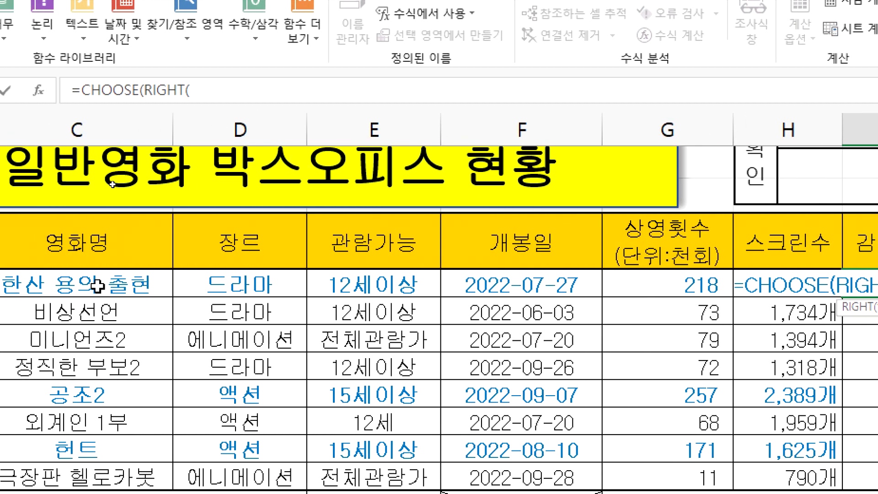
pyautogui.click(72, 281)
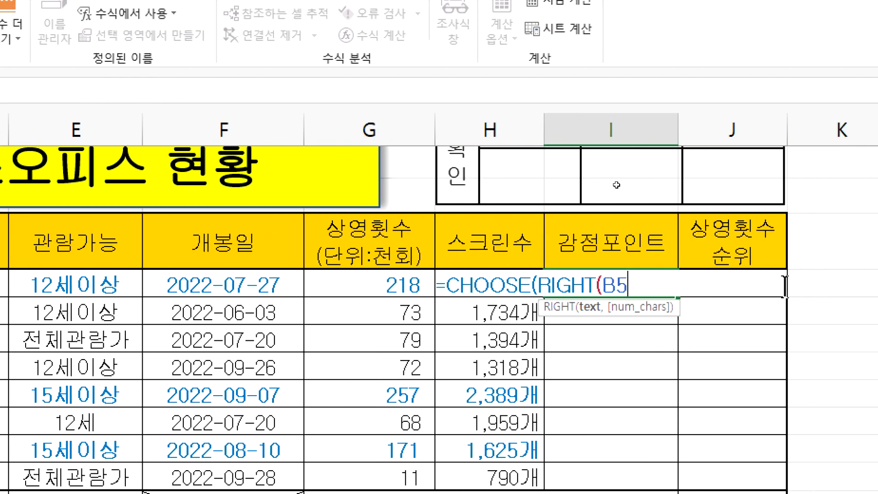
pyautogui.write(',1')
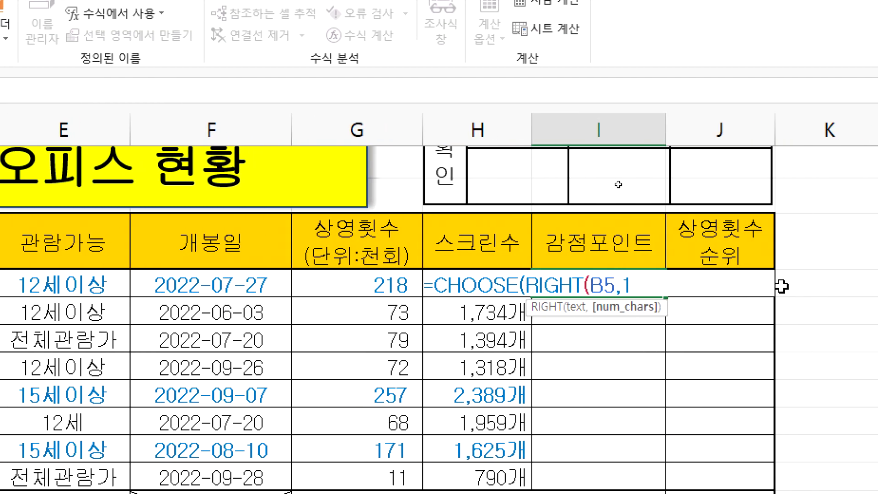
pyautogui.write('),')
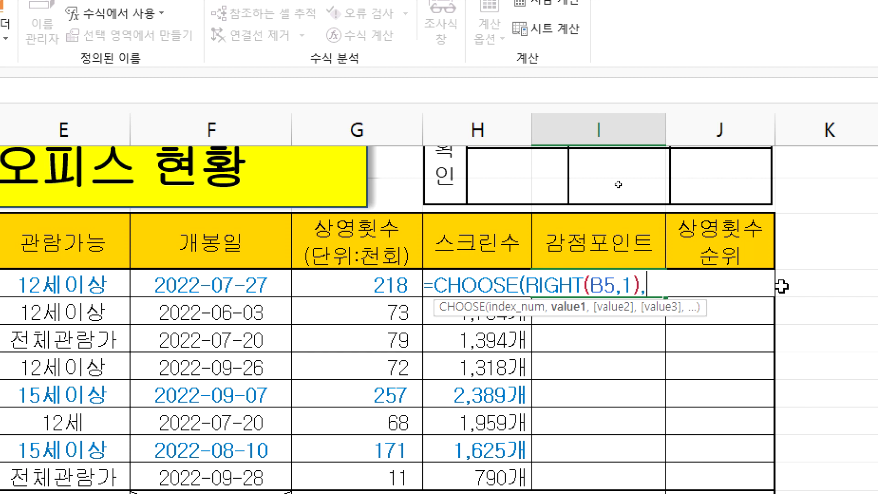
pyautogui.hotkey('ctrl', 'v')
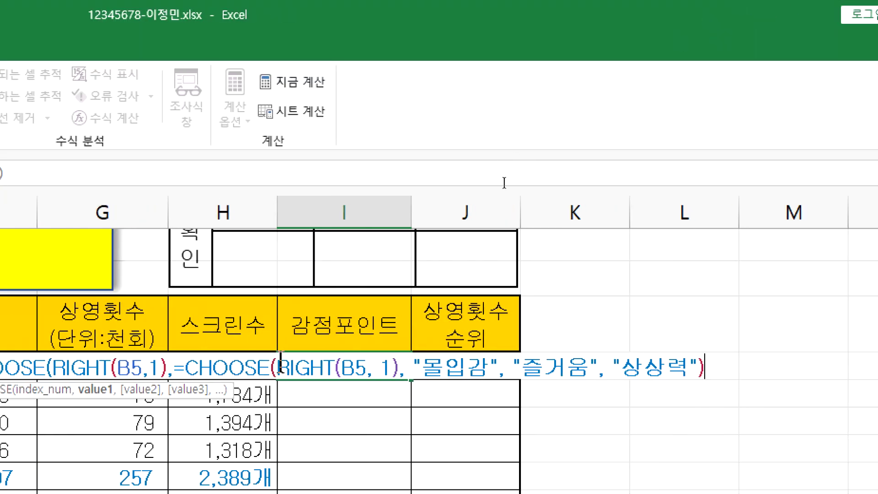
pyautogui.moveTo(175, 368); pyautogui.dragTo(410, 368)
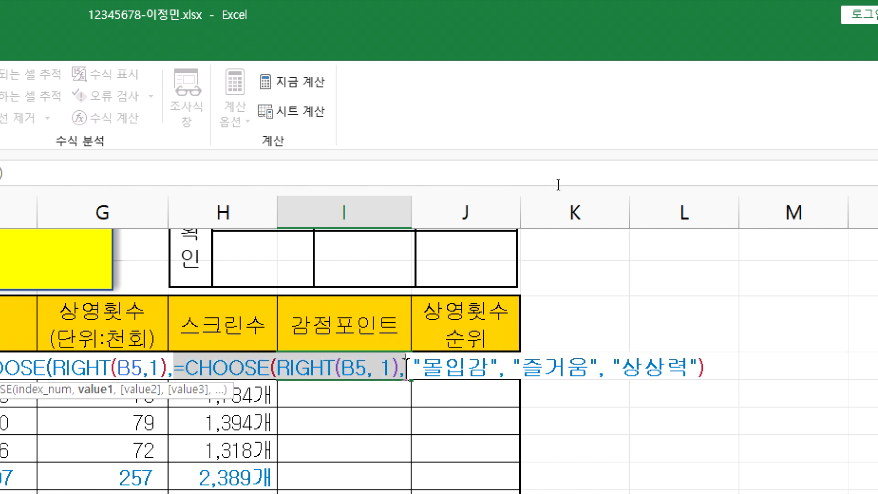
pyautogui.press('Delete')
pyautogui.press('Delete')
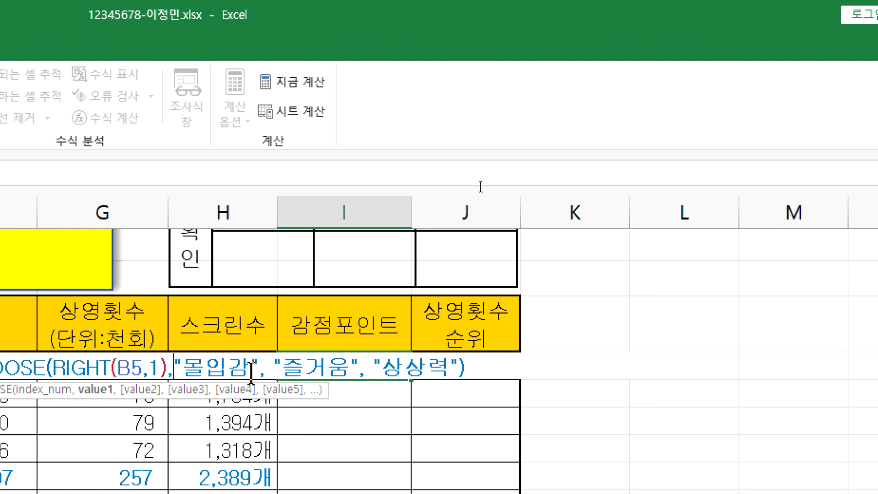
pyautogui.press('Return')
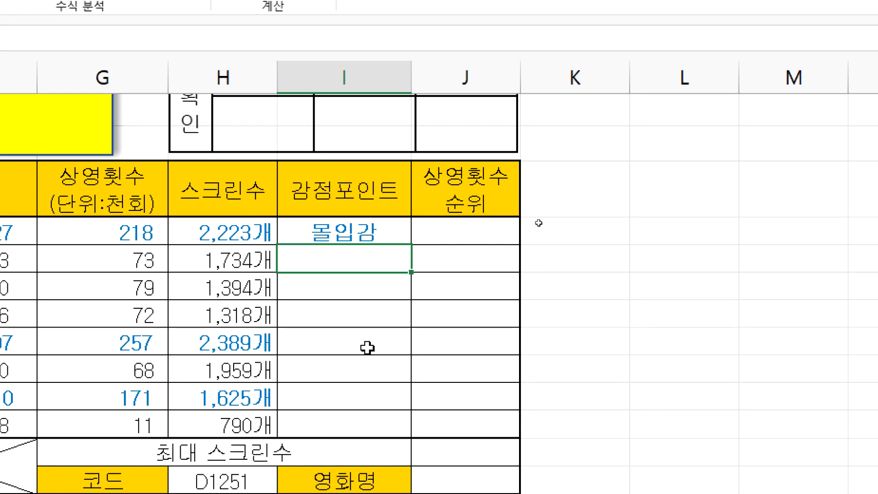
# Step: Reopen I5's formula to verify it, then go back to the notes
pyautogui.click(380, 363)
pyautogui.doubleClick(381, 229)
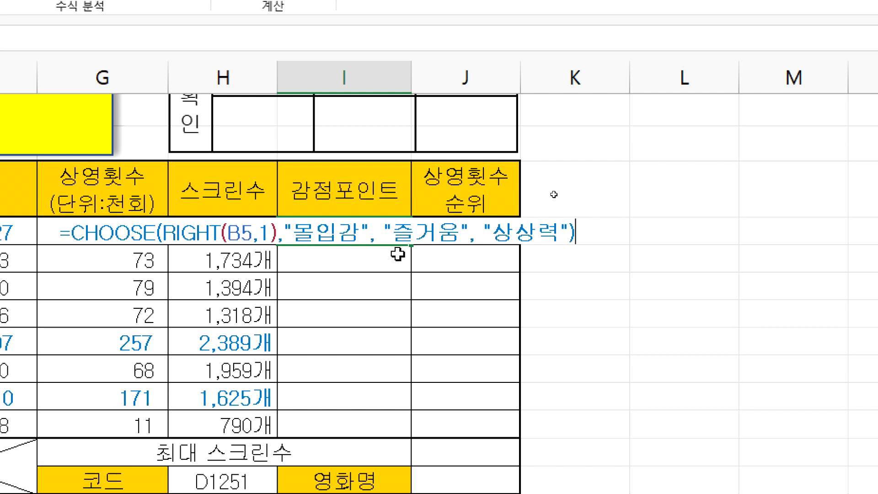
pyautogui.press('Return')
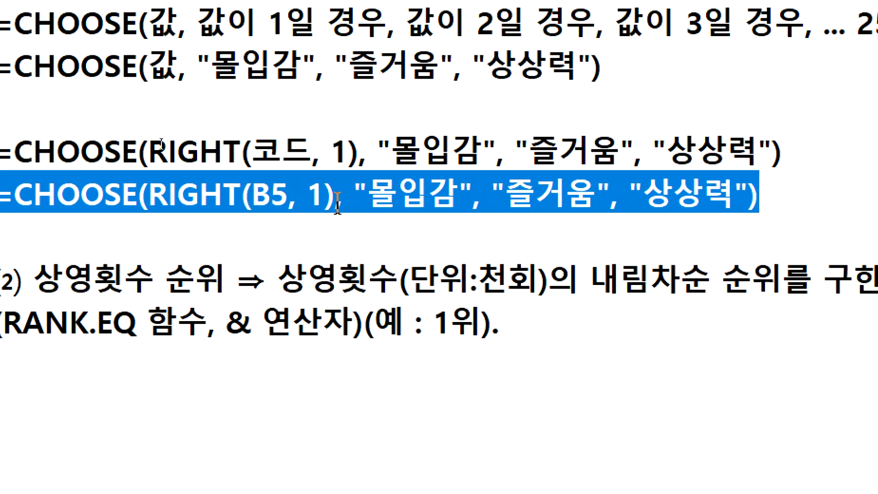
# Step: Fix the spacing after '1),' in the B5 CHOOSE formula line
pyautogui.click(354, 192)
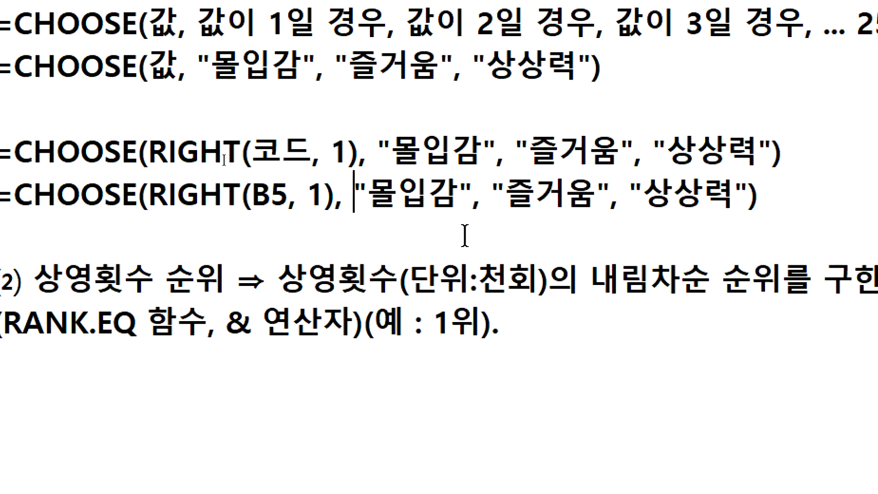
pyautogui.press('BackSpace')
pyautogui.press('Left')
pyautogui.press('Left')
pyautogui.press('Delete')
pyautogui.press('Delete')
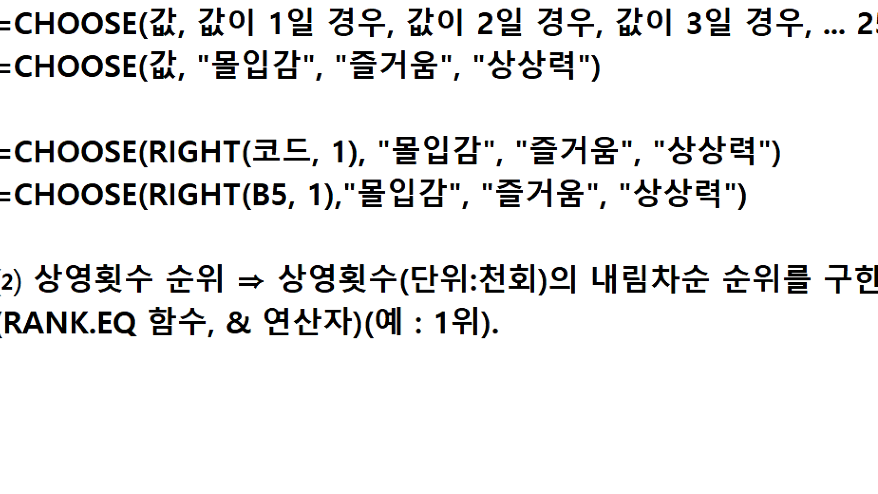
# Step: Fix the spacing after 'B5,' in the formula line, then return to the Excel sheet
pyautogui.press('Left')
pyautogui.press('Left')
pyautogui.press('Left')
pyautogui.hotkey('shift', 'Right')
pyautogui.press('Delete')
pyautogui.press('Left')
pyautogui.press('Delete')
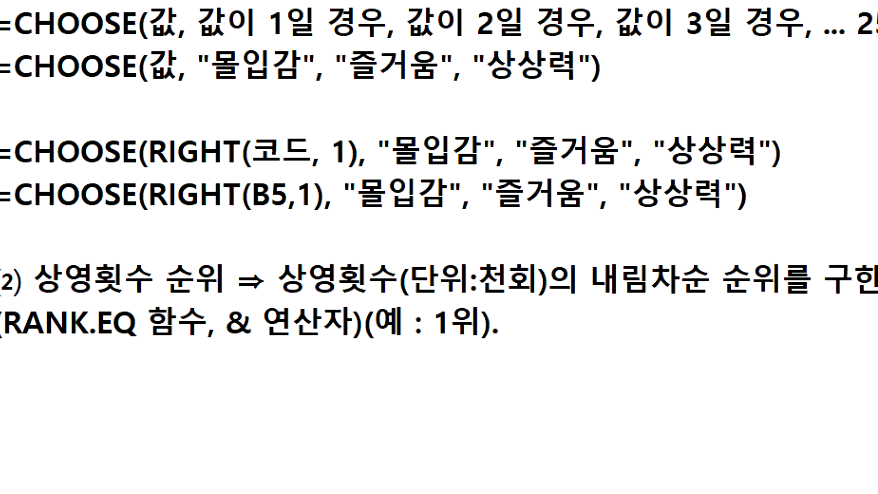
pyautogui.press('Right')
pyautogui.press('Right')
pyautogui.press('Right')
pyautogui.press('Right')
pyautogui.press('Right')
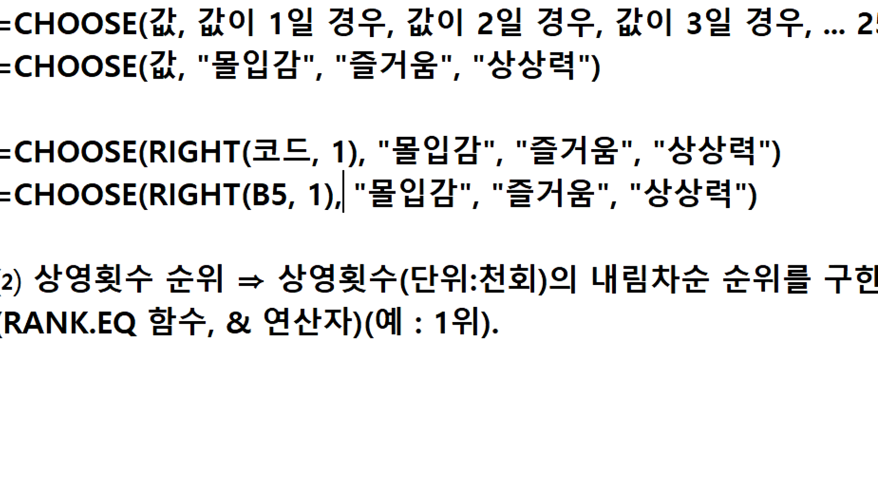
pyautogui.hotkey('shift', 'Right')
pyautogui.hotkey('shift', 'Right')
pyautogui.hotkey('shift', 'Right')
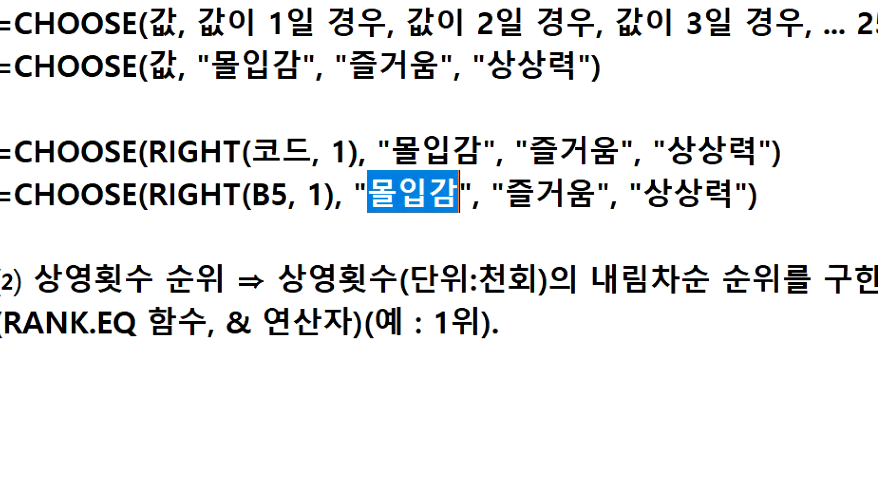
pyautogui.press('Left')
pyautogui.press('Left')
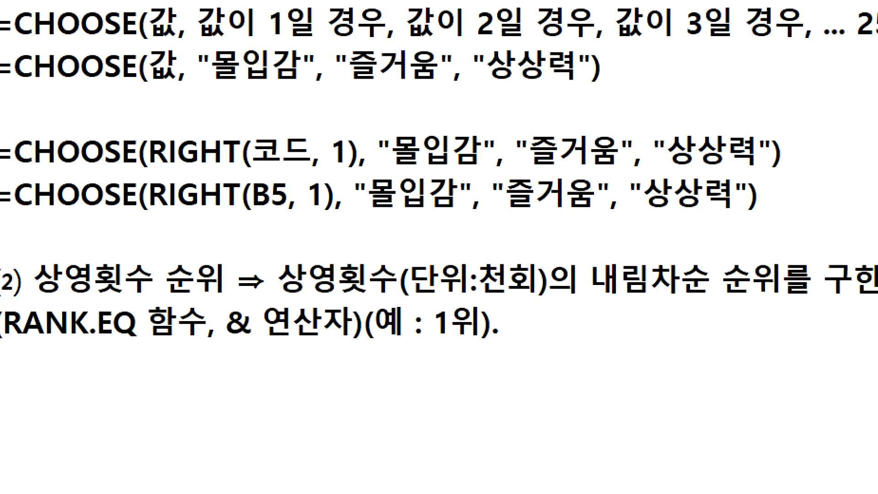
pyautogui.press('End')
pyautogui.hotkey('alt', 'Tab')
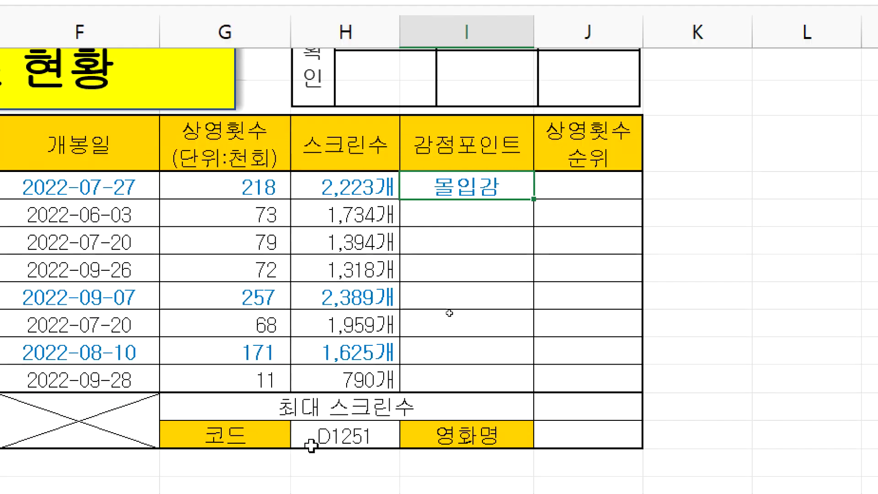
# Step: Select the empty 감점포인트 cells below I5 and glance at the Notepad formulas
pyautogui.moveTo(431, 219); pyautogui.dragTo(424, 380)
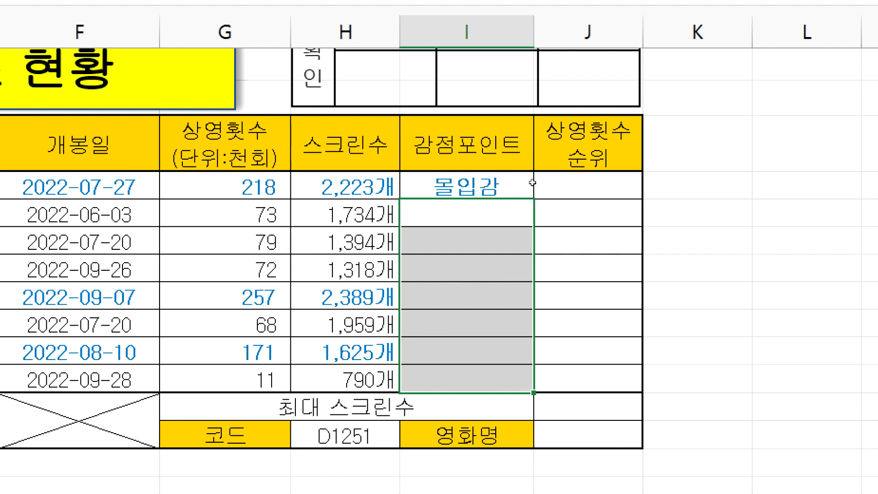
pyautogui.click(477, 186)
pyautogui.click(459, 207)
pyautogui.click(452, 181)
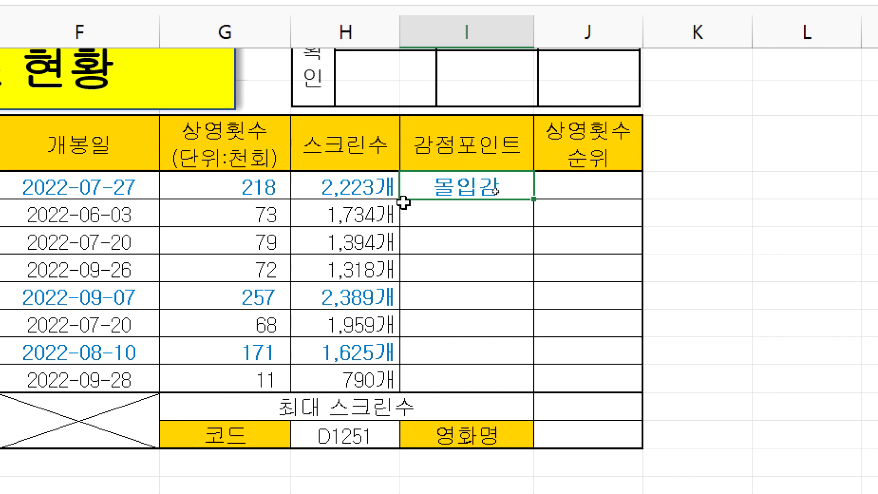
pyautogui.hotkey('alt', 'Tab')
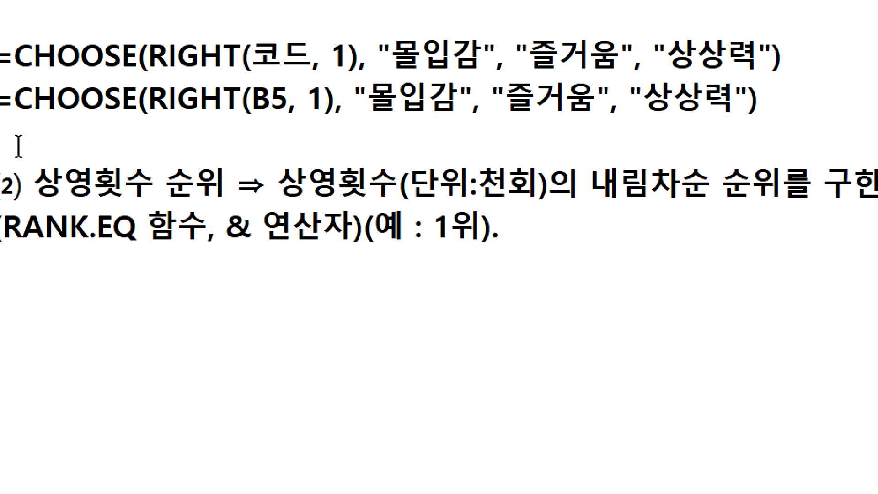
pyautogui.hotkey('alt', 'Tab')
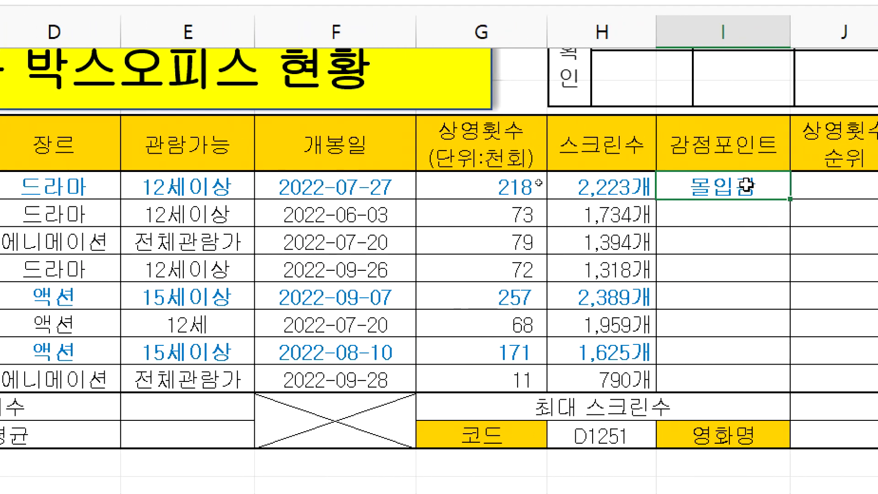
# Step: Drag I5's formula down the 감점포인트 column, then undo that fill
pyautogui.moveTo(729, 215); pyautogui.dragTo(708, 375)
pyautogui.click(712, 190)
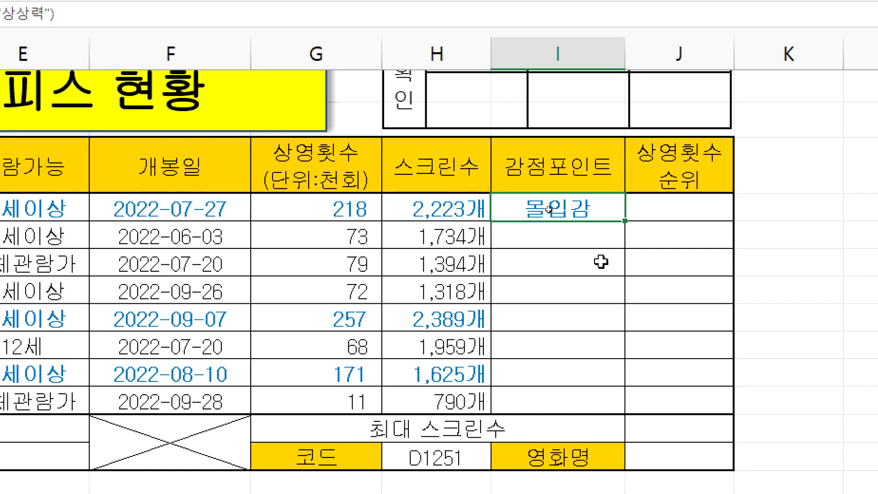
pyautogui.click(634, 234)
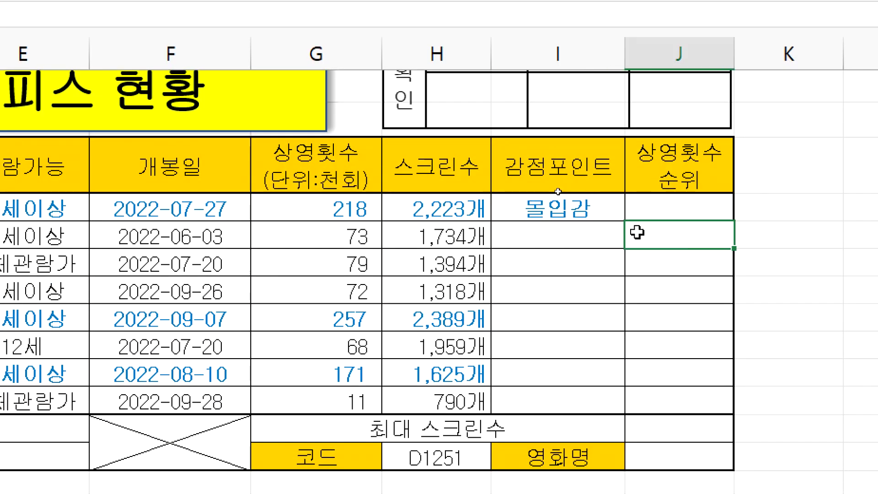
pyautogui.click(579, 207)
pyautogui.hscroll(4, 780, 225)
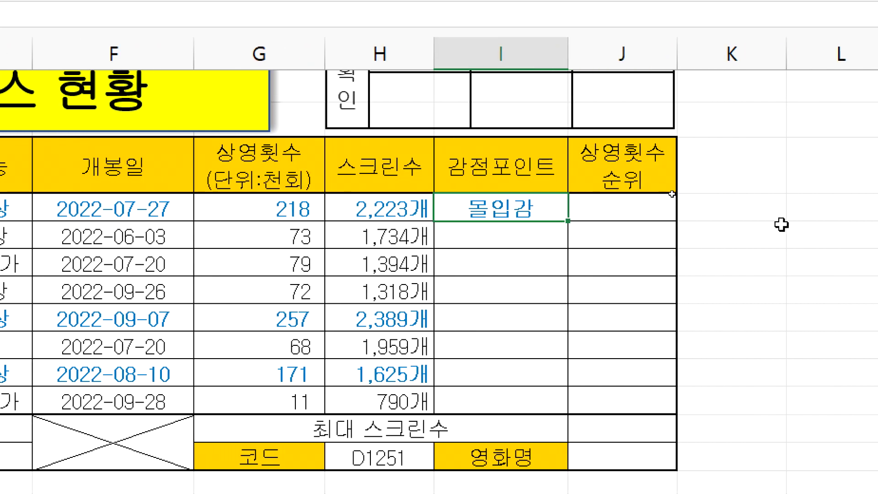
pyautogui.click(784, 215)
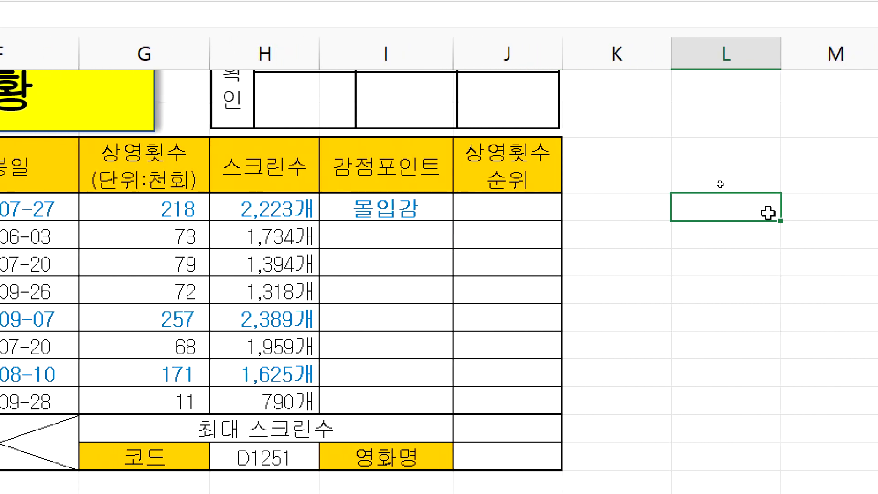
pyautogui.click(414, 209)
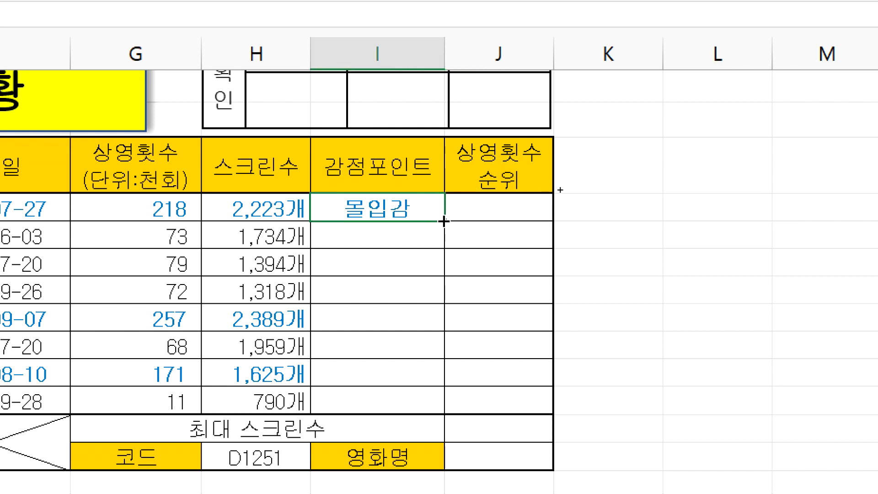
pyautogui.moveTo(444, 221); pyautogui.dragTo(451, 409)
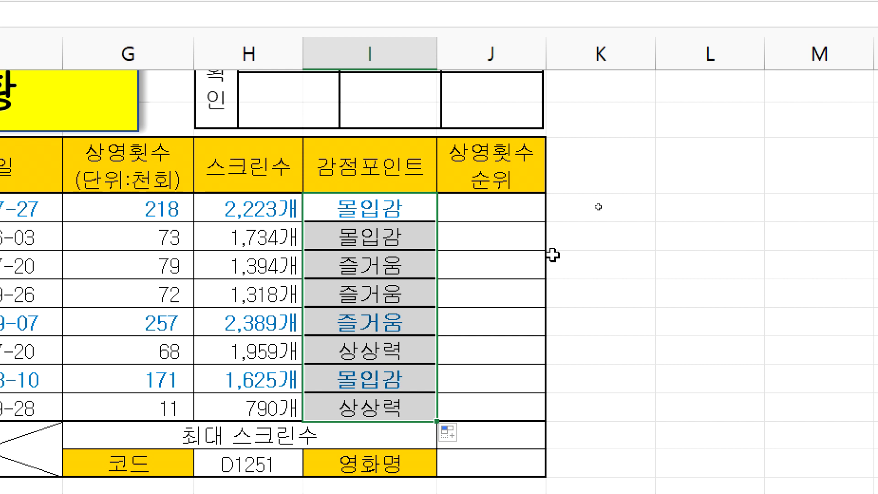
pyautogui.hotkey('ctrl', 'z')
# Step: Dismiss the merged-cell warning and fill I5's formula down to the last movie row
pyautogui.click(382, 237)
pyautogui.click(376, 212)
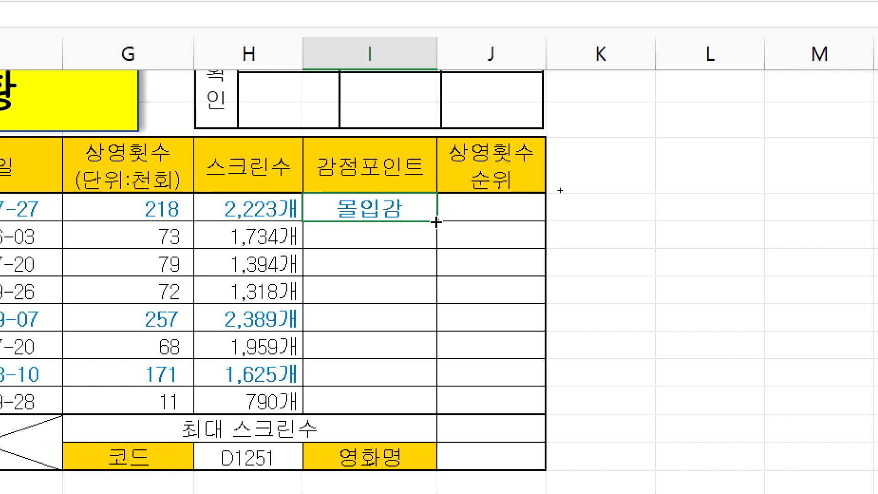
pyautogui.moveTo(436, 221)
pyautogui.mouseDown()
pyautogui.moveTo(439, 405)
pyautogui.moveTo(436, 223)
pyautogui.mouseUp()
pyautogui.doubleClick(436, 222)
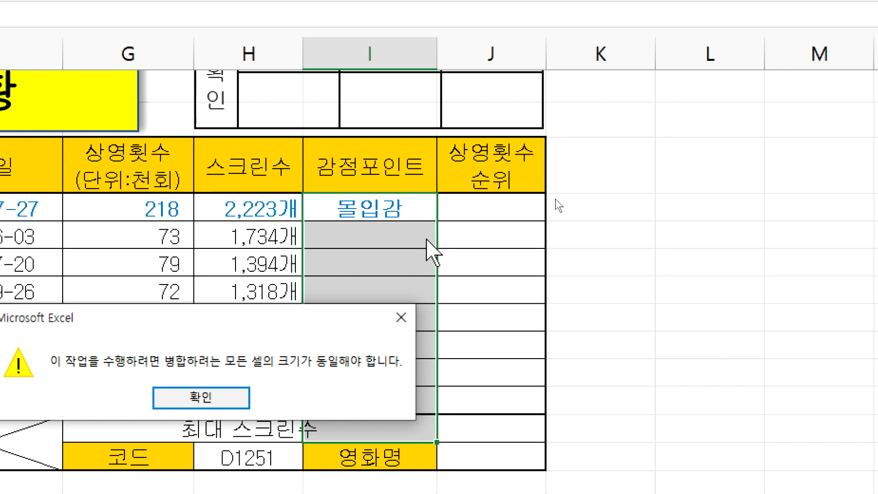
pyautogui.press('Return')
pyautogui.scroll(-1, 364, 379)
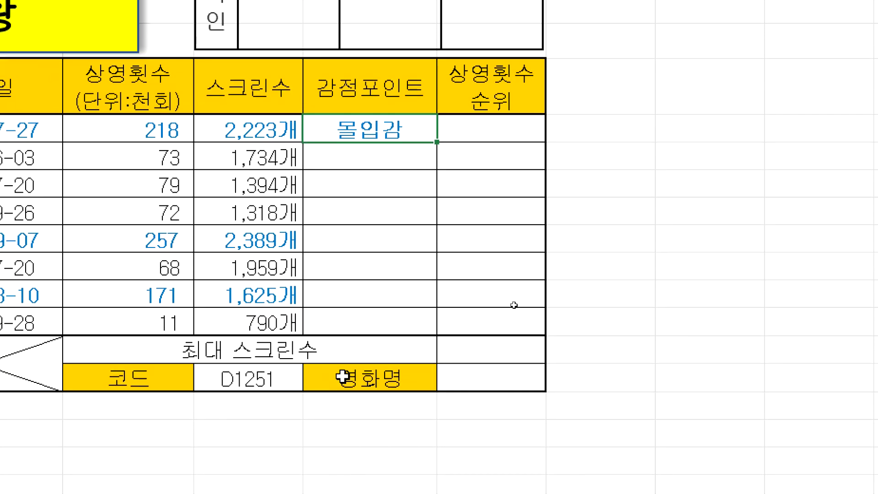
pyautogui.moveTo(351, 347); pyautogui.dragTo(335, 378)
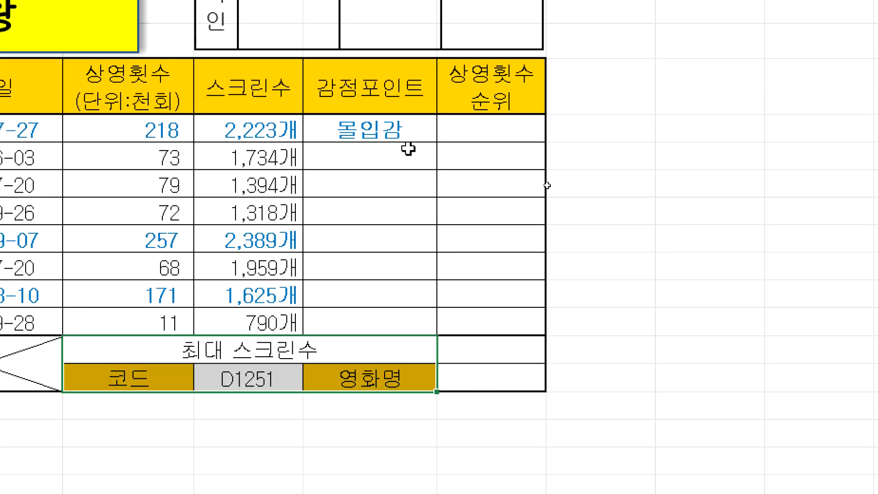
pyautogui.click(410, 131)
pyautogui.moveTo(436, 141); pyautogui.dragTo(426, 327)
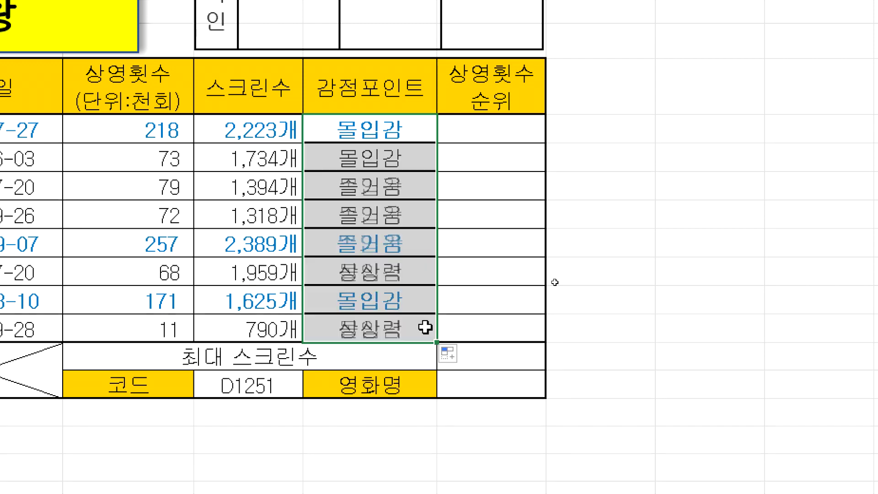
pyautogui.click(661, 249)
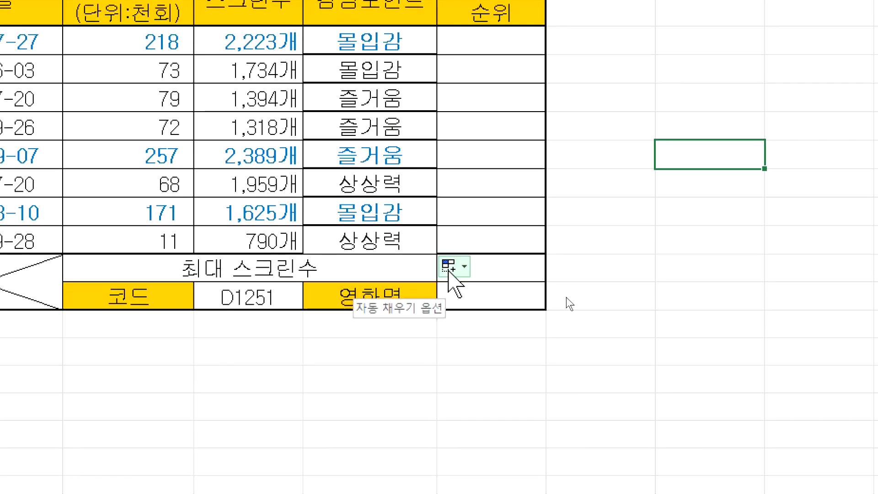
# Step: Apply Fill Without Formatting to the filled 감정포인트 column to restore its borders
pyautogui.click(408, 42)
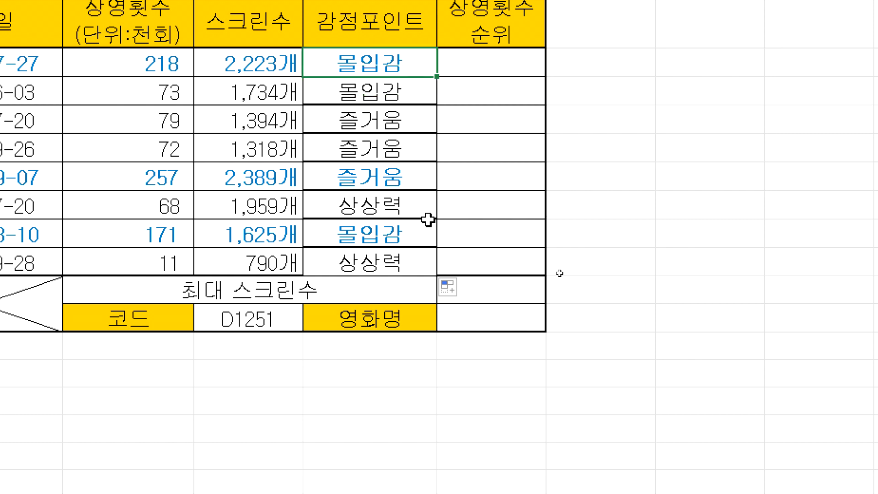
pyautogui.click(716, 174)
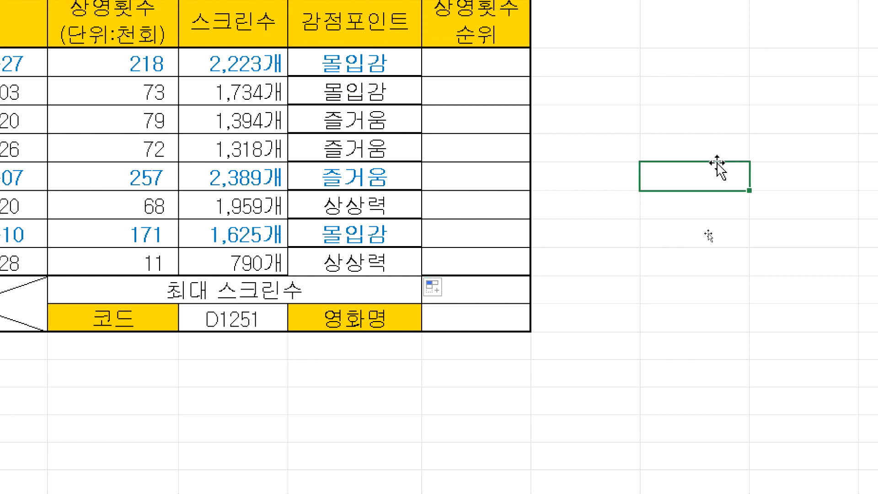
pyautogui.write('F')
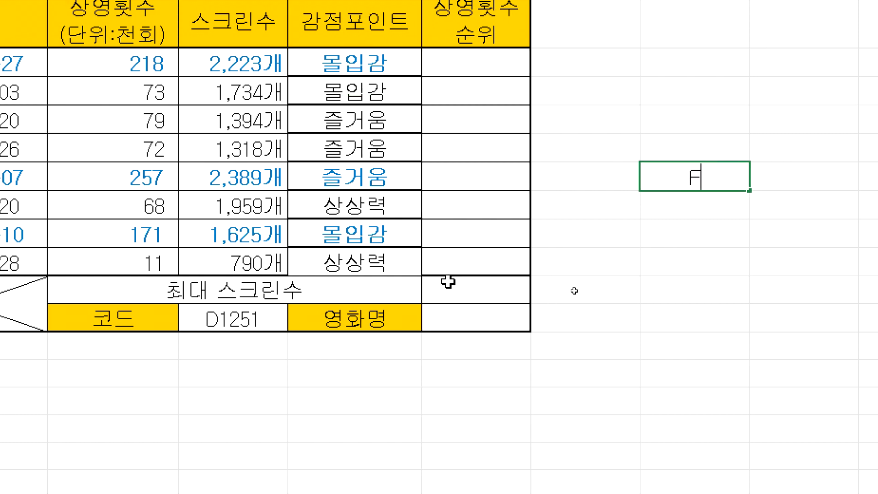
pyautogui.press('BackSpace')
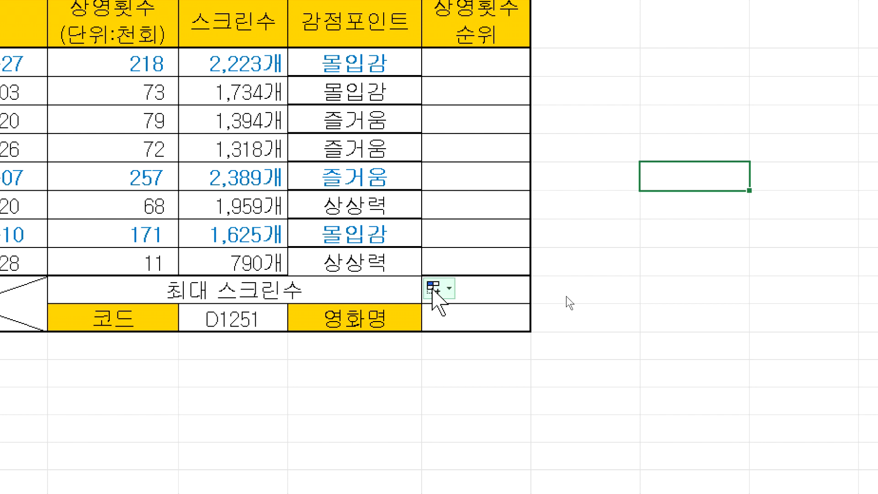
pyautogui.click(435, 289)
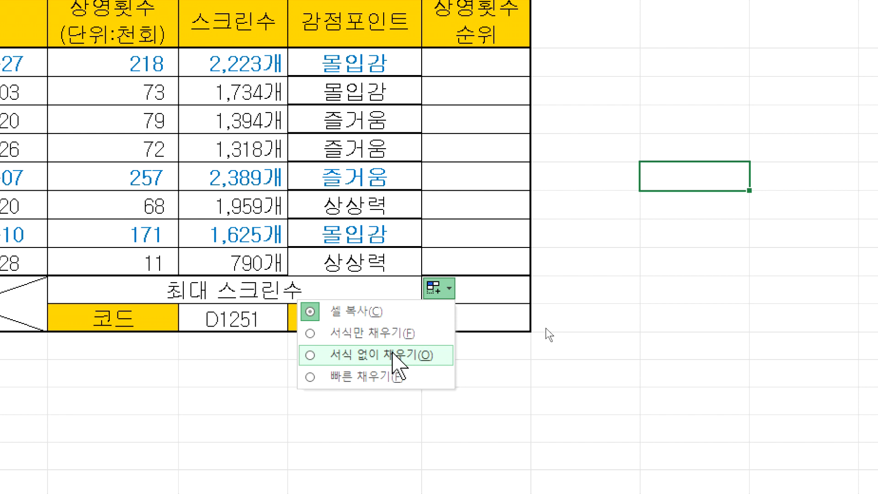
pyautogui.click(393, 355)
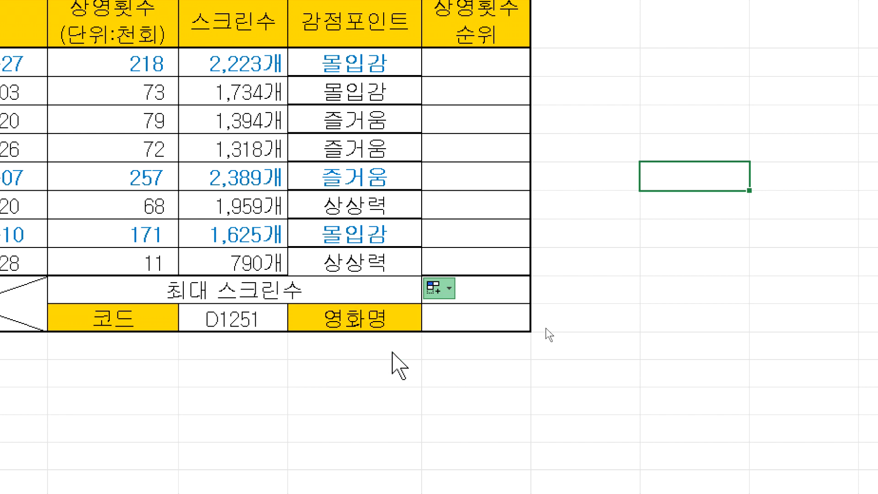
pyautogui.click(600, 257)
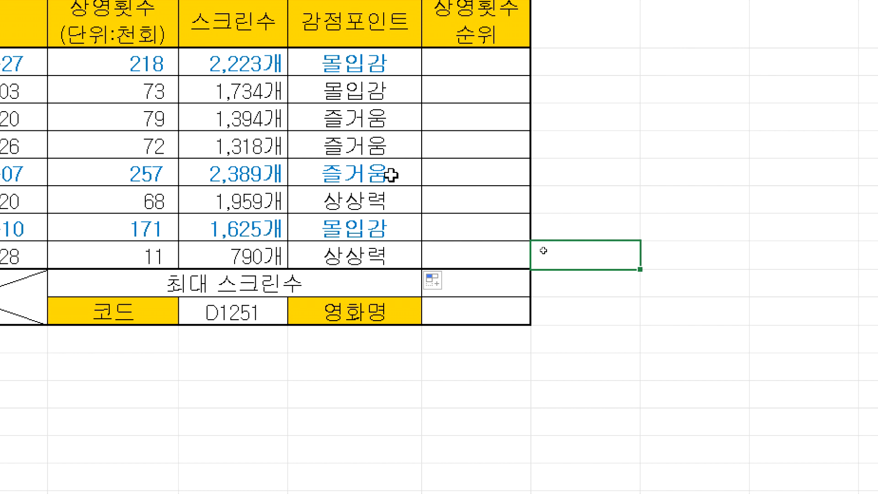
pyautogui.click(440, 284)
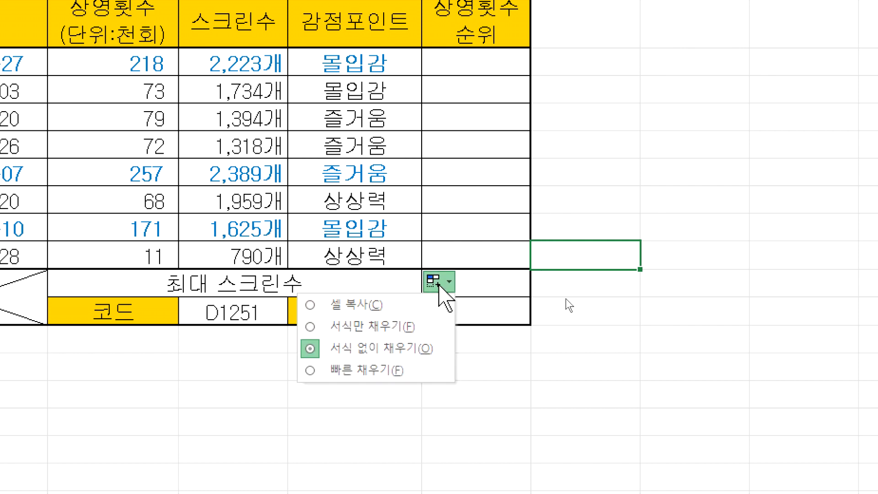
pyautogui.click(382, 349)
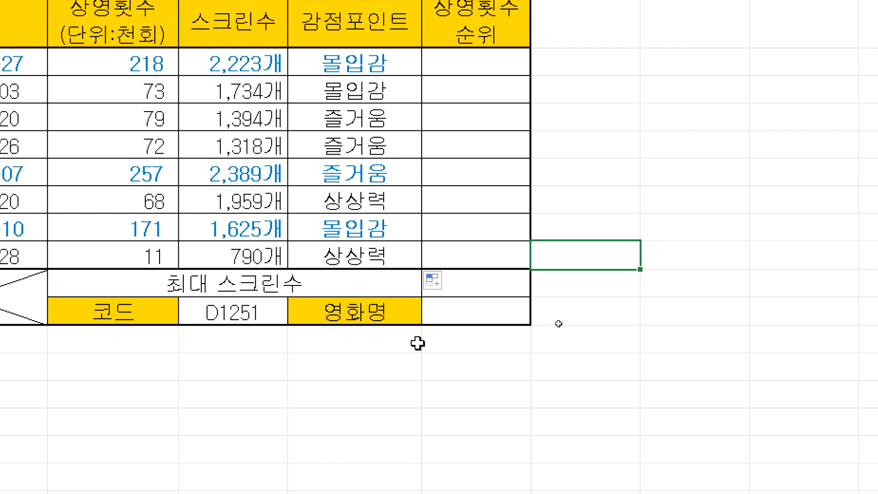
# Step: Clear results below 몰입감, refill the formula down and choose Fill Without Formatting
pyautogui.click(391, 67)
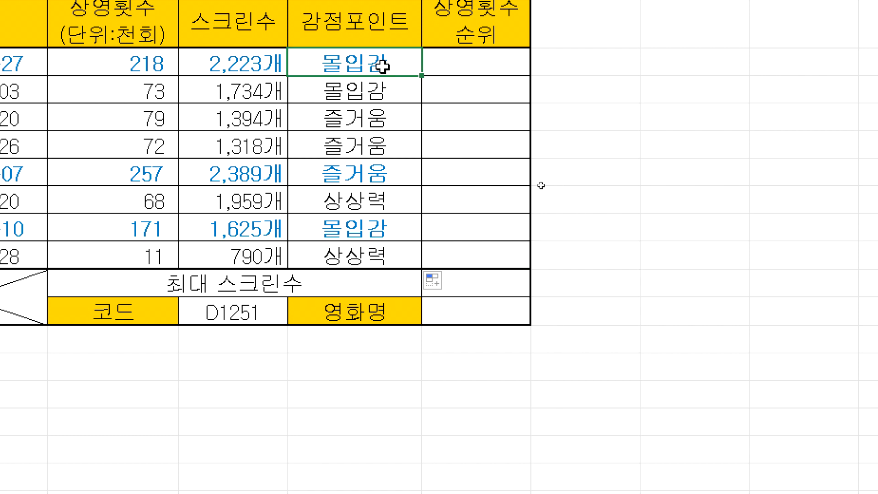
pyautogui.moveTo(407, 88); pyautogui.dragTo(400, 245)
pyautogui.press('Delete')
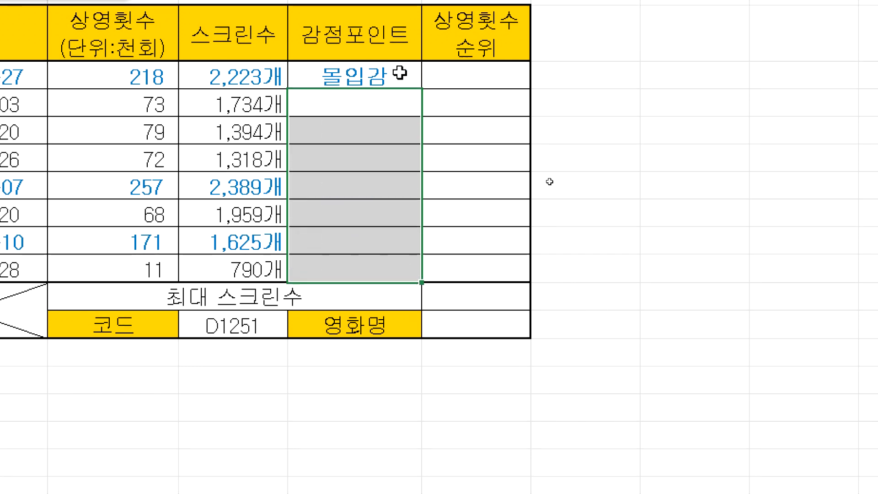
pyautogui.click(399, 60)
pyautogui.moveTo(424, 91); pyautogui.dragTo(418, 287)
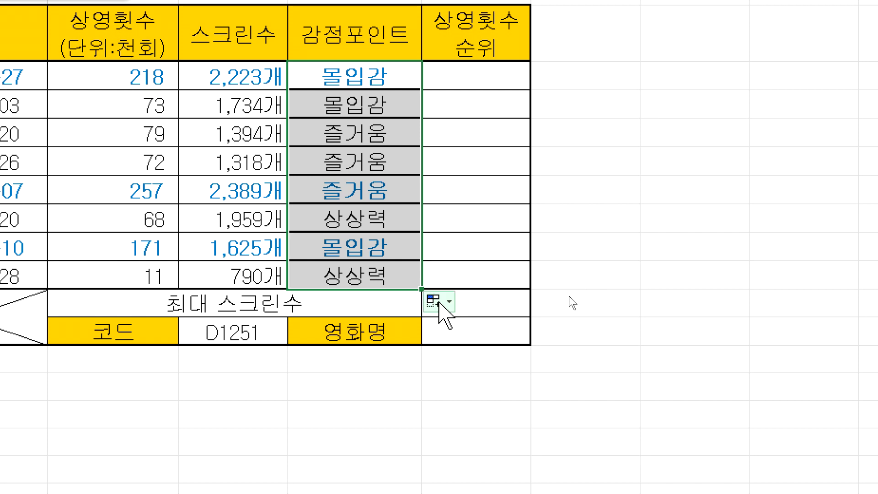
pyautogui.click(438, 302)
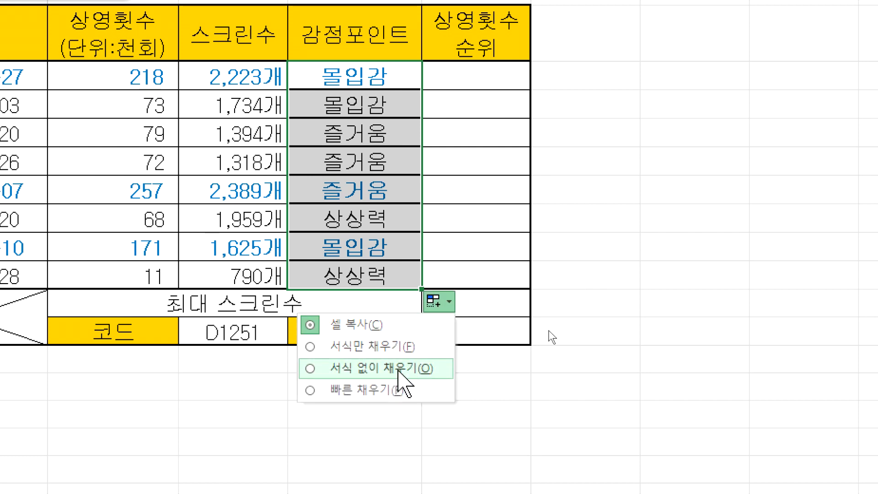
pyautogui.click(398, 370)
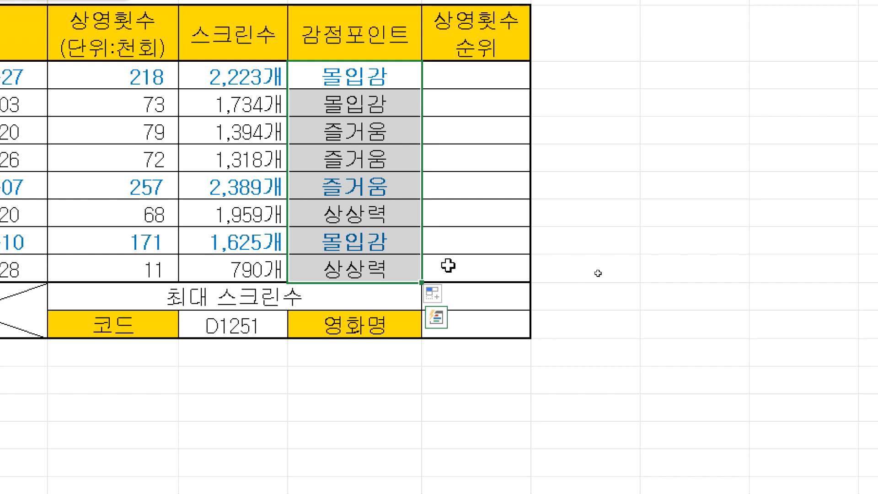
pyautogui.click(707, 147)
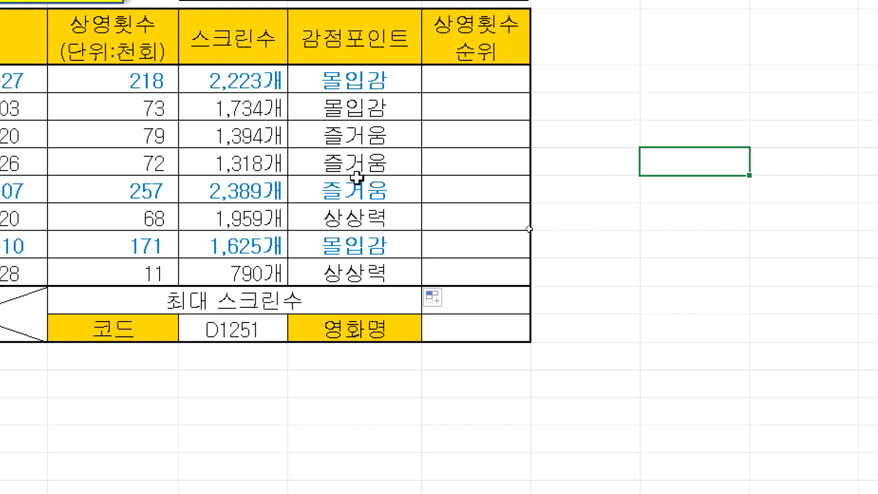
# Step: Recopy the first formula down to the eighth film, again filling without formatting
pyautogui.click(384, 92)
pyautogui.moveTo(421, 93); pyautogui.dragTo(417, 284)
pyautogui.click(686, 268)
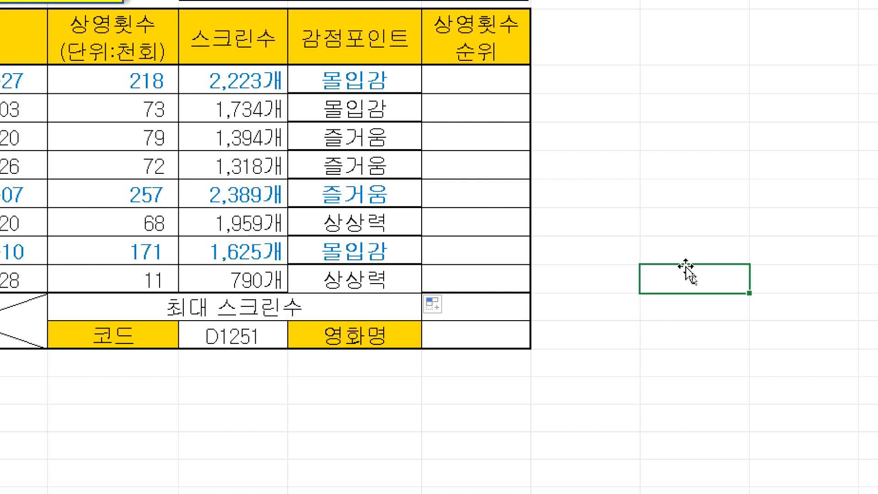
pyautogui.moveTo(368, 87); pyautogui.dragTo(355, 277)
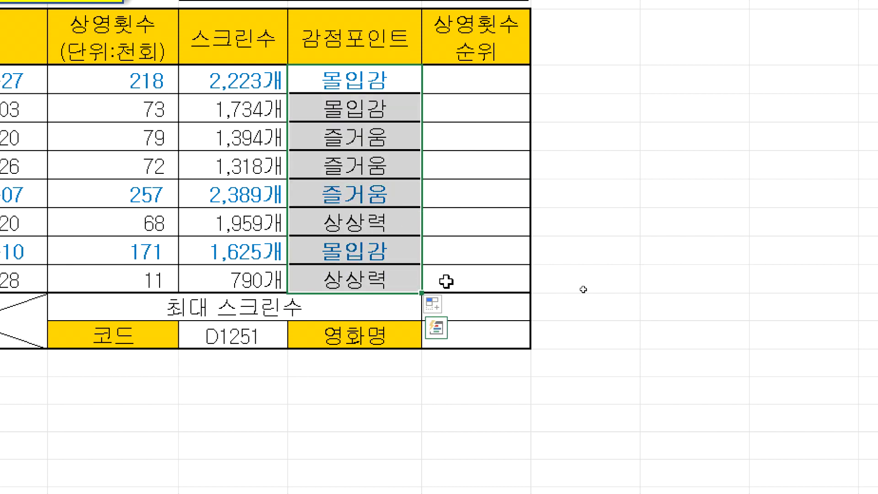
pyautogui.click(569, 302)
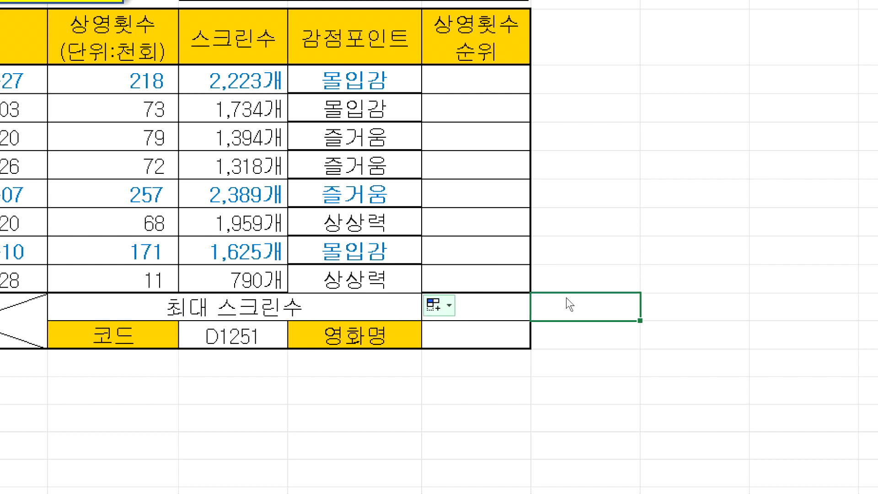
pyautogui.click(438, 306)
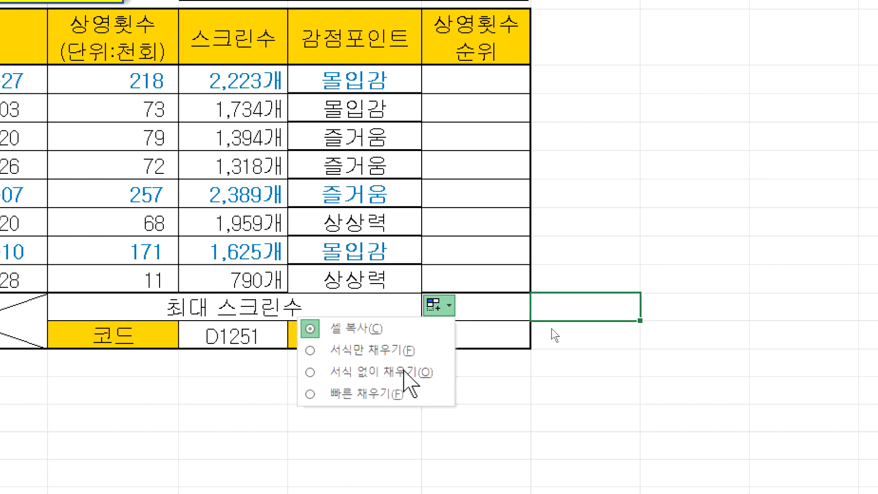
pyautogui.click(405, 372)
pyautogui.click(595, 188)
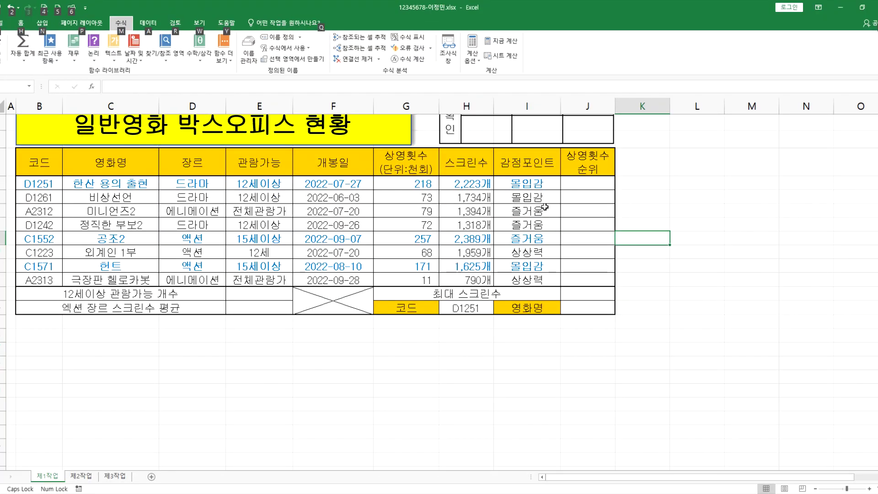
# Step: Check the CHOOSE formula in the first result and select empty cells beside the table
pyautogui.click(534, 185)
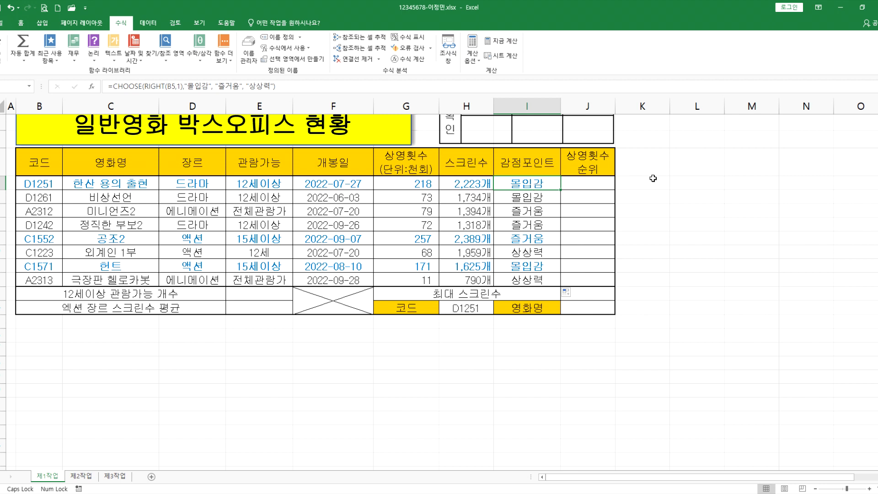
pyautogui.click(700, 179)
pyautogui.moveTo(723, 189); pyautogui.dragTo(696, 328)
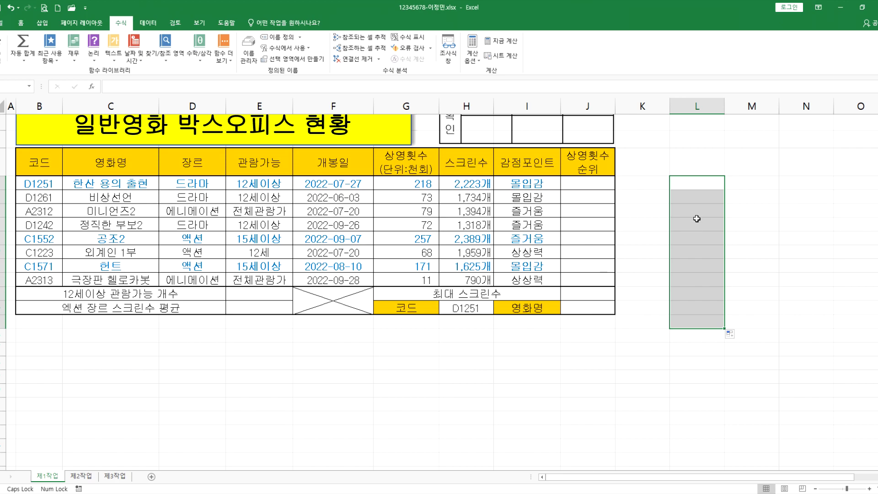
pyautogui.click(576, 184)
pyautogui.hotkey('alt', 'Tab')
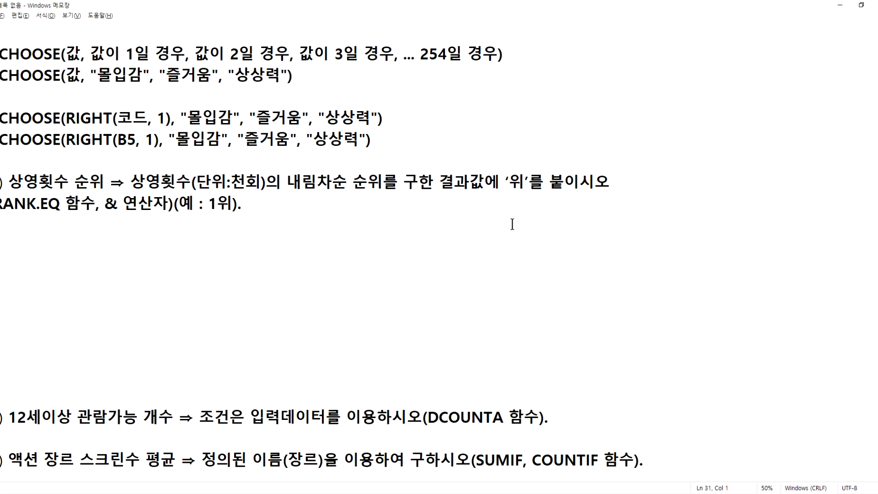
pyautogui.scroll(-2, 82, 216)
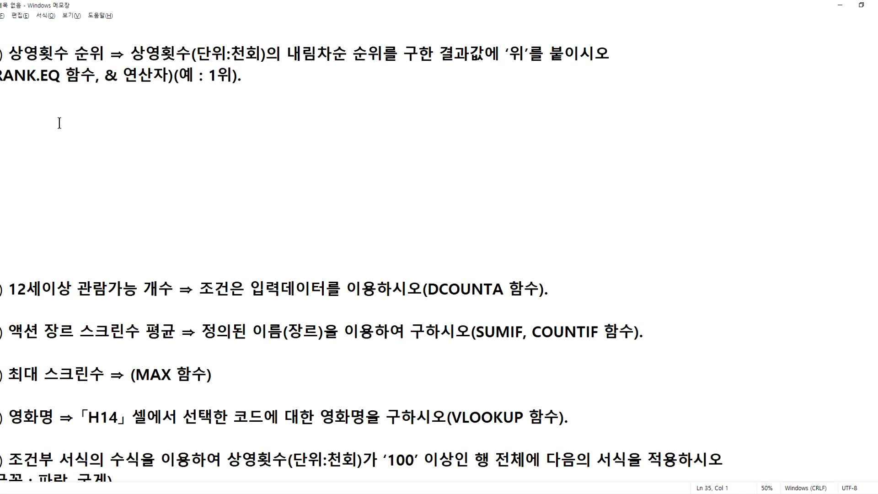
pyautogui.hotkey('alt', 'Tab')
pyautogui.moveTo(411, 182); pyautogui.dragTo(387, 277)
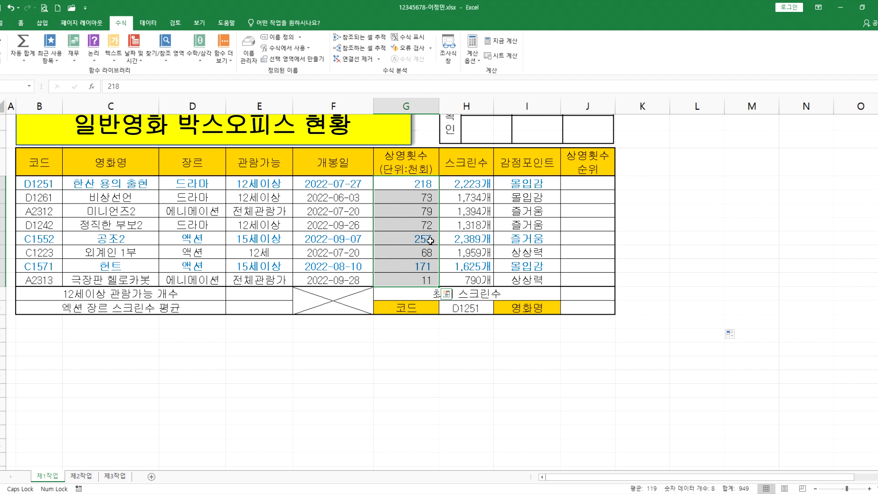
pyautogui.click(565, 237)
pyautogui.write('2')
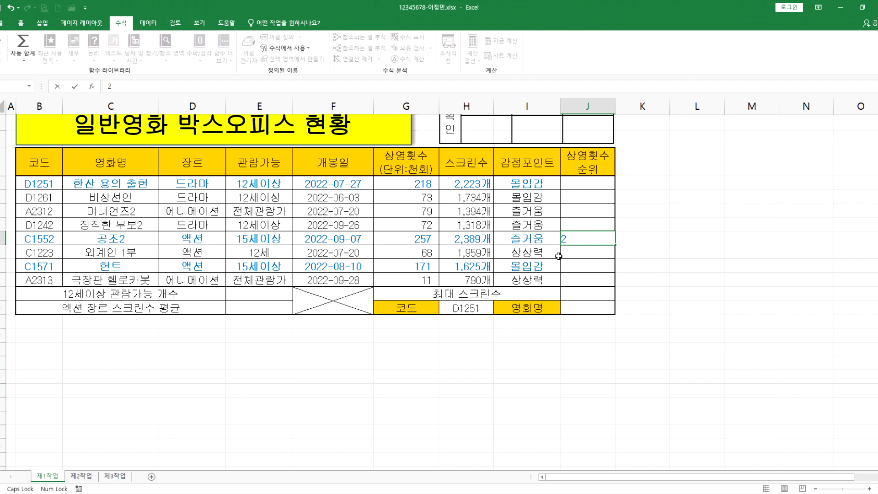
pyautogui.press('BackSpace')
pyautogui.write('1')
pyautogui.click(591, 188)
pyautogui.write('2')
pyautogui.click(583, 266)
pyautogui.write('3')
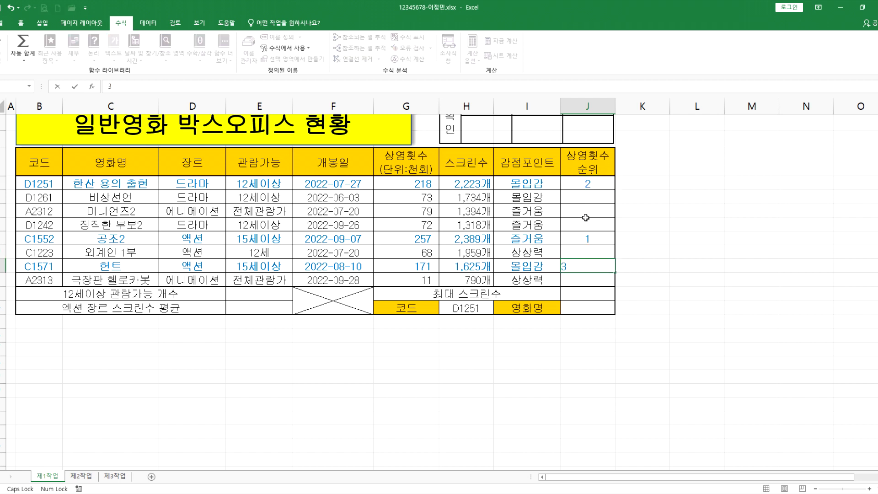
pyautogui.click(584, 212)
pyautogui.write('4')
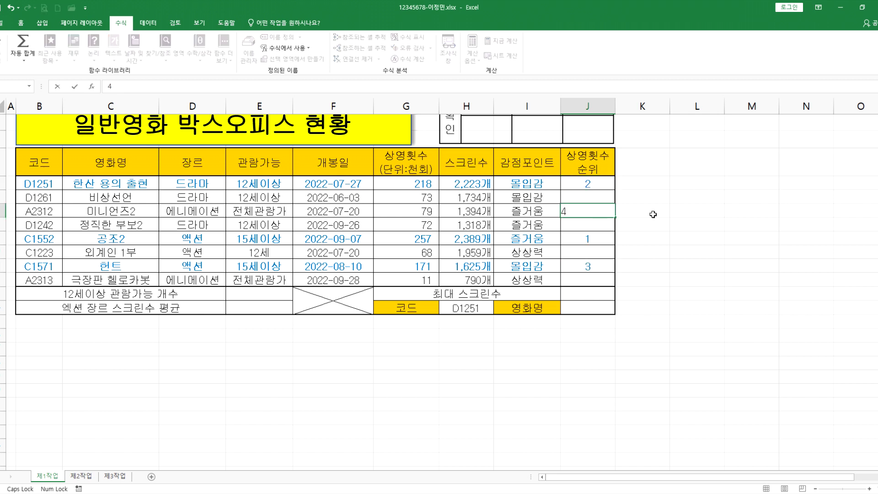
pyautogui.press('Up')
pyautogui.write('5')
pyautogui.press('Return')
pyautogui.press('Return')
pyautogui.write('6')
pyautogui.press('Return')
pyautogui.press('Return')
pyautogui.write('7')
pyautogui.press('Return')
pyautogui.press('Return')
pyautogui.write('8')
pyautogui.press('Return')
pyautogui.click(598, 185)
pyautogui.moveTo(427, 184); pyautogui.dragTo(429, 281)
pyautogui.click(586, 185)
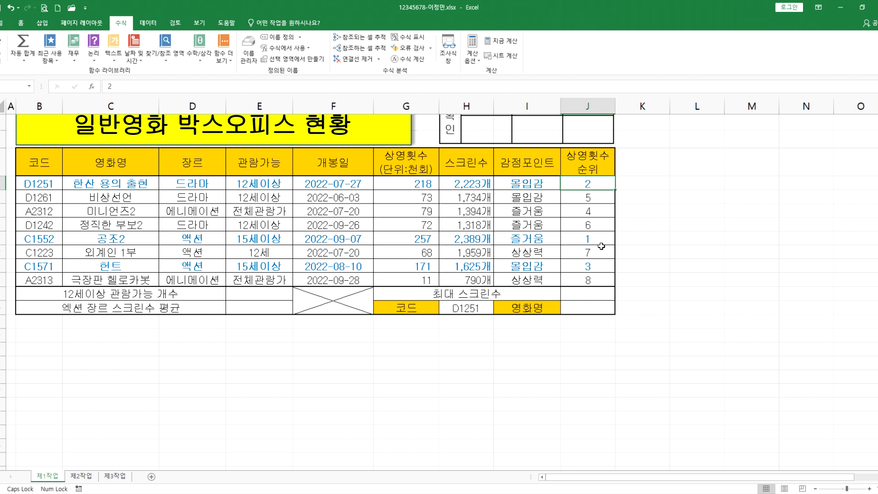
pyautogui.hotkey('shift', 'Down')
pyautogui.hotkey('shift', 'Down')
pyautogui.hotkey('shift', 'Down')
pyautogui.hotkey('shift', 'Down')
pyautogui.hotkey('shift', 'Down')
pyautogui.hotkey('shift', 'Down')
pyautogui.hotkey('shift', 'Down')
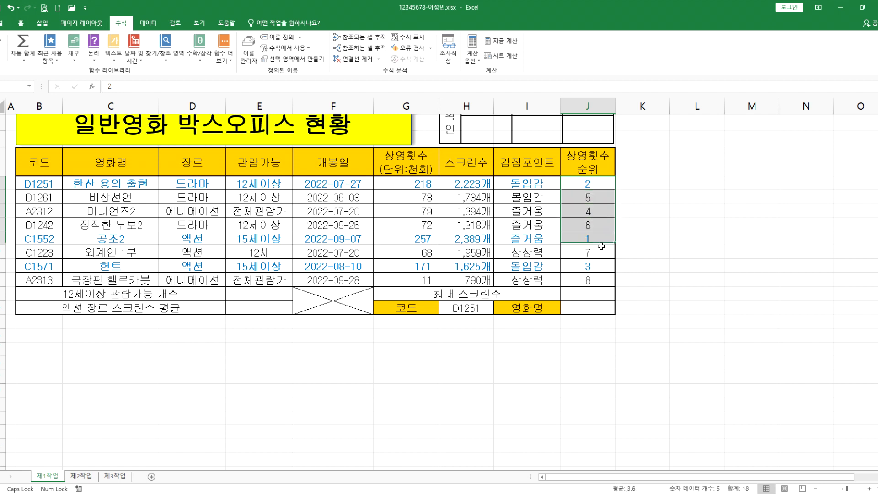
pyautogui.press('Delete')
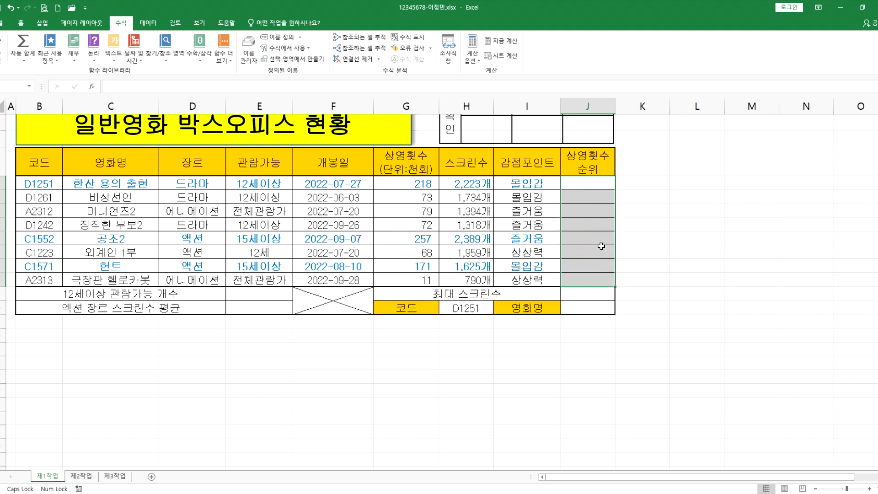
pyautogui.press('Right')
pyautogui.press('Right')
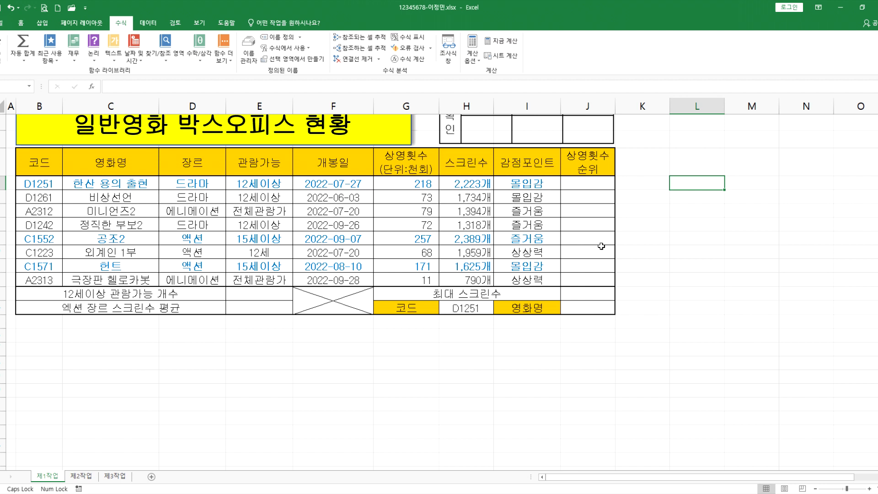
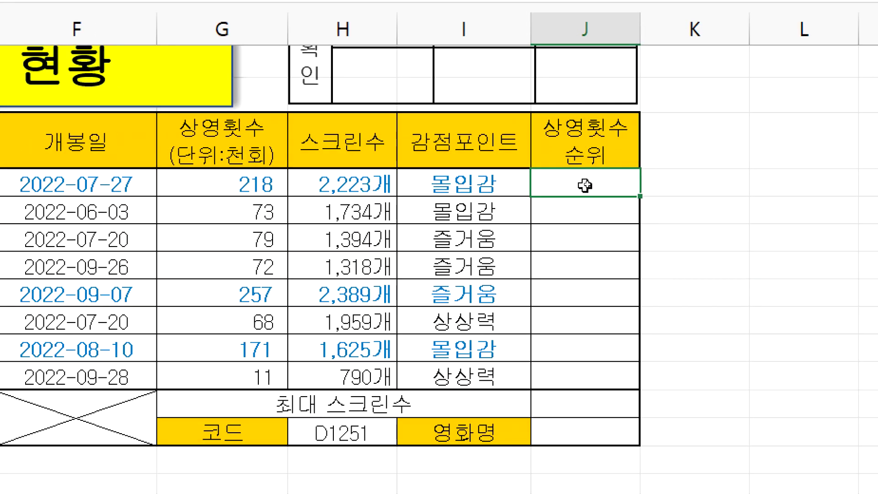
# Step: Type =R in J5 to begin the 상영횟수 순위 formula
pyautogui.write('=R')
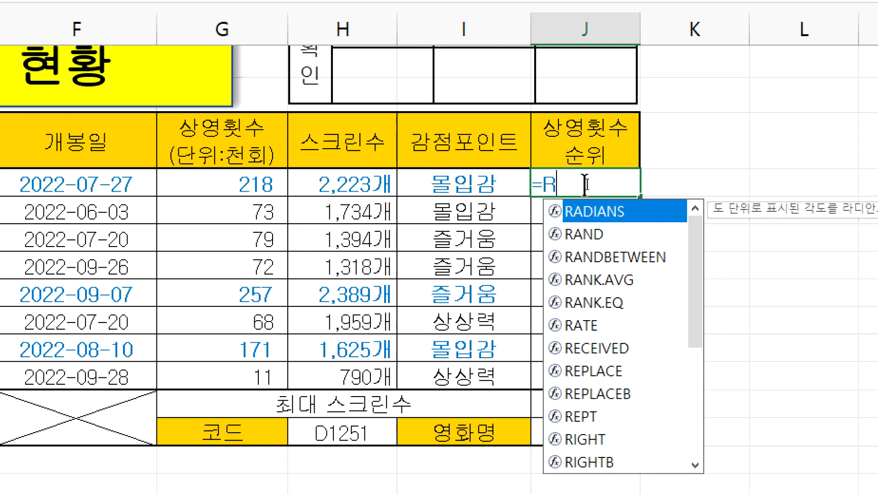
# Step: After two cancelled attempts, enter =RANK.EQ( in J5 with no arguments yet
pyautogui.click(603, 303)
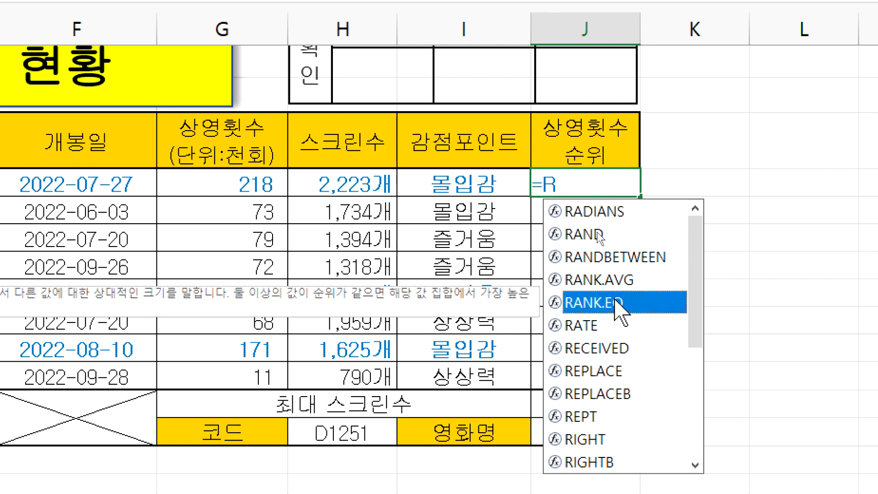
pyautogui.click(577, 186)
pyautogui.write('A')
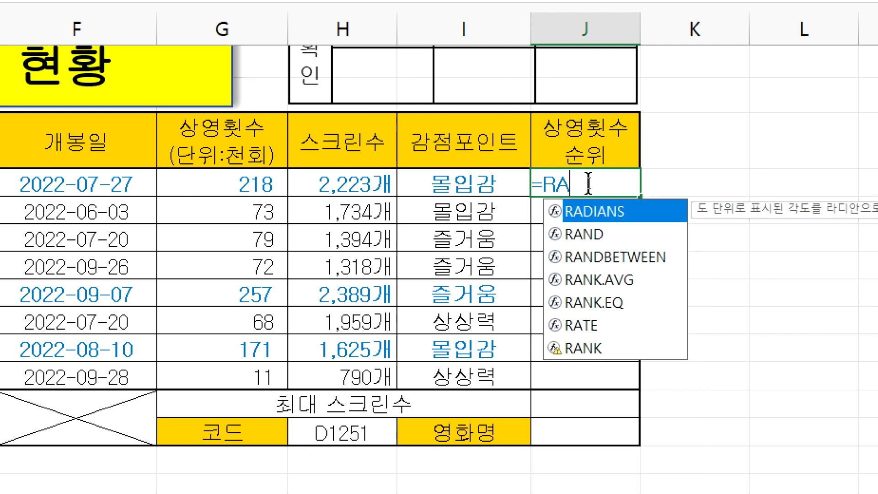
pyautogui.write('NK.E')
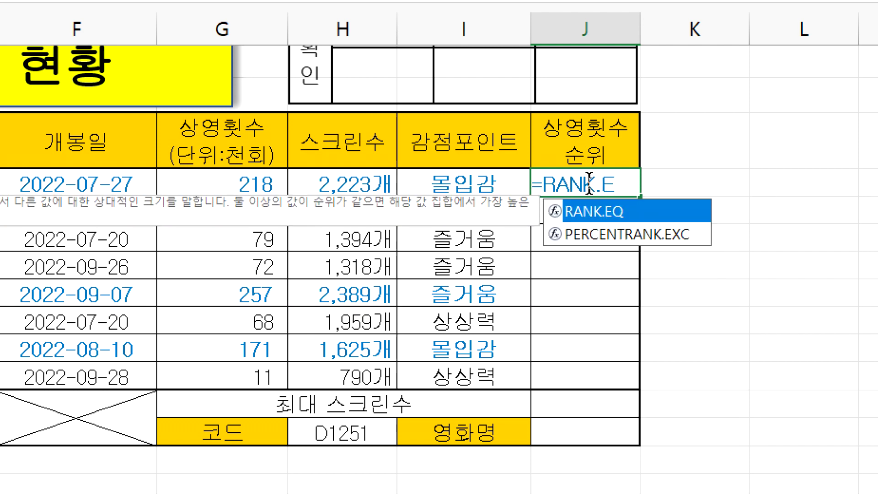
pyautogui.write('Q')
pyautogui.press('Escape')
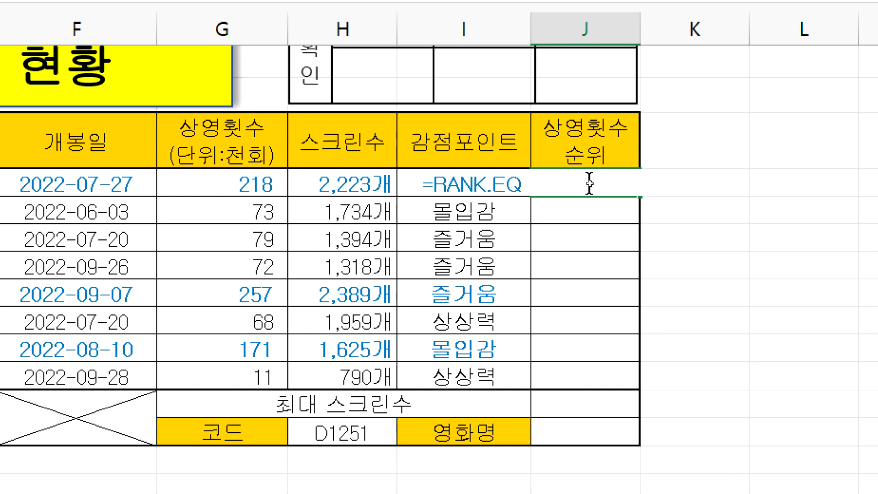
pyautogui.press('Escape')
pyautogui.write('=')
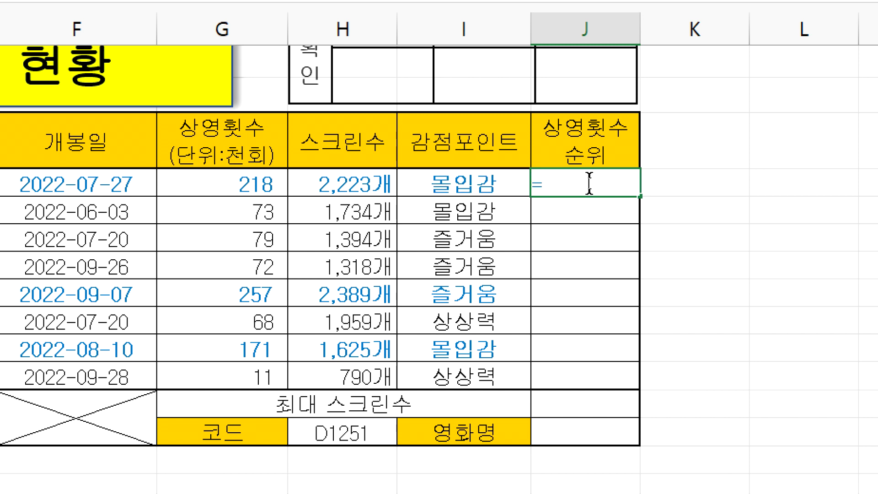
pyautogui.write('R')
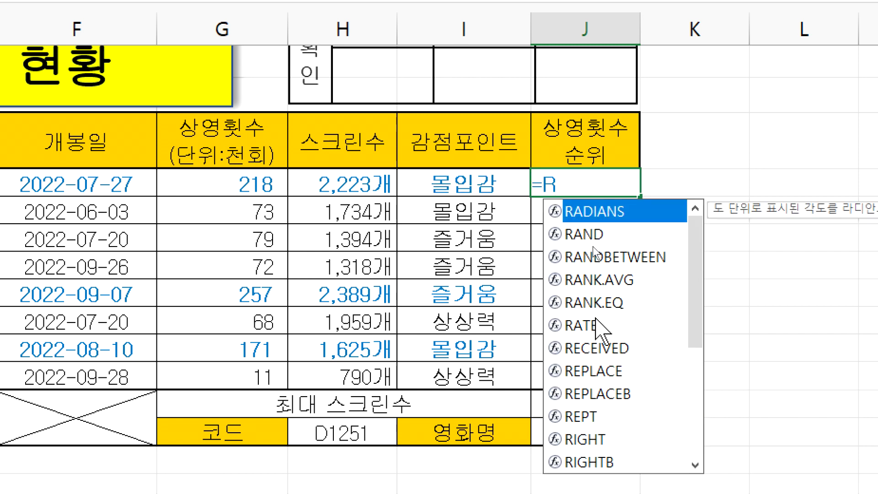
pyautogui.click(596, 303)
pyautogui.doubleClick(596, 303)
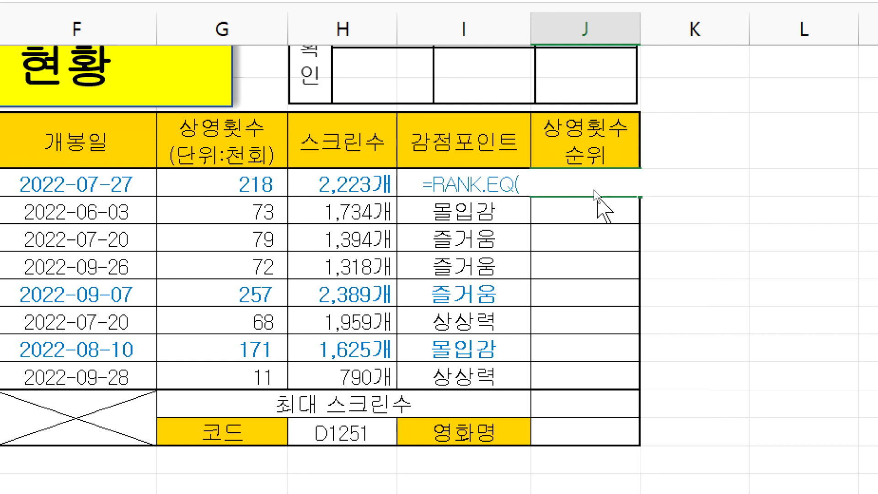
pyautogui.press('Return')
pyautogui.press('Return')
pyautogui.press('Right')
pyautogui.press('Right')
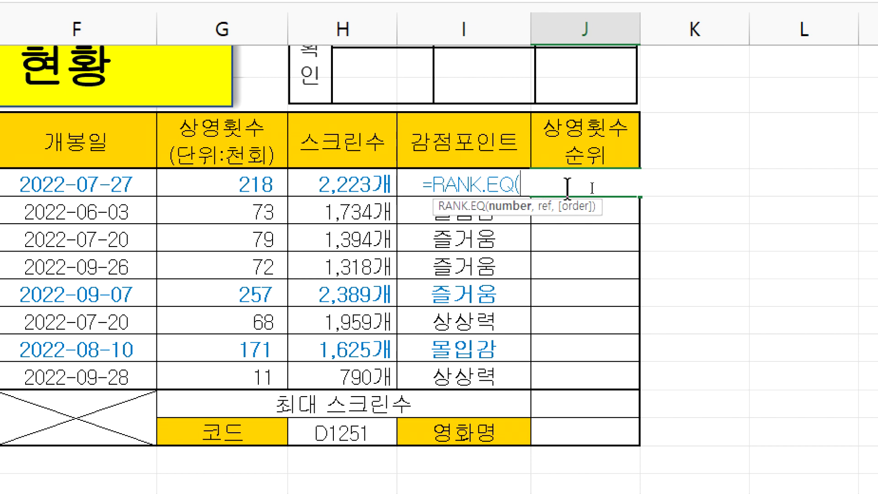
pyautogui.press('Escape')
pyautogui.write('=RANK.EQ')
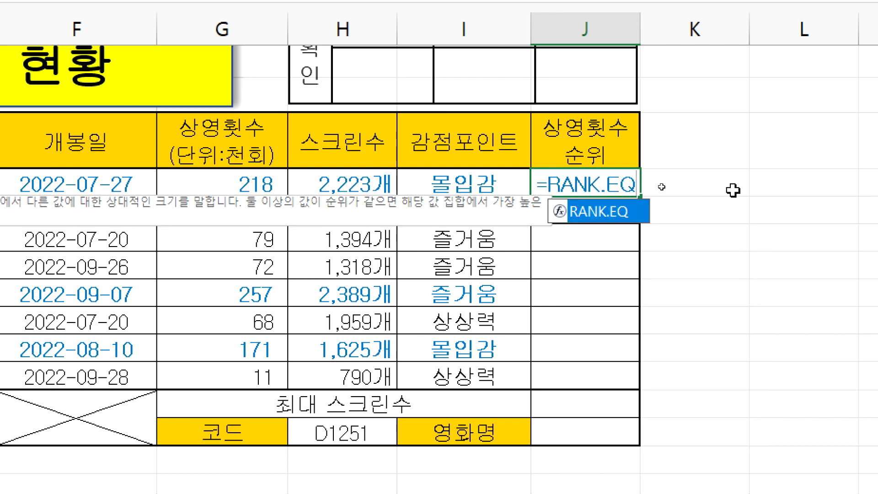
pyautogui.write('(')
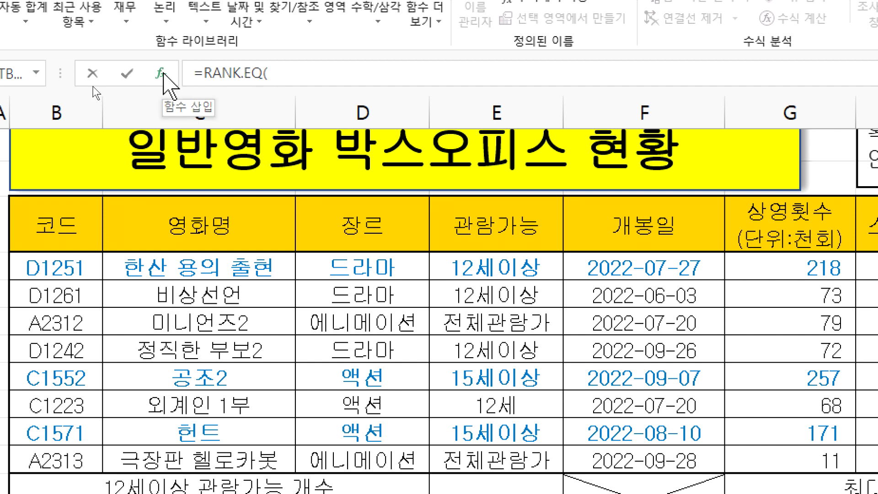
# Step: Bring up the RANK.EQ Function Arguments dialog and move it clear of the table
pyautogui.click(161, 74)
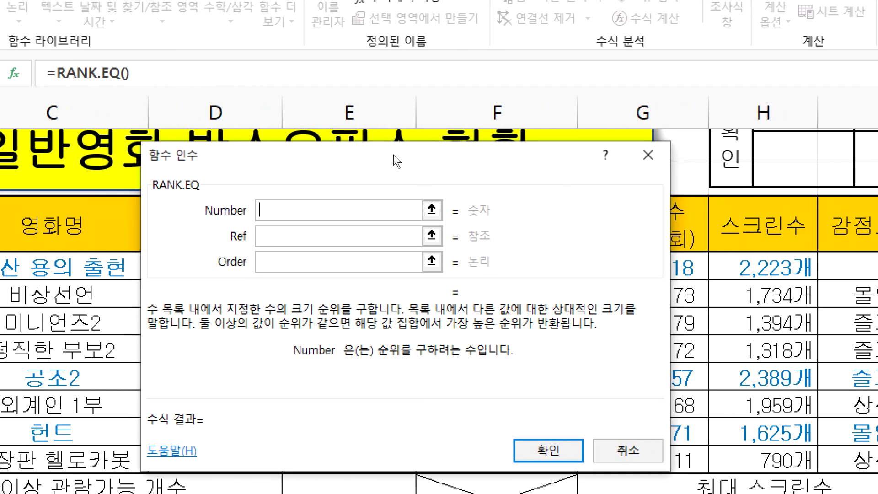
pyautogui.moveTo(508, 158); pyautogui.dragTo(877, 298)
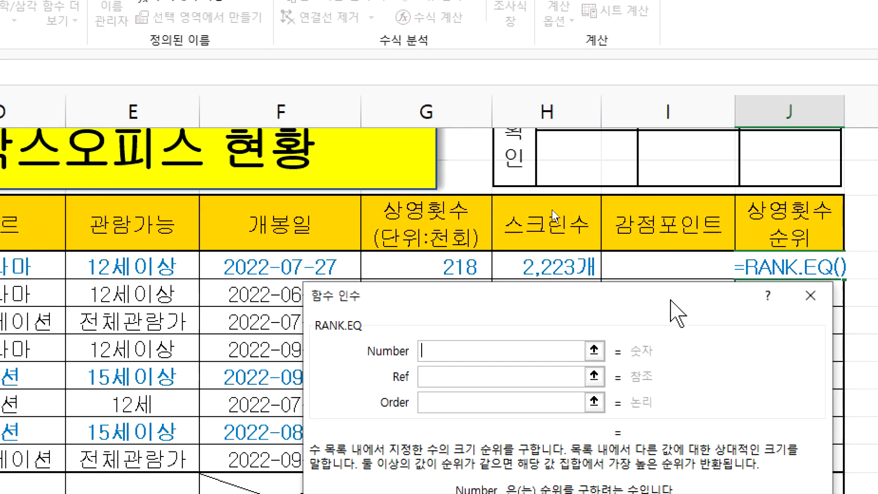
pyautogui.moveTo(670, 299); pyautogui.dragTo(799, 297)
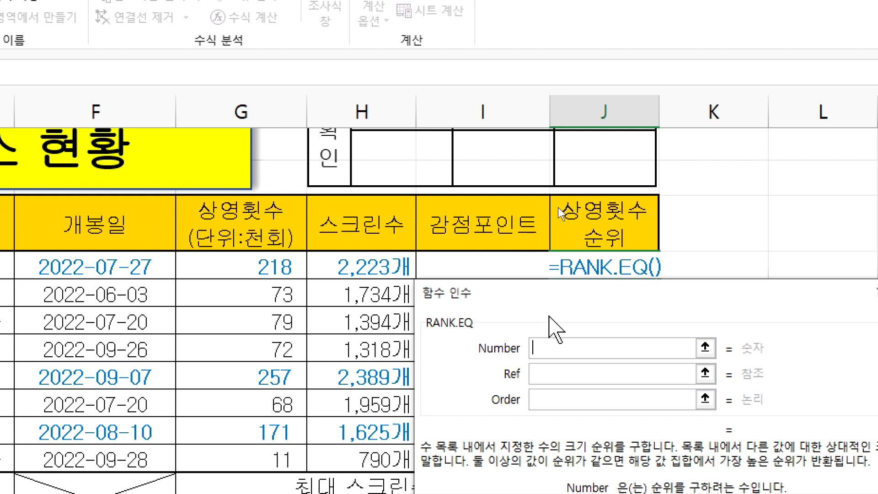
pyautogui.moveTo(475, 284); pyautogui.dragTo(377, 285)
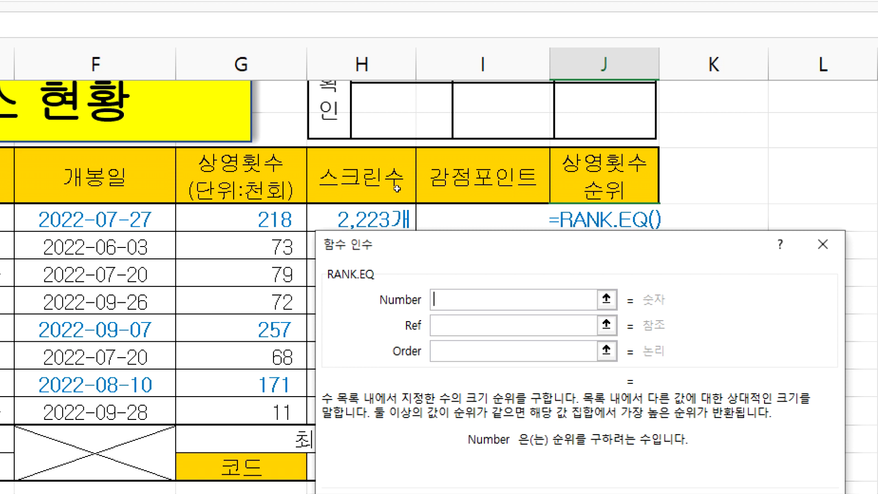
# Step: Set Number to G5 (218) and Ref to the range G5:G12
pyautogui.click(226, 223)
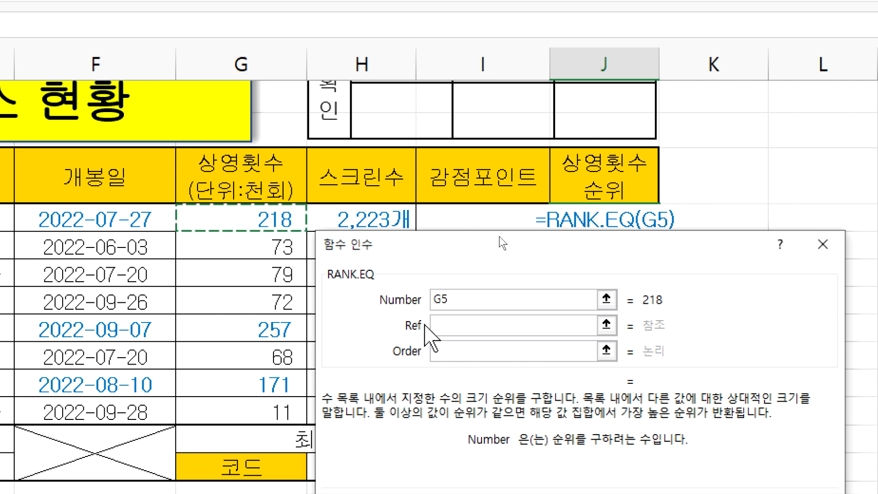
pyautogui.click(445, 326)
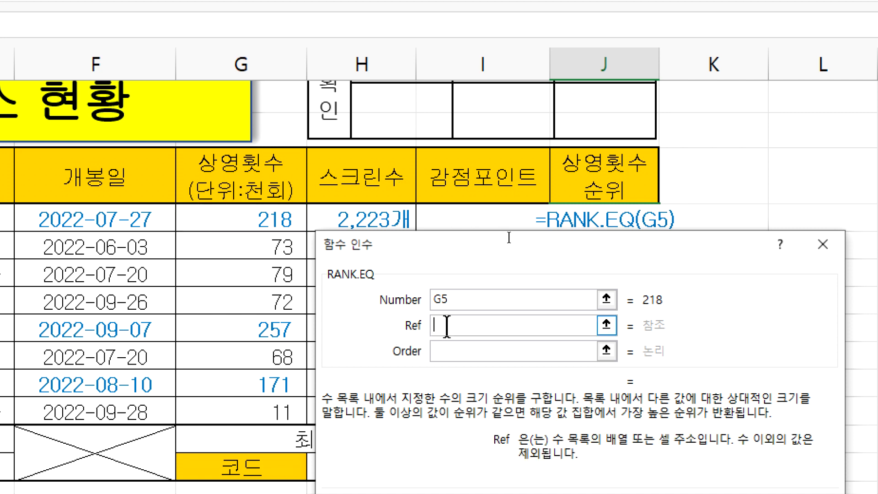
pyautogui.click(462, 295)
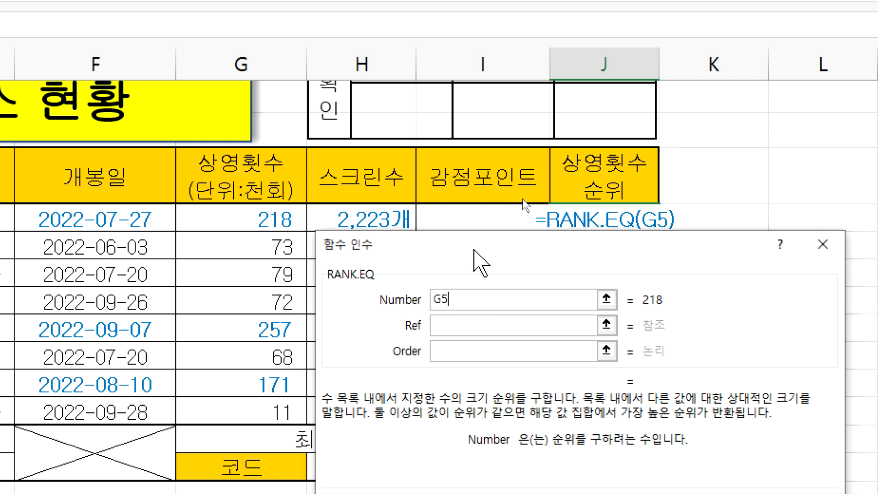
pyautogui.click(446, 326)
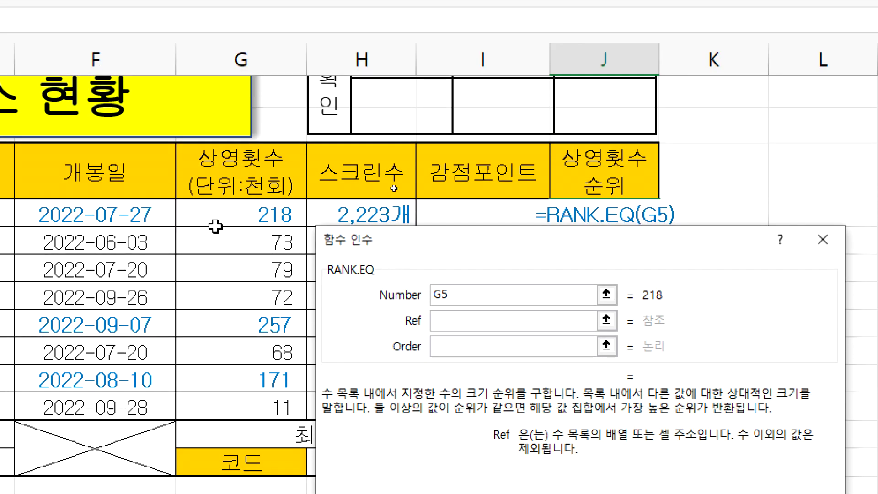
pyautogui.moveTo(215, 226); pyautogui.dragTo(208, 404)
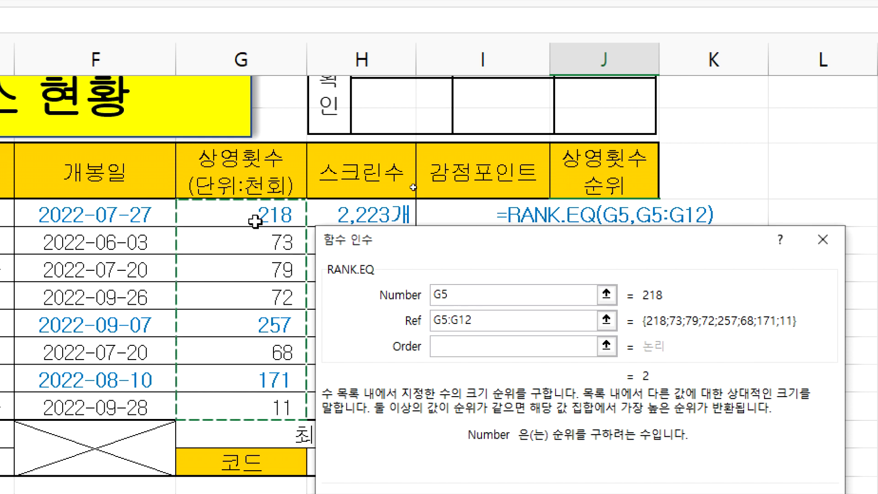
# Step: Reselect G5:G12, set Order to 0 and confirm, giving J5 a rank of 2
pyautogui.moveTo(255, 215); pyautogui.dragTo(262, 399)
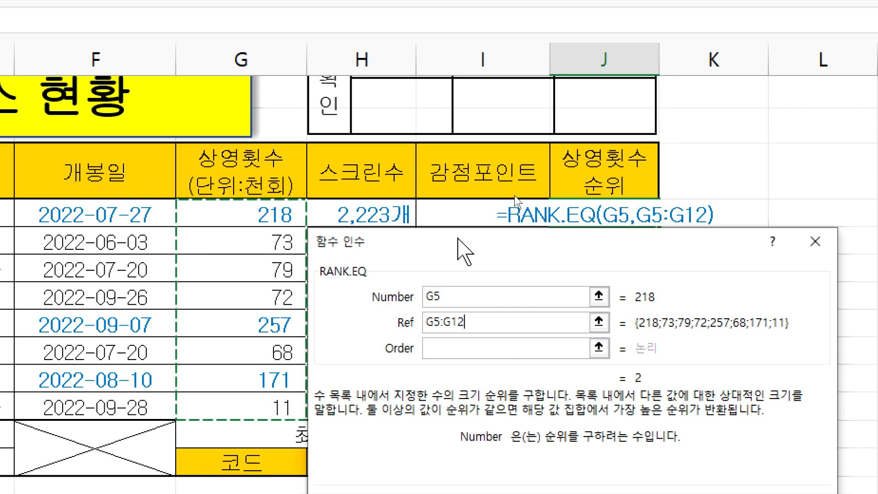
pyautogui.click(450, 348)
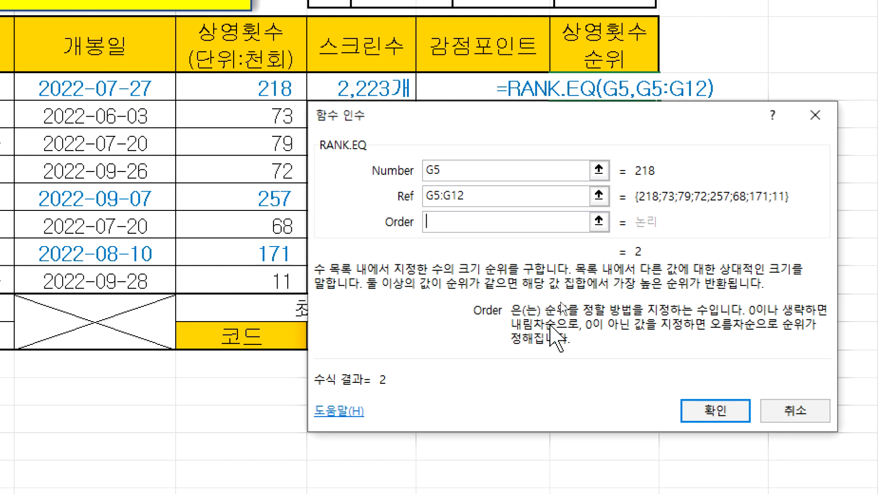
pyautogui.write('0')
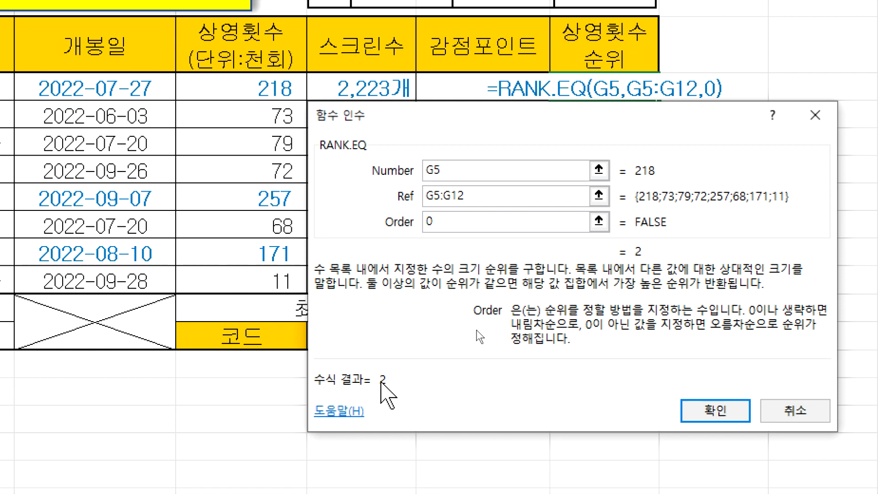
pyautogui.click(711, 411)
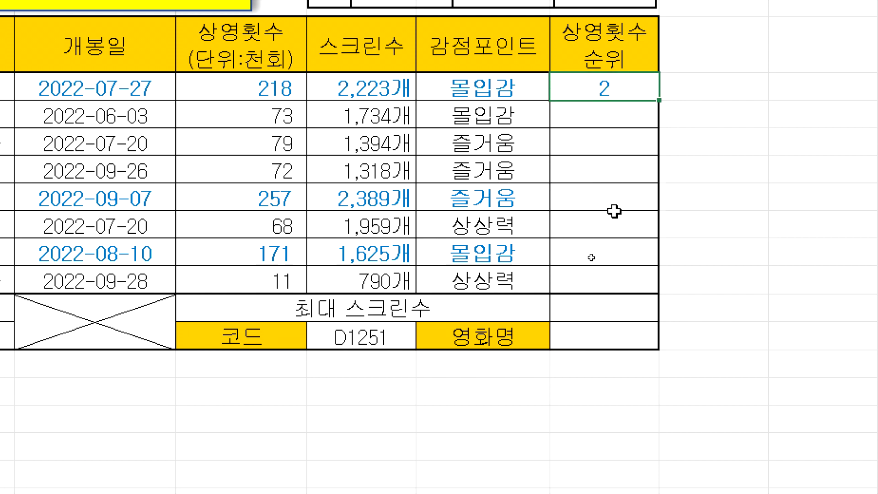
pyautogui.click(607, 245)
pyautogui.click(608, 87)
pyautogui.moveTo(658, 101); pyautogui.dragTo(659, 292)
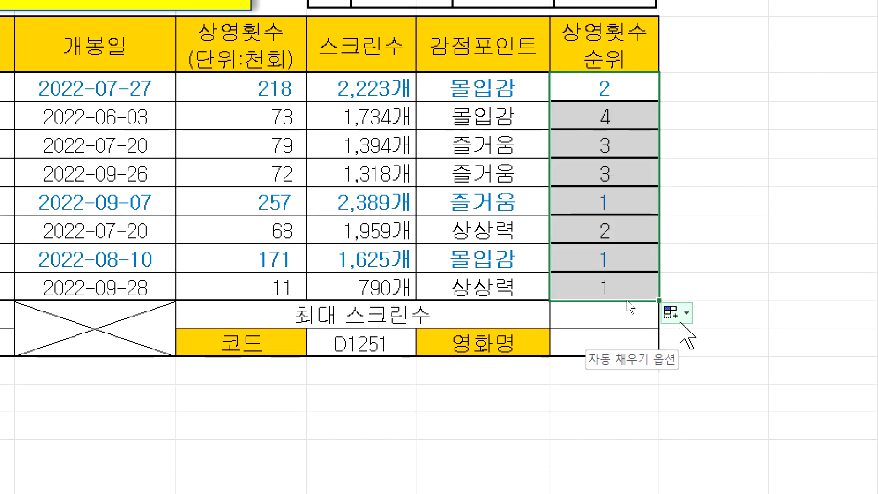
pyautogui.click(683, 320)
pyautogui.click(670, 384)
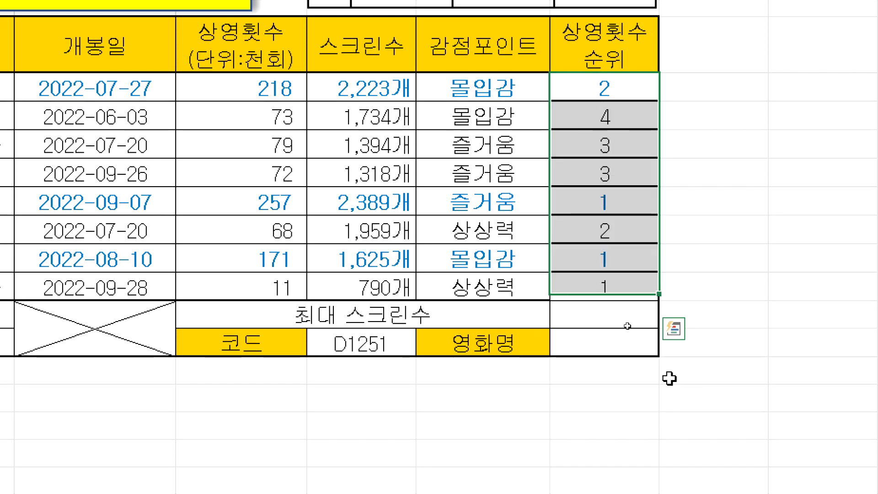
pyautogui.click(628, 96)
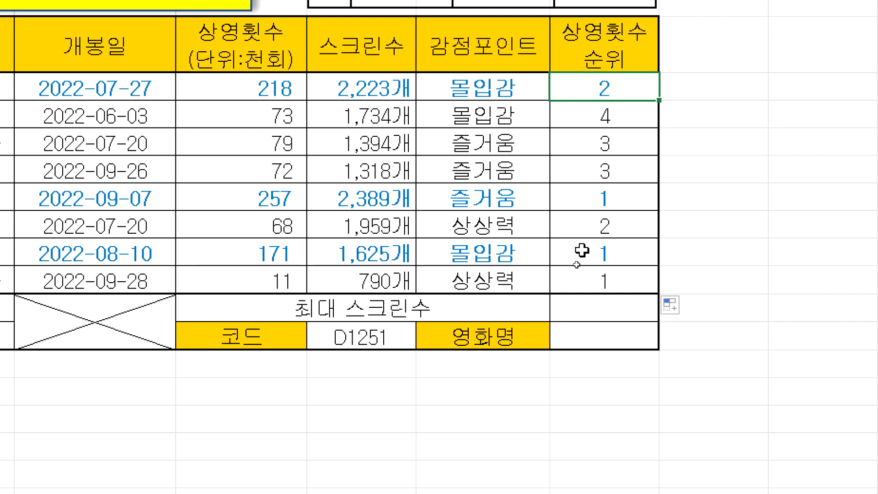
pyautogui.click(220, 196)
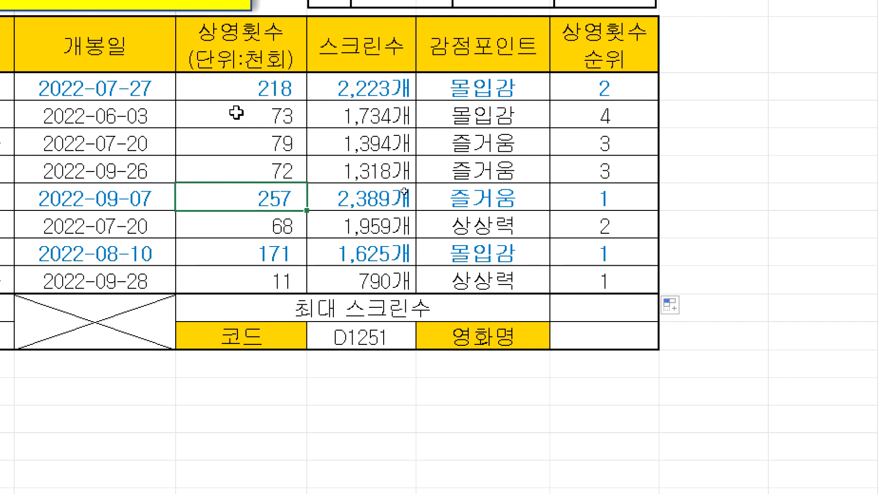
pyautogui.click(259, 252)
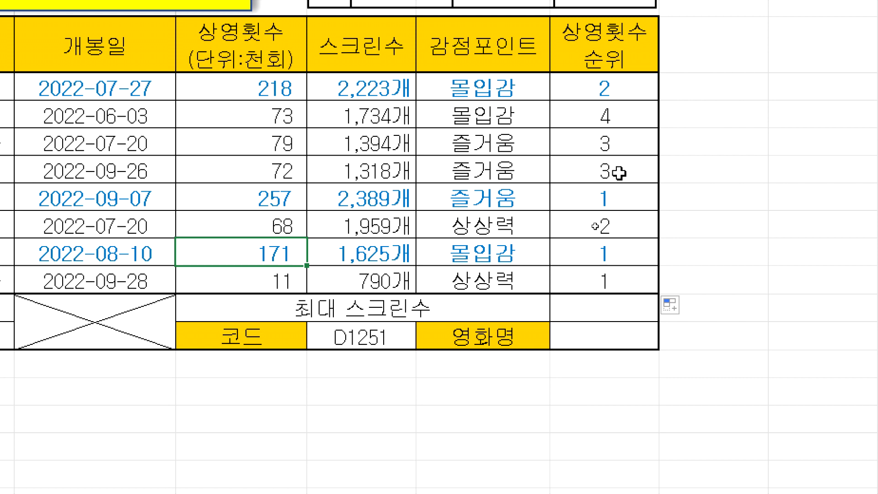
pyautogui.click(620, 90)
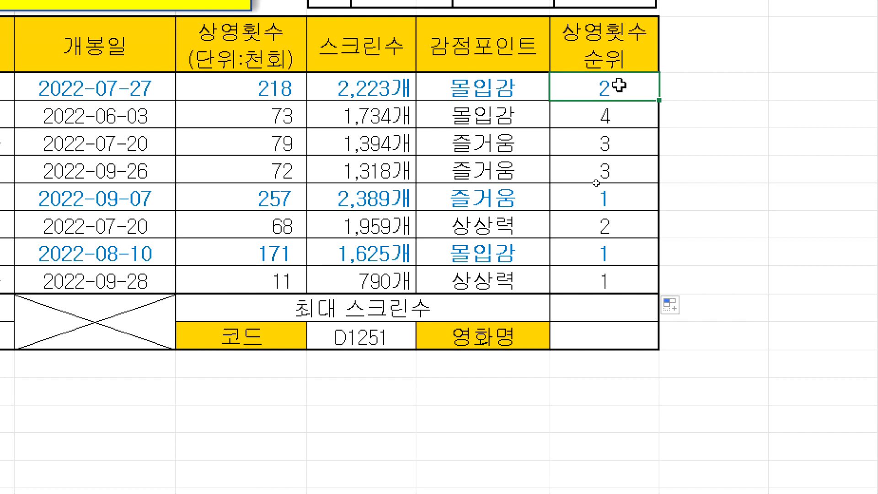
pyautogui.doubleClick(619, 87)
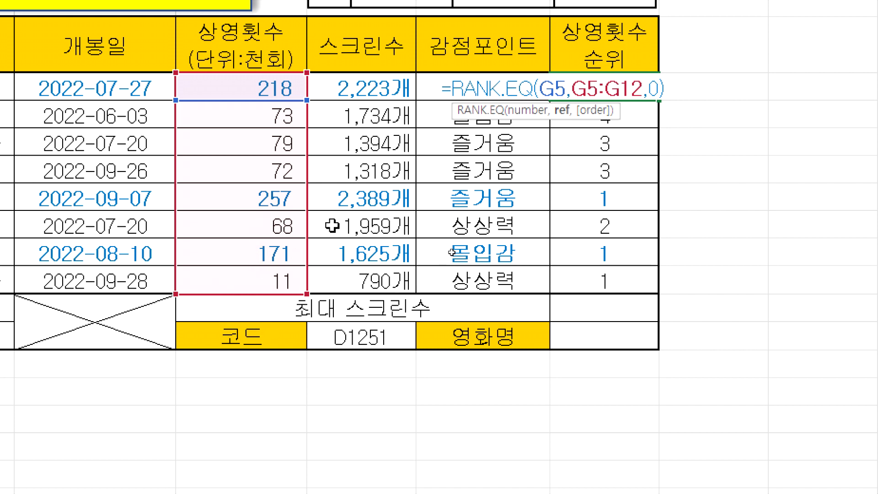
pyautogui.press('Escape')
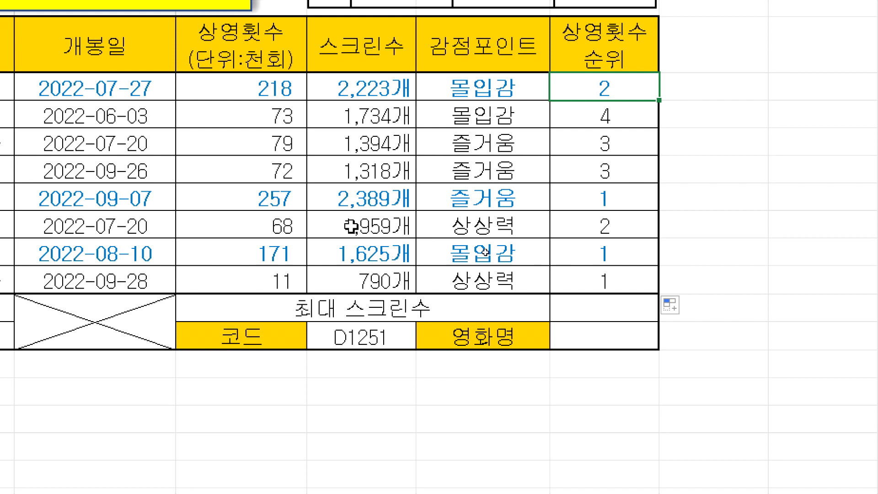
pyautogui.doubleClick(600, 223)
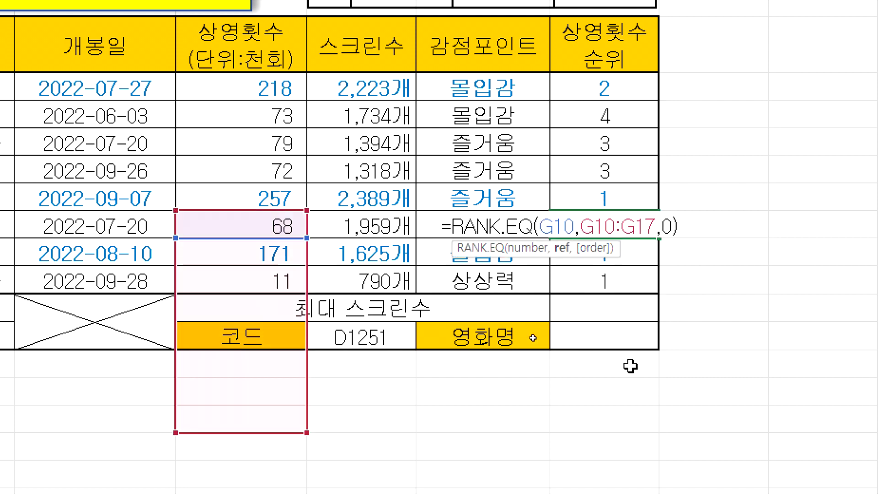
pyautogui.scroll(-1, 435, 402)
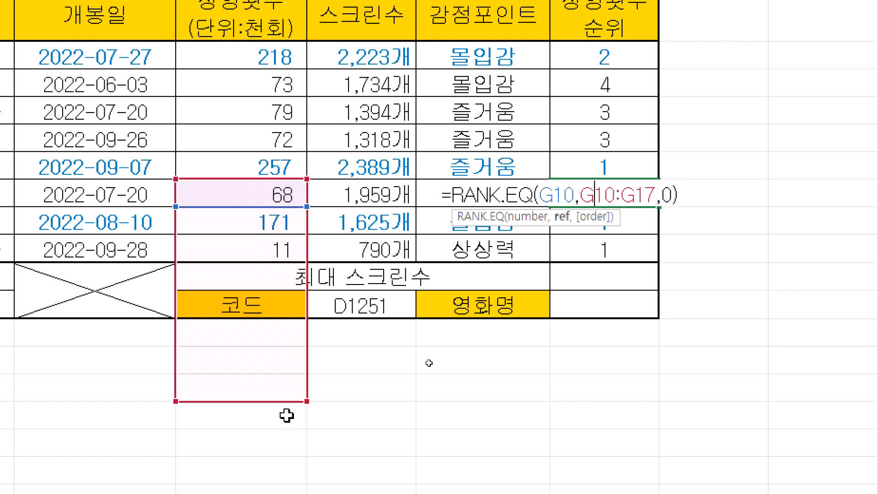
pyautogui.hotkey('ctrl', 'Return')
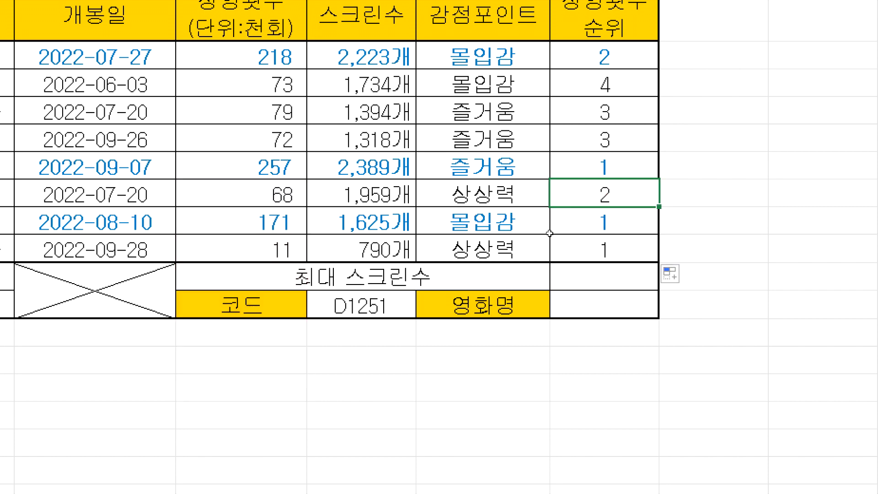
pyautogui.scroll(1, 601, 61)
pyautogui.doubleClick(618, 69)
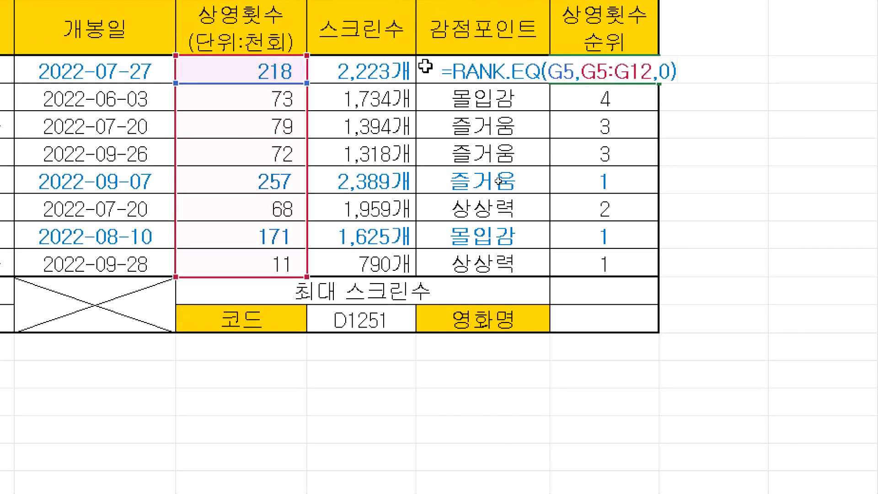
pyautogui.moveTo(451, 72); pyautogui.dragTo(587, 70)
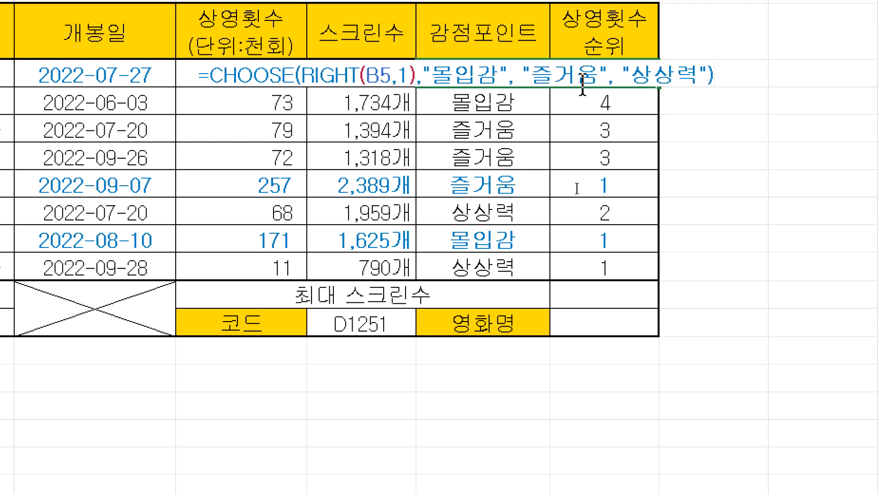
pyautogui.press('Right')
pyautogui.press('F2')
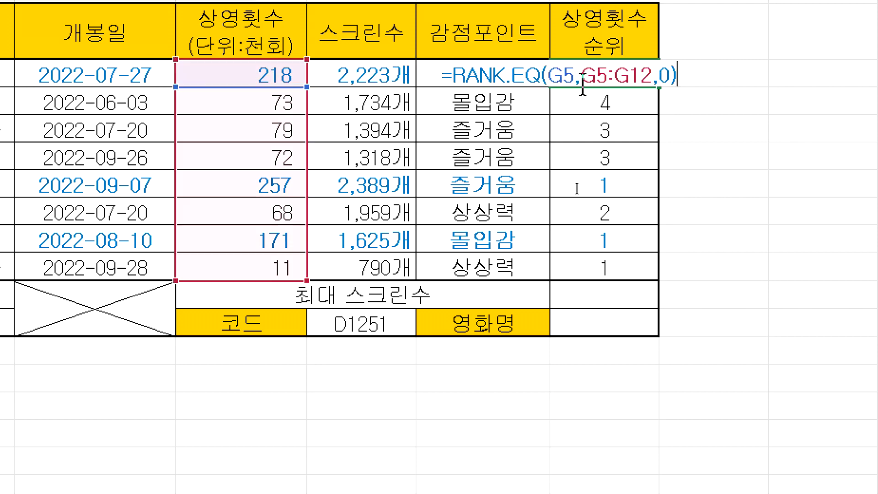
pyautogui.hotkey('shift', 'Up')
pyautogui.press('Escape')
pyautogui.press('F2')
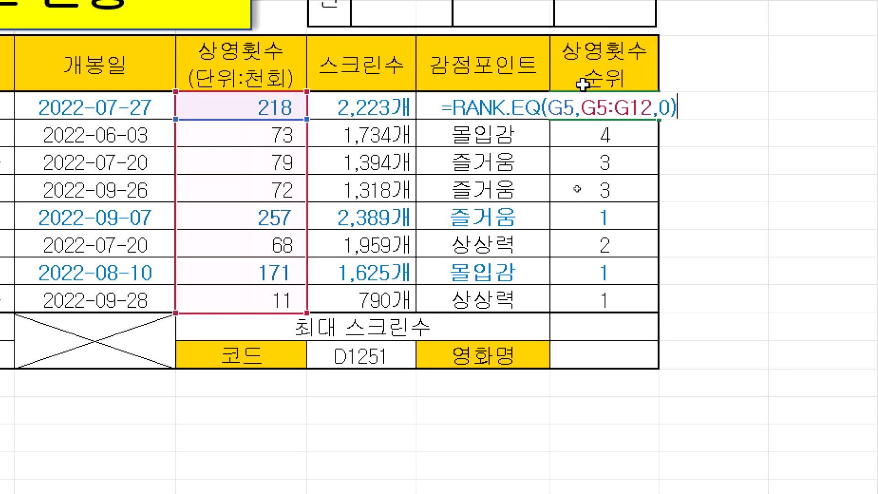
pyautogui.press('Escape')
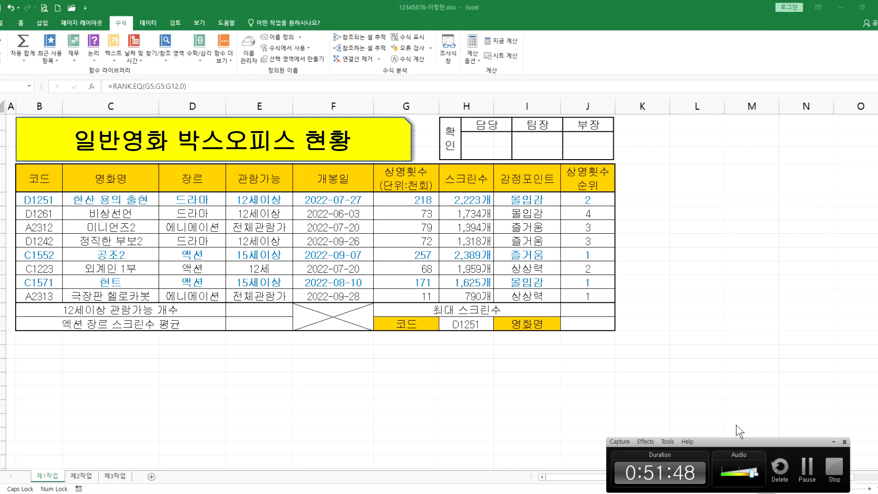
# Step: Paste the RANK.EQ formula into Notepad with the note '> 참조방식이 틀렸다.', then return to Excel
pyautogui.click(563, 477)
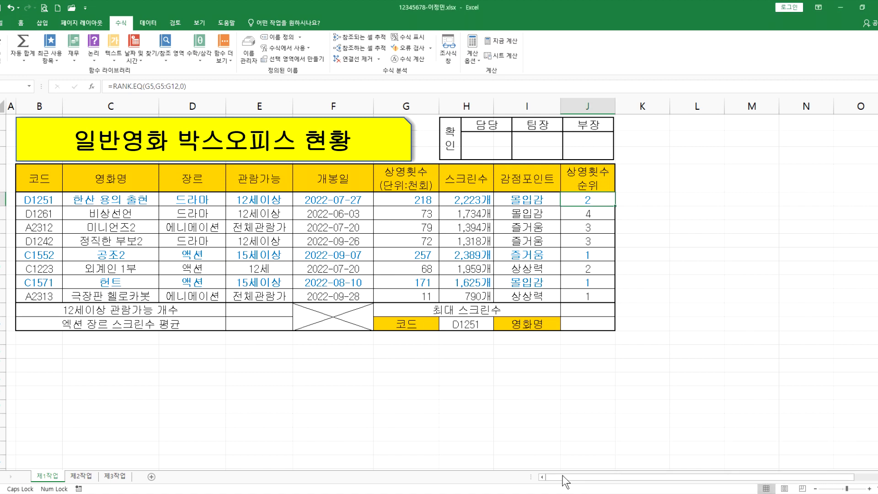
pyautogui.hotkey('alt', 'Tab')
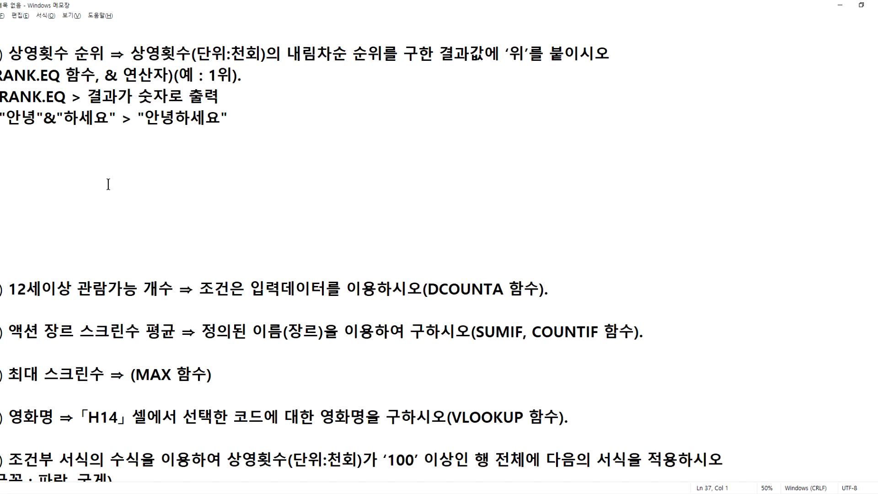
pyautogui.write('=RANK.EQ(G5,G5:G12,0)')
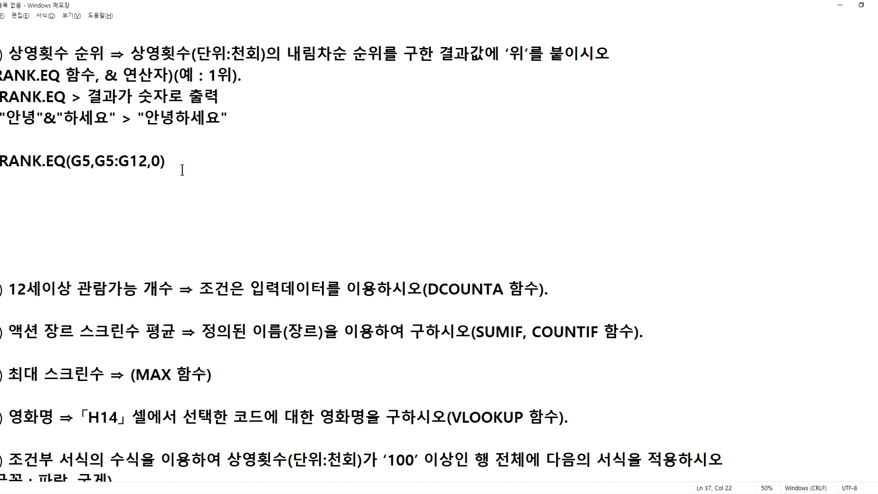
pyautogui.write('> 차ㅁ조방ㅅㅣㄱ이 클려')
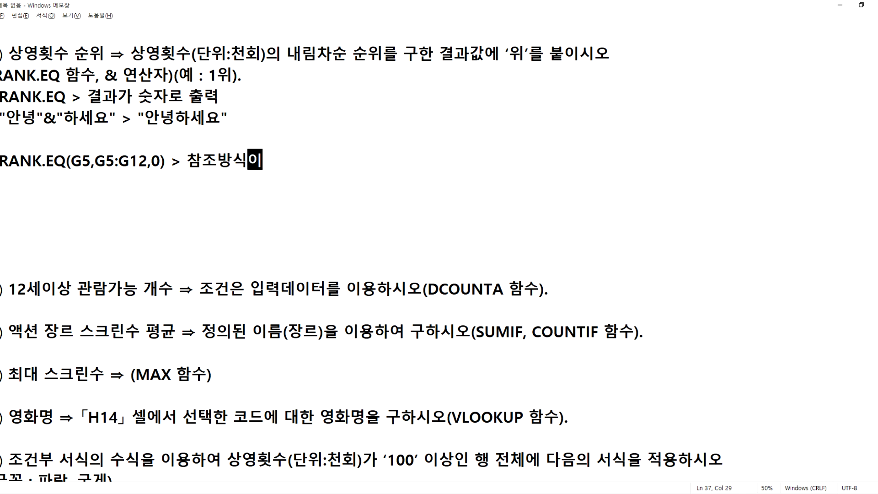
pyautogui.press('BackSpace')
pyautogui.press('BackSpace')
pyautogui.press('BackSpace')
pyautogui.write('틀렸다.')
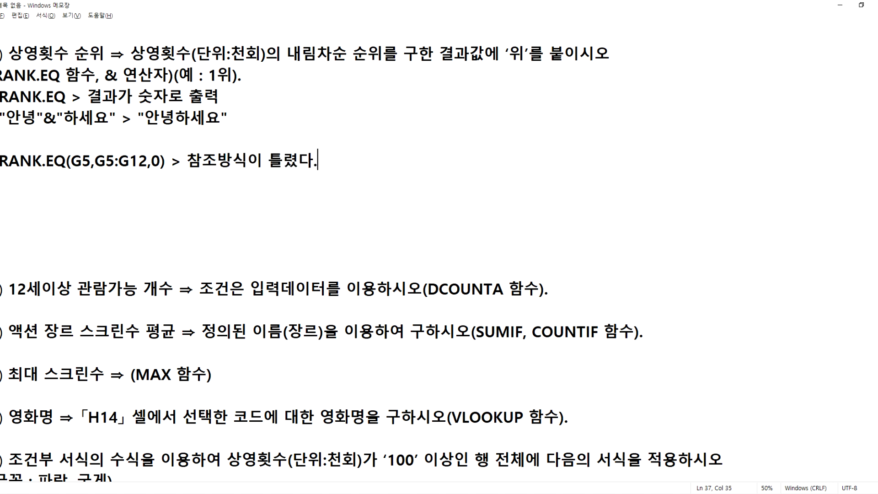
pyautogui.press('Return')
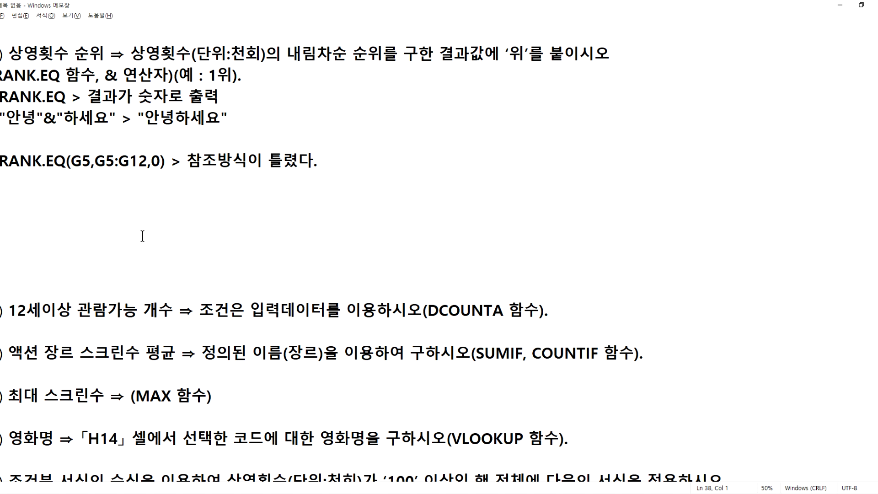
pyautogui.hotkey('alt', 'Tab')
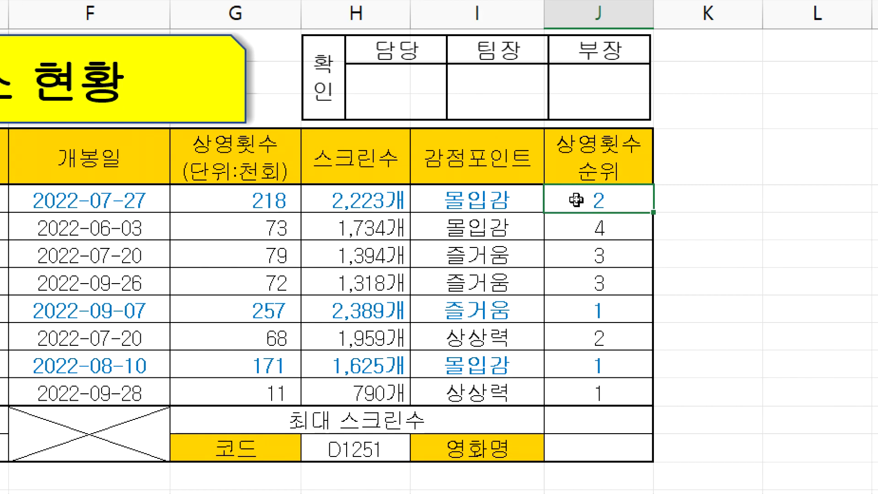
pyautogui.doubleClick(573, 199)
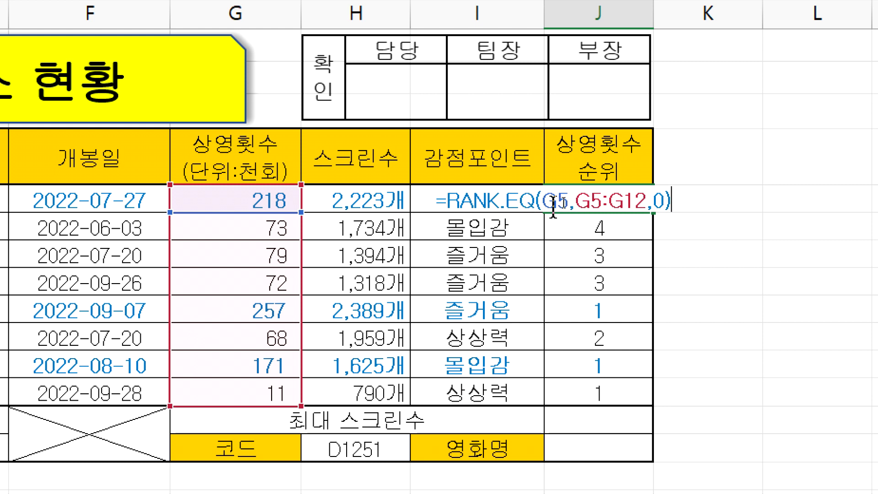
pyautogui.click(547, 206)
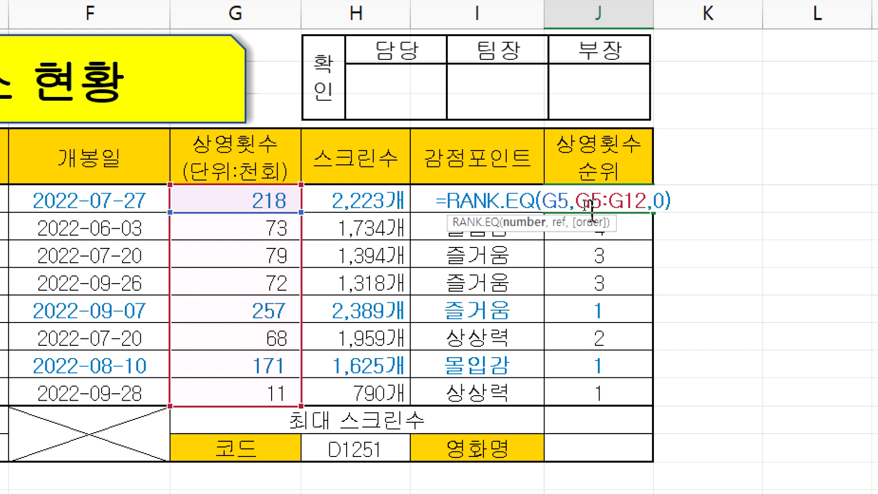
pyautogui.press('Return')
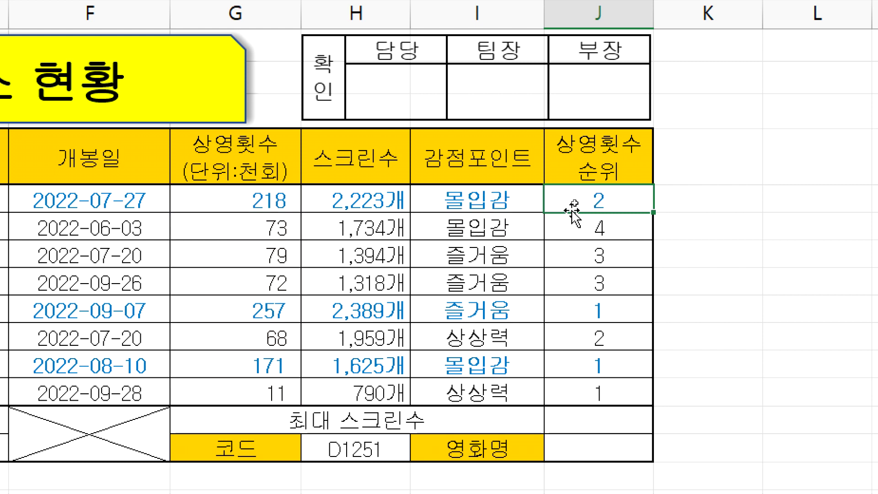
pyautogui.click(501, 201)
pyautogui.click(378, 196)
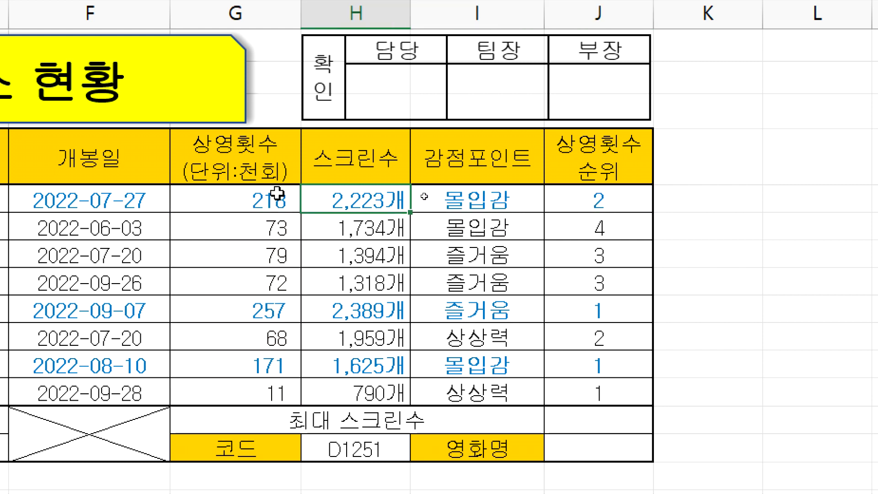
pyautogui.click(258, 193)
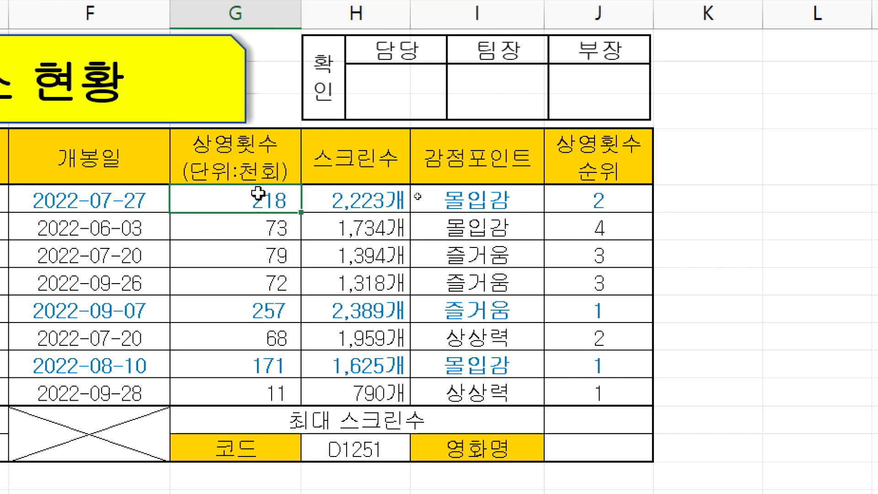
pyautogui.click(568, 196)
pyautogui.press('F2')
pyautogui.click(573, 202)
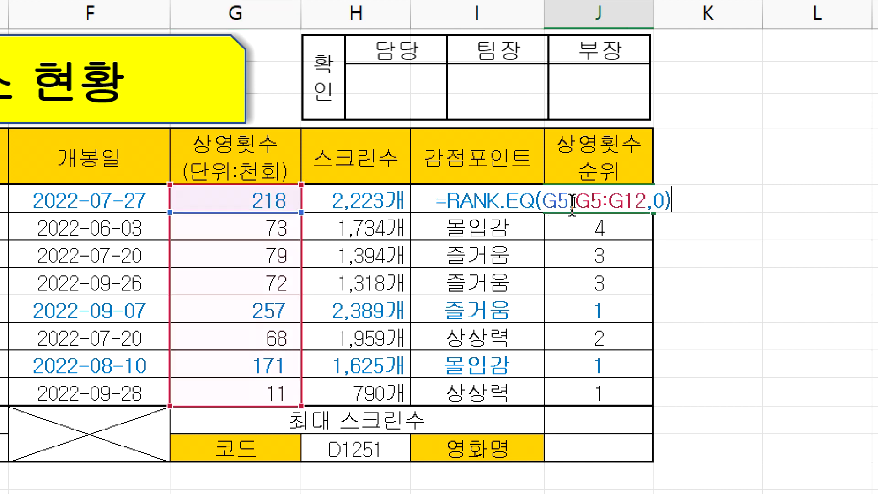
pyautogui.press('Escape')
pyautogui.click(508, 199)
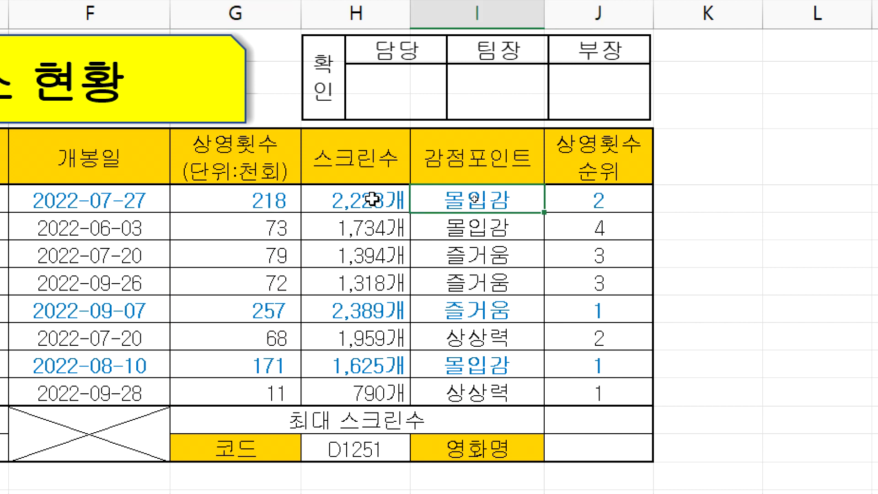
pyautogui.click(352, 200)
pyautogui.click(240, 201)
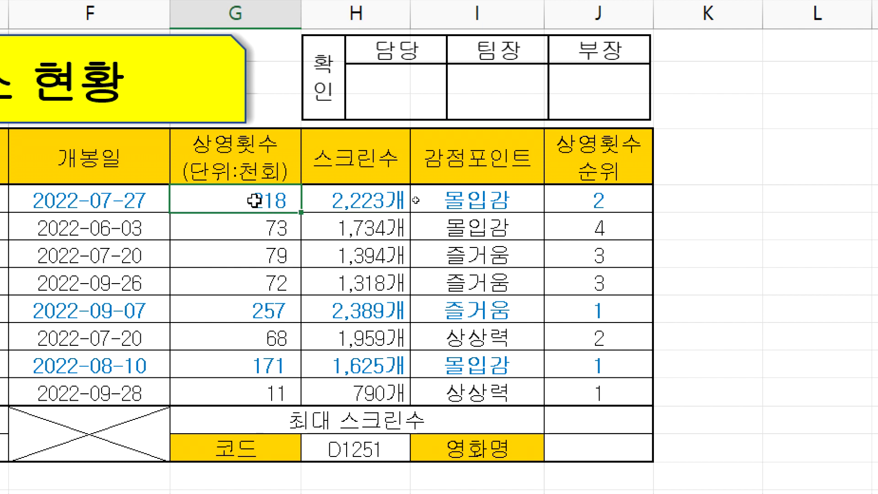
pyautogui.doubleClick(567, 201)
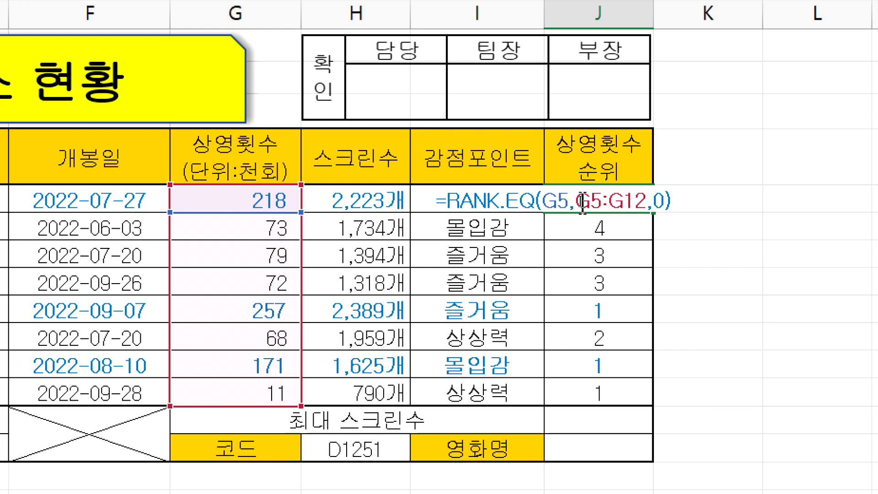
pyautogui.moveTo(575, 202); pyautogui.dragTo(648, 201)
pyautogui.press('Escape')
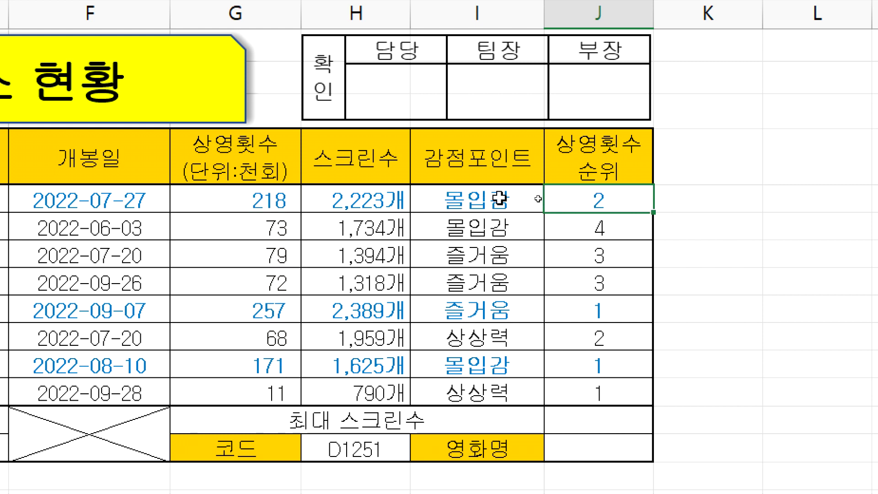
pyautogui.click(503, 200)
pyautogui.click(357, 200)
pyautogui.click(290, 190)
pyautogui.moveTo(223, 193); pyautogui.dragTo(246, 388)
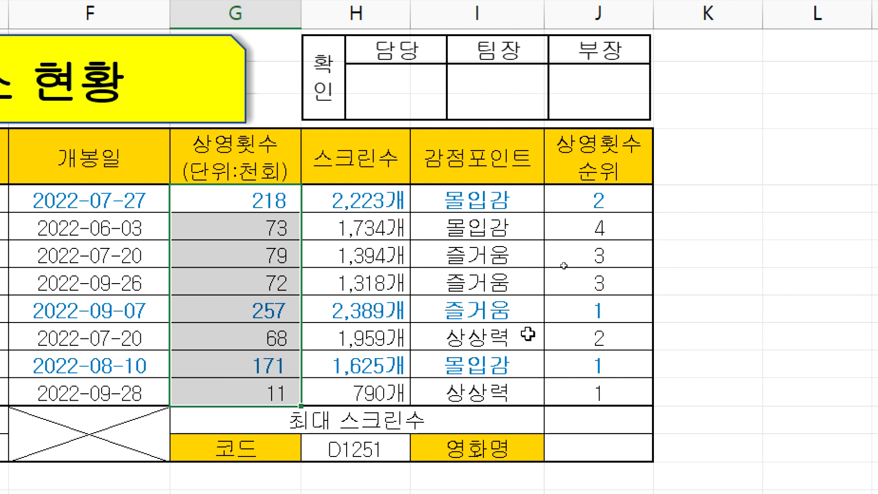
# Step: Inspect the third film's rank formula range and select the 상영횟수 cells from G7 down
pyautogui.click(583, 262)
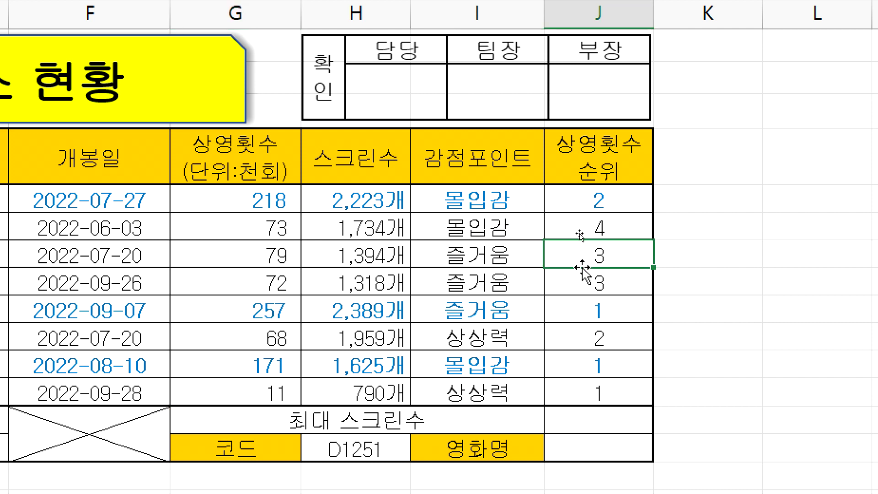
pyautogui.press('F2')
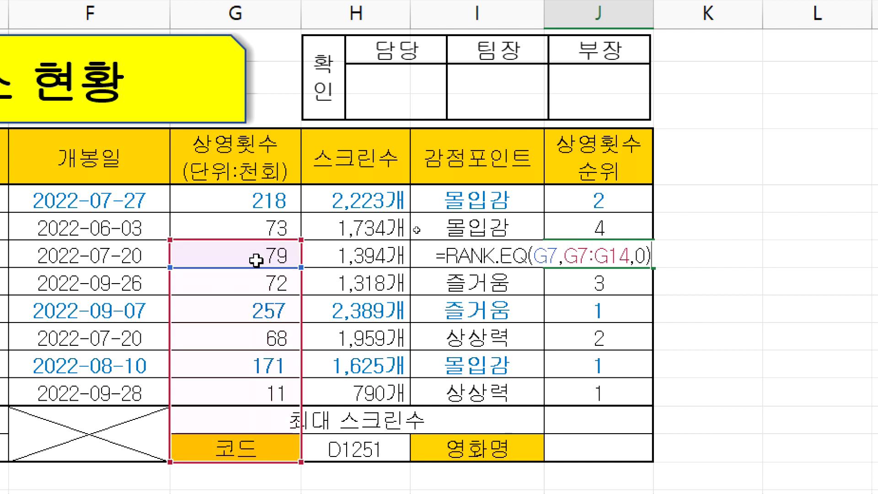
pyautogui.scroll(-1, 245, 455)
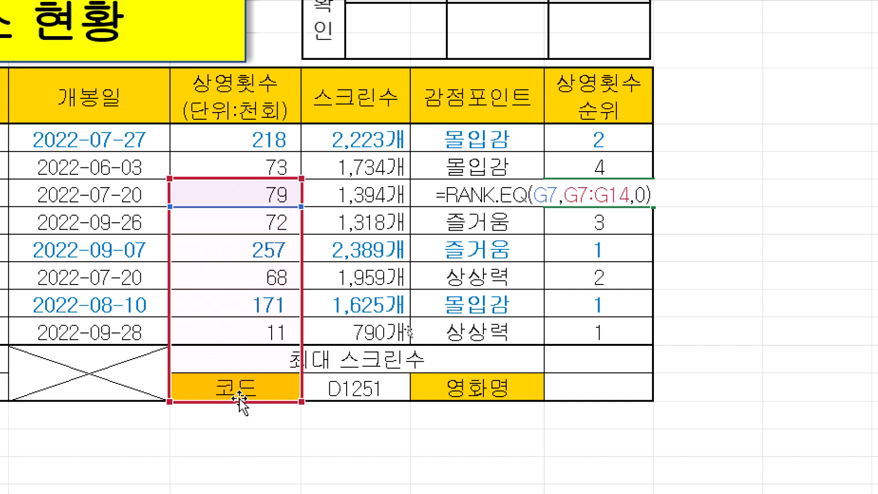
pyautogui.press('Return')
pyautogui.moveTo(263, 142); pyautogui.dragTo(235, 327)
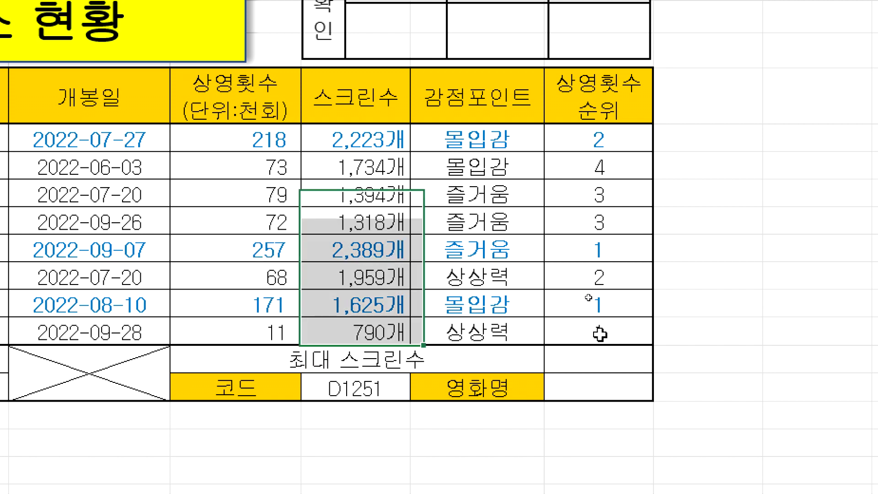
# Step: Move the last film's rank range from G12:G19 back to G5:G12
pyautogui.doubleClick(600, 334)
pyautogui.scroll(-2, 732, 434)
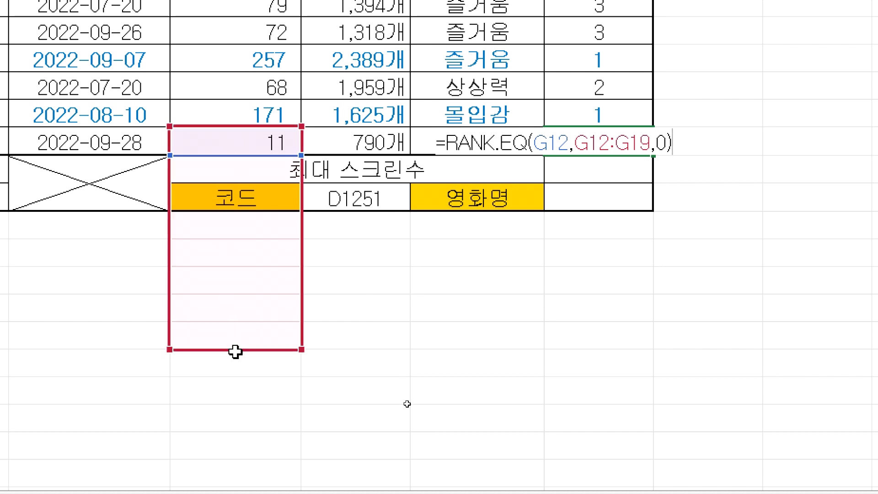
pyautogui.moveTo(233, 351); pyautogui.dragTo(235, 137)
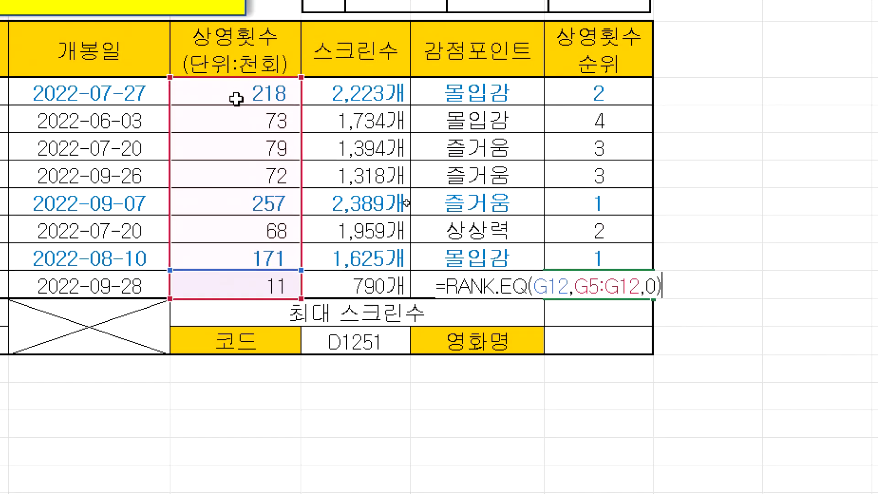
pyautogui.press('Return')
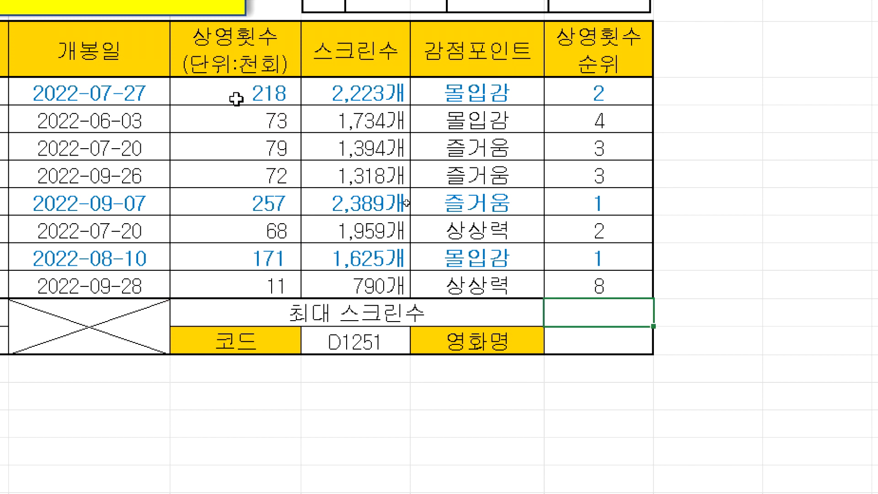
pyautogui.click(600, 286)
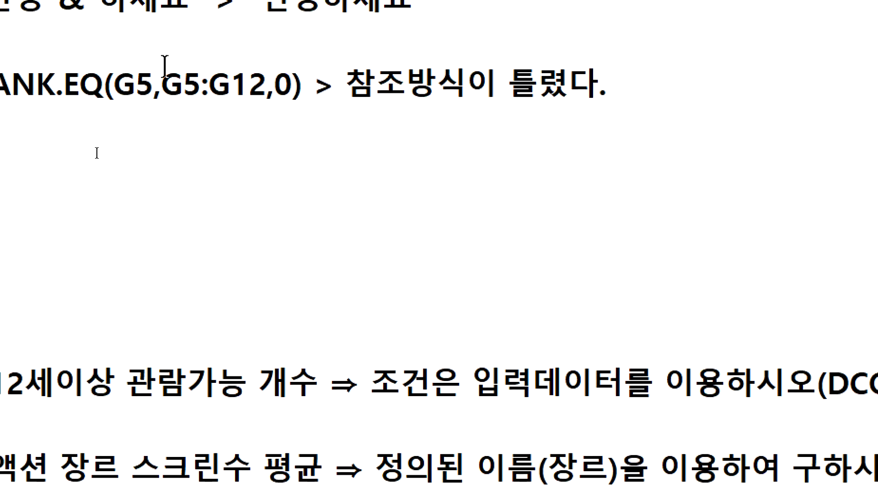
pyautogui.moveTo(75, 46); pyautogui.dragTo(108, 45)
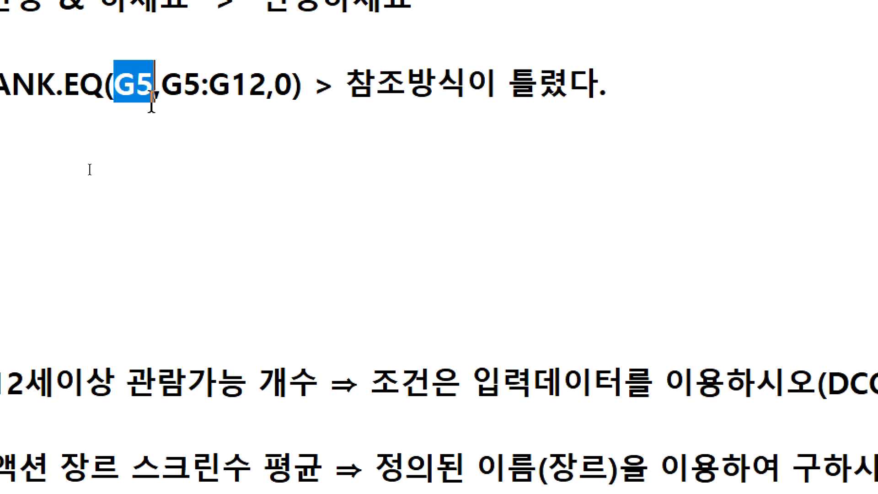
pyautogui.moveTo(162, 87); pyautogui.dragTo(260, 86)
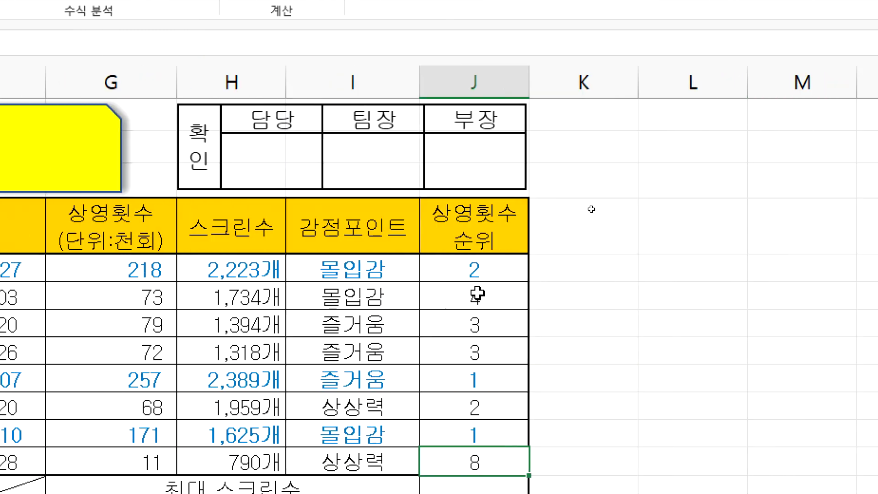
# Step: Clear the rank values in J5:J12 and enter a fresh =RANK.EQ( in J5
pyautogui.moveTo(481, 275); pyautogui.dragTo(473, 460)
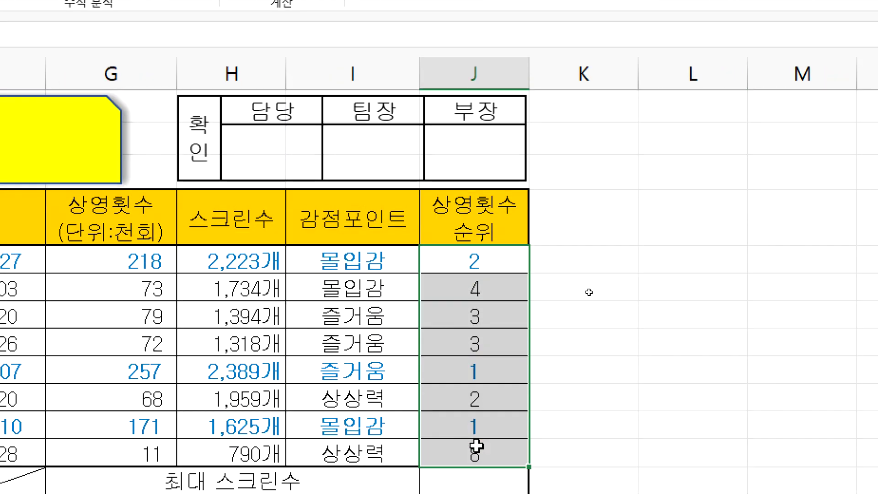
pyautogui.press('Delete')
pyautogui.click(454, 267)
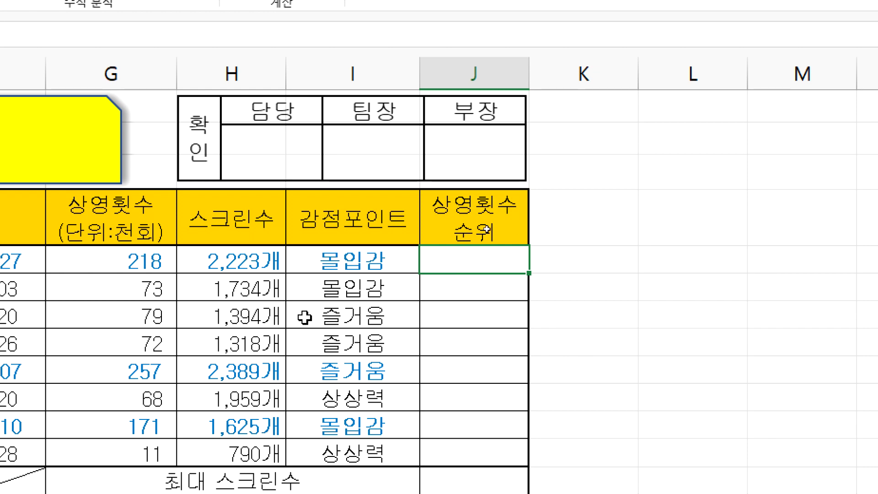
pyautogui.write('=RA')
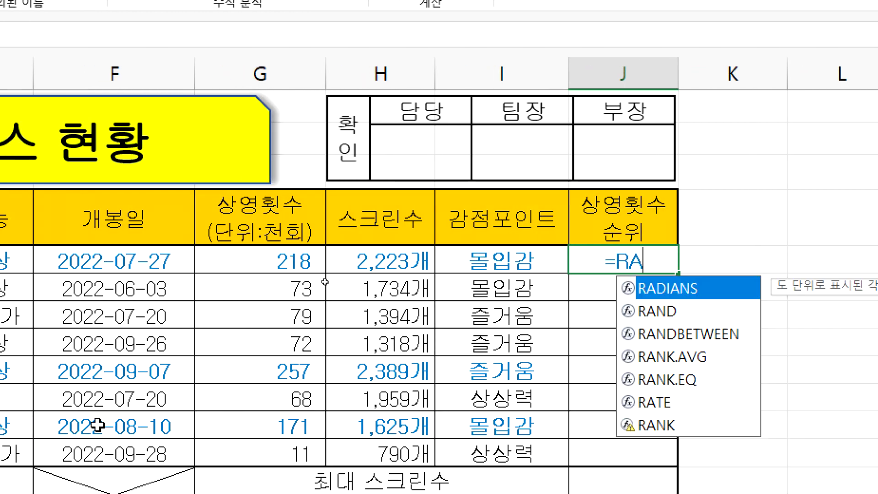
pyautogui.write('NK.EQQ(')
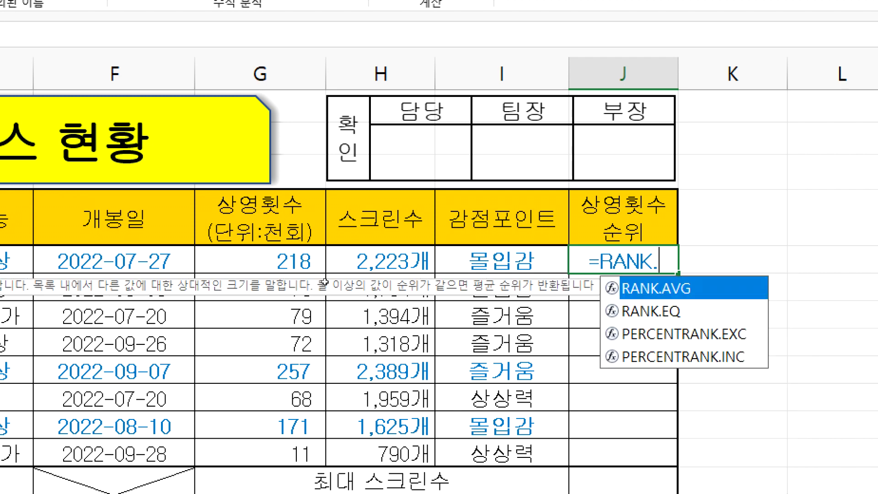
pyautogui.press('BackSpace')
pyautogui.press('BackSpace')
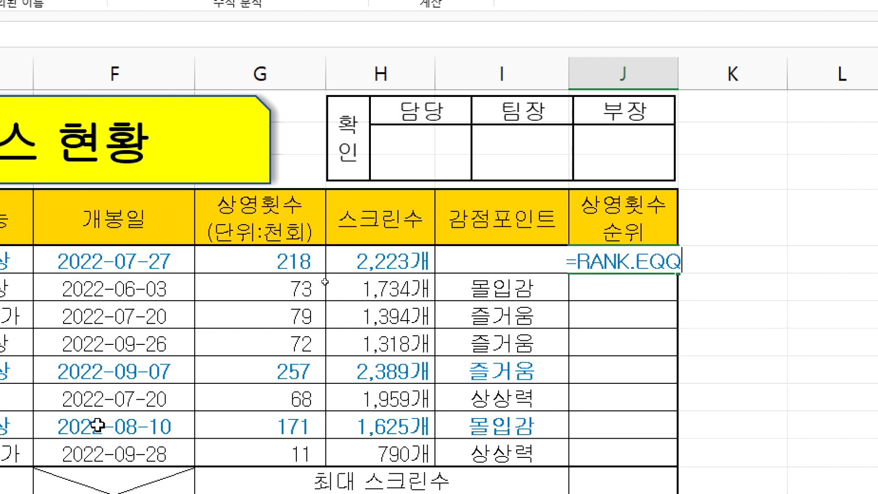
pyautogui.write('(')
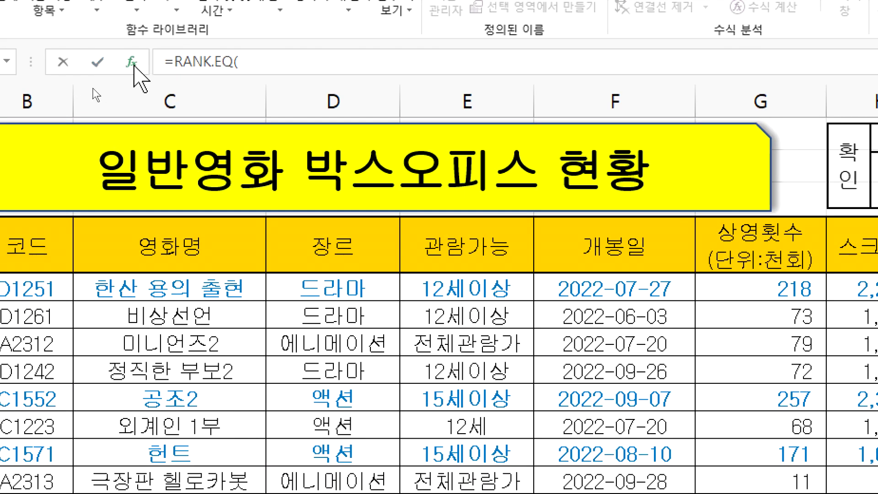
pyautogui.click(133, 64)
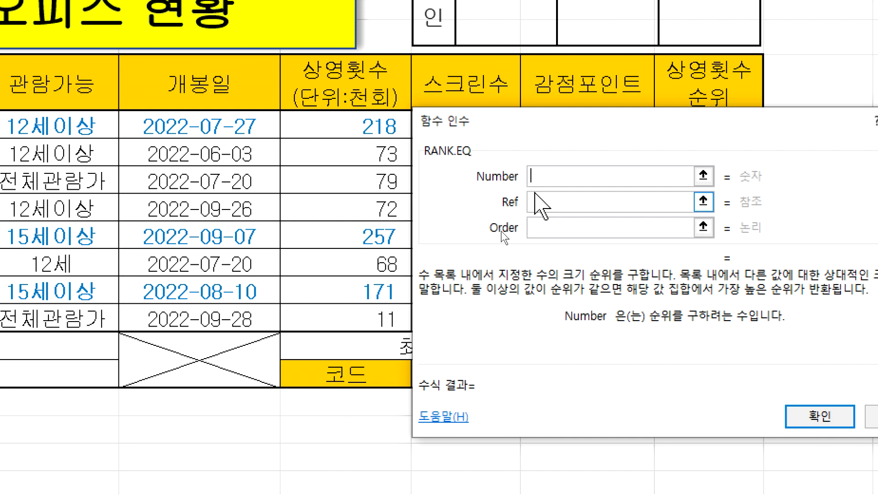
# Step: Set Number to G5 and Ref to G5:G12, moving the dialog to check the sheet
pyautogui.click(332, 126)
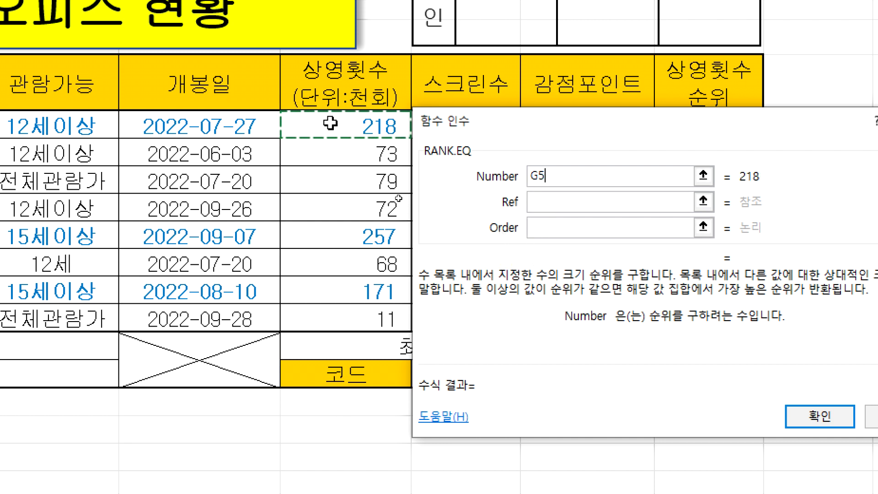
pyautogui.click(530, 203)
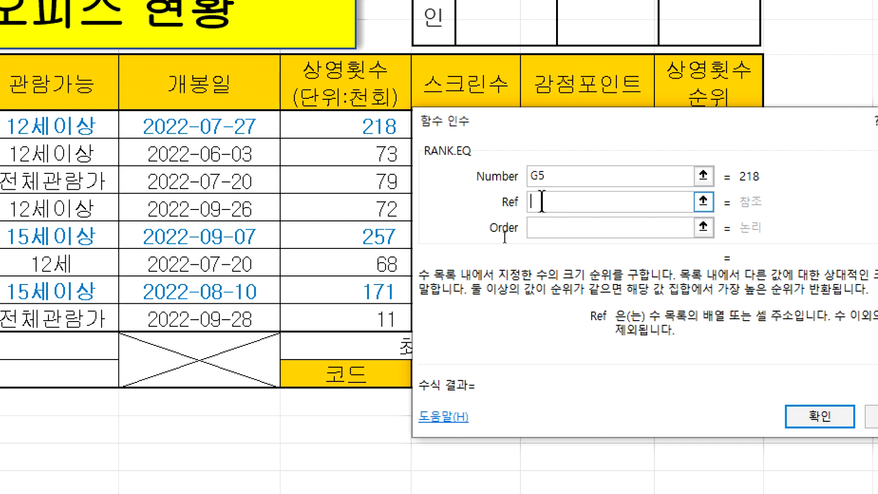
pyautogui.moveTo(350, 126); pyautogui.dragTo(355, 310)
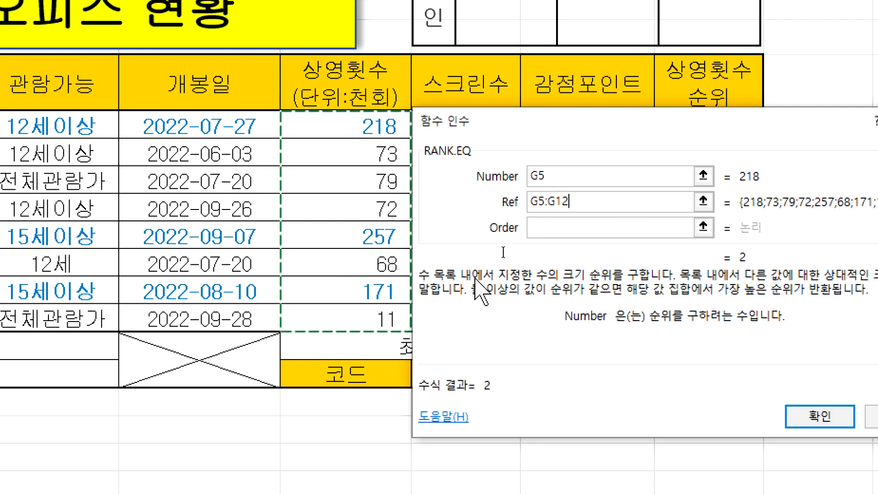
pyautogui.moveTo(618, 118)
pyautogui.mouseDown()
pyautogui.moveTo(631, 156)
pyautogui.moveTo(618, 124)
pyautogui.mouseUp()
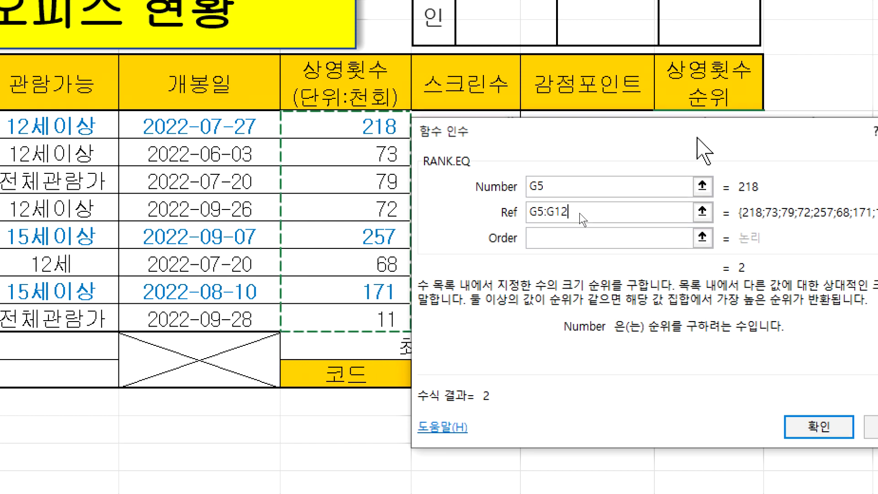
pyautogui.moveTo(699, 130); pyautogui.dragTo(714, 170)
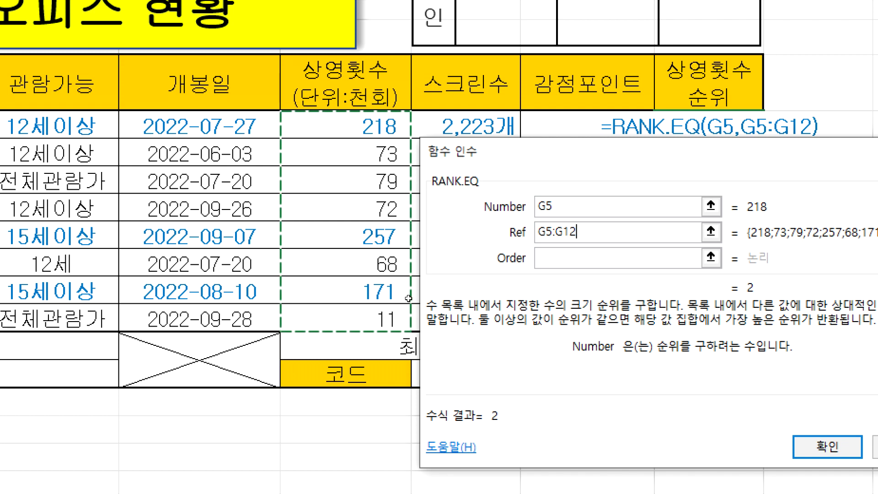
pyautogui.moveTo(522, 154); pyautogui.dragTo(521, 183)
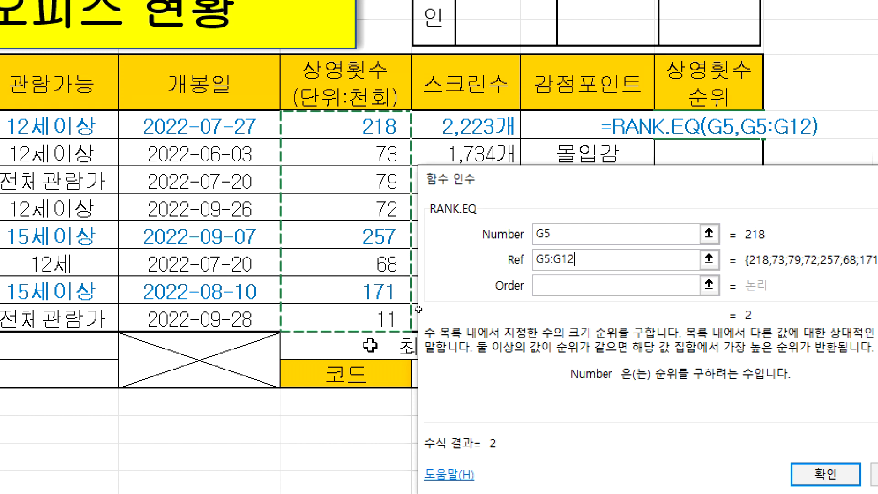
pyautogui.moveTo(545, 196); pyautogui.dragTo(540, 377)
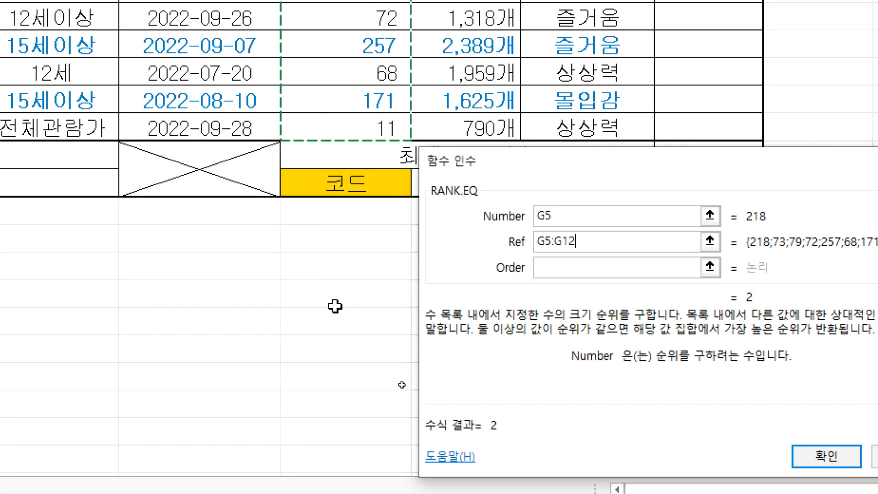
pyautogui.moveTo(576, 161); pyautogui.dragTo(571, 75)
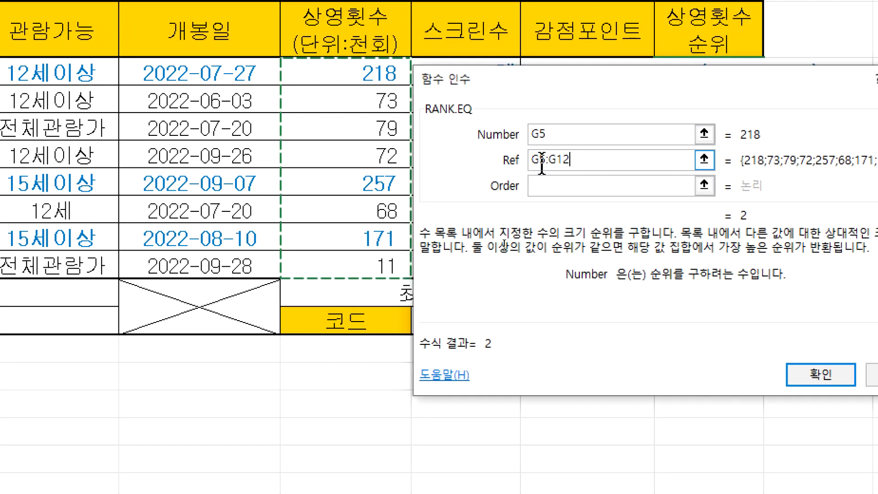
# Step: Reselect the Ref range G5:G12 and lock it as $G$5:$G$12 with F4
pyautogui.moveTo(580, 163); pyautogui.dragTo(532, 160)
pyautogui.press('BackSpace')
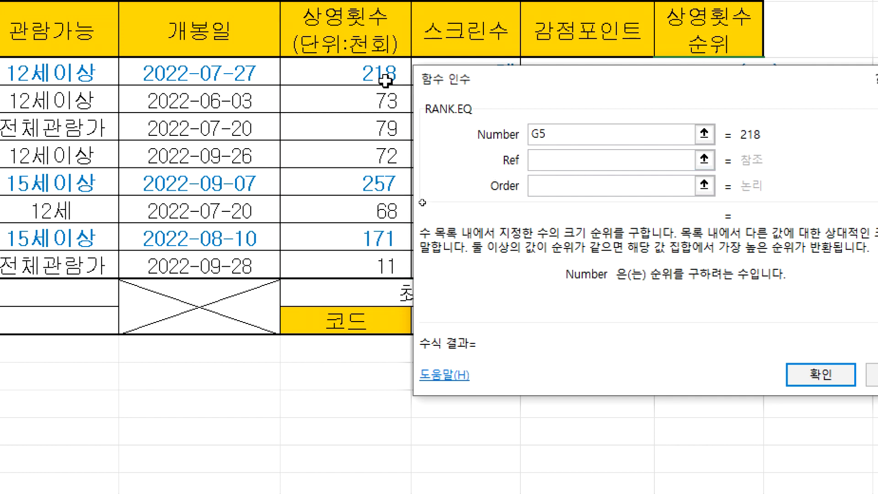
pyautogui.click(375, 81)
pyautogui.moveTo(375, 81); pyautogui.dragTo(376, 261)
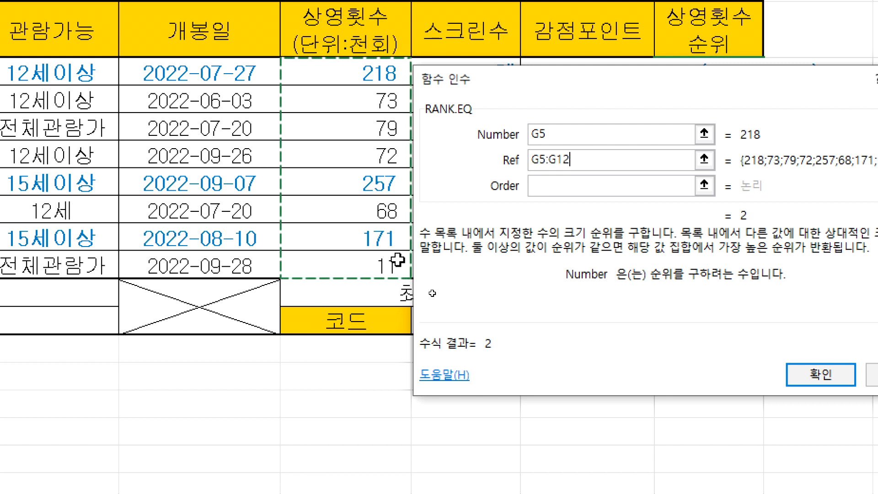
pyautogui.press('F4')
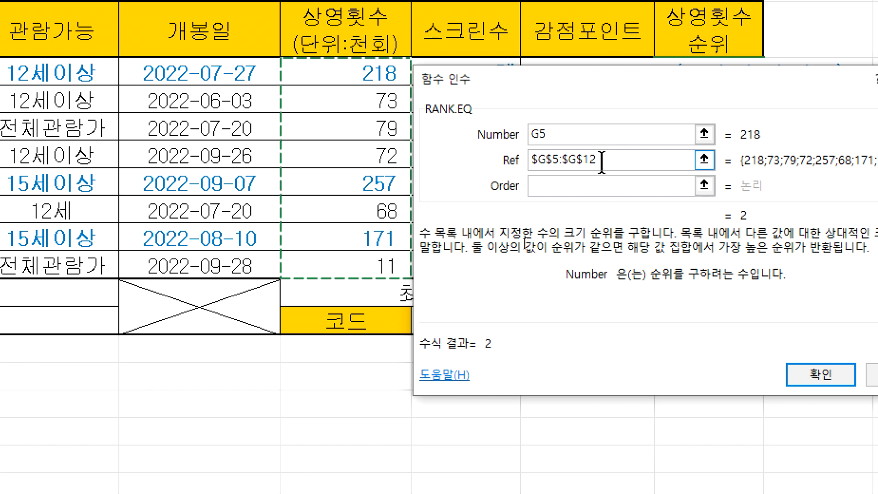
pyautogui.moveTo(604, 159); pyautogui.dragTo(507, 158)
pyautogui.press('BackSpace')
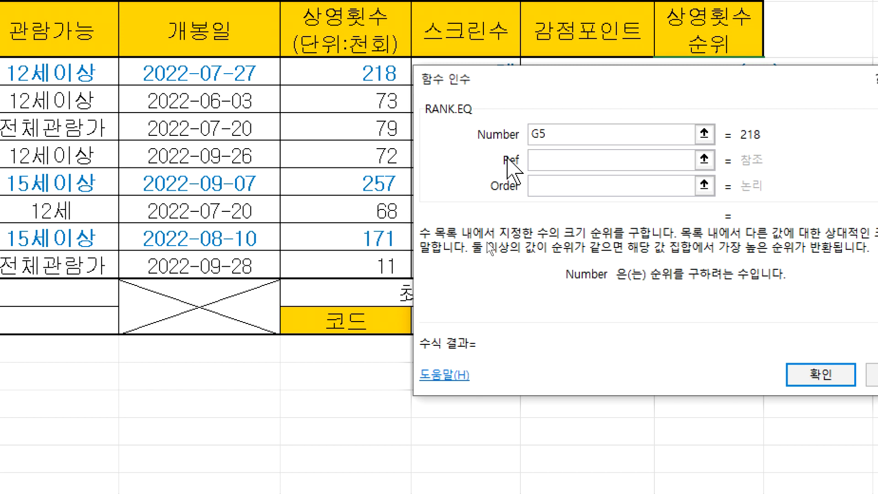
pyautogui.click(384, 77)
pyautogui.moveTo(385, 77); pyautogui.dragTo(413, 291)
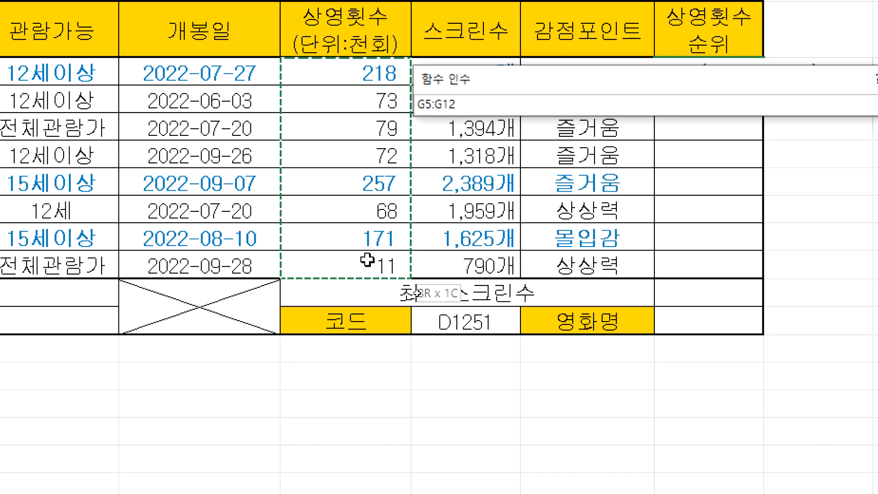
pyautogui.moveTo(367, 260); pyautogui.dragTo(371, 263)
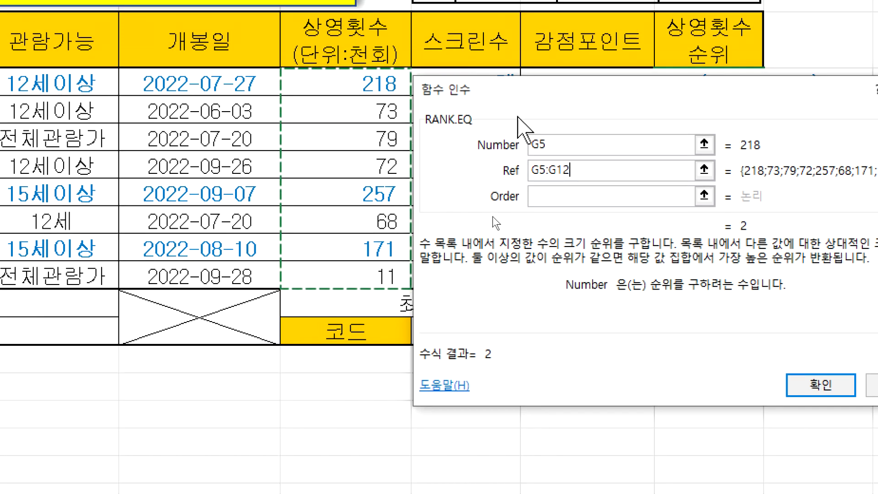
pyautogui.press('F4')
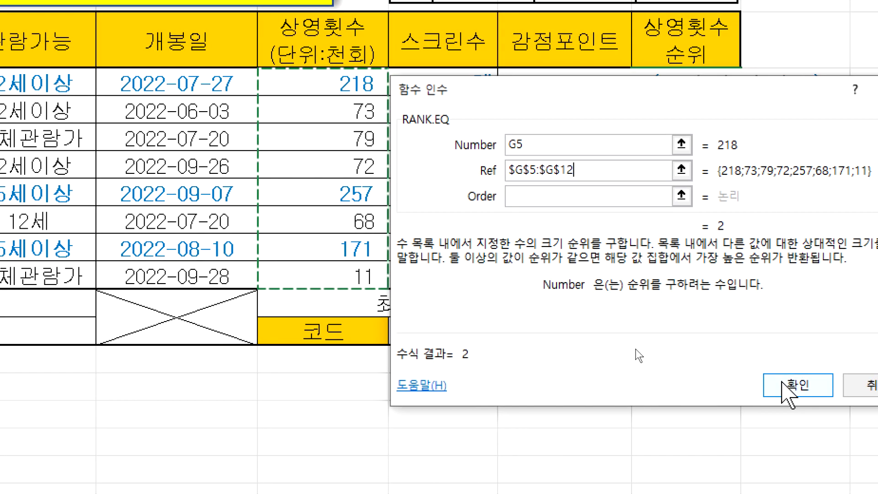
# Step: Confirm, fill J5 down to J12 without formatting, and verify ranks 2,5,4,6,1,7,3,8 use $G$5:$G$12
pyautogui.click(782, 382)
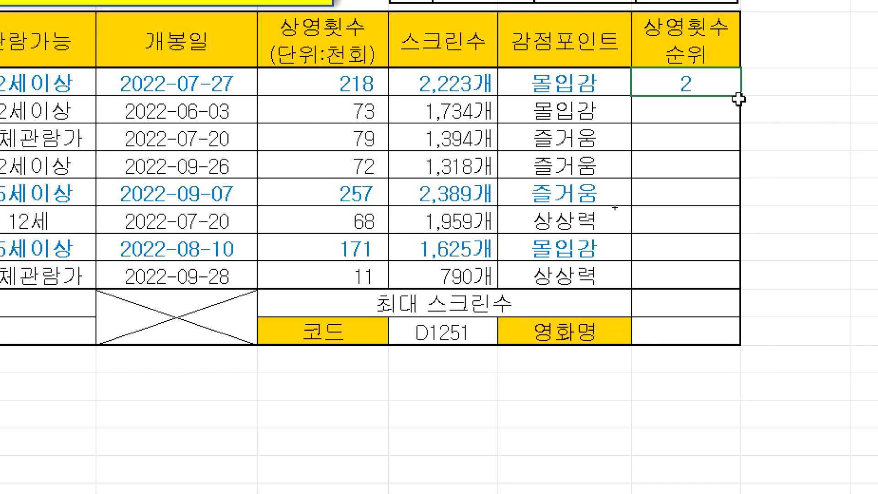
pyautogui.moveTo(740, 95); pyautogui.dragTo(745, 288)
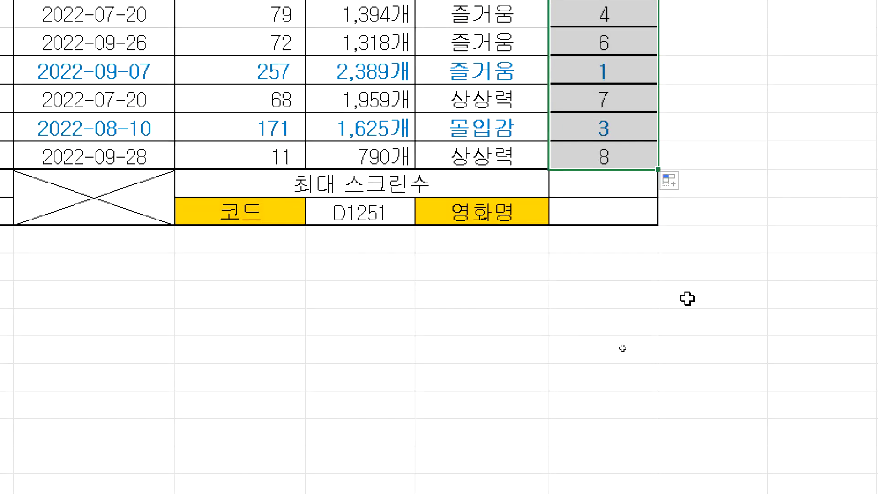
pyautogui.click(670, 307)
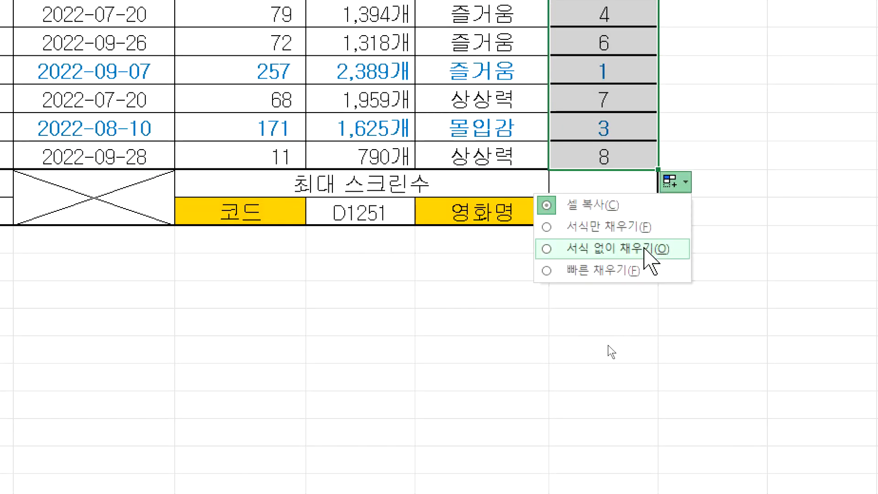
pyautogui.click(645, 249)
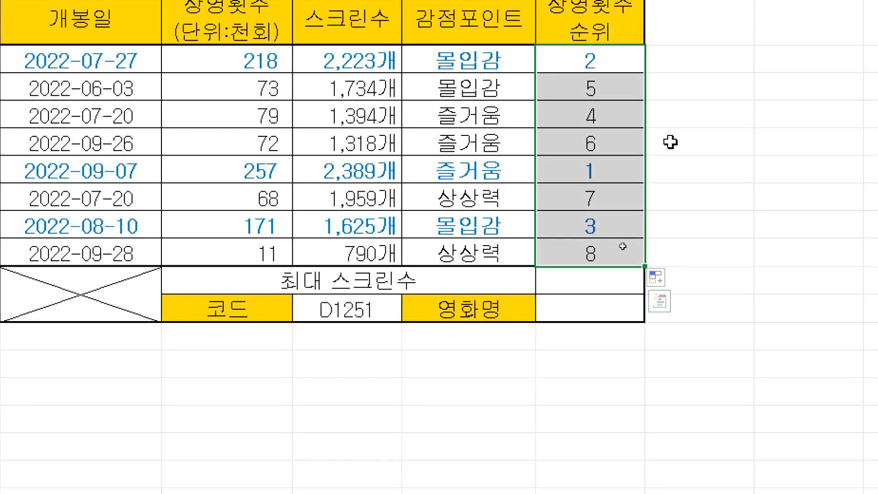
pyautogui.click(639, 73)
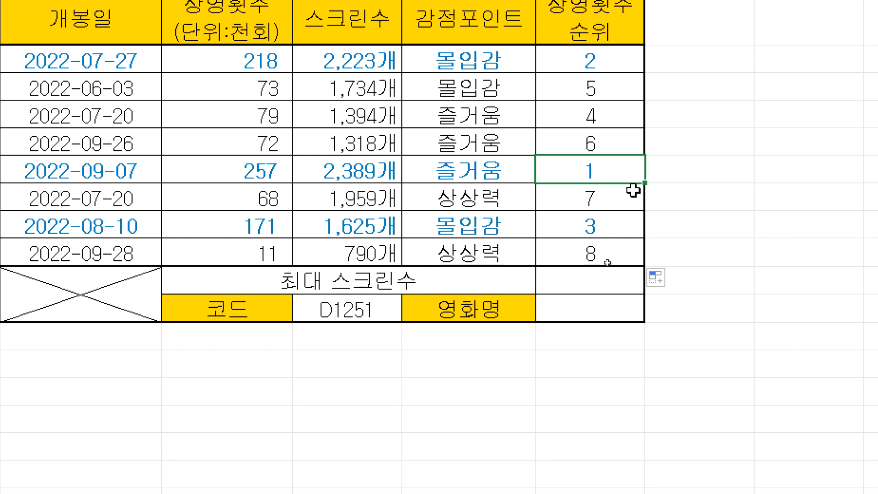
pyautogui.doubleClick(612, 174)
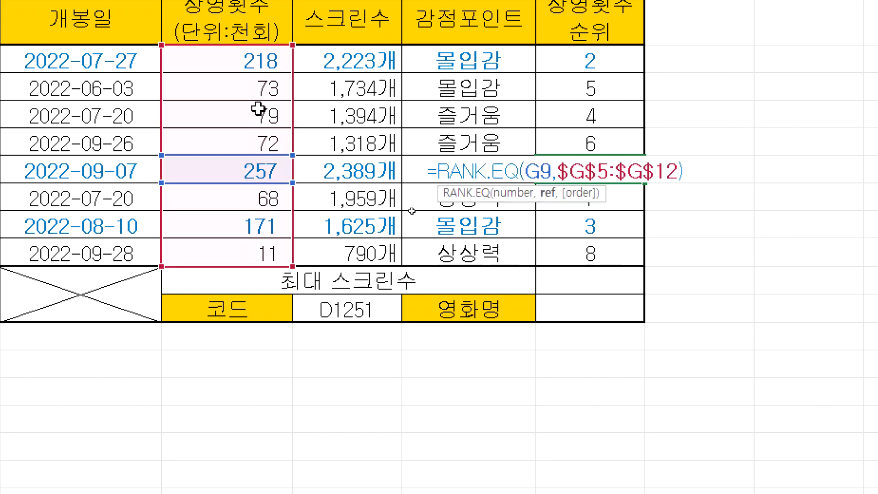
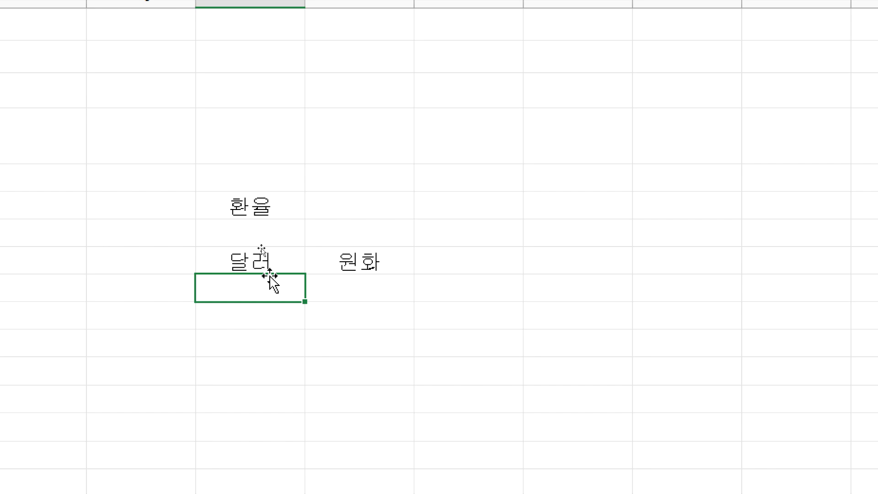
# Step: Enter the dollar amounts 500, 1200, 55 and 100 down the 달러 column
pyautogui.write('500')
pyautogui.press('Return')
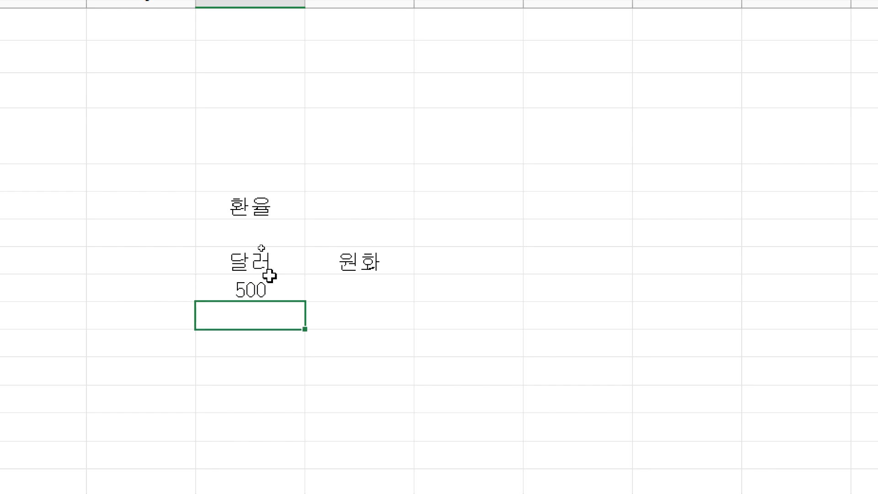
pyautogui.write('1200')
pyautogui.press('Return')
pyautogui.write('55')
pyautogui.press('Return')
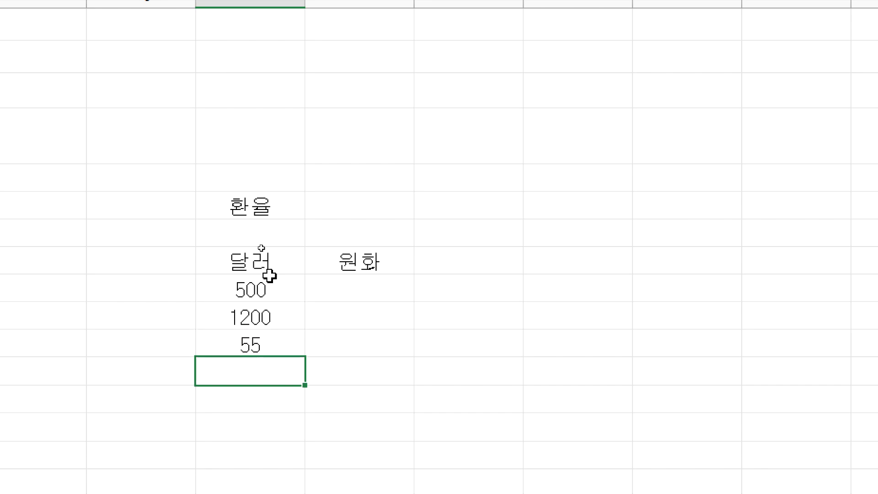
pyautogui.write('100')
pyautogui.press('Return')
# Step: Enter the exchange rate 1327 beside 환율, then move to the 원화 cell beside 500
pyautogui.press('Up')
pyautogui.press('Up')
pyautogui.press('Up')
pyautogui.press('Up')
pyautogui.press('Up')
pyautogui.press('Up')
pyautogui.press('Up')
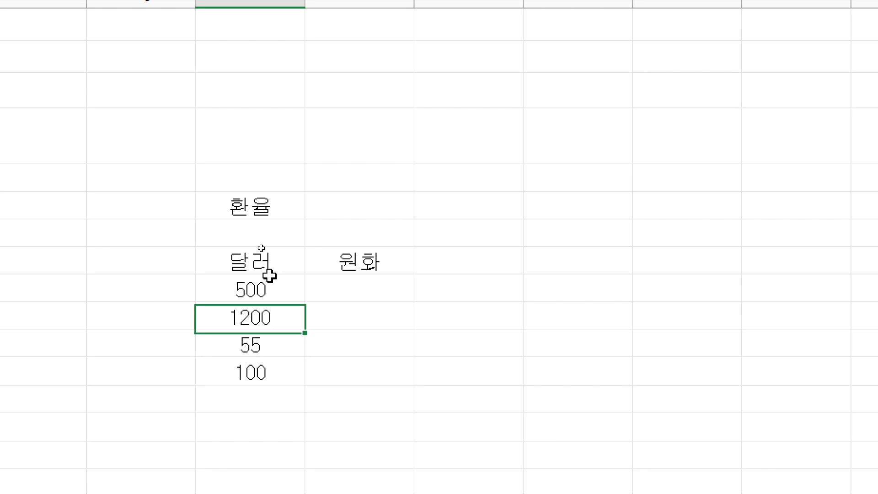
pyautogui.press('Right')
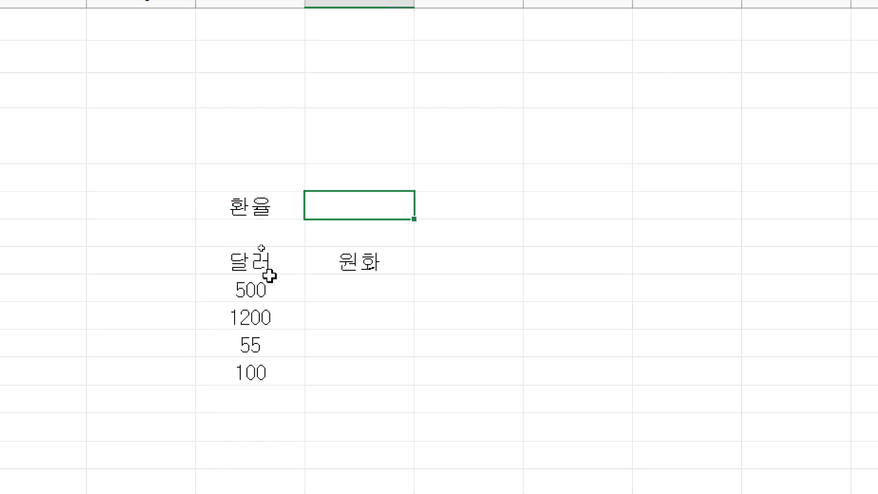
pyautogui.write('1327')
pyautogui.press('Return')
pyautogui.press('Return')
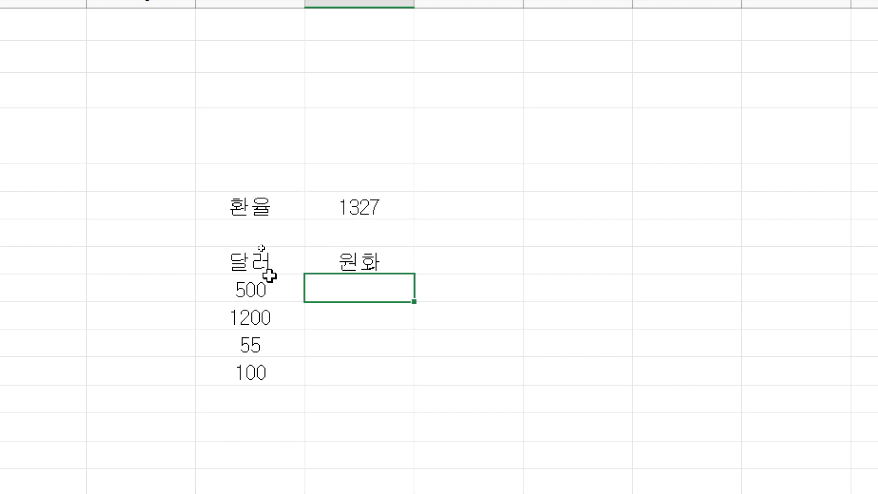
pyautogui.press('Left')
pyautogui.press('Right')
pyautogui.click(256, 292)
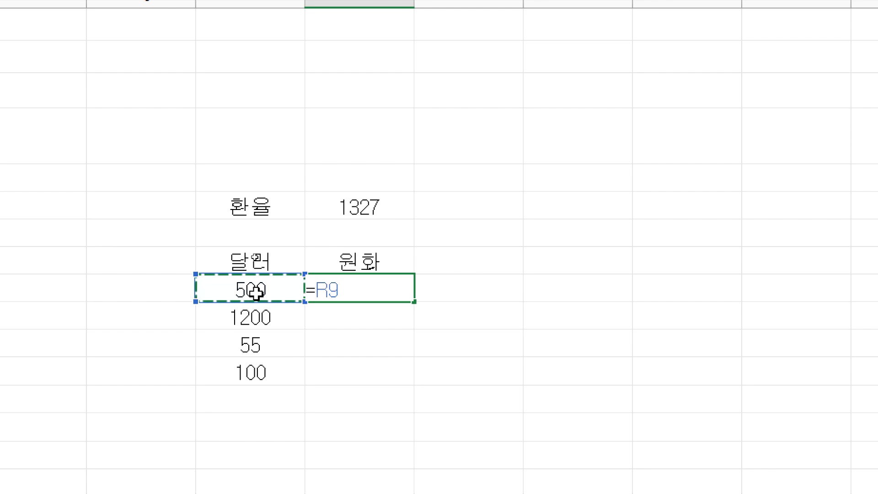
pyautogui.write('*')
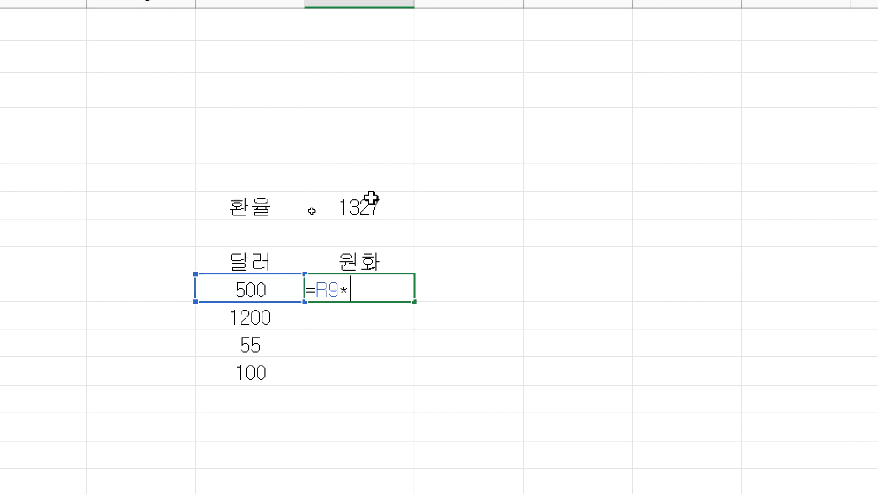
pyautogui.click(369, 203)
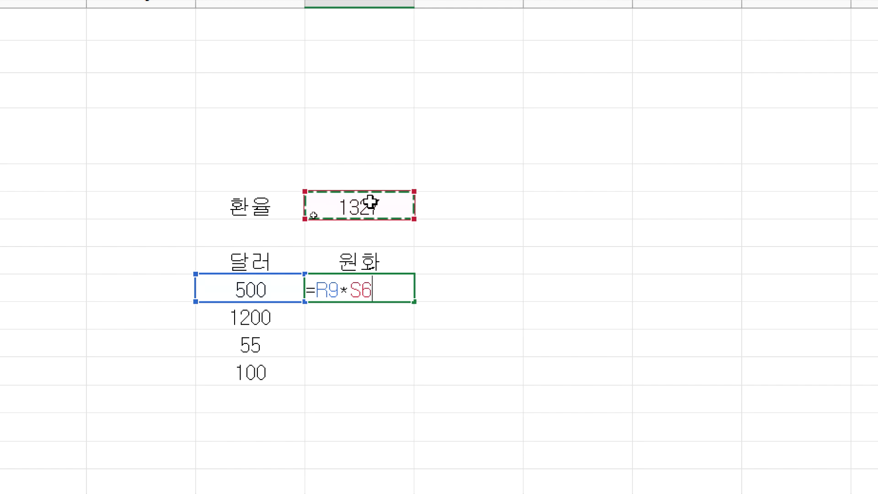
pyautogui.press('Return')
pyautogui.click(373, 290)
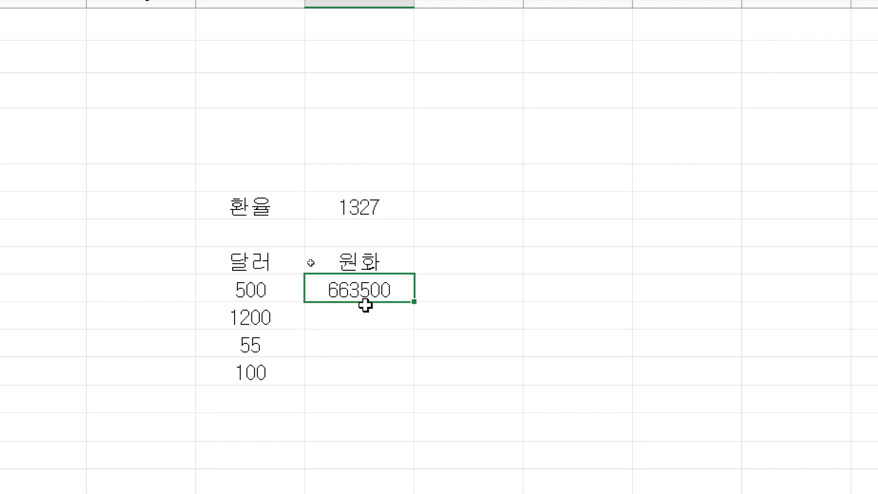
pyautogui.moveTo(415, 301); pyautogui.dragTo(414, 378)
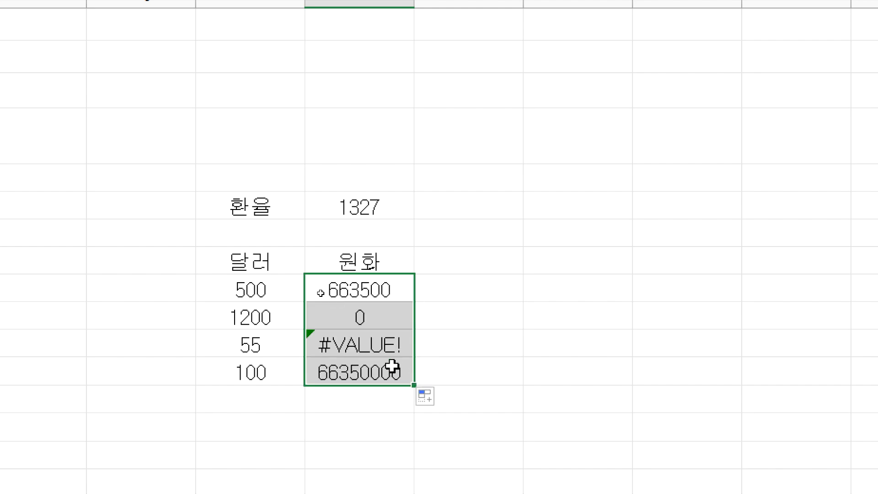
pyautogui.click(377, 370)
pyautogui.click(356, 319)
pyautogui.click(351, 376)
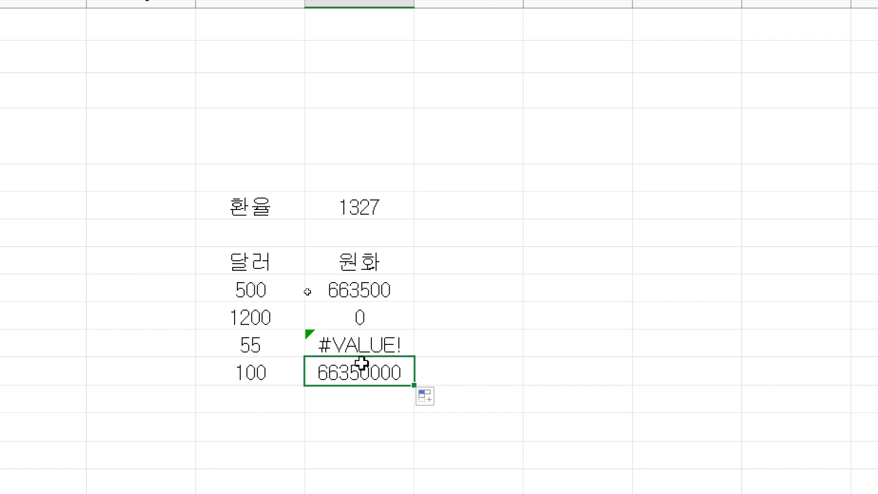
pyautogui.click(363, 290)
pyautogui.doubleClick(367, 293)
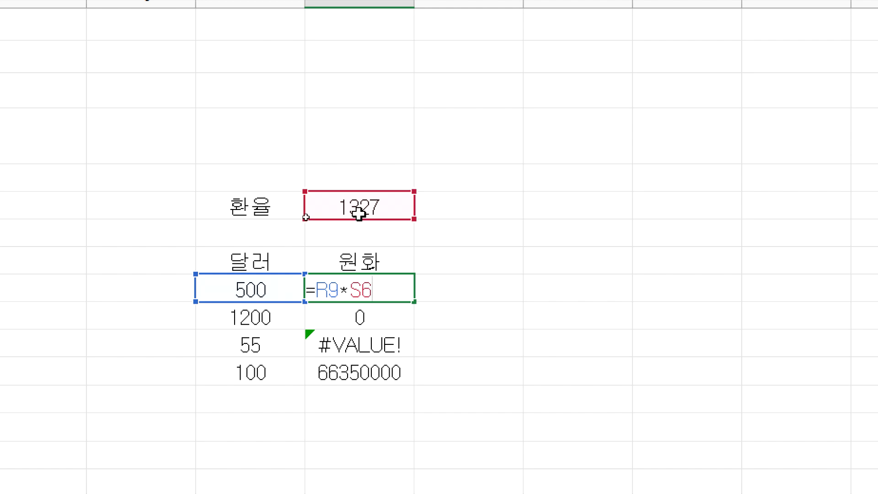
pyautogui.press('Escape')
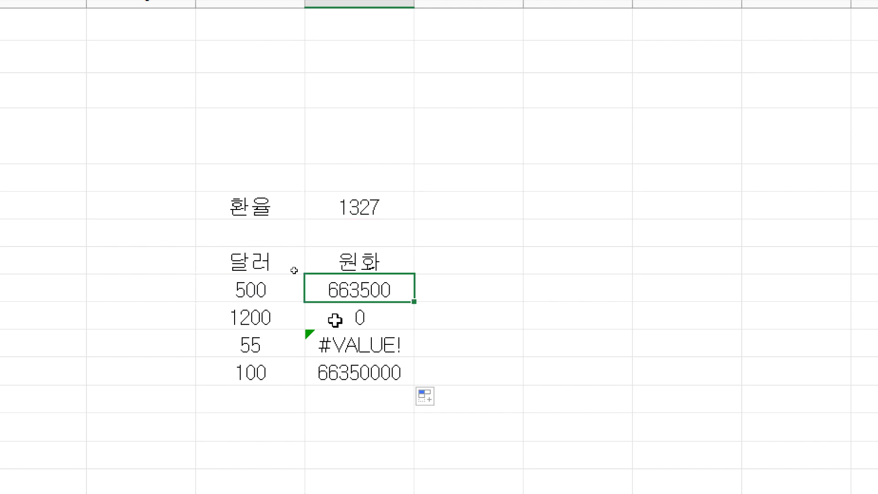
pyautogui.doubleClick(335, 318)
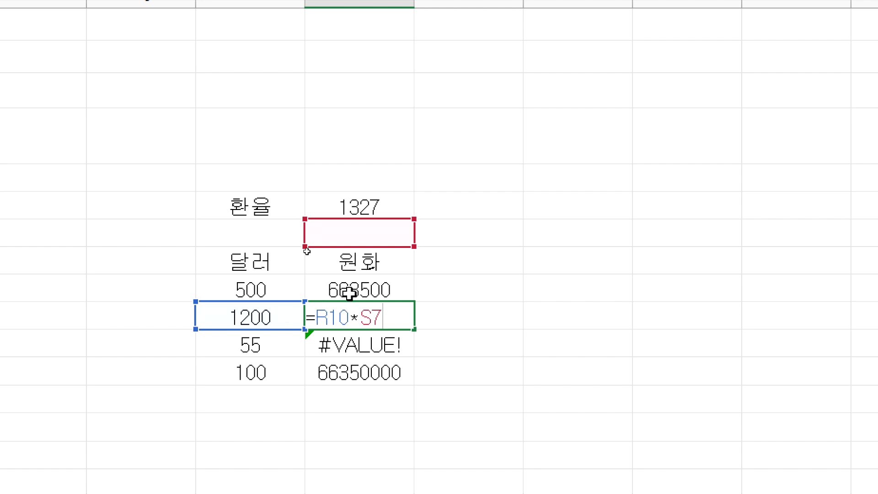
pyautogui.press('Escape')
pyautogui.click(367, 234)
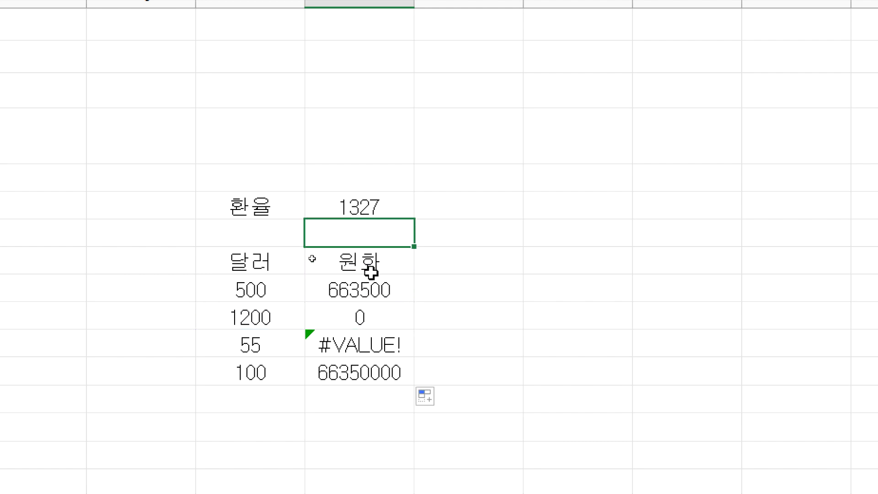
pyautogui.click(365, 314)
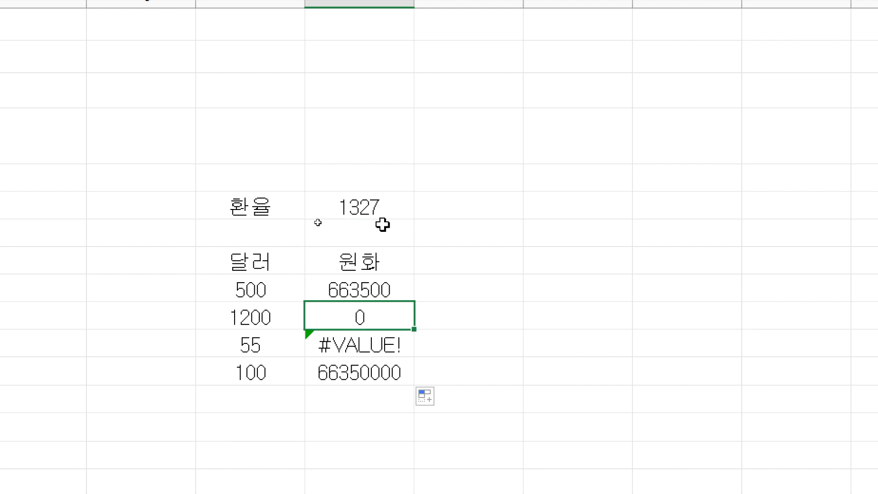
pyautogui.press('F2')
pyautogui.press('Escape')
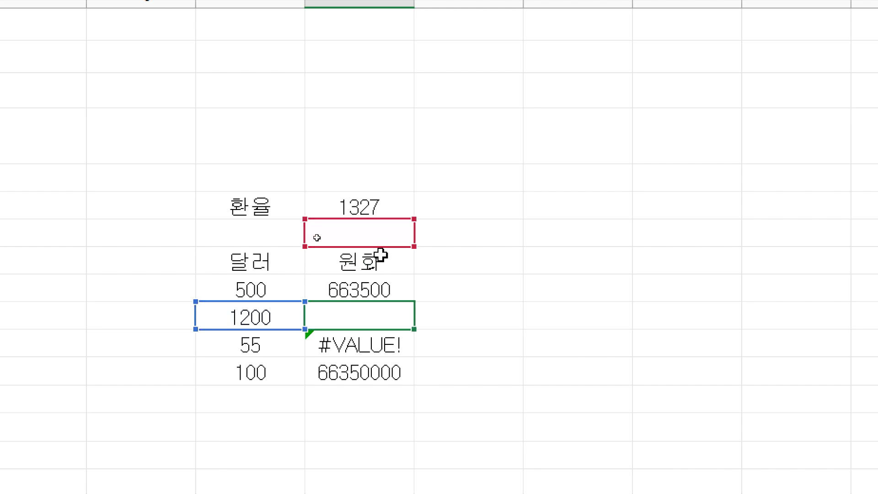
pyautogui.click(377, 343)
pyautogui.press('F2')
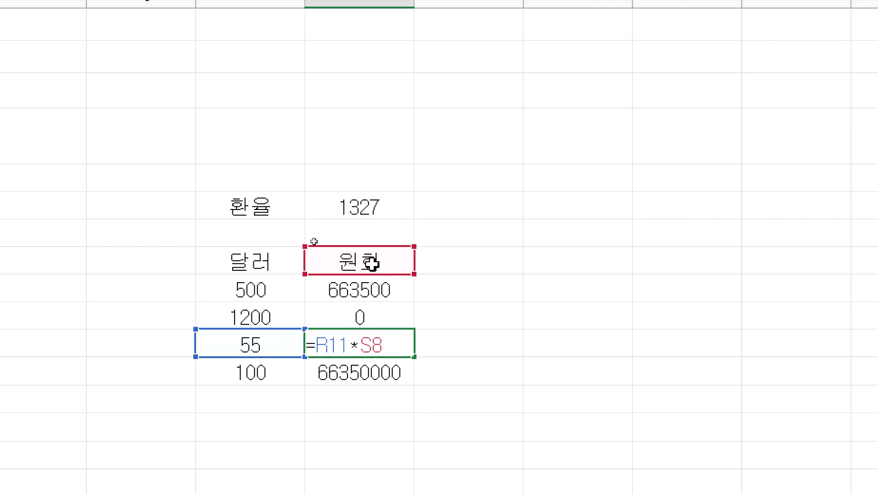
pyautogui.hotkey('ctrl', 'Return')
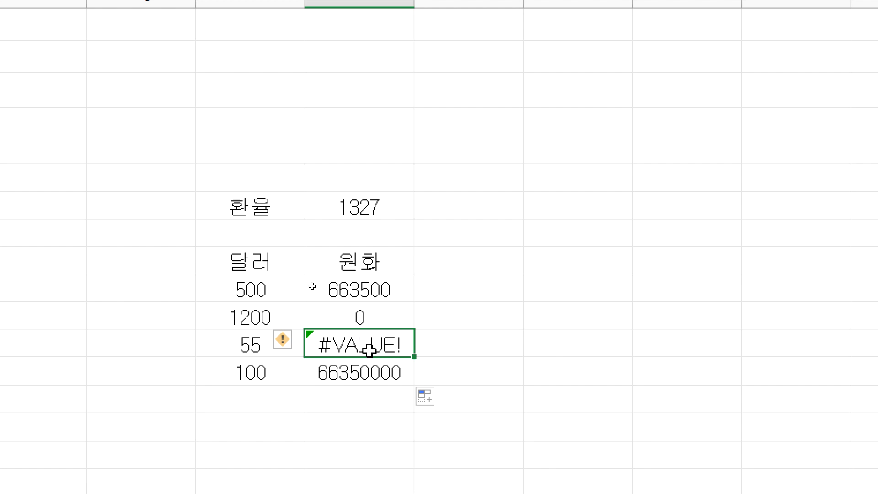
pyautogui.click(363, 374)
pyautogui.press('F2')
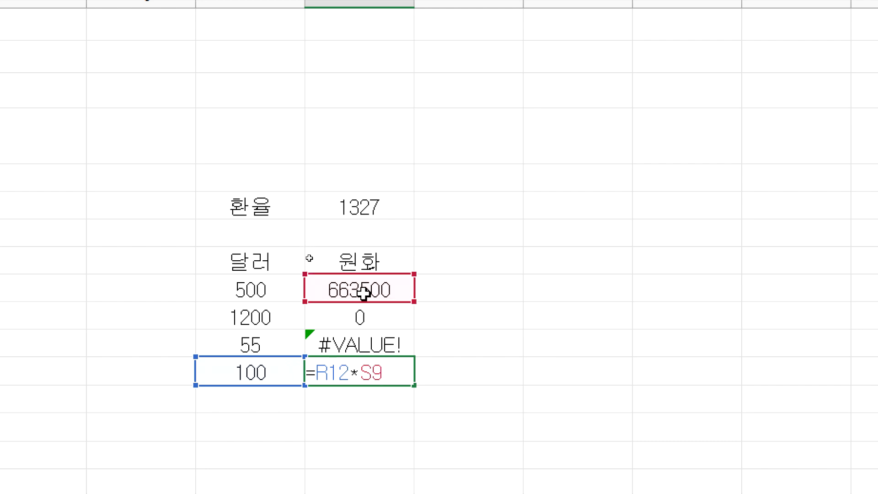
pyautogui.hotkey('ctrl', 'Return')
pyautogui.moveTo(376, 286); pyautogui.dragTo(366, 373)
pyautogui.press('Delete')
pyautogui.moveTo(272, 290); pyautogui.dragTo(265, 367)
pyautogui.click(353, 280)
pyautogui.click(353, 266)
pyautogui.click(360, 234)
pyautogui.click(358, 199)
pyautogui.click(351, 298)
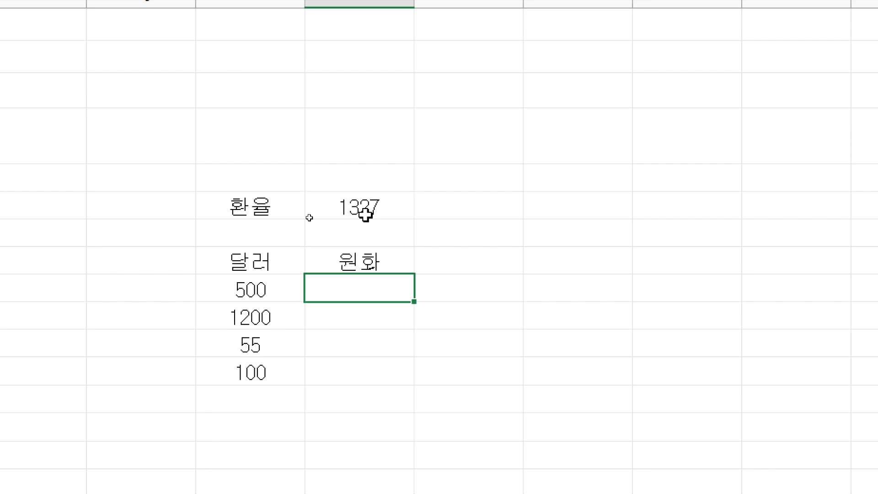
# Step: Enter =R9*$S$6 in S9, locking the exchange rate with F4, giving 663500
pyautogui.write('=')
pyautogui.click(261, 287)
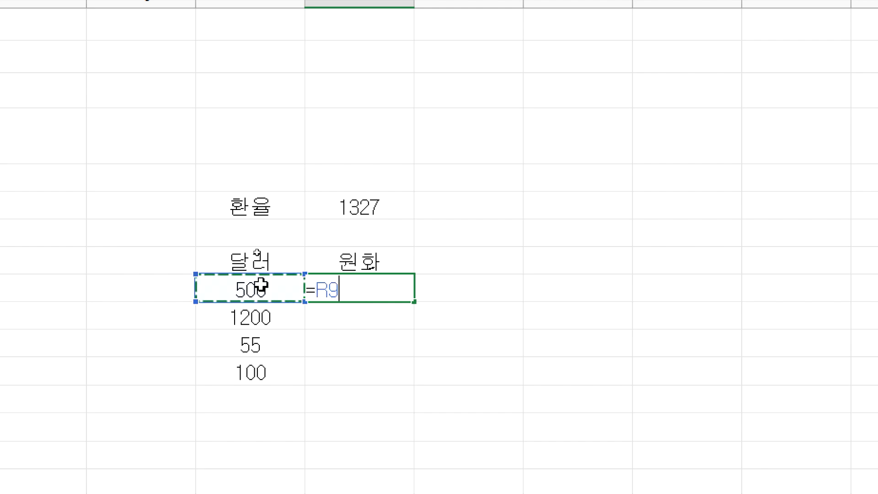
pyautogui.write('*')
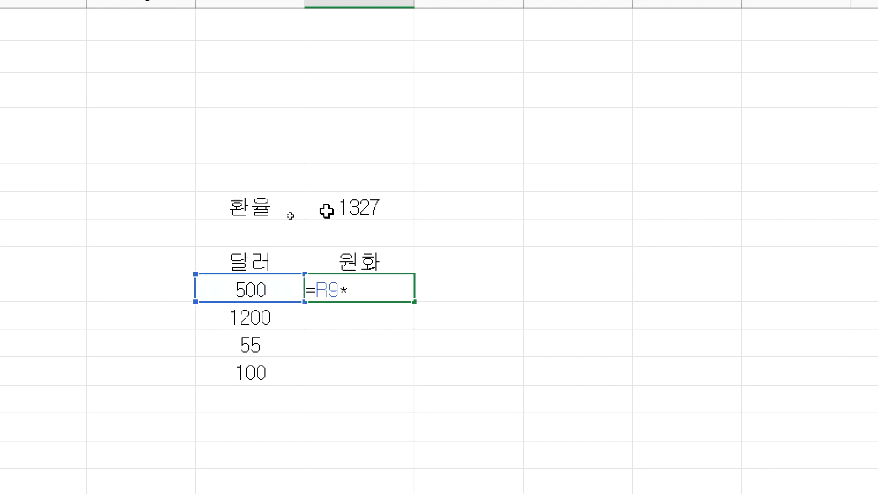
pyautogui.click(327, 210)
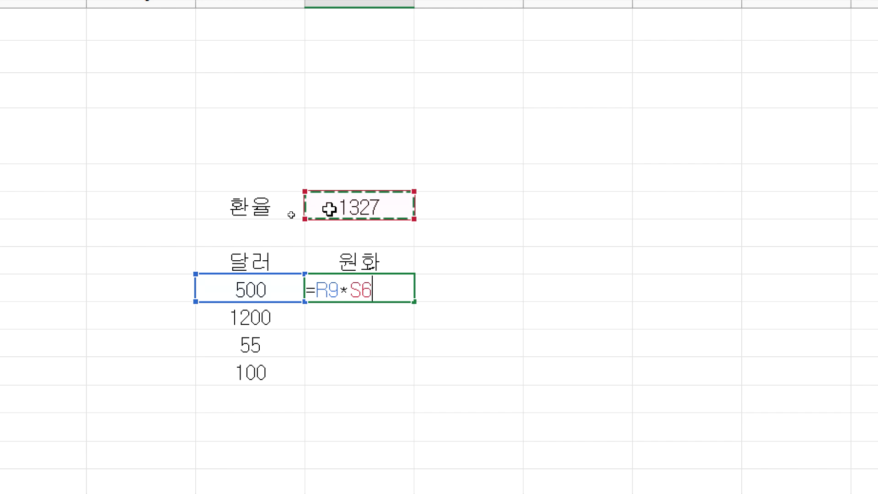
pyautogui.press('F4')
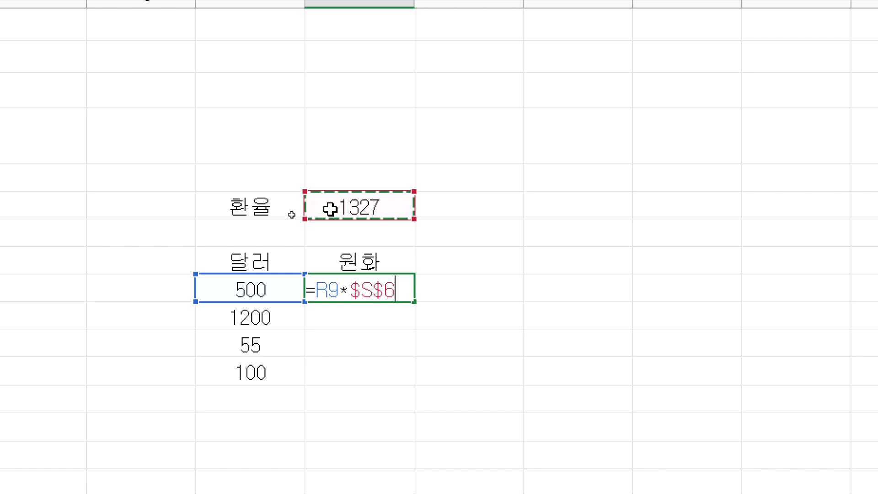
pyautogui.press('Return')
# Step: Fill the conversion formula down to row 12 and check that it keeps $S$6
pyautogui.click(403, 294)
pyautogui.moveTo(413, 302); pyautogui.dragTo(407, 392)
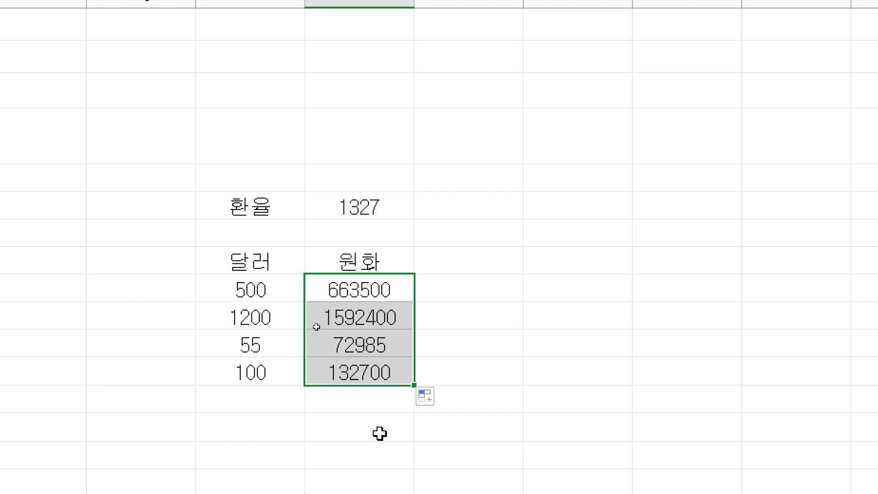
pyautogui.click(290, 290)
pyautogui.click(371, 194)
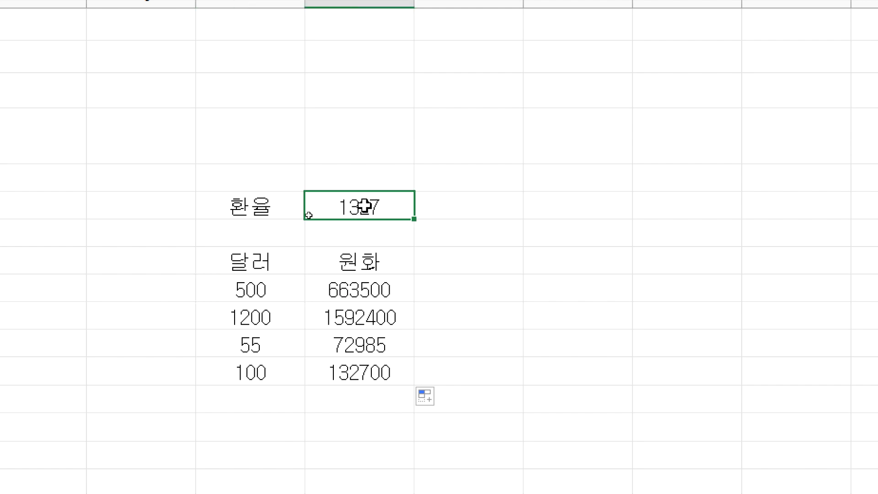
pyautogui.doubleClick(382, 290)
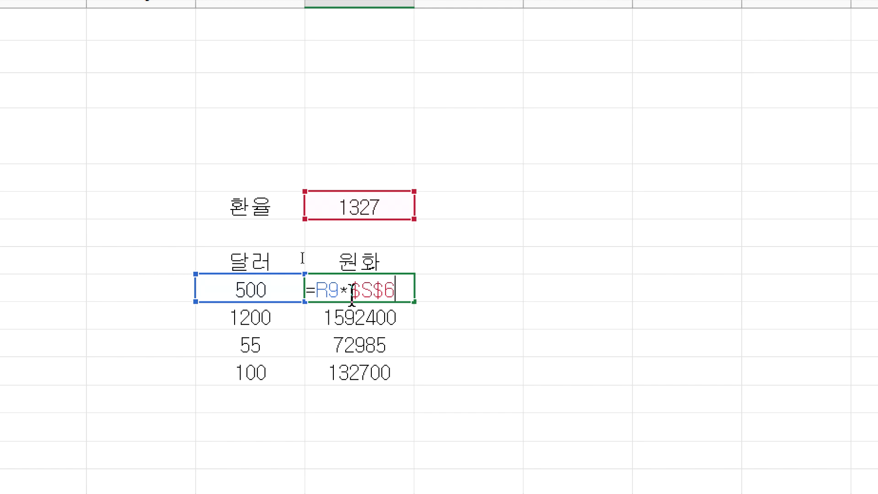
pyautogui.press('Escape')
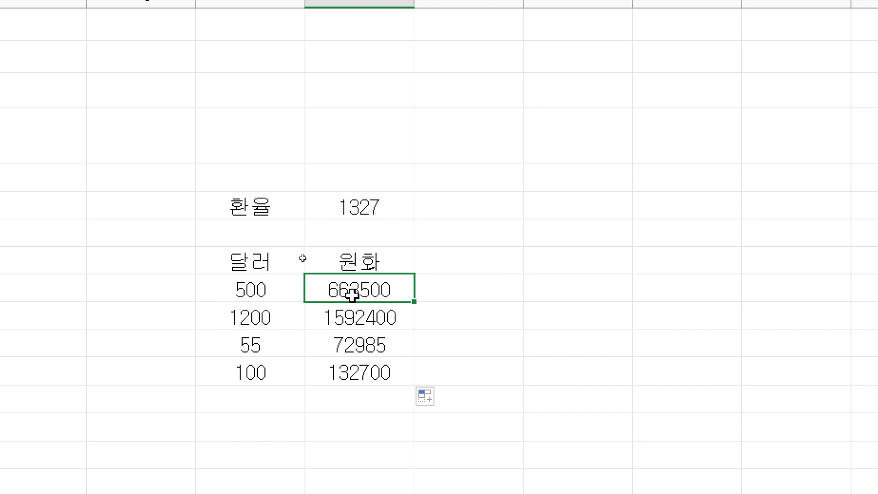
# Step: Clear the won results and re-enter =R9*$S$6 in the first cell, giving 663500
pyautogui.moveTo(351, 288); pyautogui.dragTo(350, 383)
pyautogui.press('Delete')
pyautogui.click(351, 280)
pyautogui.write('=')
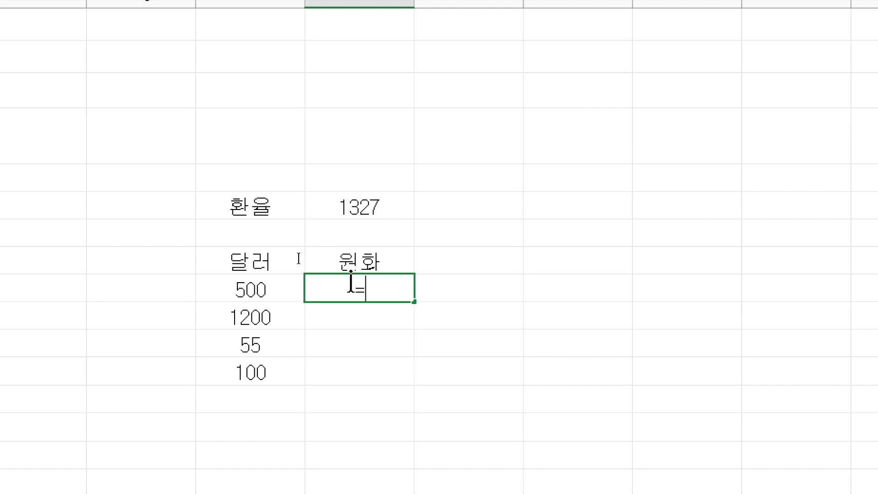
pyautogui.click(259, 292)
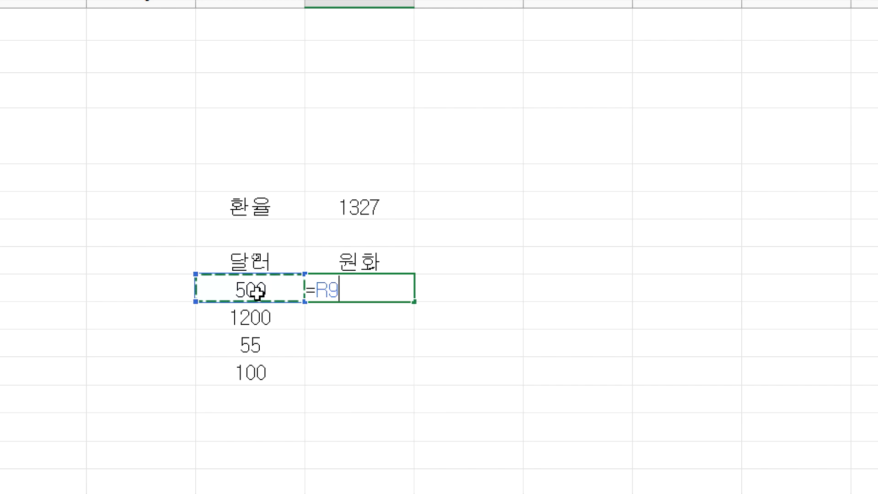
pyautogui.write('*')
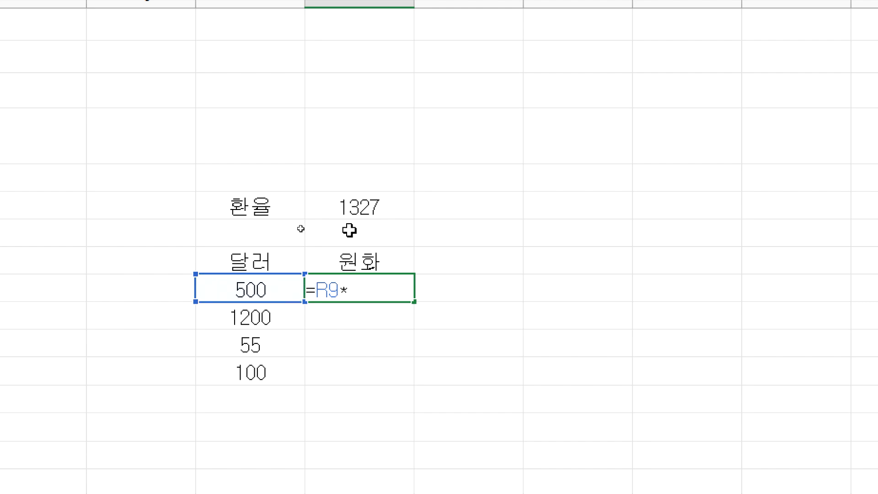
pyautogui.click(344, 207)
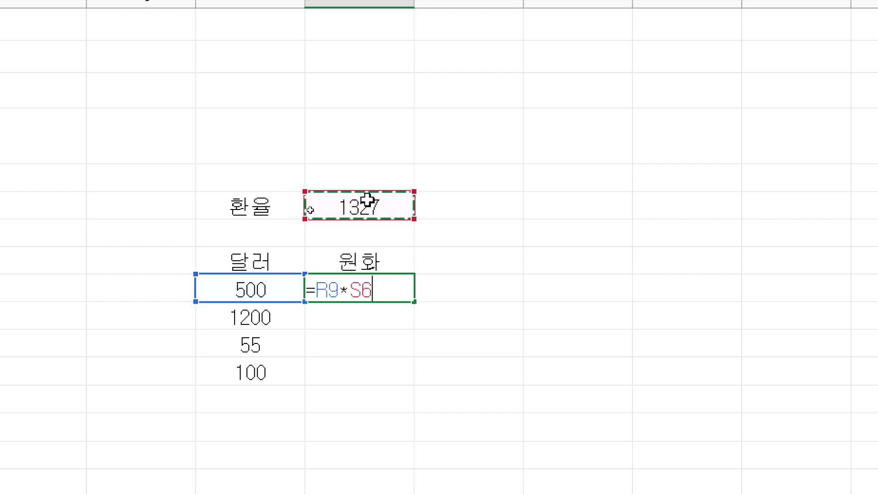
pyautogui.press('F4')
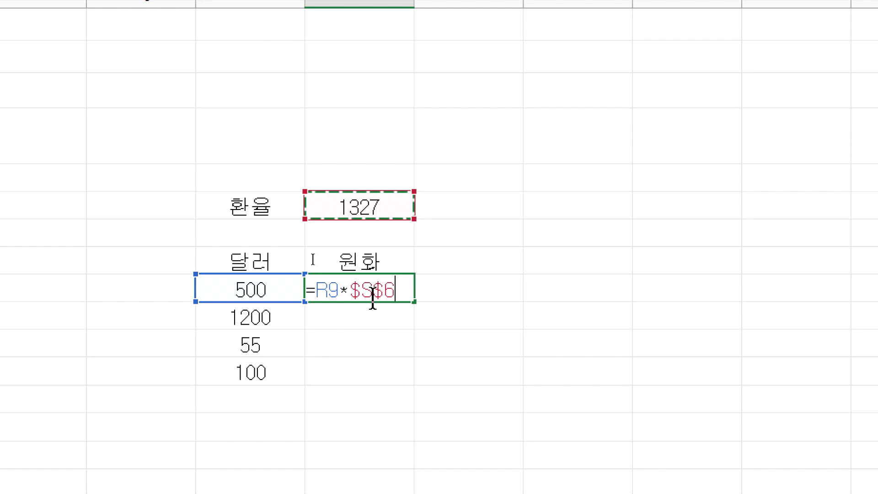
pyautogui.press('Return')
# Step: Enter the 1200 conversion by hand instead of filling, giving 1592400
pyautogui.click(397, 291)
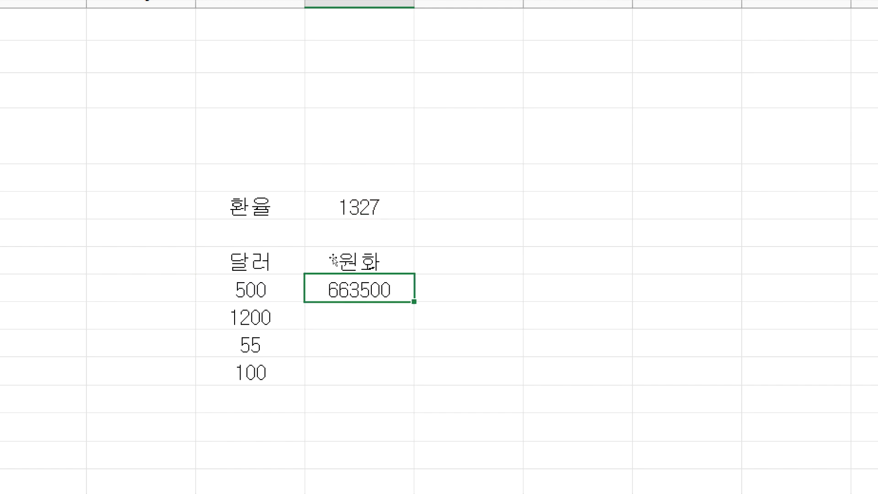
pyautogui.moveTo(413, 302)
pyautogui.mouseDown()
pyautogui.moveTo(417, 368)
pyautogui.moveTo(410, 314)
pyautogui.mouseUp()
pyautogui.click(380, 315)
pyautogui.write('=')
pyautogui.click(286, 310)
pyautogui.write('*')
pyautogui.click(360, 209)
pyautogui.press('Return')
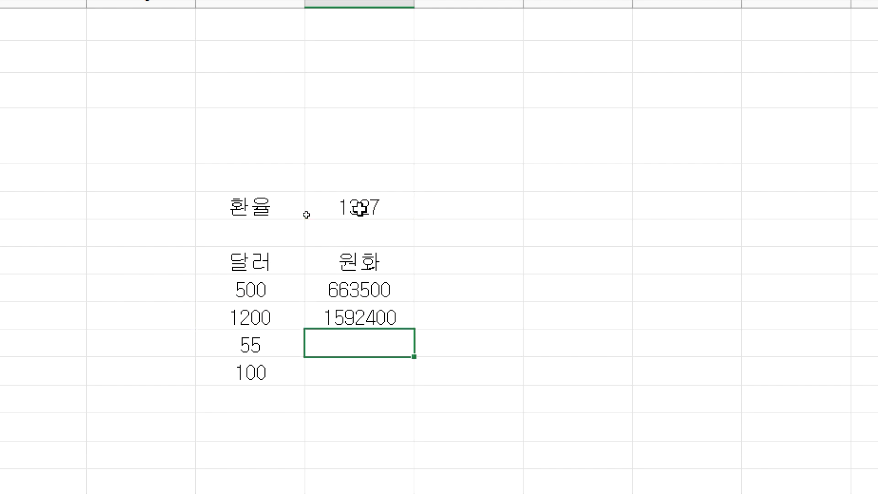
# Step: Enter the 55 and 100 conversions by hand, giving 72985 and 132700
pyautogui.write('=')
pyautogui.click(240, 345)
pyautogui.write('*')
pyautogui.click(349, 206)
pyautogui.press('Return')
pyautogui.write('=')
pyautogui.click(293, 368)
pyautogui.write('*')
pyautogui.click(389, 202)
pyautogui.press('Return')
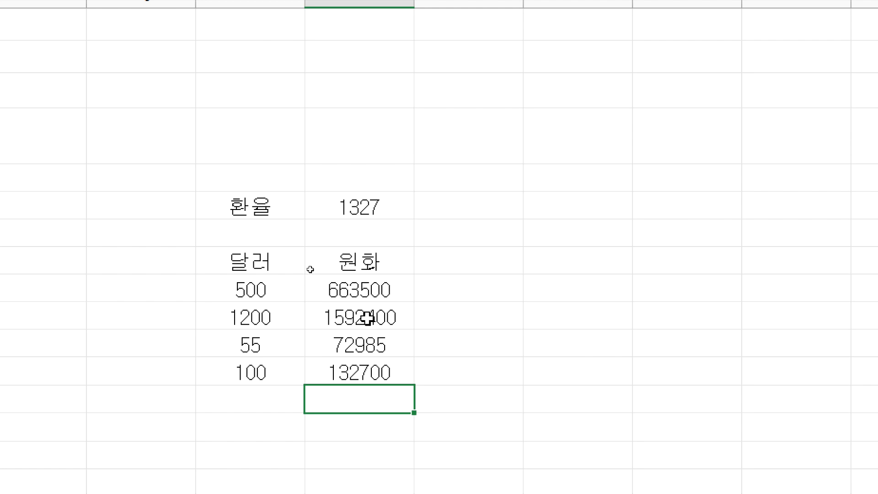
# Step: Replace the hand-entered results by filling the $S$6 formula down through the 100 row
pyautogui.moveTo(364, 315); pyautogui.dragTo(353, 370)
pyautogui.press('Delete')
pyautogui.click(392, 288)
pyautogui.doubleClick(389, 292)
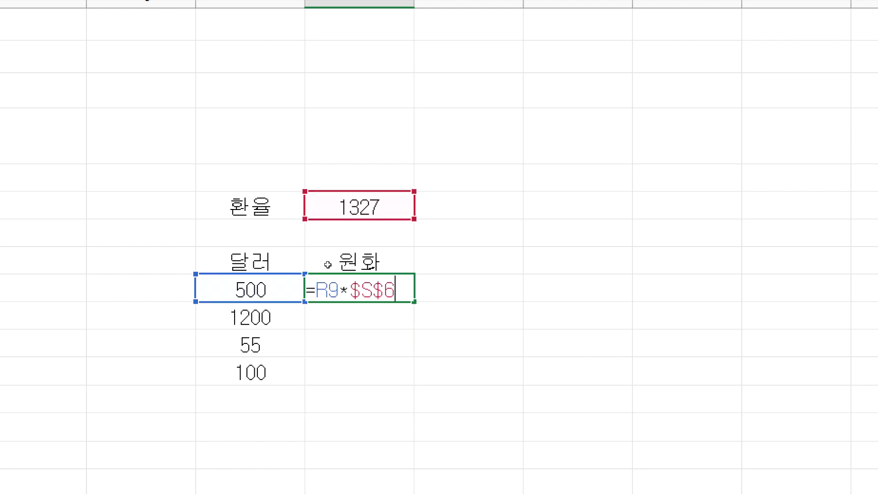
pyautogui.press('Escape')
pyautogui.moveTo(414, 302); pyautogui.dragTo(399, 379)
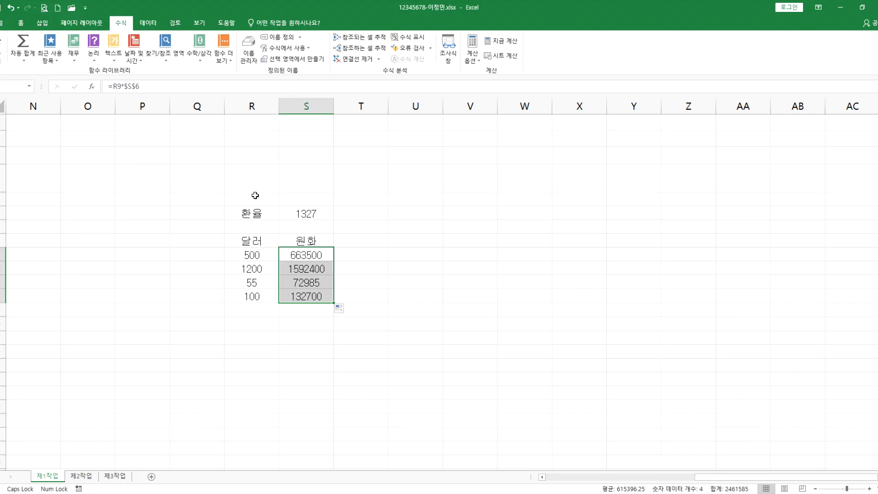
# Step: Erase the exchange-rate practice block, return to the movie table, and switch to Notepad
pyautogui.moveTo(251, 186); pyautogui.dragTo(319, 299)
pyautogui.press('Delete')
pyautogui.press('Home')
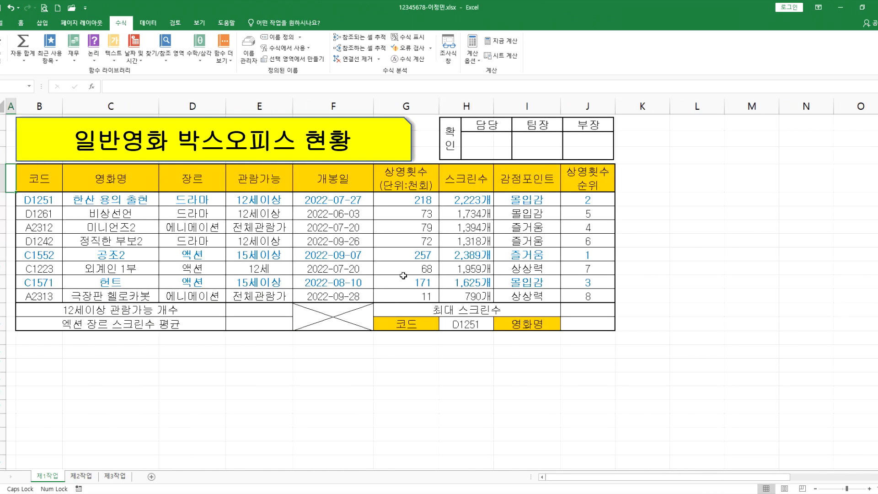
pyautogui.hotkey('alt', 'Tab')
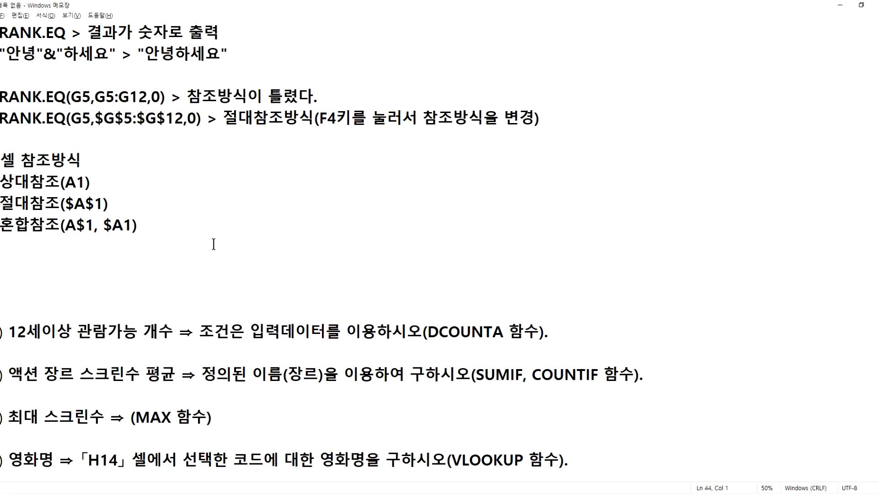
pyautogui.scroll(3, 103, 132)
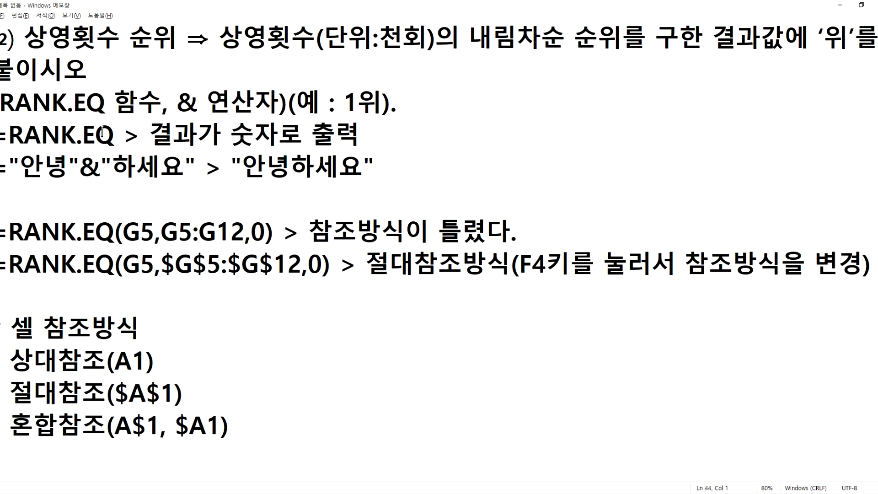
pyautogui.moveTo(128, 231); pyautogui.dragTo(150, 230)
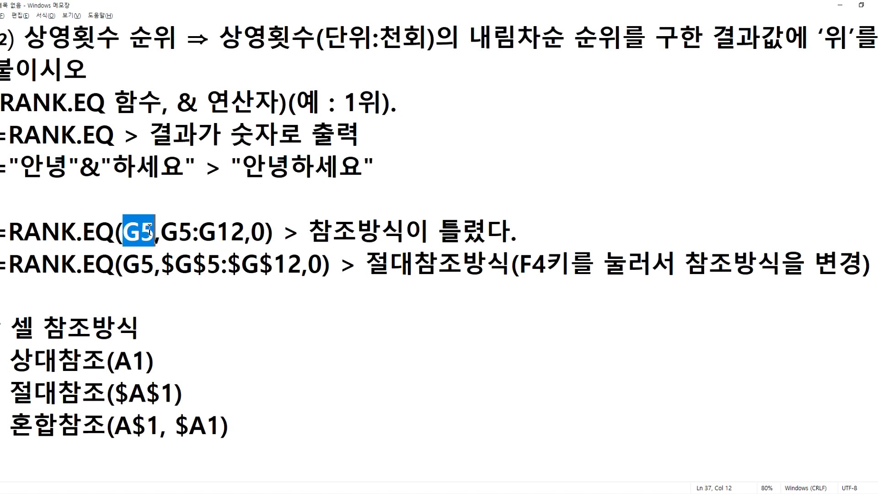